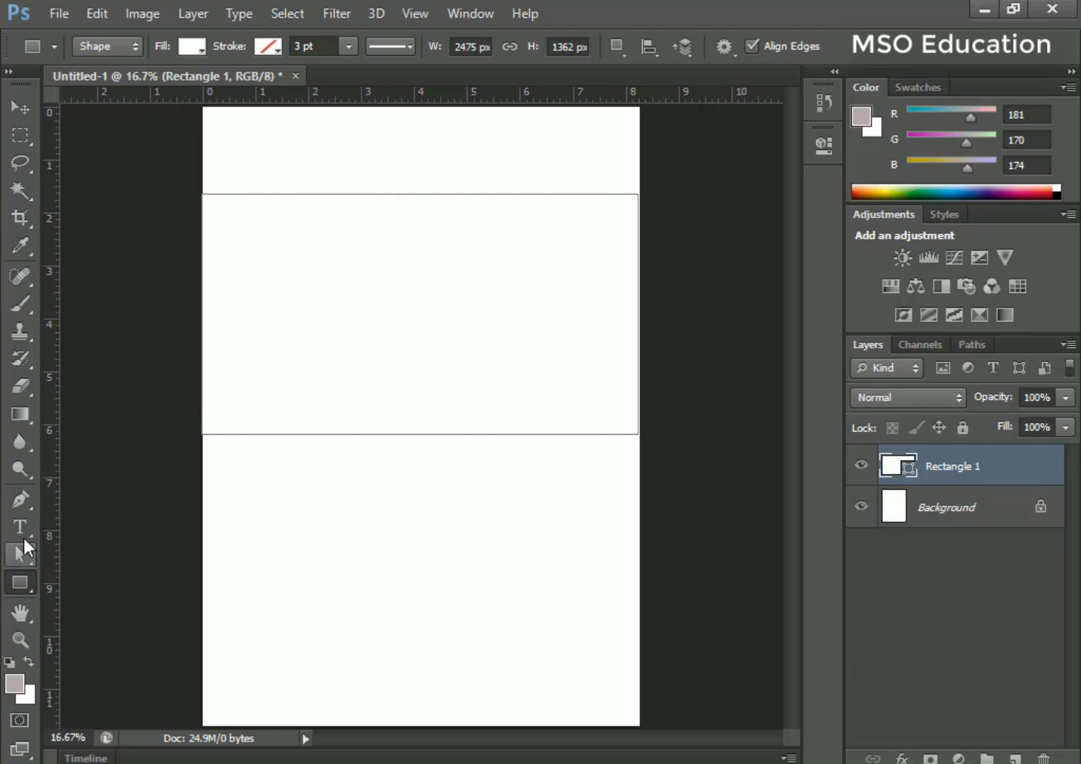
# Change the rectangle's fill colour to light gray from the recently used colours
pyautogui.click(181, 44)
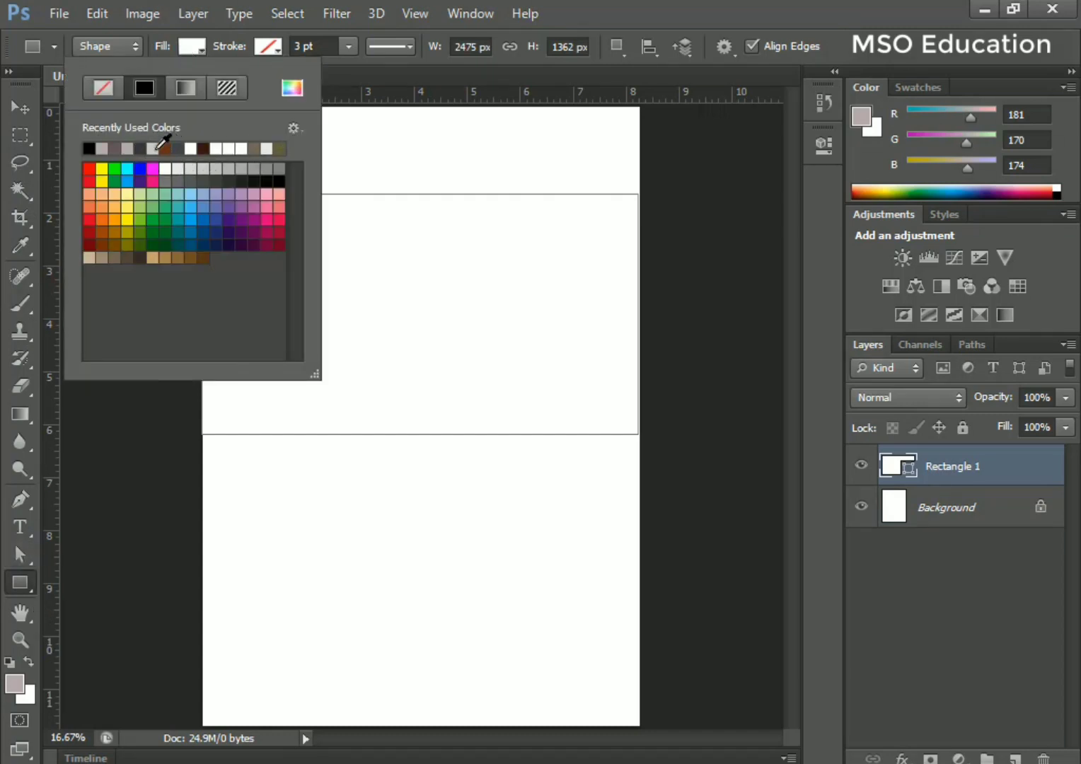
pyautogui.click(154, 147)
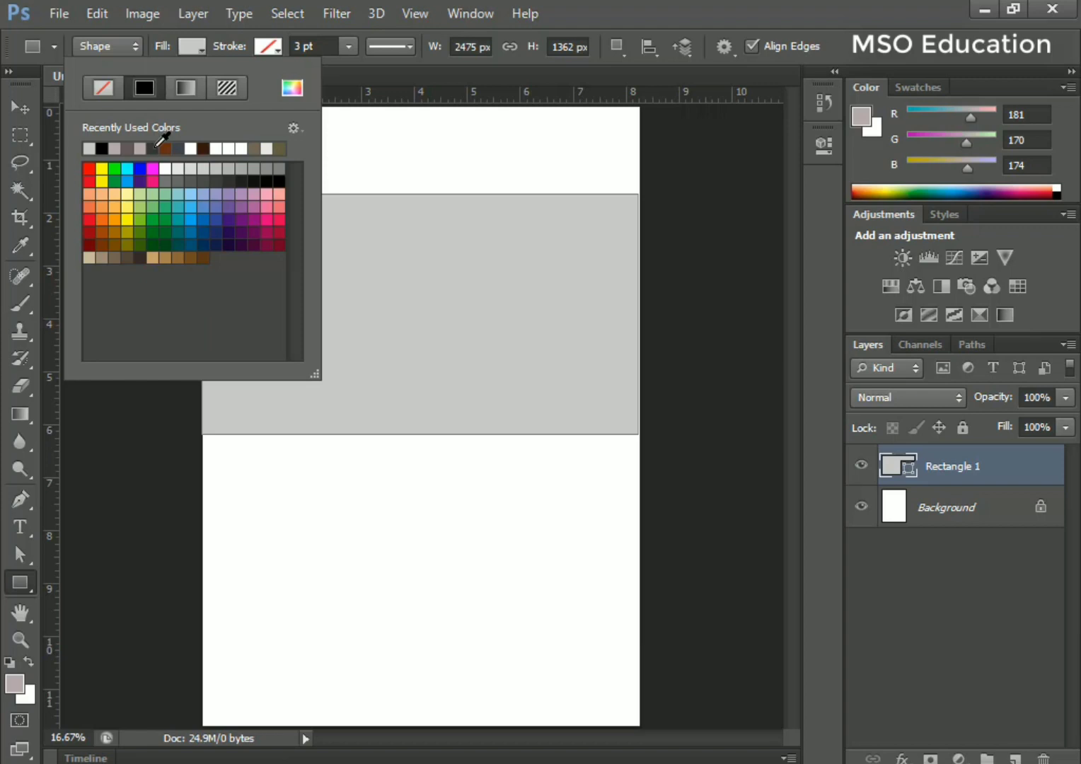
# With the Direct Selection Tool, lower the rectangle's top-left corner point to about 2.8 on the vertical ruler
pyautogui.click(20, 554)
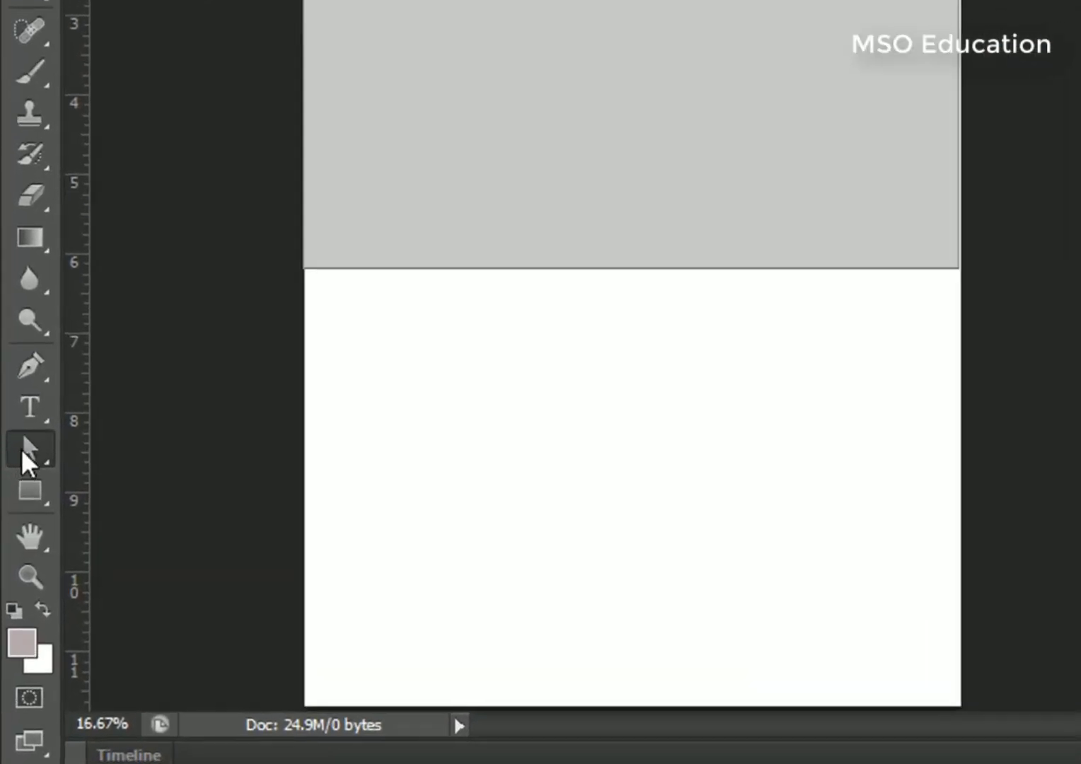
pyautogui.rightClick(25, 451)
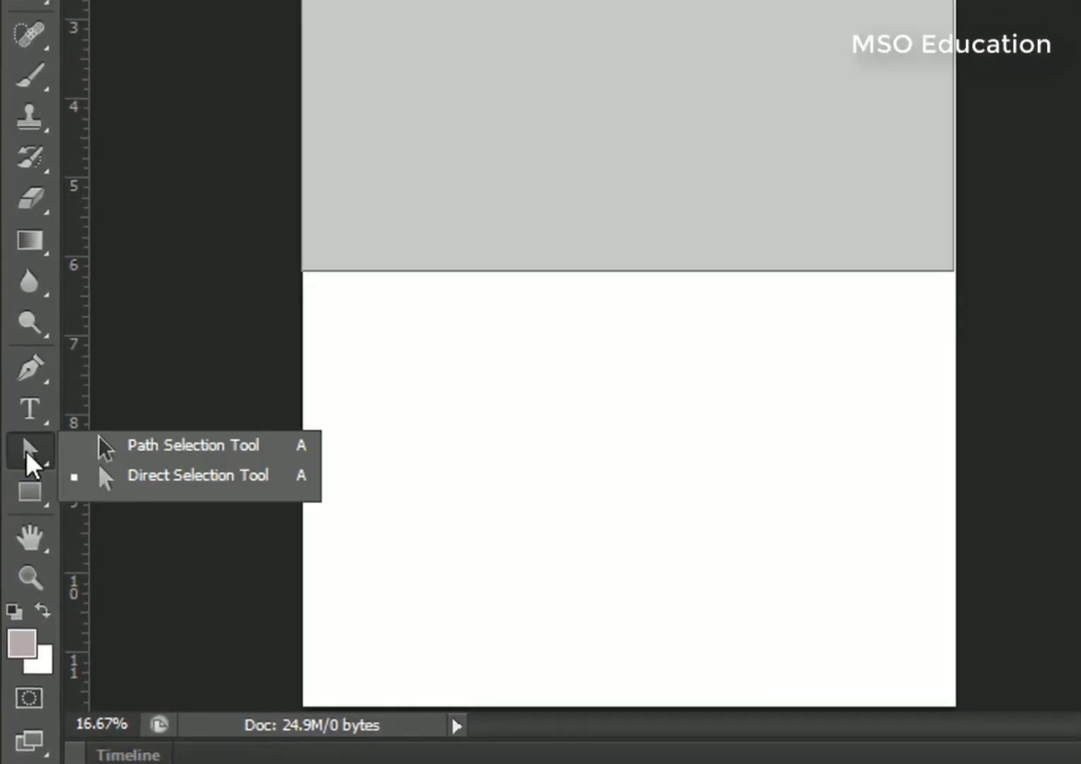
pyautogui.click(115, 476)
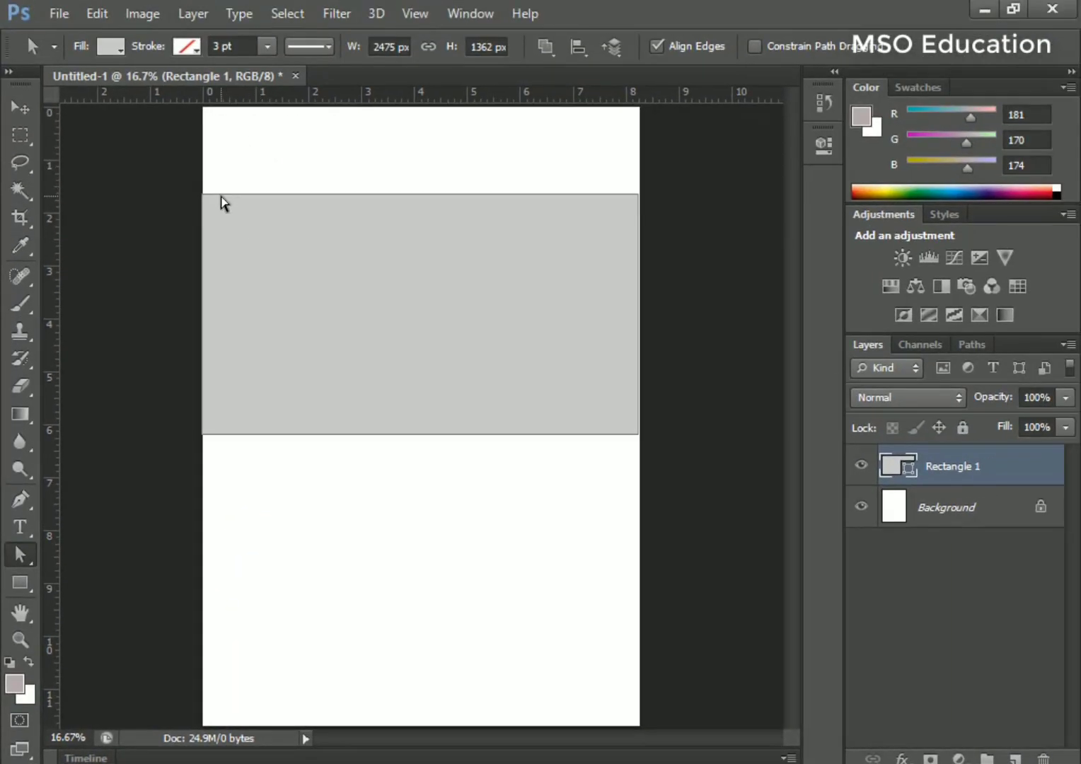
pyautogui.click(209, 198)
pyautogui.press('Down')
pyautogui.press('Down')
pyautogui.press('Down')
pyautogui.press('Down')
pyautogui.press('Down')
pyautogui.press('Down')
pyautogui.press('Down')
pyautogui.press('Down')
pyautogui.press('Down')
pyautogui.press('Down')
pyautogui.press('Down')
pyautogui.press('Down')
pyautogui.press('Down')
pyautogui.press('Down')
pyautogui.press('Down')
pyautogui.press('Down')
pyautogui.press('Down')
pyautogui.press('Down')
pyautogui.press('Down')
pyautogui.press('Down')
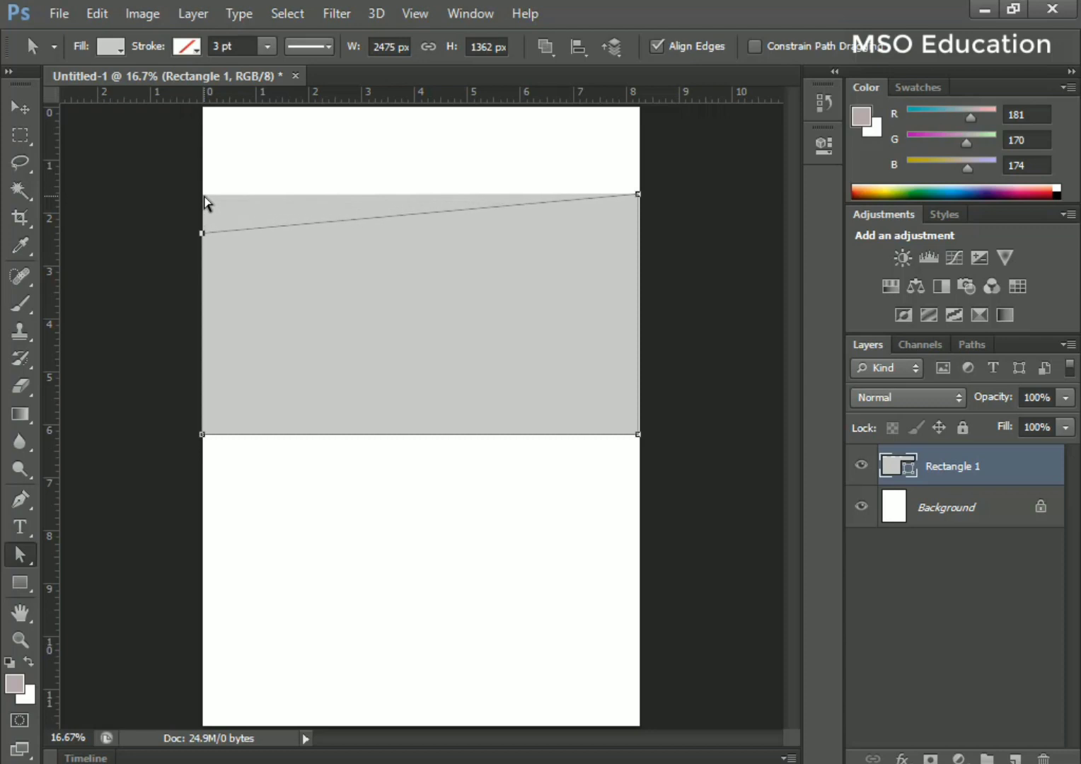
pyautogui.press('Down')
pyautogui.press('Down')
pyautogui.press('Down')
pyautogui.press('Down')
pyautogui.press('Down')
pyautogui.press('Down')
pyautogui.press('Down')
pyautogui.press('Down')
pyautogui.press('Down')
pyautogui.press('Down')
pyautogui.press('Down')
pyautogui.press('Down')
pyautogui.press('Down')
pyautogui.press('Down')
pyautogui.press('Down')
pyautogui.press('Down')
pyautogui.press('Down')
pyautogui.press('Down')
pyautogui.press('Down')
pyautogui.press('Down')
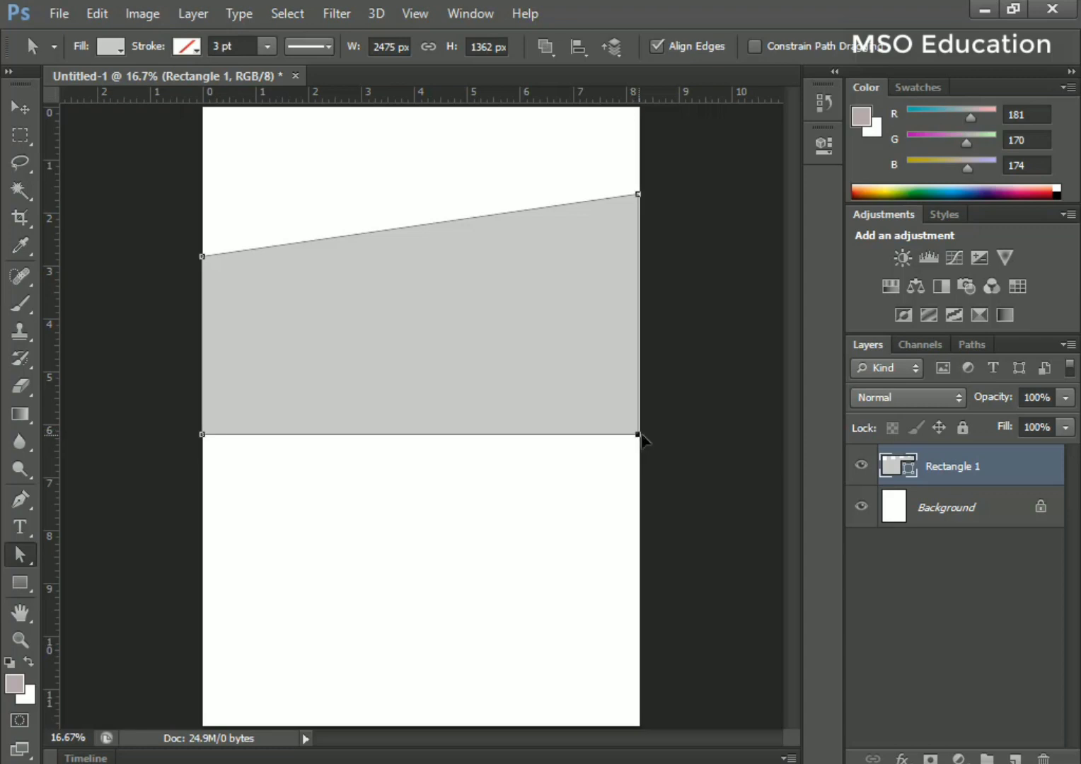
# Extend both right corner points slightly past the page edge and raise the bottom-right one to about 5.9 on the vertical ruler
pyautogui.moveTo(640, 436); pyautogui.dragTo(644, 438)
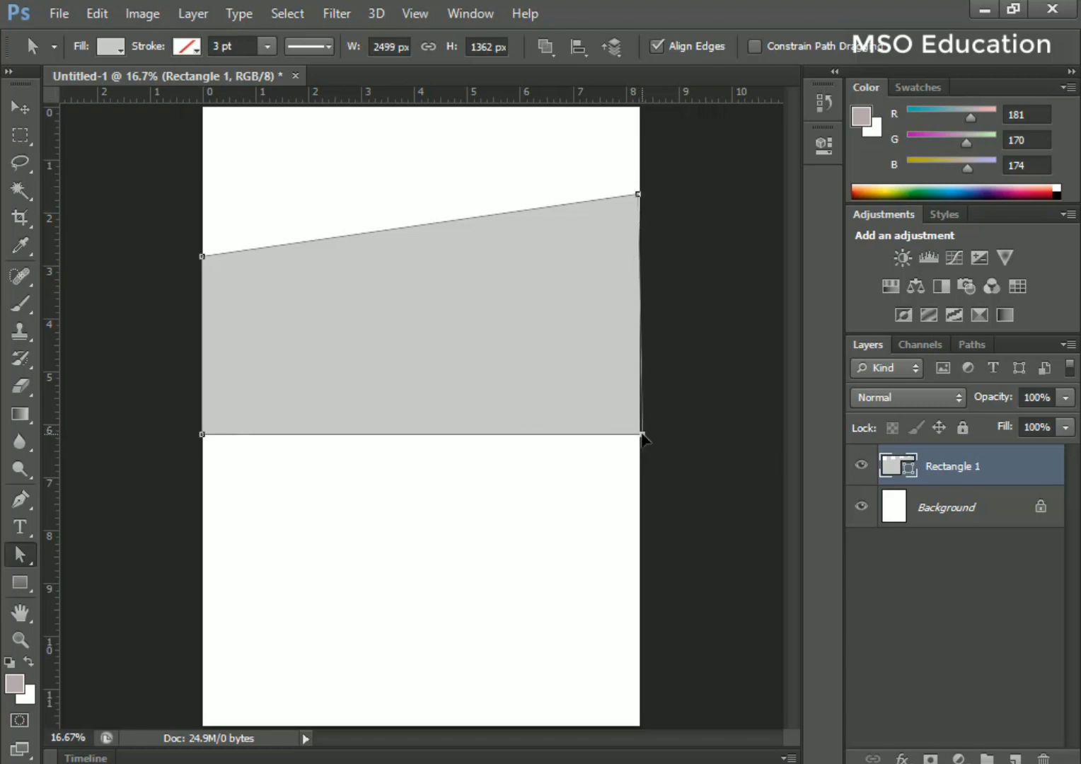
pyautogui.moveTo(639, 195); pyautogui.dragTo(646, 196)
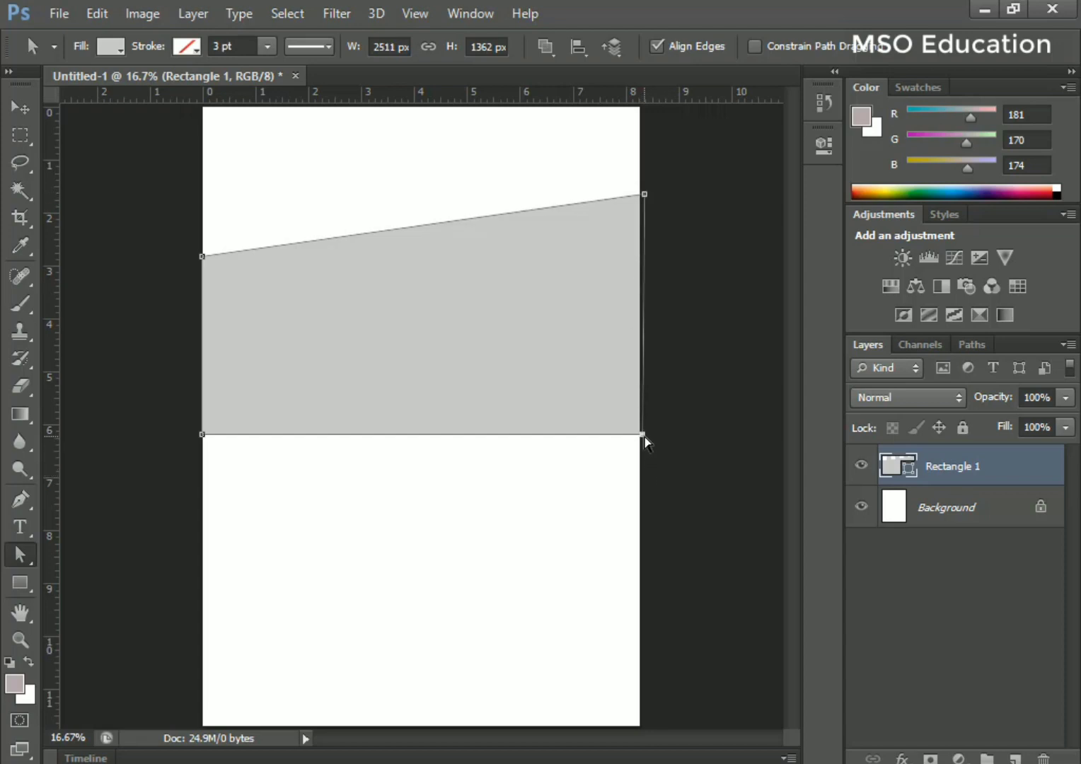
pyautogui.press('Up')
pyautogui.press('Up')
pyautogui.press('Up')
pyautogui.press('Up')
pyautogui.press('Up')
pyautogui.press('Up')
pyautogui.press('Up')
pyautogui.press('Up')
pyautogui.press('Up')
pyautogui.press('Up')
pyautogui.press('Up')
pyautogui.press('Up')
pyautogui.press('Up')
pyautogui.press('Up')
pyautogui.press('Up')
pyautogui.press('Up')
pyautogui.press('Up')
pyautogui.press('Up')
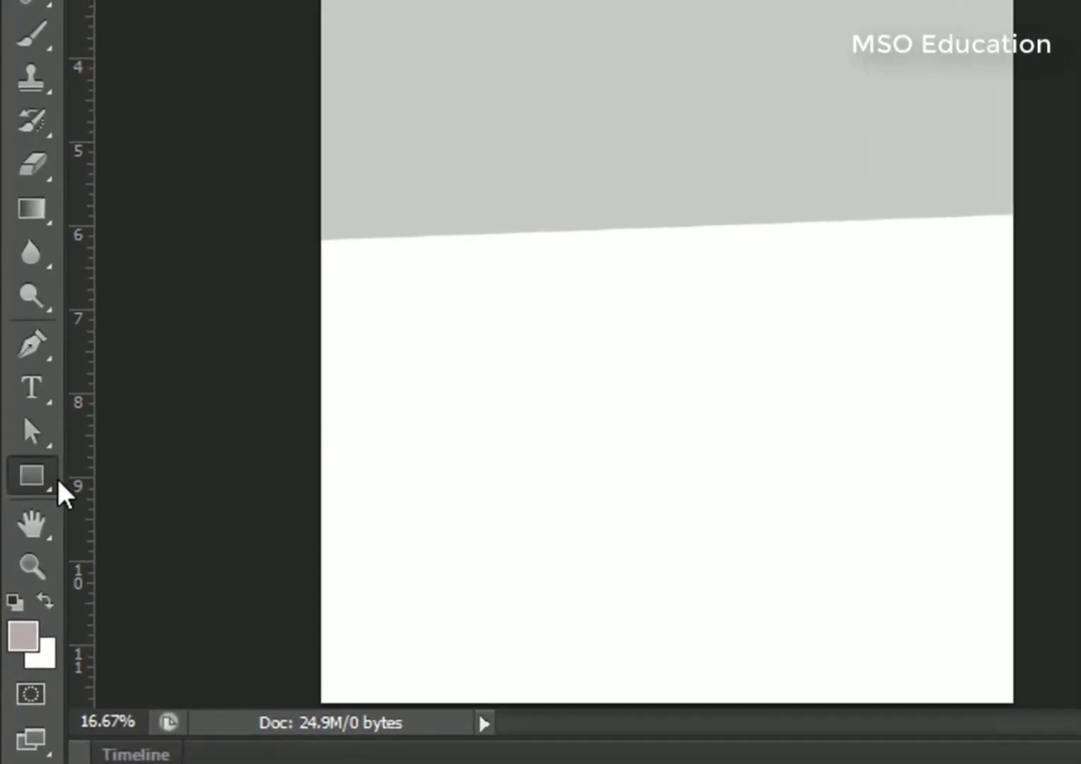
# Draw a blob custom shape about 360 by 187 px on the gray band's sloping upper edge, near its right end
pyautogui.click(28, 582)
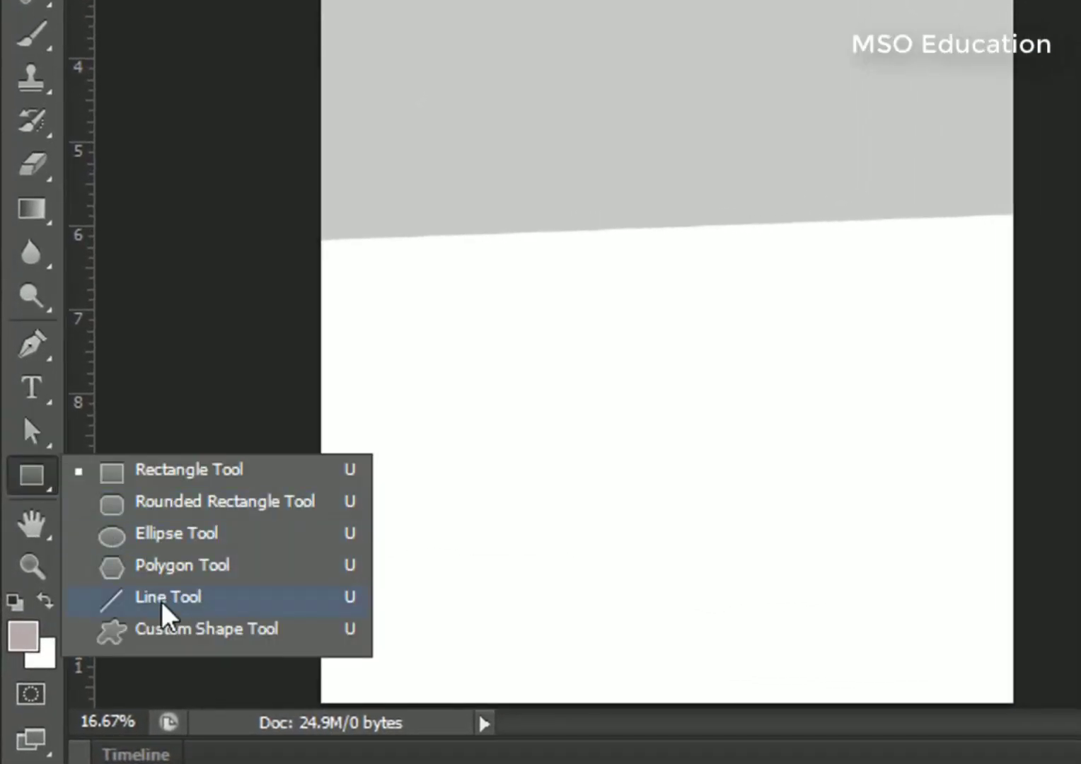
pyautogui.click(210, 647)
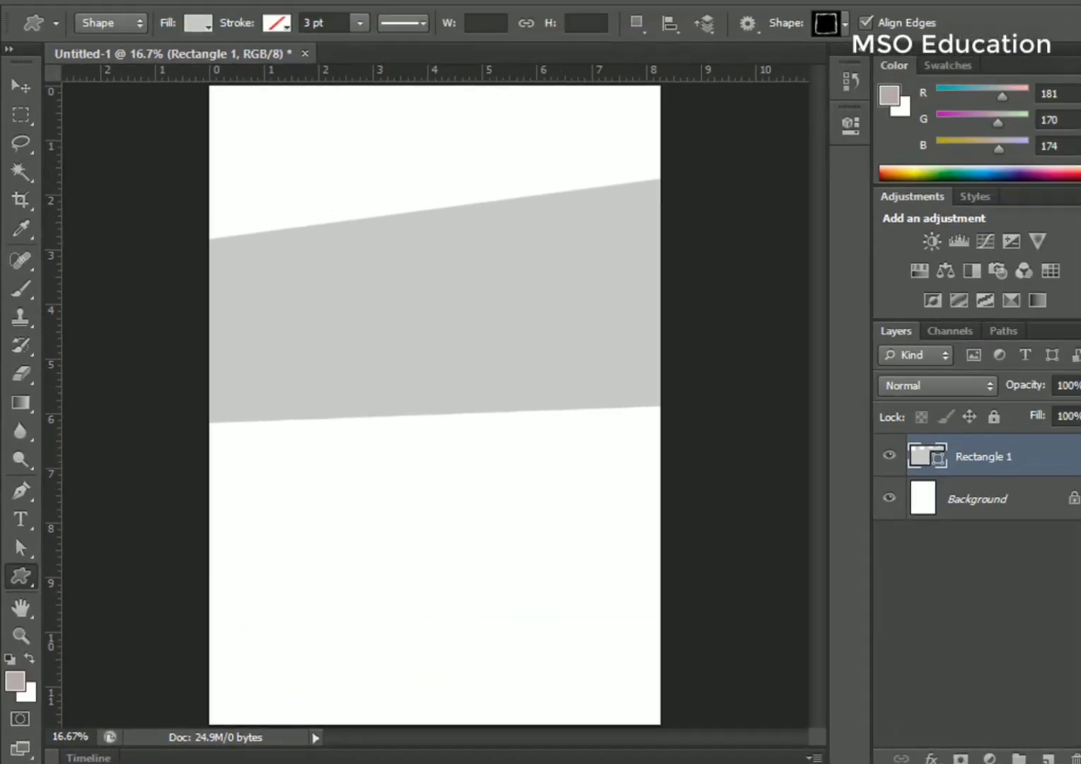
pyautogui.click(835, 27)
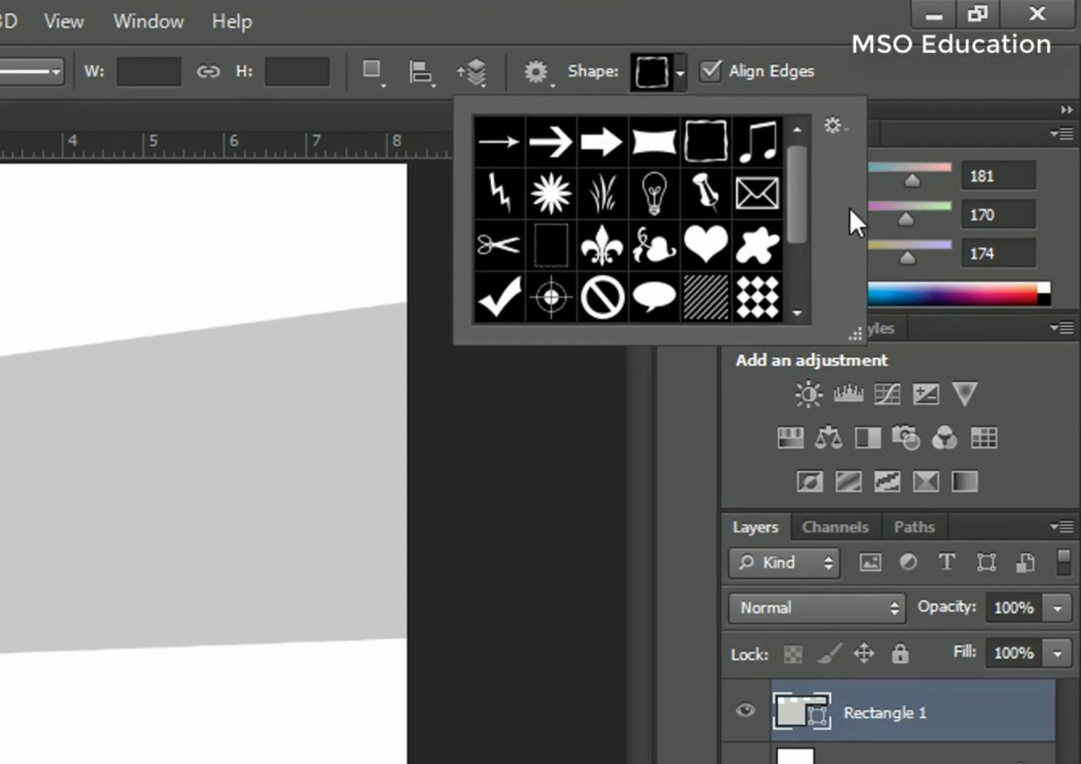
pyautogui.moveTo(795, 207); pyautogui.dragTo(799, 234)
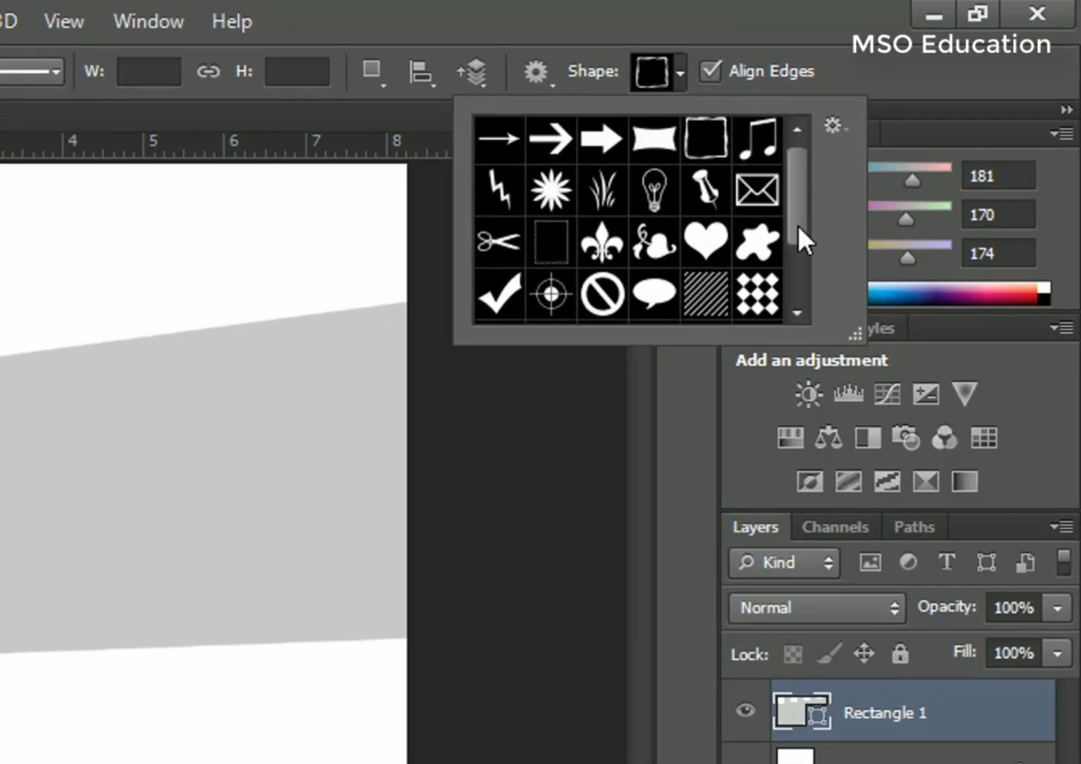
pyautogui.click(742, 246)
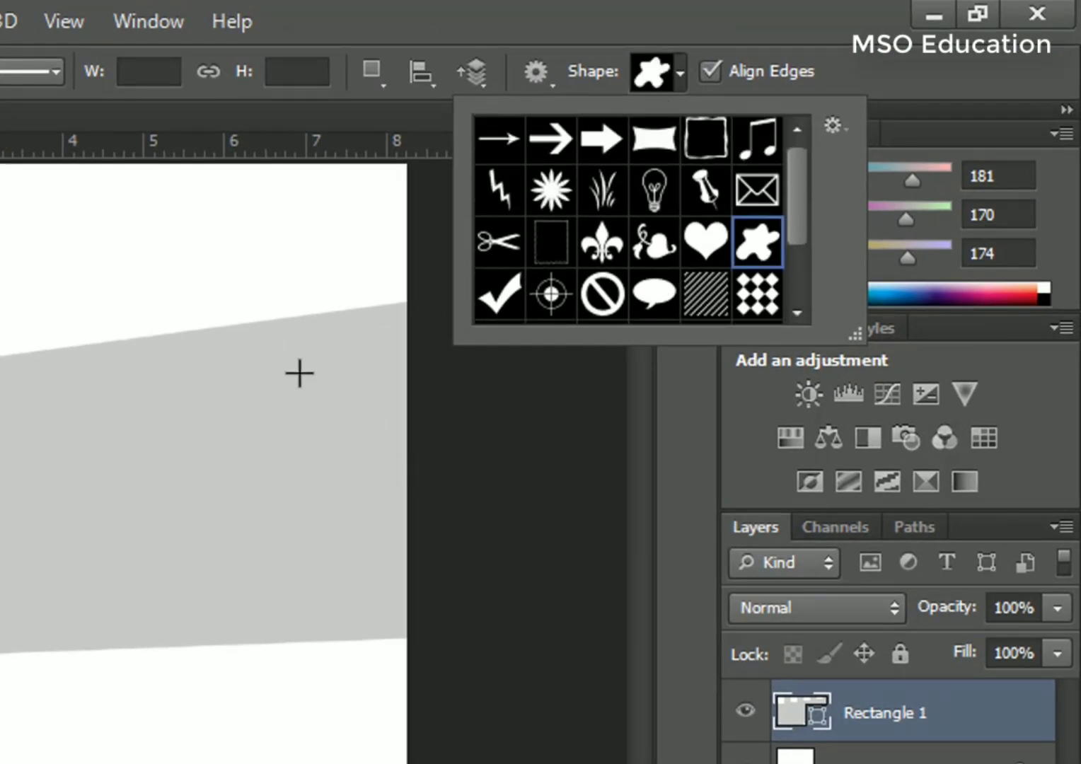
pyautogui.moveTo(225, 298); pyautogui.dragTo(321, 345)
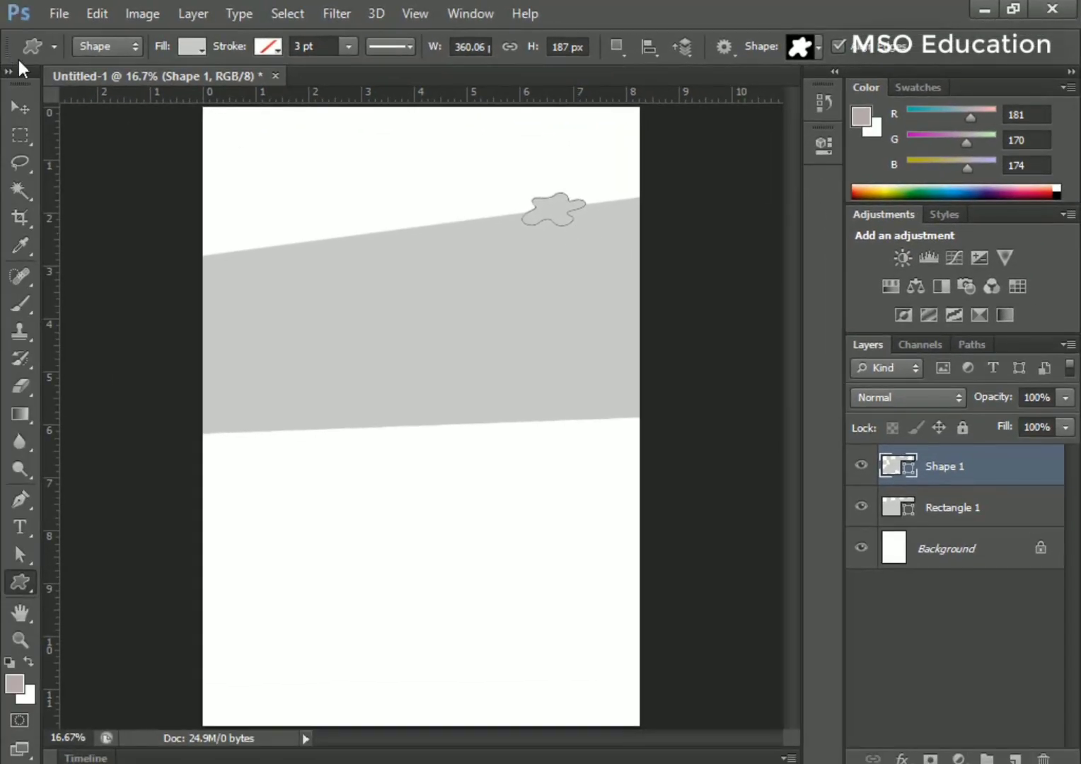
# Scale the blob shape down to about 318 by 151 px and place it at the right end of the slope
pyautogui.click(20, 106)
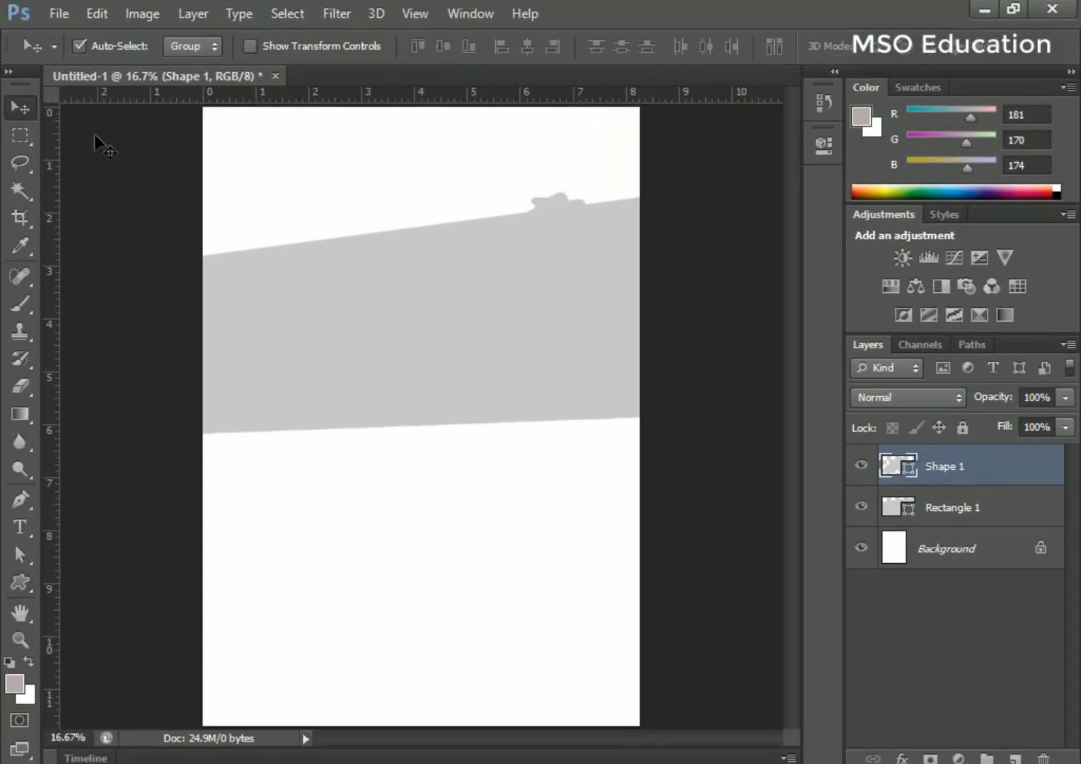
pyautogui.hotkey('ctrl', 't')
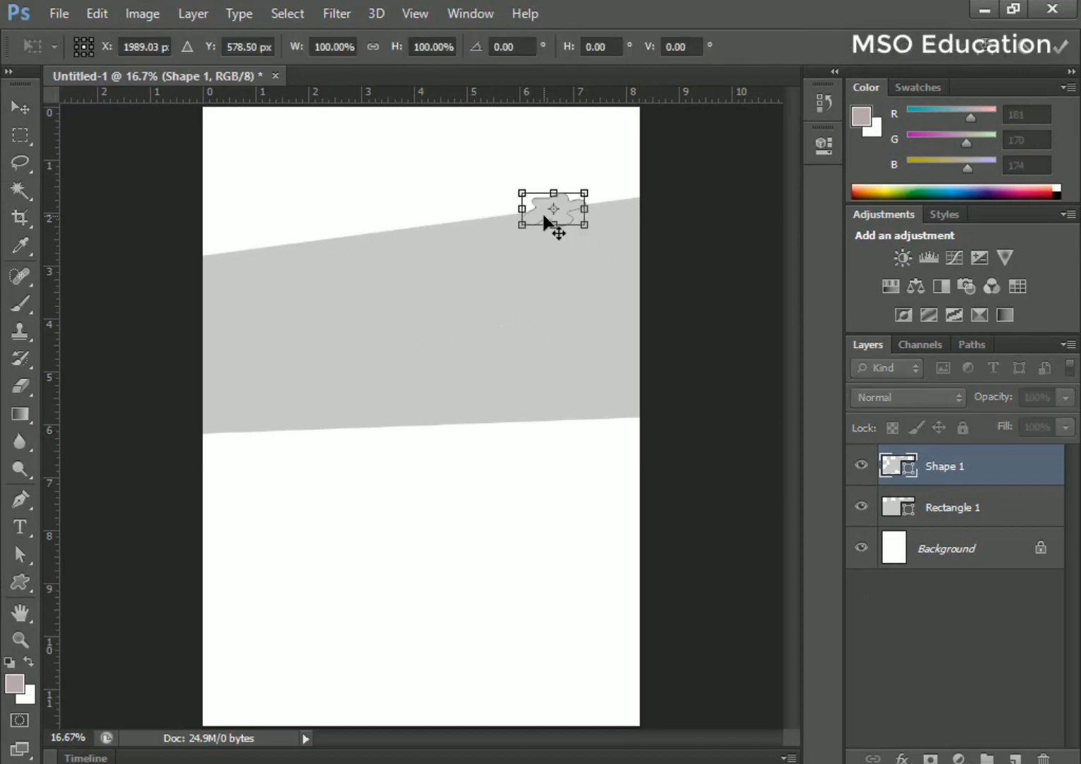
pyautogui.moveTo(566, 206); pyautogui.dragTo(600, 189)
pyautogui.press('Return')
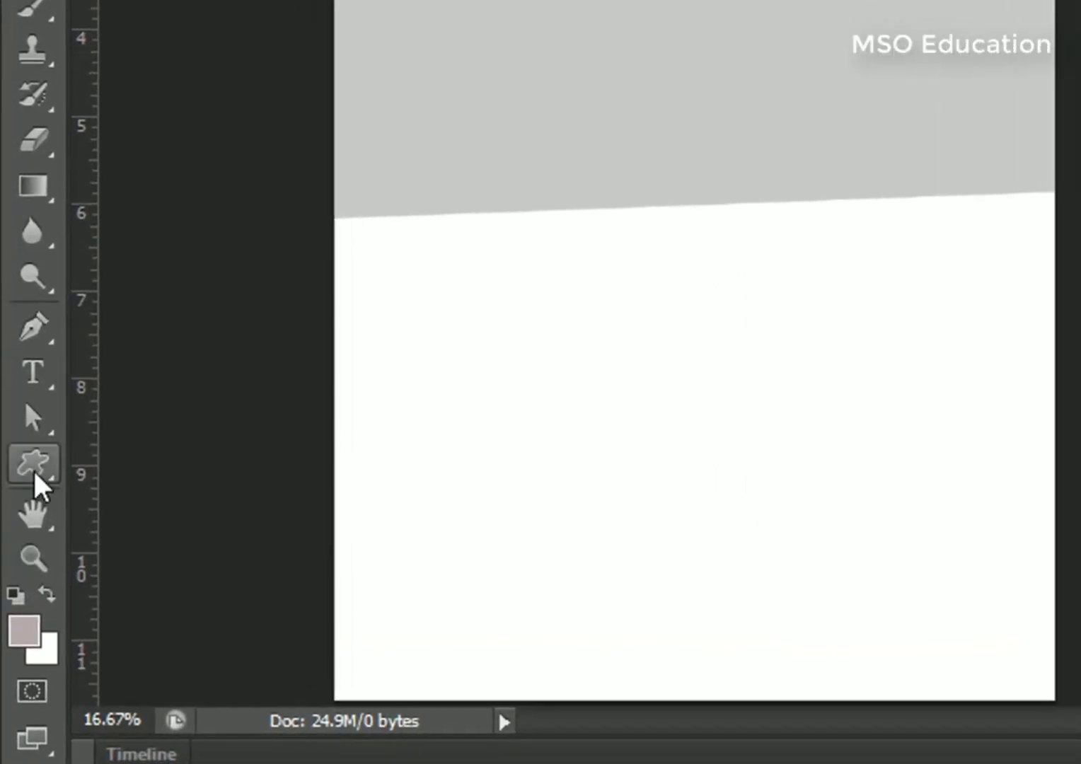
# Draw a flower-like burst custom shape about 205 by 241 px on the slope just left of the blob
pyautogui.click(34, 474)
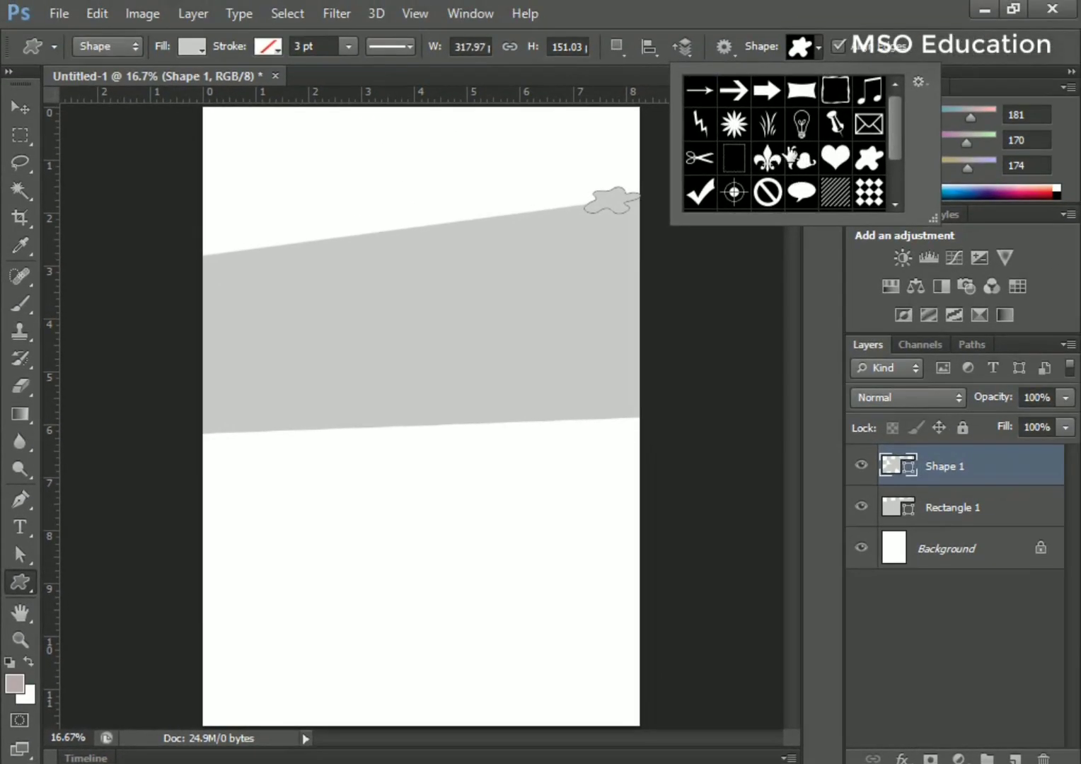
pyautogui.click(736, 126)
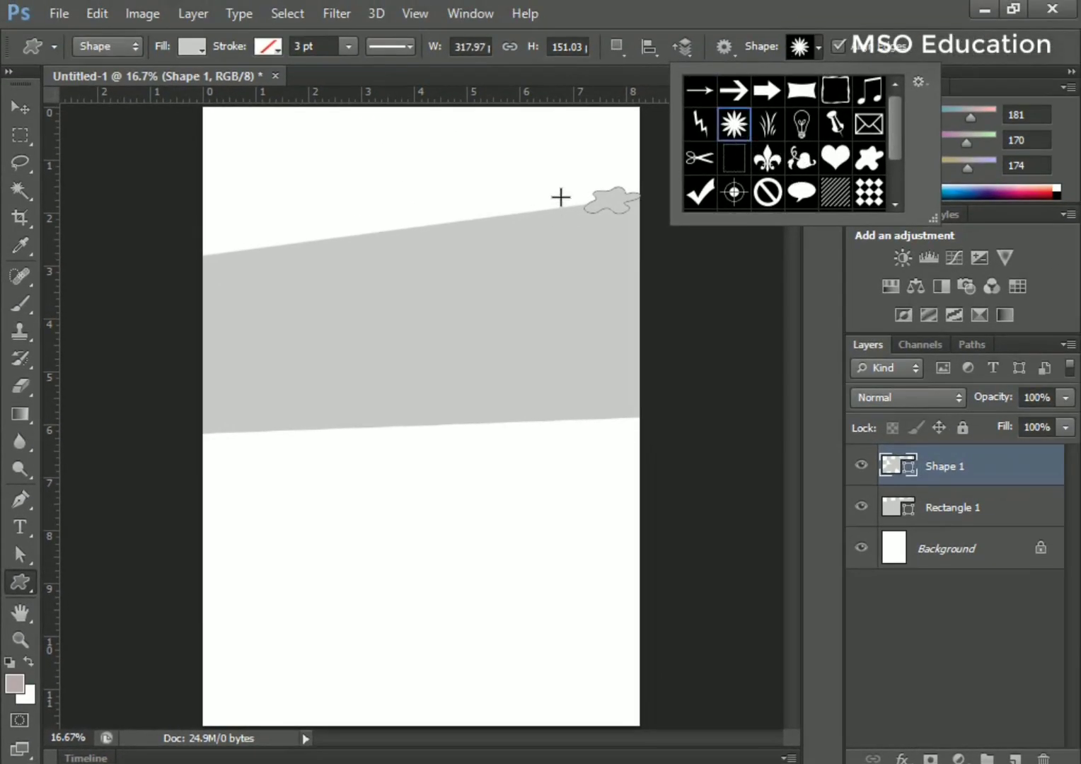
pyautogui.moveTo(561, 198); pyautogui.dragTo(595, 242)
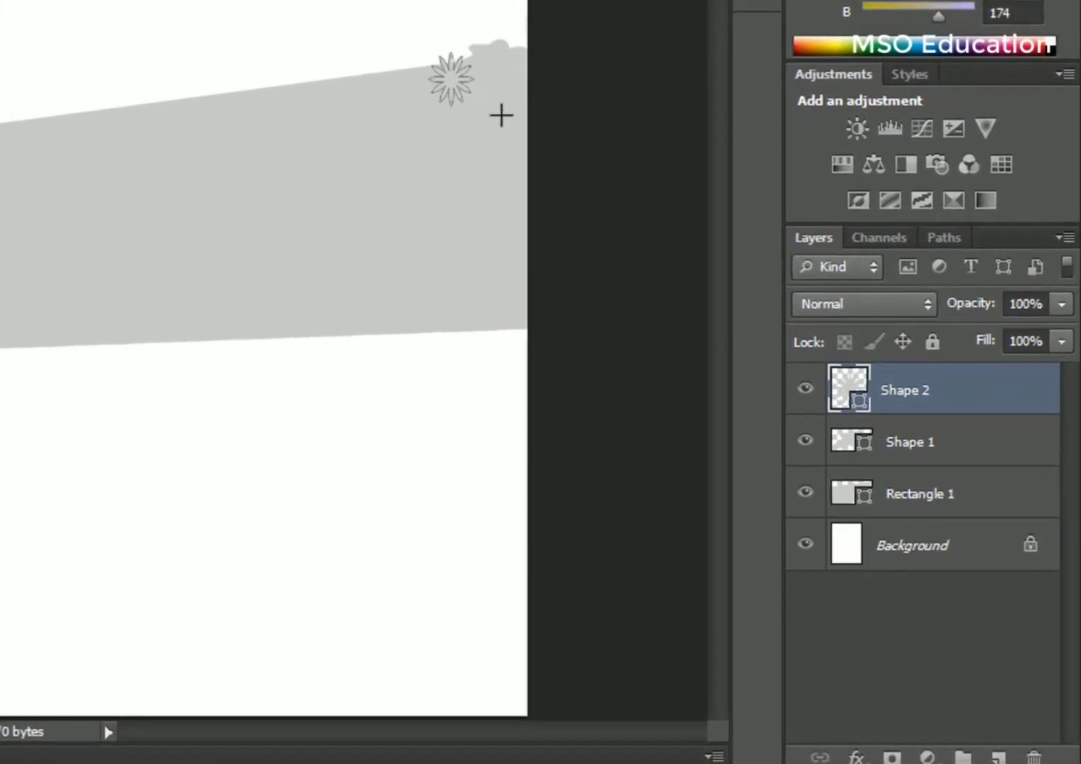
# Duplicate the Shape 2 burst, move the copy left along the slope, and scale it to about 167% width and 70% height
pyautogui.moveTo(934, 391); pyautogui.dragTo(998, 757)
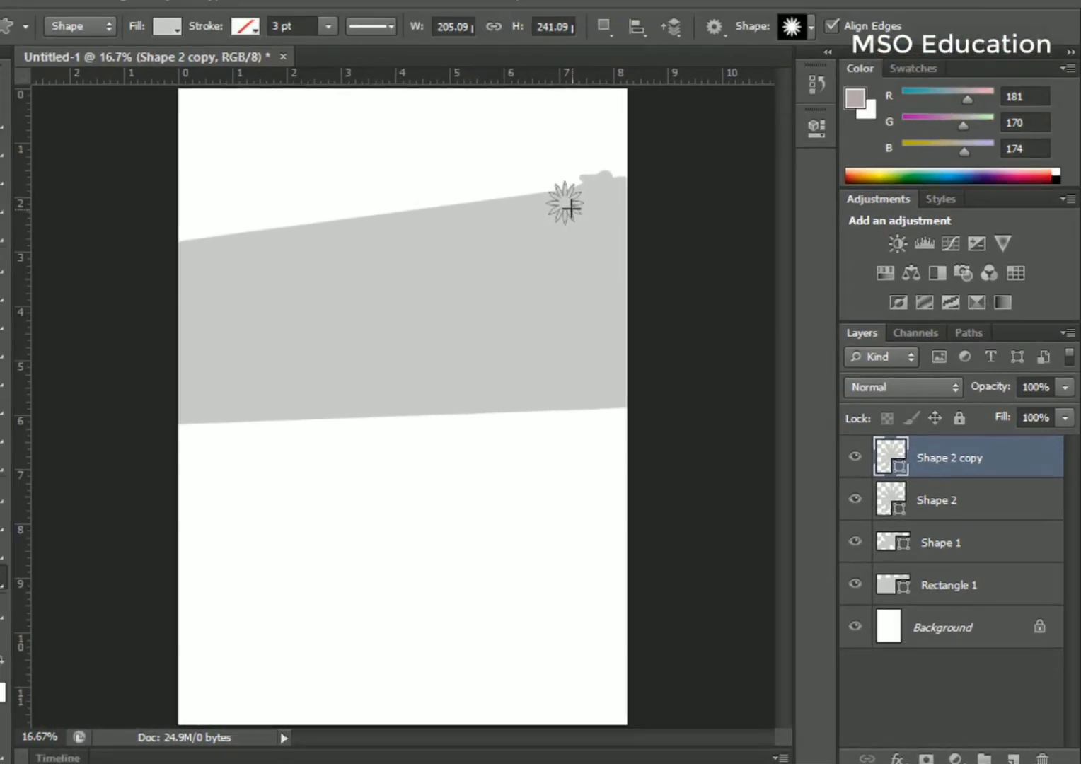
pyautogui.press('v')
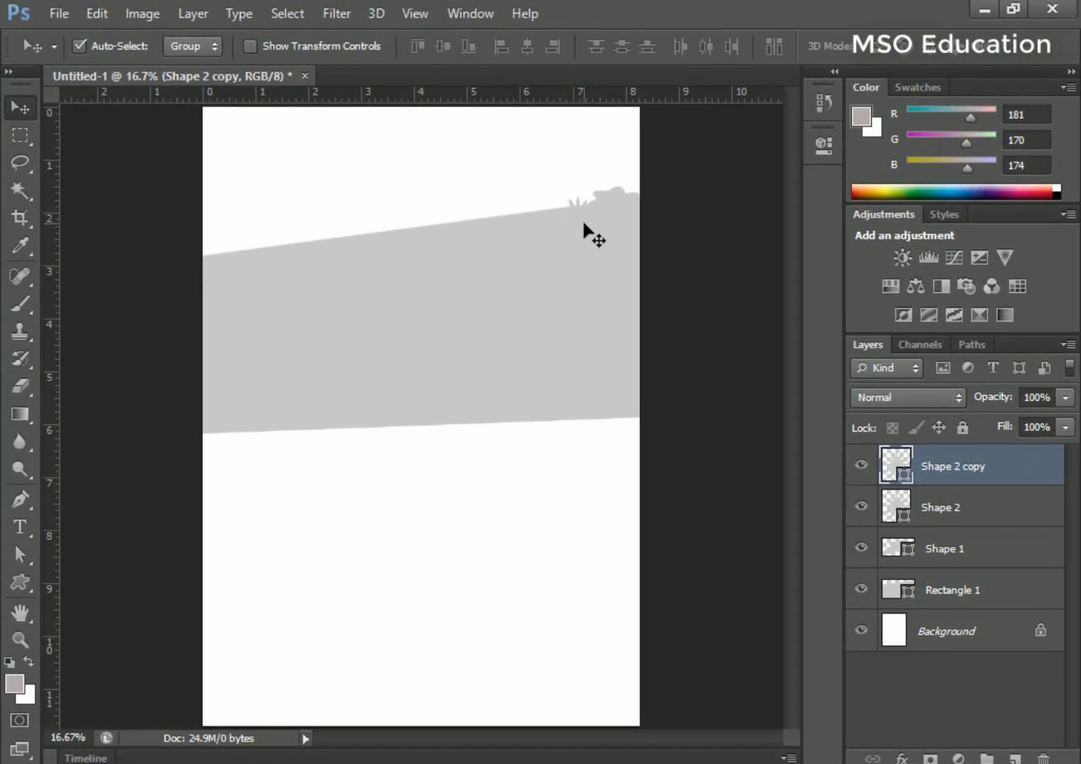
pyautogui.moveTo(585, 225); pyautogui.dragTo(505, 221)
pyautogui.hotkey('ctrl', 't')
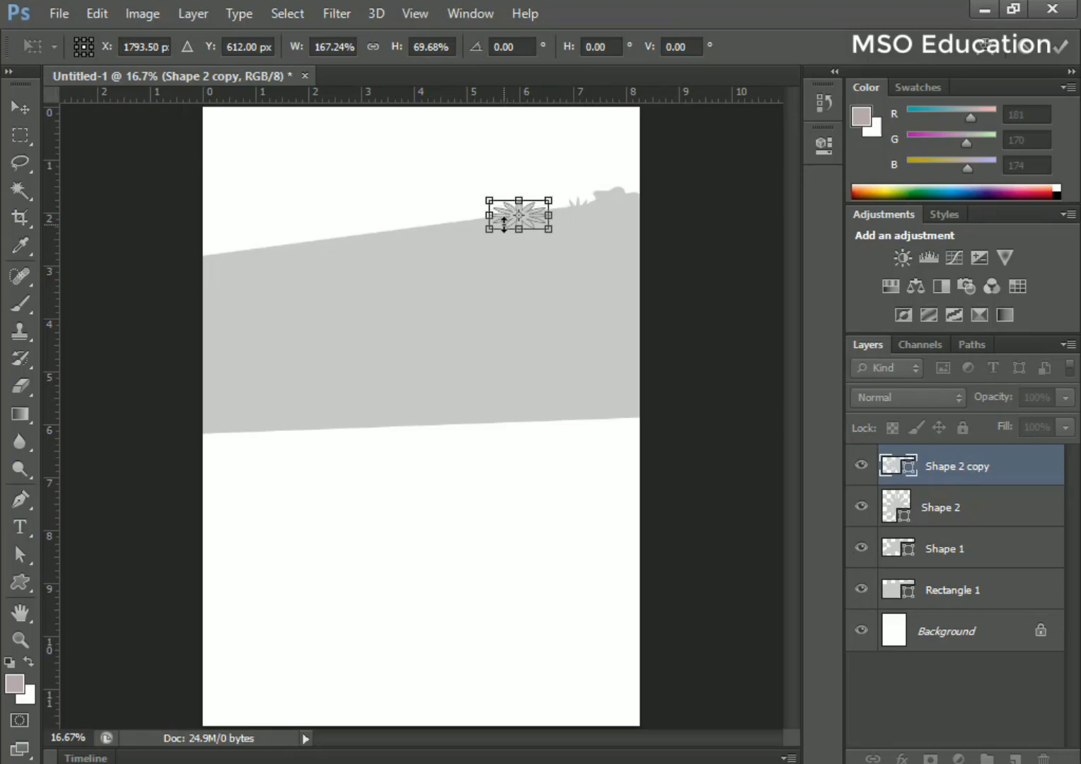
pyautogui.press('Return')
# Draw a spiky starburst custom shape about 193 by 139 px on the slope, left of the widened burst
pyautogui.click(20, 581)
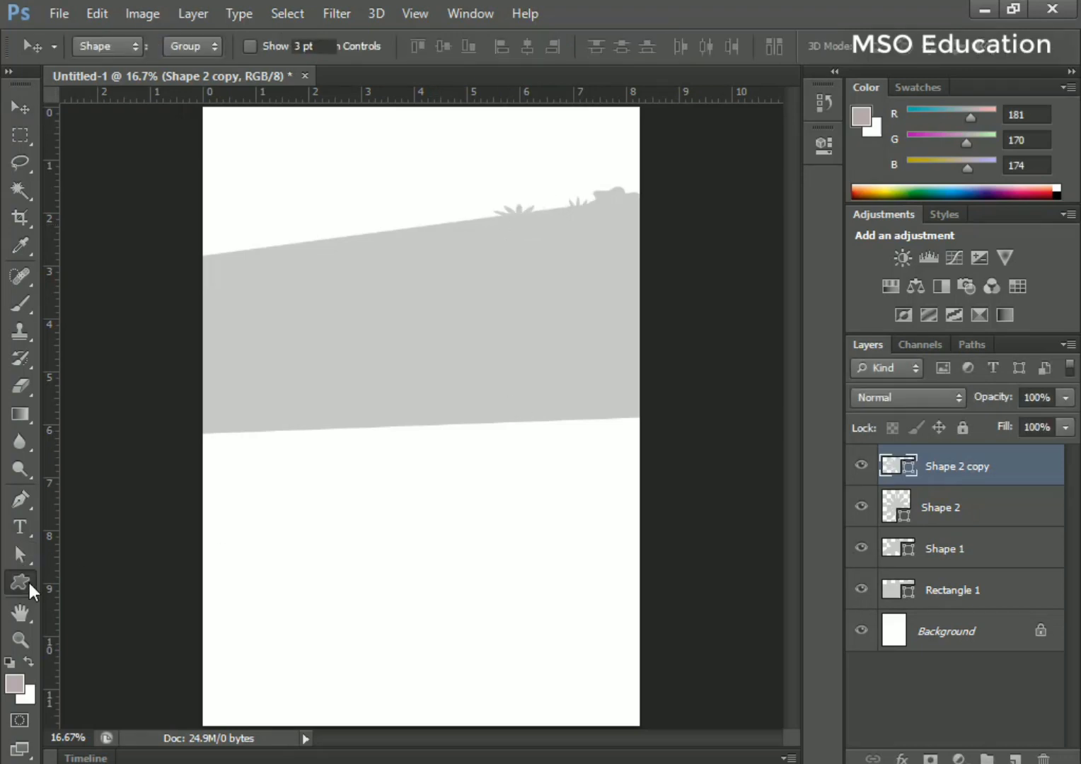
pyautogui.click(798, 48)
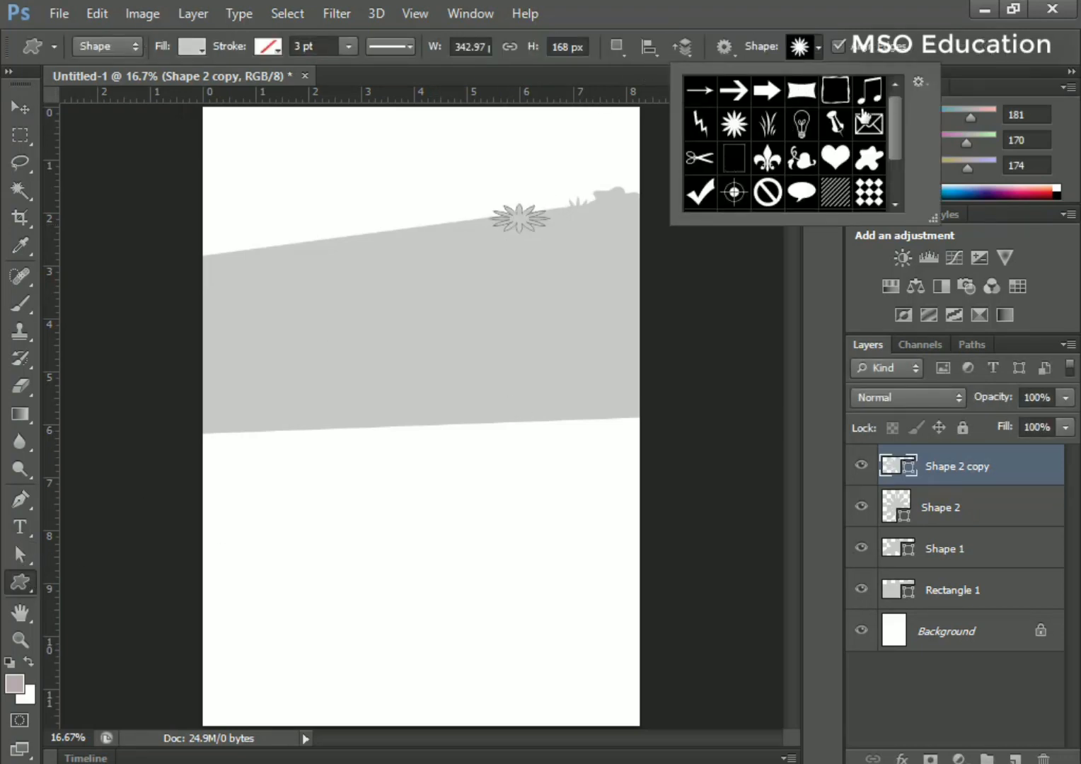
pyautogui.scroll(-2, 831, 161)
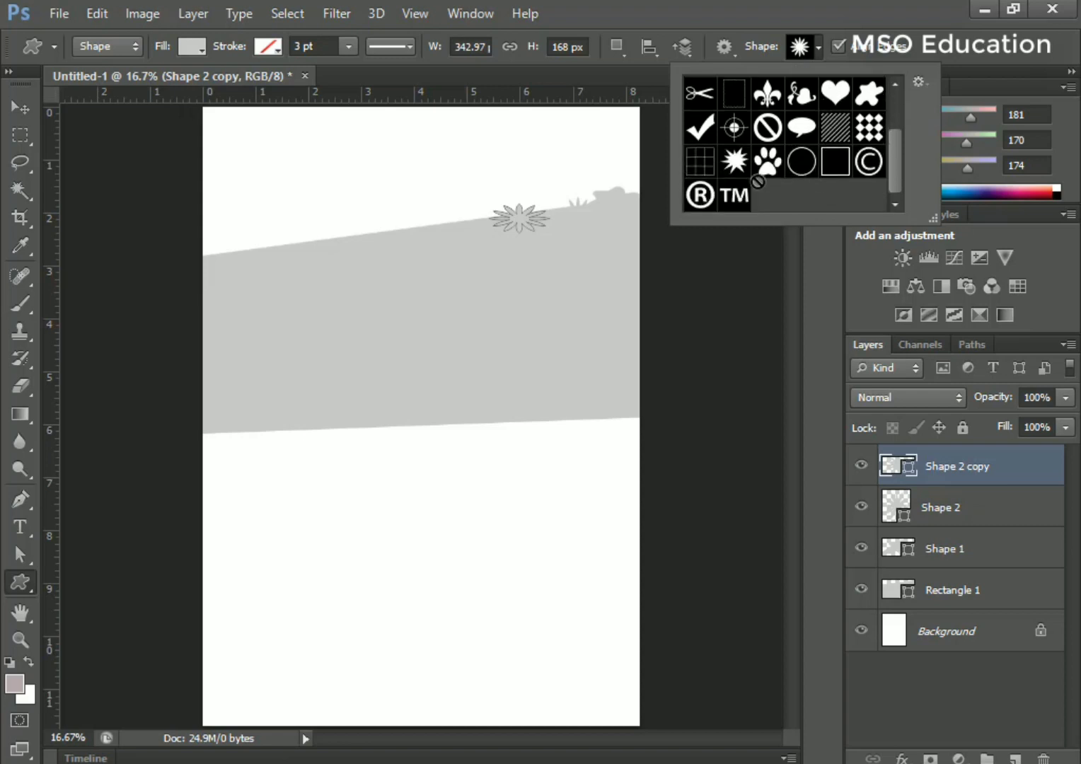
pyautogui.click(737, 165)
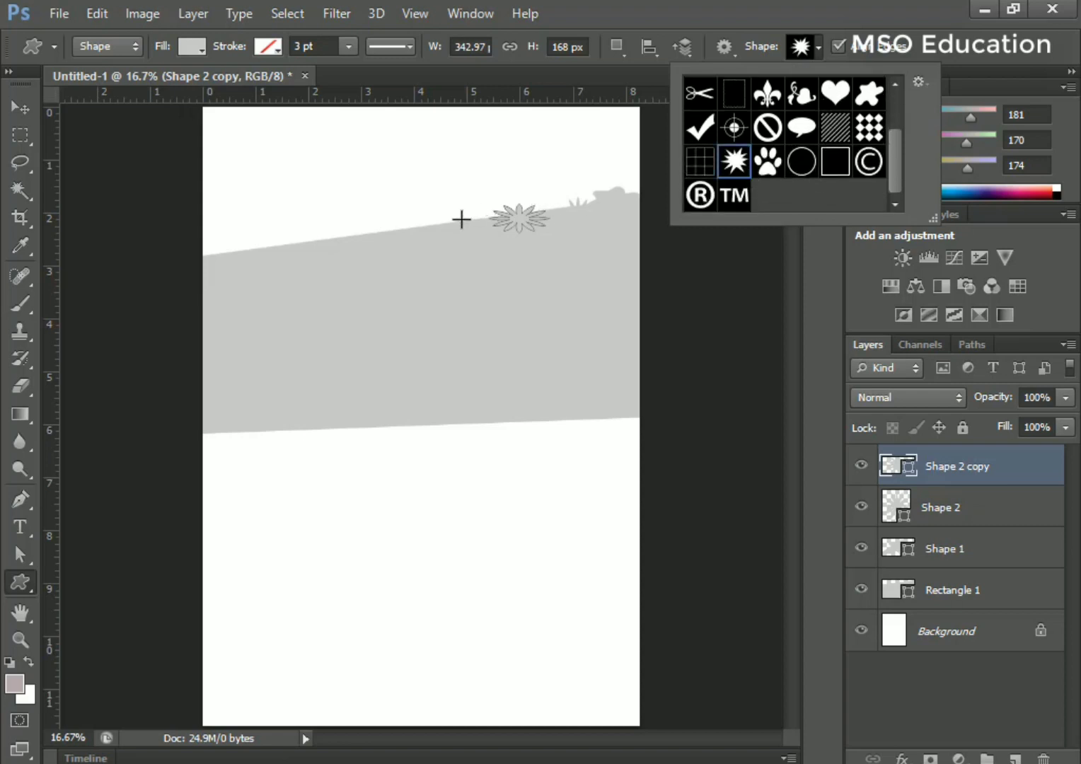
pyautogui.moveTo(448, 212); pyautogui.dragTo(481, 235)
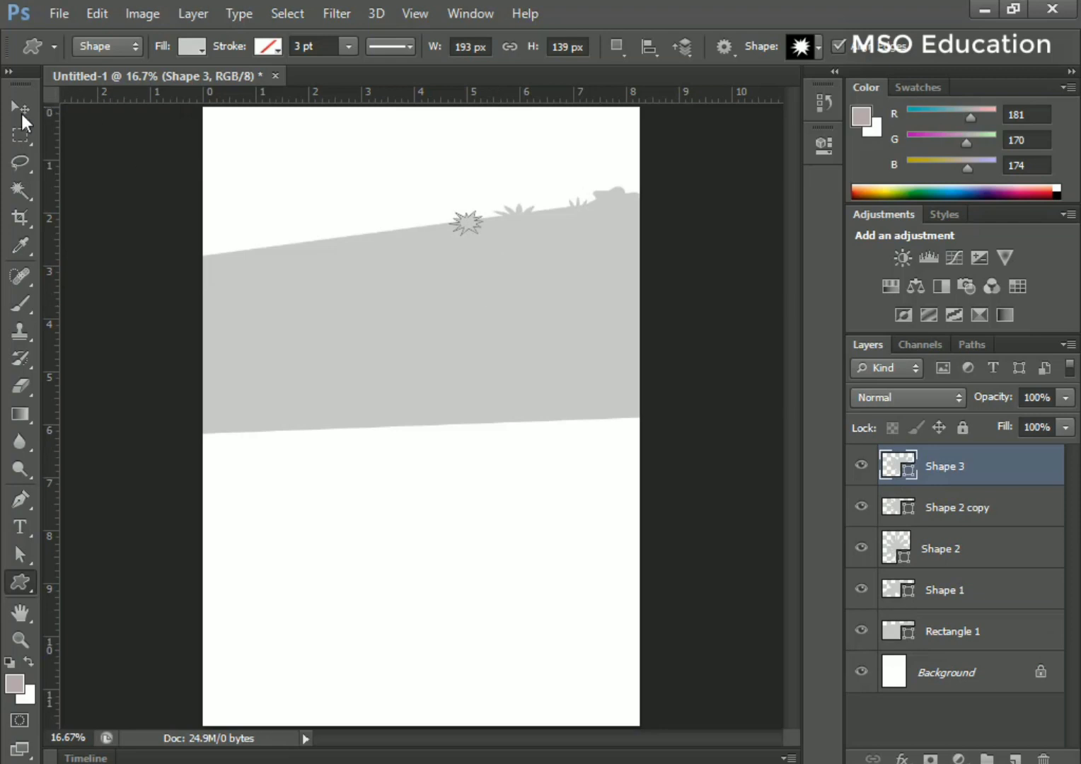
# Duplicate the Shape 1 blob, then move and transform the copy so it sits on the slope just left of the spiky starburst
pyautogui.click(20, 107)
pyautogui.click(613, 191)
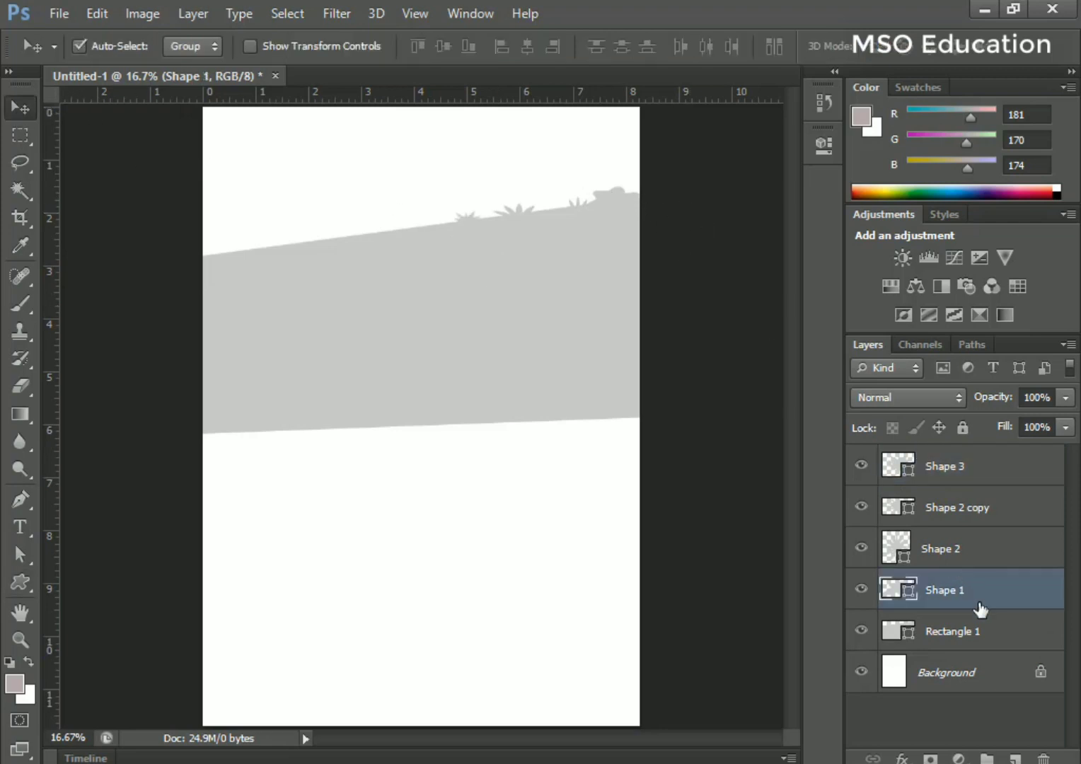
pyautogui.moveTo(977, 608); pyautogui.dragTo(1014, 757)
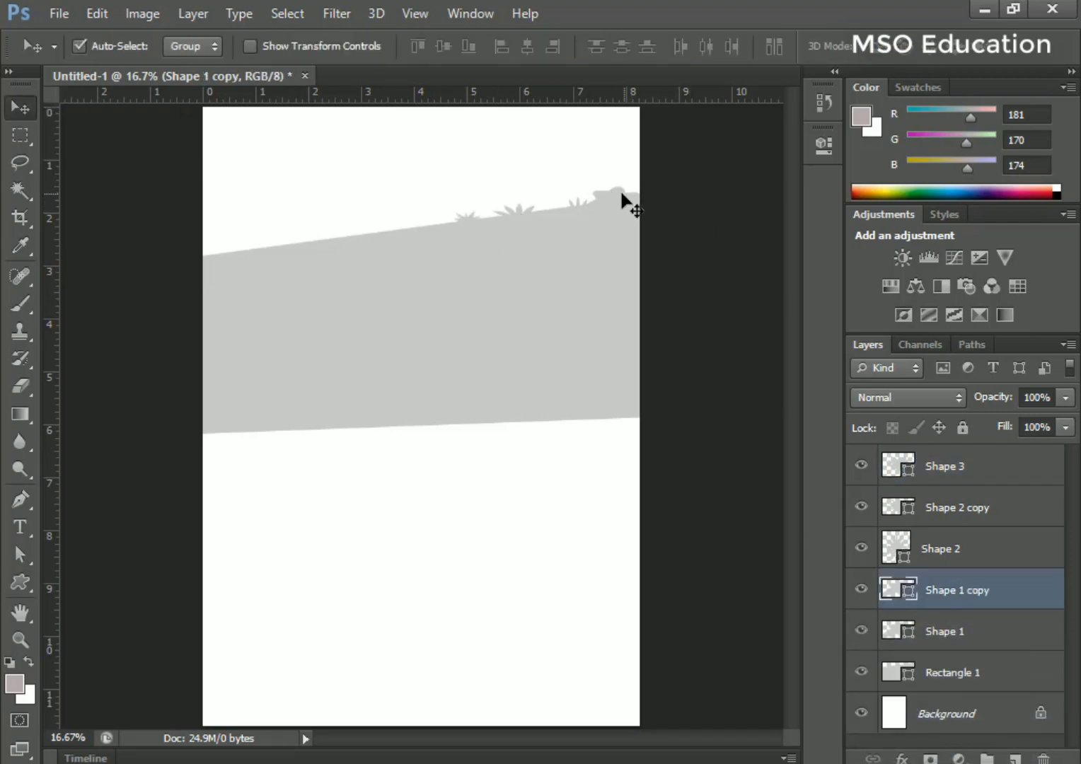
pyautogui.moveTo(621, 196); pyautogui.dragTo(481, 262)
pyautogui.hotkey('ctrl', 't')
pyautogui.moveTo(405, 198); pyautogui.dragTo(410, 218)
pyautogui.press('Return')
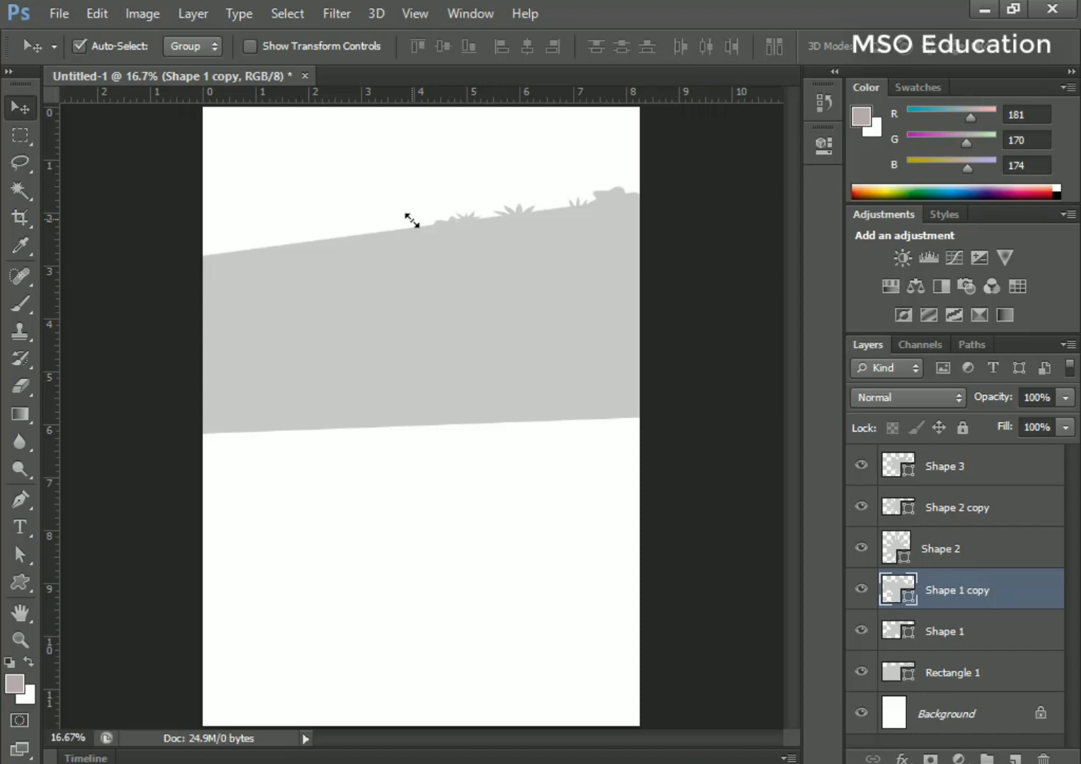
# Duplicate the Shape 1 copy blob and move the duplicate up the slope to between the two flower-like bursts
pyautogui.hotkey('ctrl', 'j')
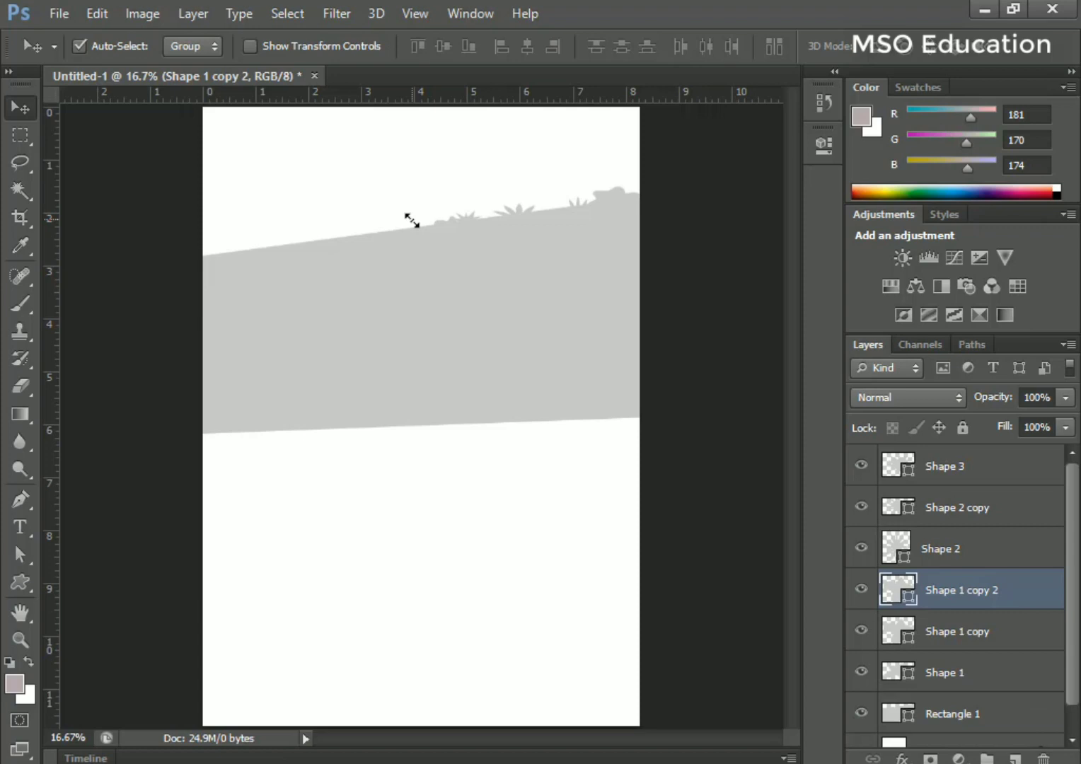
pyautogui.hotkey('shift', 'Up')
pyautogui.hotkey('shift', 'Up')
pyautogui.hotkey('shift', 'Up')
pyautogui.hotkey('shift', 'Up')
pyautogui.hotkey('shift', 'Up')
pyautogui.hotkey('shift', 'Up')
pyautogui.hotkey('shift', 'Up')
pyautogui.hotkey('shift', 'Up')
pyautogui.hotkey('shift', 'Up')
# Duplicate the six plant shape layers from Shape 1 to Shape 3 and move the copies left to about X 796 px
pyautogui.click(943, 516)
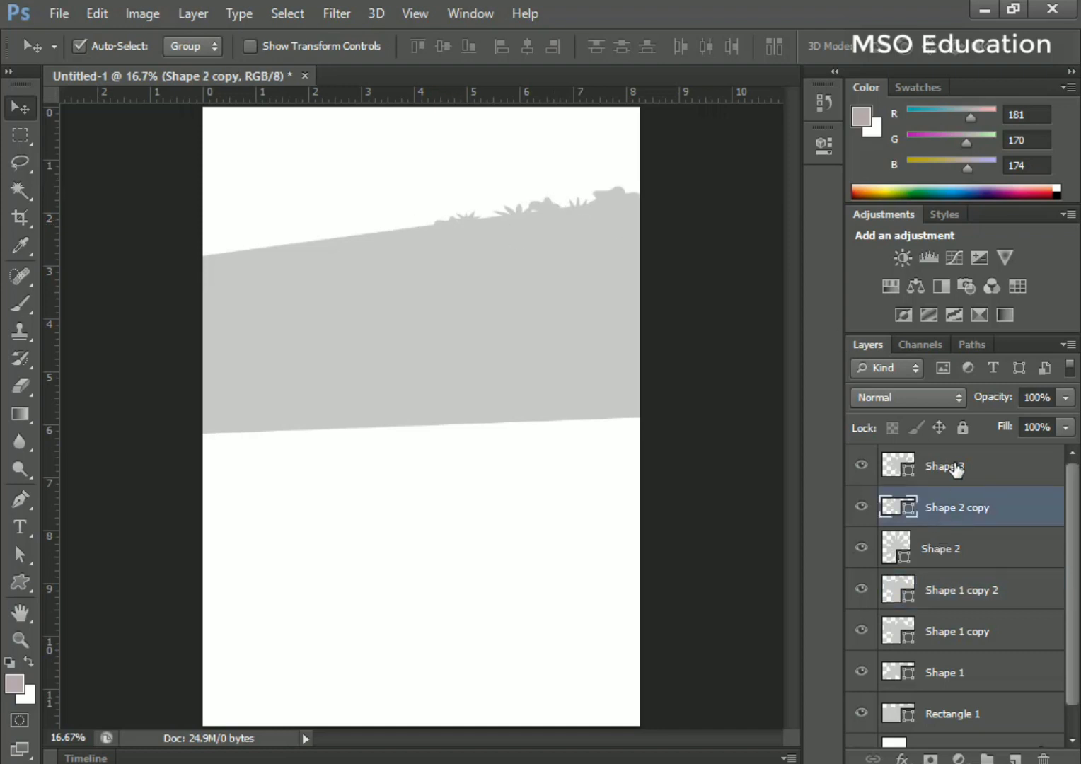
pyautogui.click(951, 466)
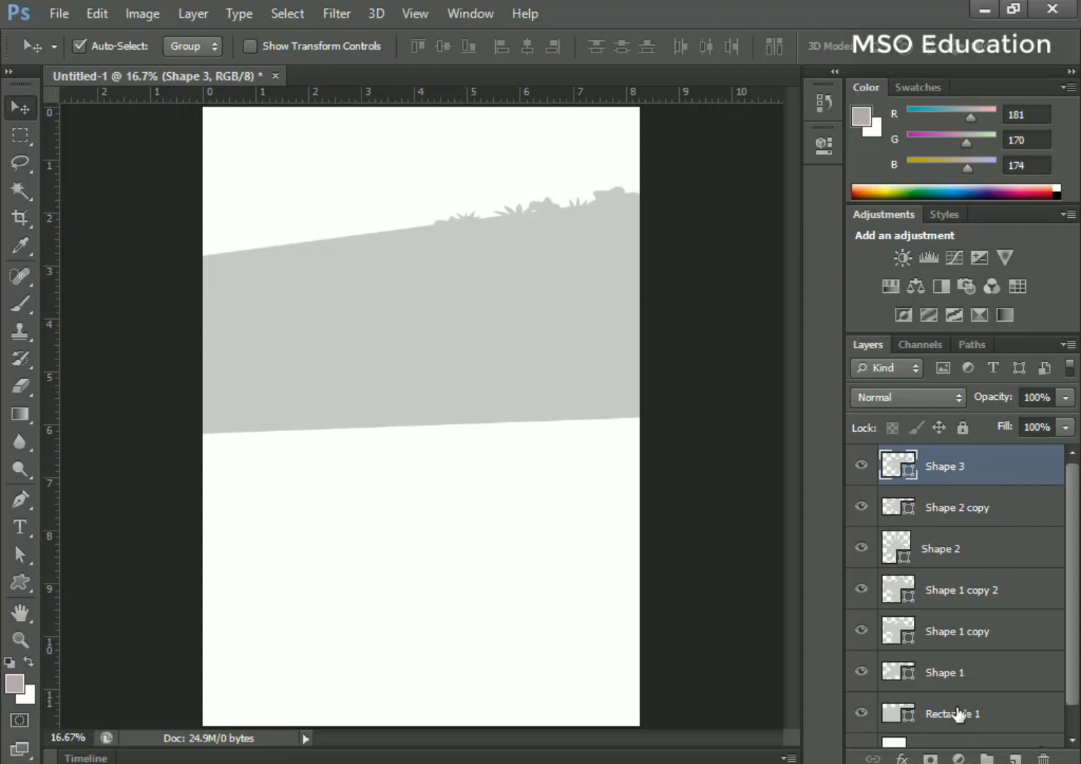
pyautogui.keyDown('shift'); pyautogui.click(976, 677); pyautogui.keyUp('shift')
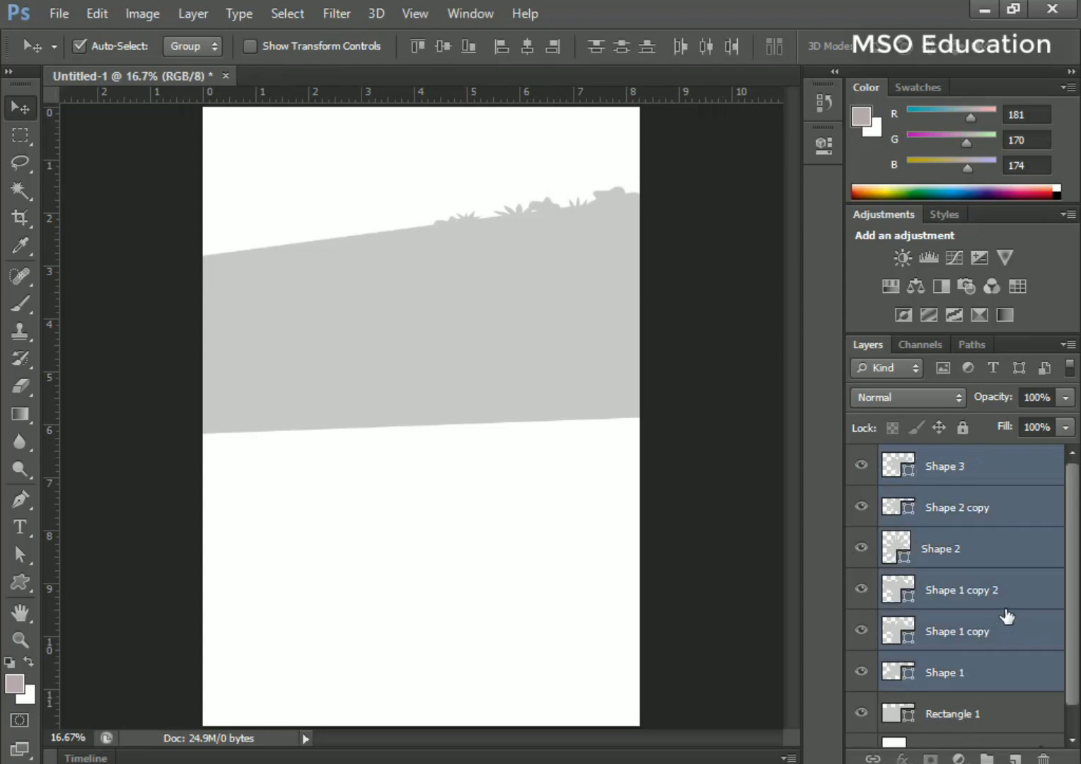
pyautogui.hotkey('ctrl', 'j')
pyautogui.hotkey('ctrl', 't')
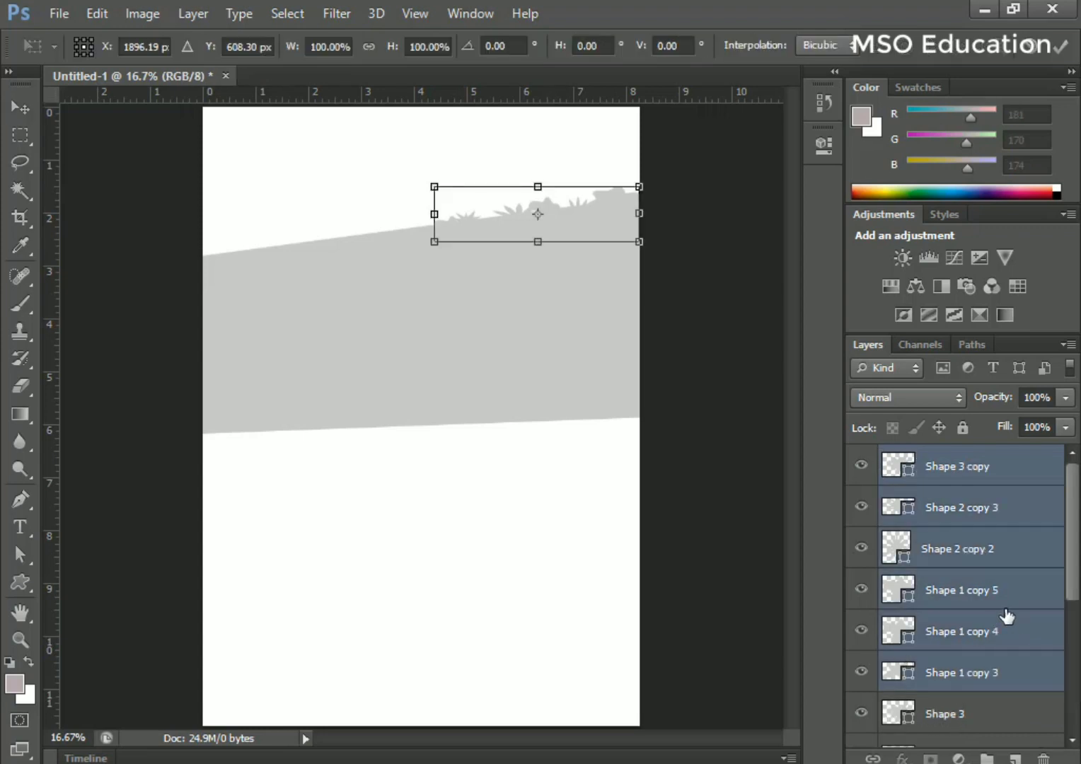
pyautogui.hotkey('shift', 'Left')
pyautogui.hotkey('shift', 'Left')
pyautogui.hotkey('shift', 'Left')
pyautogui.hotkey('shift', 'Left')
pyautogui.hotkey('shift', 'Left')
pyautogui.hotkey('shift', 'Left')
pyautogui.hotkey('shift', 'Left')
pyautogui.hotkey('shift', 'Left')
pyautogui.hotkey('shift', 'Left')
pyautogui.hotkey('shift', 'Left')
pyautogui.hotkey('shift', 'Left')
pyautogui.hotkey('shift', 'Left')
pyautogui.hotkey('shift', 'Left')
pyautogui.hotkey('shift', 'Left')
pyautogui.hotkey('shift', 'Left')
pyautogui.hotkey('shift', 'Left')
pyautogui.hotkey('shift', 'Left')
pyautogui.hotkey('shift', 'Left')
pyautogui.hotkey('shift', 'Left')
pyautogui.hotkey('shift', 'Left')
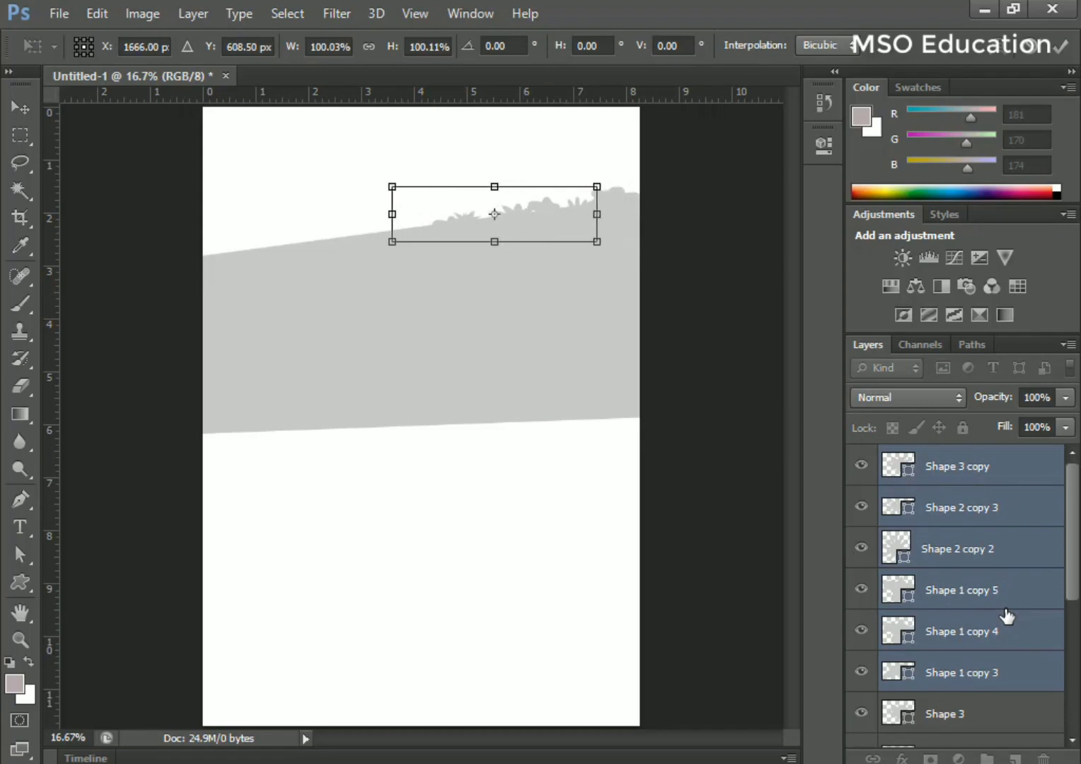
pyautogui.hotkey('shift', 'Left')
pyautogui.hotkey('shift', 'Left')
pyautogui.hotkey('shift', 'Left')
pyautogui.hotkey('shift', 'Left')
pyautogui.hotkey('shift', 'Left')
pyautogui.hotkey('shift', 'Left')
pyautogui.hotkey('shift', 'Left')
pyautogui.hotkey('shift', 'Left')
pyautogui.hotkey('shift', 'Left')
pyautogui.hotkey('shift', 'Left')
pyautogui.hotkey('shift', 'Left')
pyautogui.hotkey('shift', 'Left')
pyautogui.hotkey('shift', 'Left')
pyautogui.hotkey('shift', 'Left')
pyautogui.hotkey('shift', 'Left')
pyautogui.hotkey('shift', 'Left')
pyautogui.hotkey('shift', 'Left')
pyautogui.hotkey('shift', 'Left')
pyautogui.hotkey('shift', 'Left')
pyautogui.hotkey('shift', 'Left')
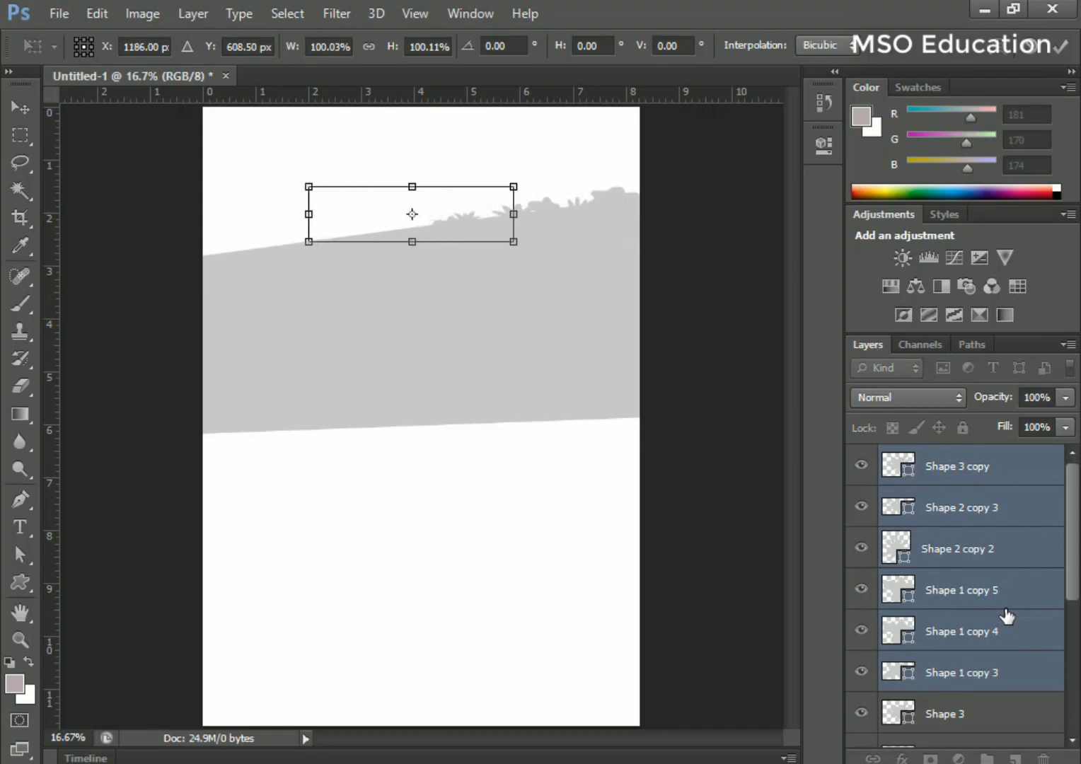
pyautogui.hotkey('shift', 'Left')
pyautogui.hotkey('shift', 'Left')
pyautogui.hotkey('shift', 'Left')
pyautogui.hotkey('shift', 'Left')
pyautogui.hotkey('shift', 'Left')
pyautogui.hotkey('shift', 'Left')
pyautogui.hotkey('shift', 'Left')
pyautogui.hotkey('shift', 'Left')
pyautogui.hotkey('shift', 'Left')
pyautogui.hotkey('shift', 'Left')
pyautogui.hotkey('shift', 'Left')
pyautogui.hotkey('shift', 'Left')
pyautogui.hotkey('shift', 'Left')
pyautogui.hotkey('shift', 'Left')
pyautogui.hotkey('shift', 'Left')
pyautogui.hotkey('shift', 'Left')
pyautogui.hotkey('shift', 'Left')
pyautogui.hotkey('shift', 'Left')
pyautogui.hotkey('shift', 'Left')
pyautogui.hotkey('shift', 'Left')
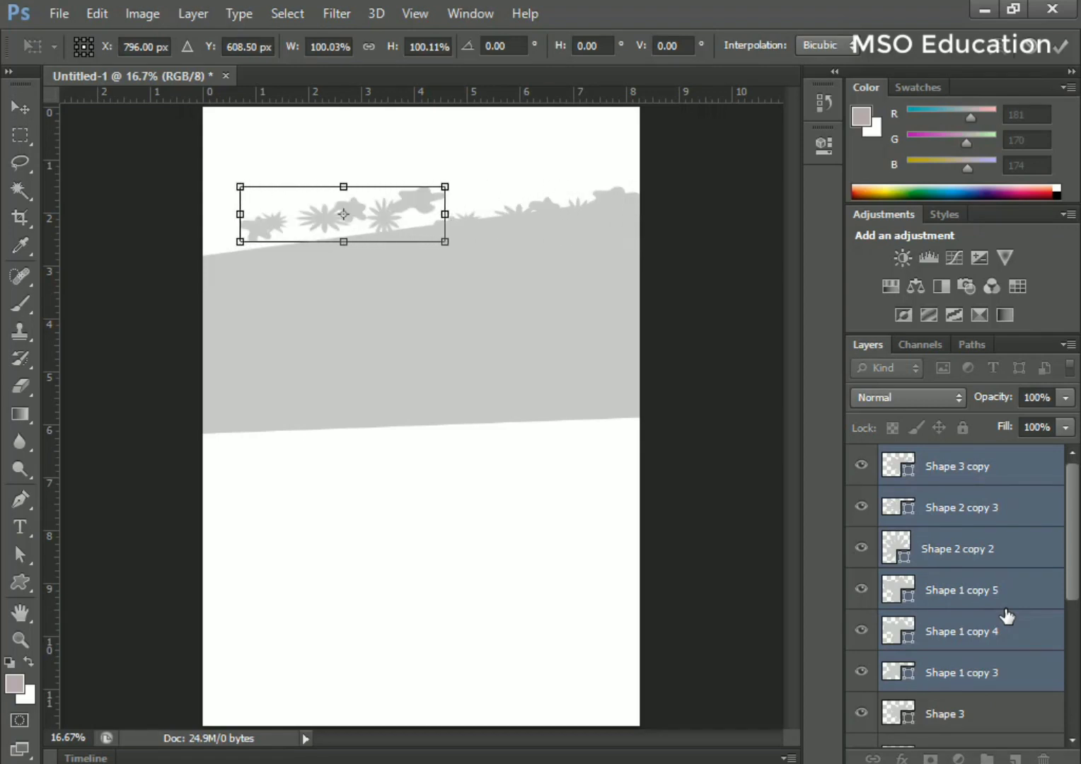
# Lower the duplicated plant shapes onto the slope, placing them at about X 766 px and Y 768 px
pyautogui.hotkey('shift', 'Down')
pyautogui.hotkey('shift', 'Down')
pyautogui.hotkey('shift', 'Down')
pyautogui.hotkey('shift', 'Down')
pyautogui.hotkey('shift', 'Down')
pyautogui.hotkey('shift', 'Down')
pyautogui.hotkey('shift', 'Down')
pyautogui.hotkey('shift', 'Down')
pyautogui.hotkey('shift', 'Down')
pyautogui.hotkey('shift', 'Down')
pyautogui.hotkey('shift', 'Down')
pyautogui.hotkey('shift', 'Down')
pyautogui.hotkey('shift', 'Down')
pyautogui.hotkey('shift', 'Down')
pyautogui.hotkey('shift', 'Down')
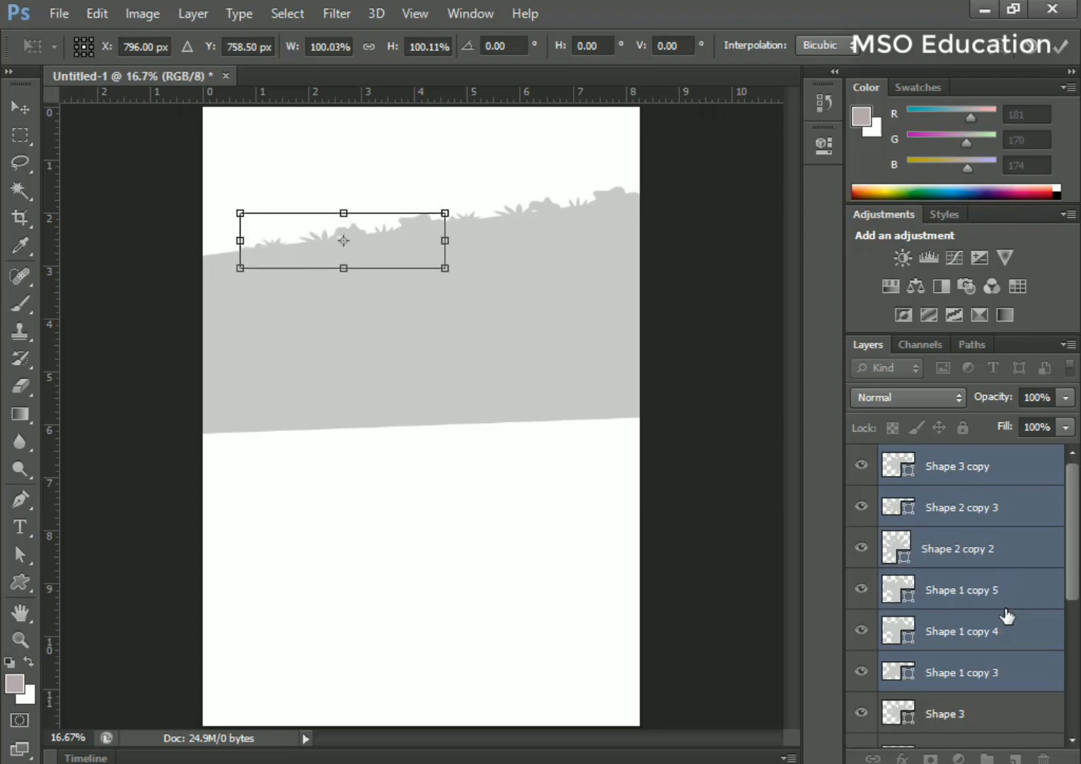
pyautogui.hotkey('shift', 'Left')
pyautogui.hotkey('shift', 'Left')
pyautogui.hotkey('shift', 'Left')
pyautogui.hotkey('shift', 'Down')
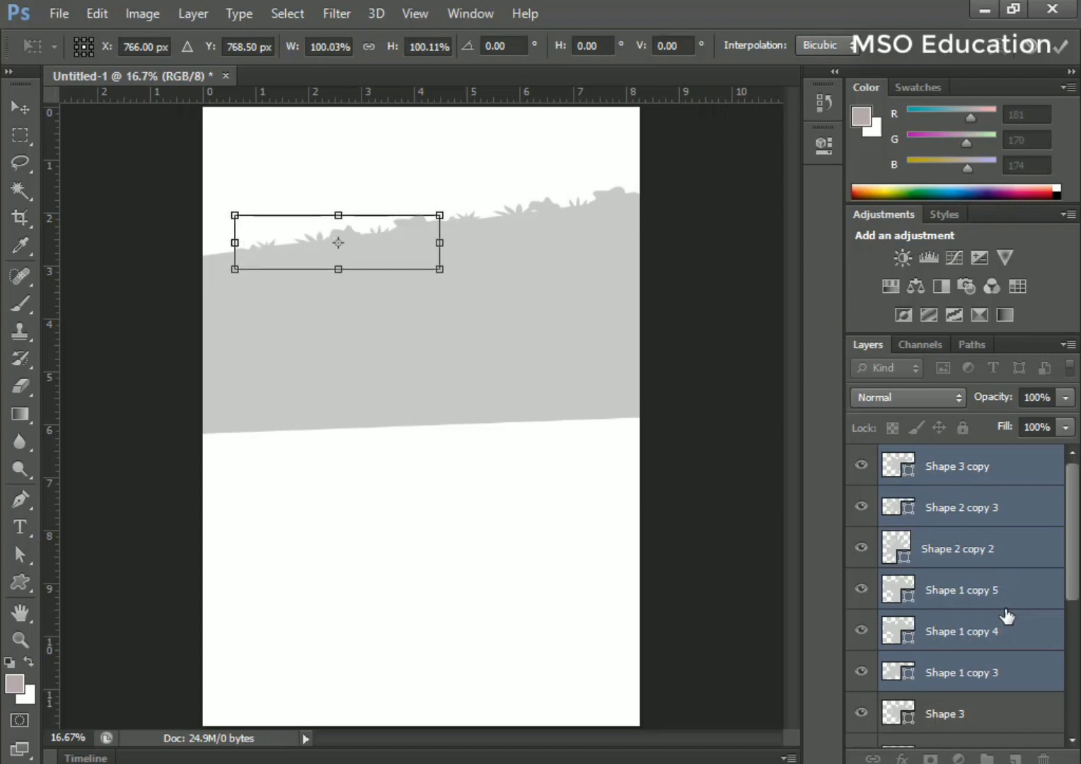
pyautogui.press('Return')
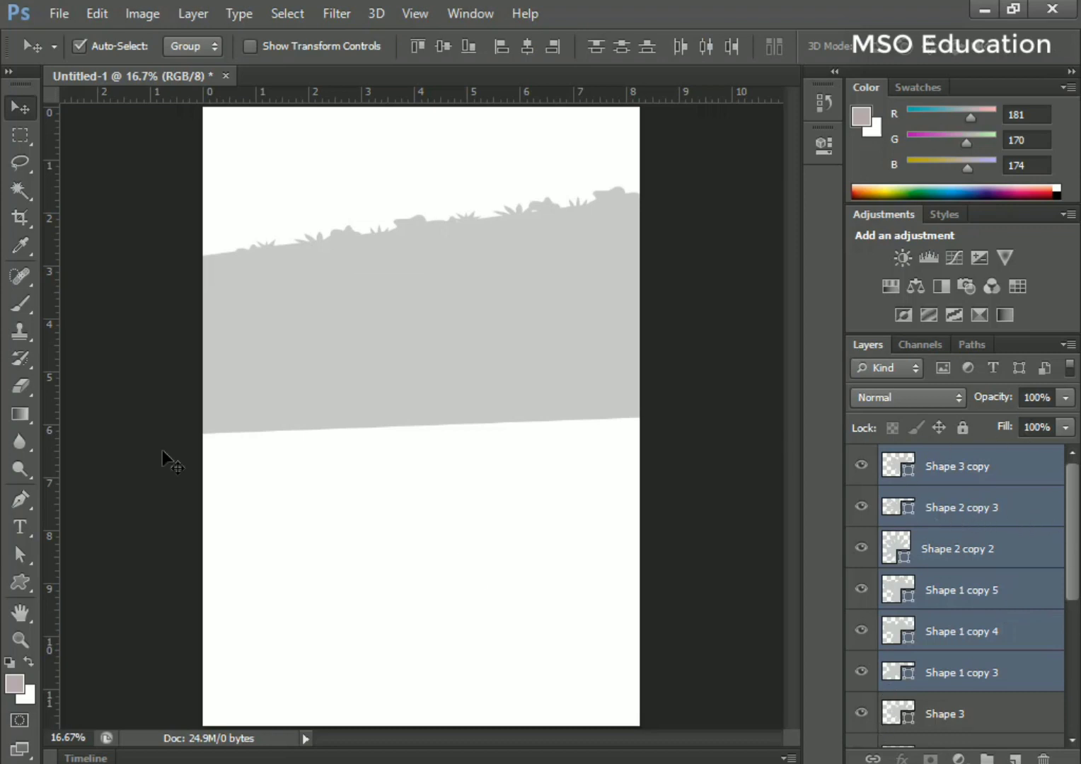
# Draw a rough-edged square frame custom shape about 360 by 421 px on the slope, beneath the left blob
pyautogui.click(16, 583)
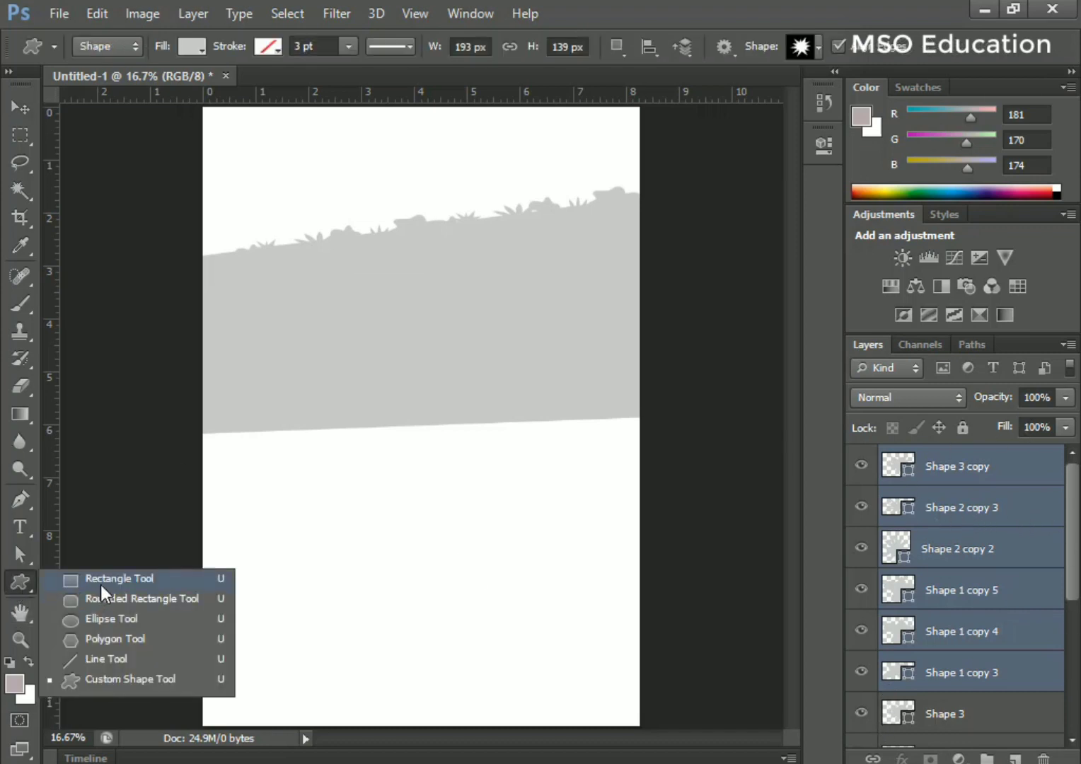
pyautogui.click(113, 681)
pyautogui.click(810, 52)
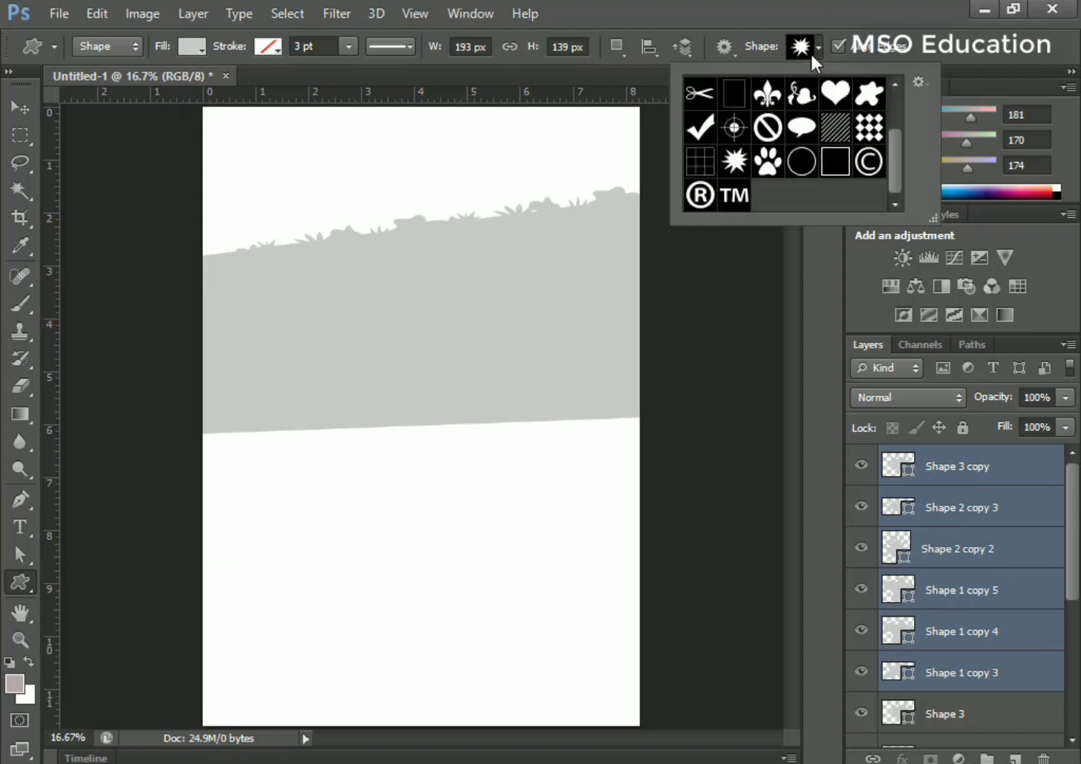
pyautogui.scroll(3, 839, 119)
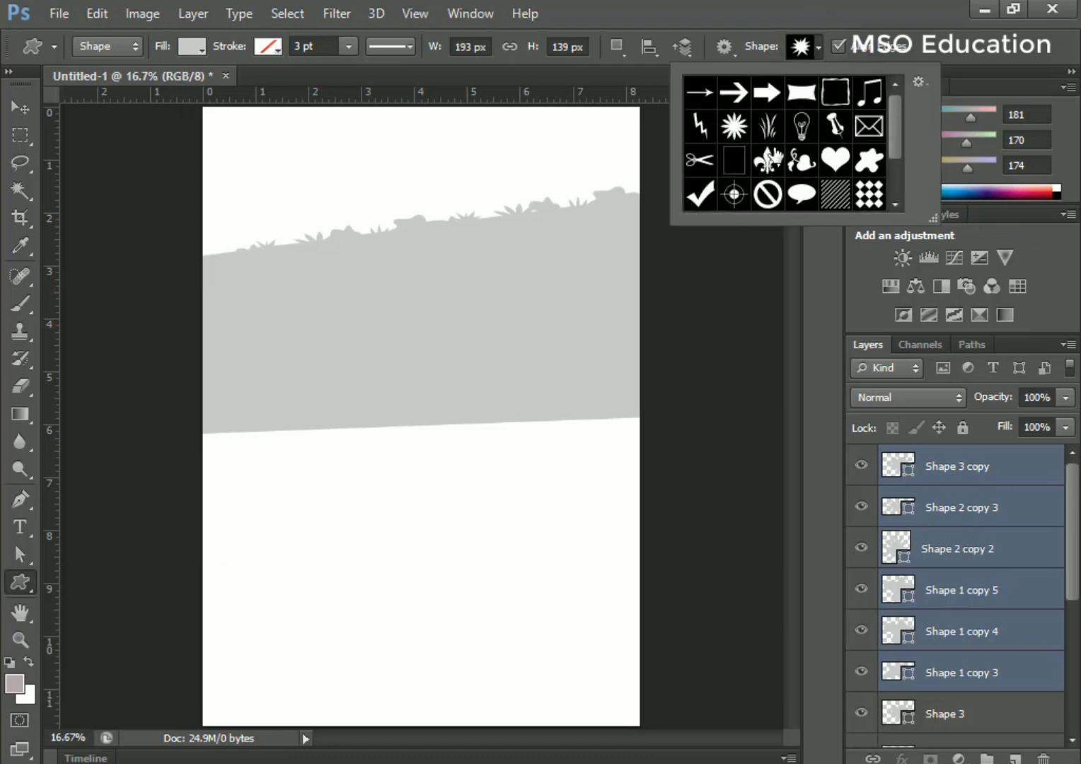
pyautogui.click(835, 92)
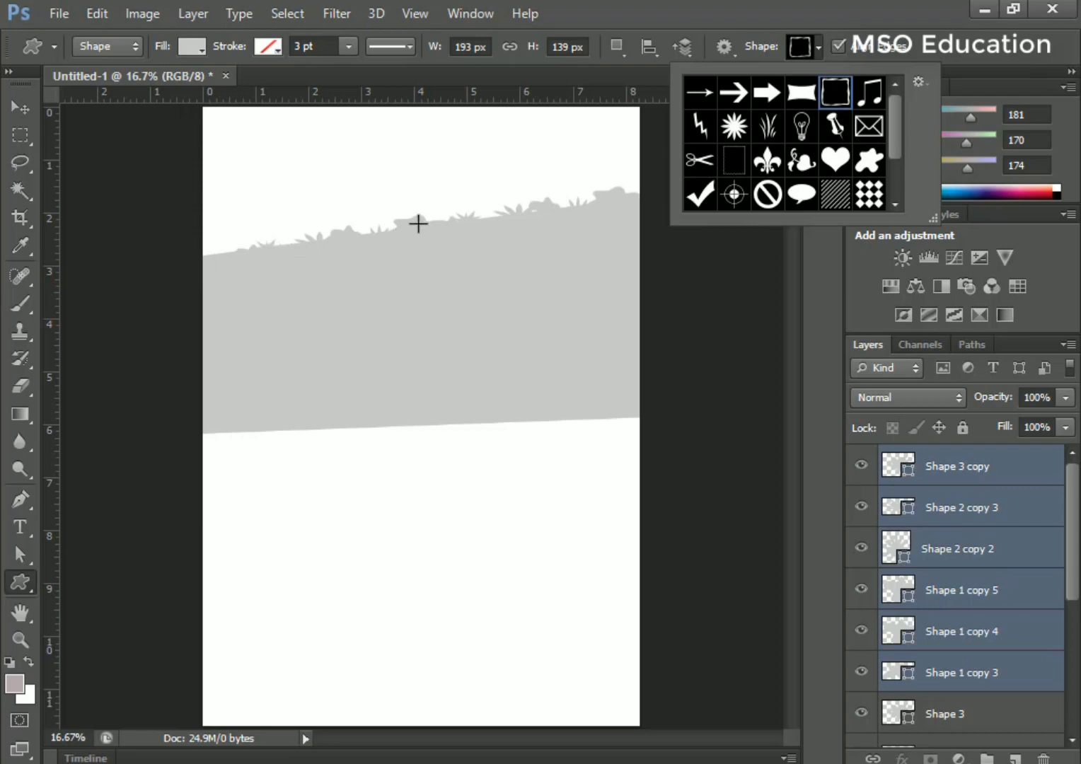
pyautogui.moveTo(418, 224); pyautogui.dragTo(360, 295)
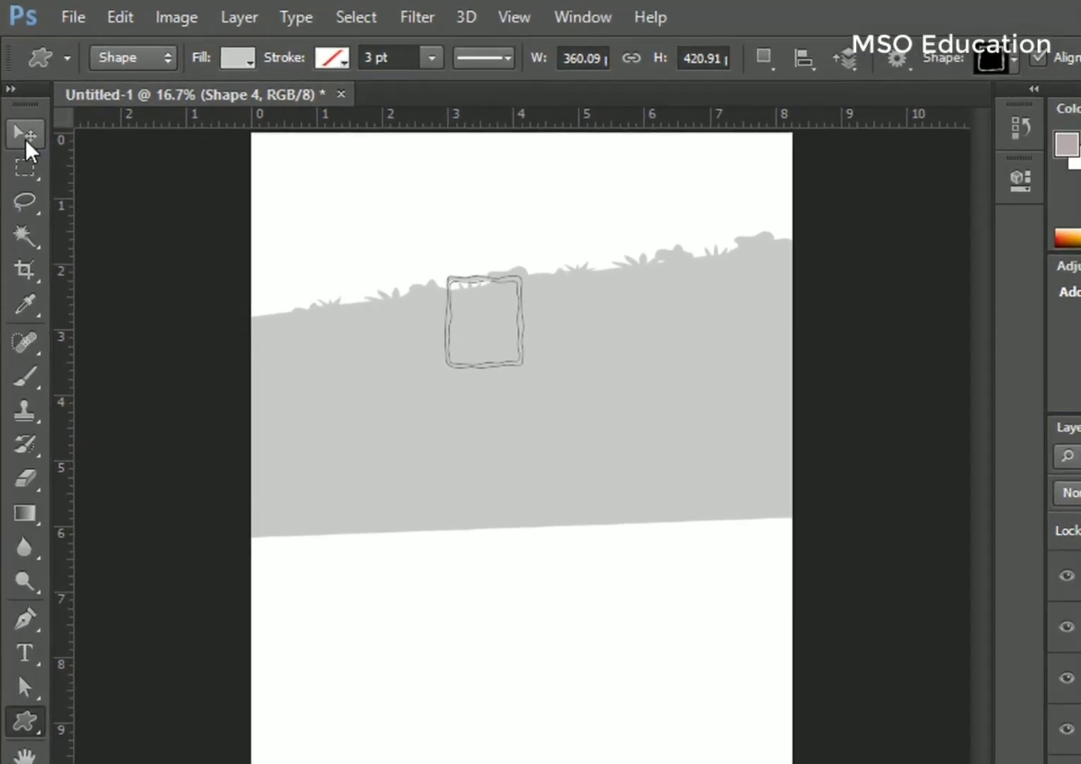
# Duplicate the frame shape and move the copy right to about X 1198 px
pyautogui.click(25, 141)
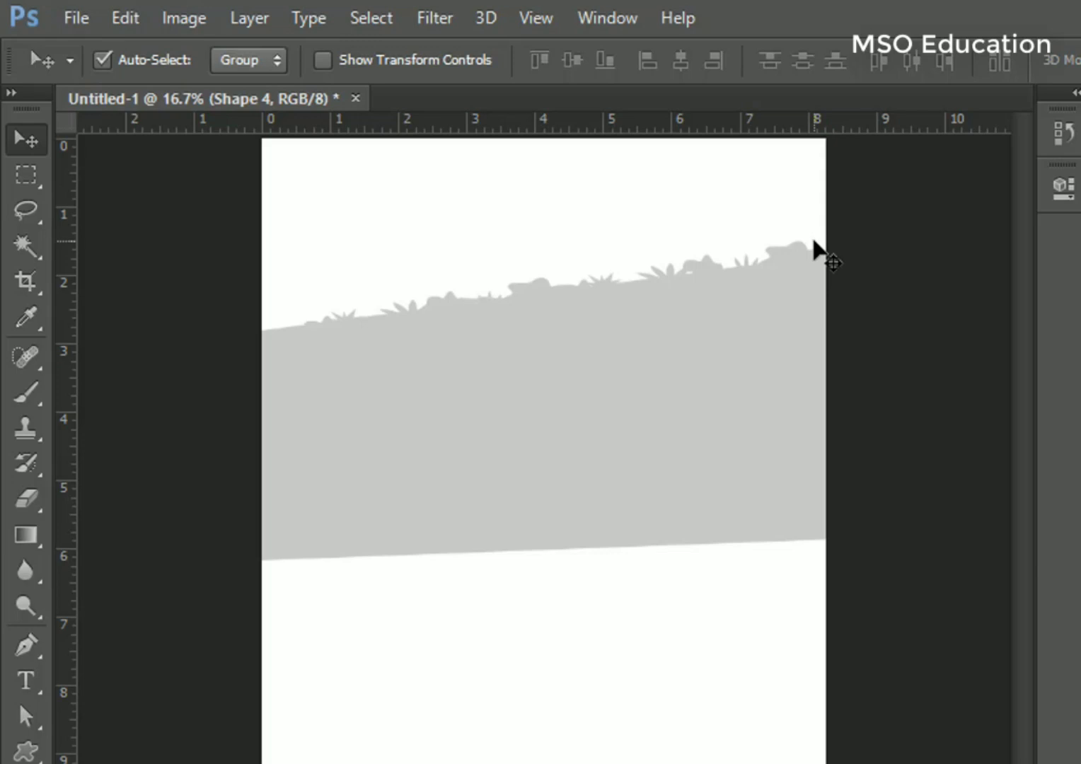
pyautogui.hotkey('ctrl', 'j')
pyautogui.hotkey('ctrl', 't')
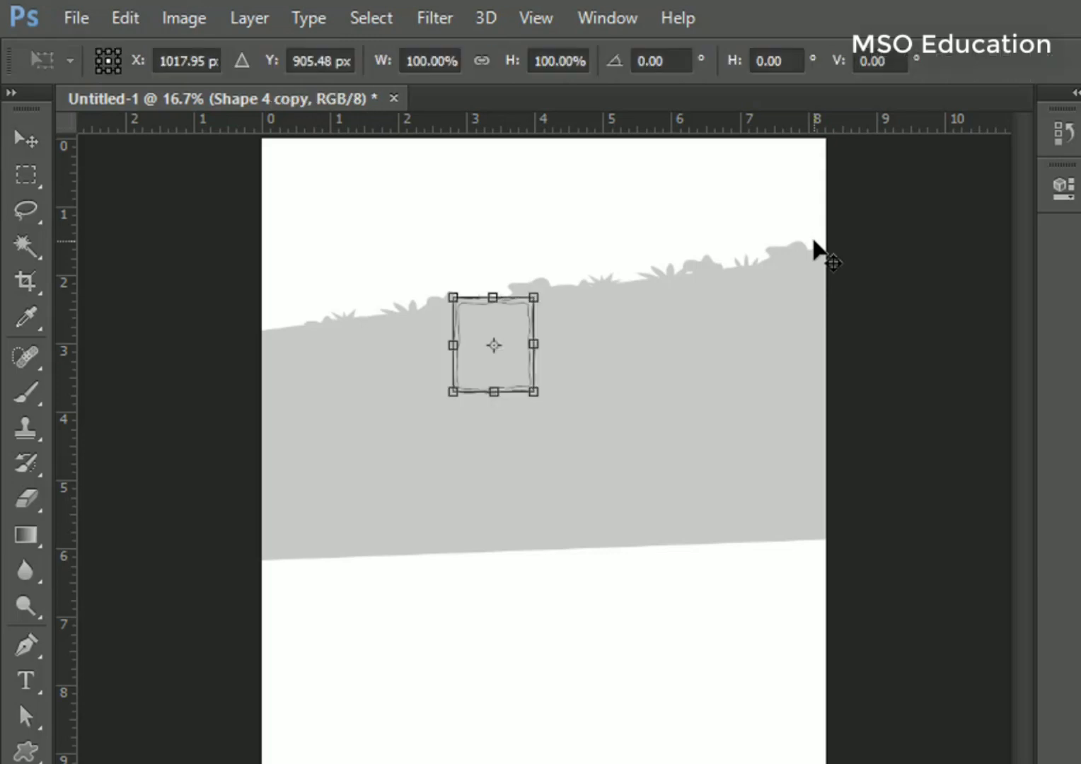
pyautogui.hotkey('shift', 'Right')
pyautogui.hotkey('shift', 'Right')
pyautogui.hotkey('shift', 'Right')
pyautogui.hotkey('shift', 'Right')
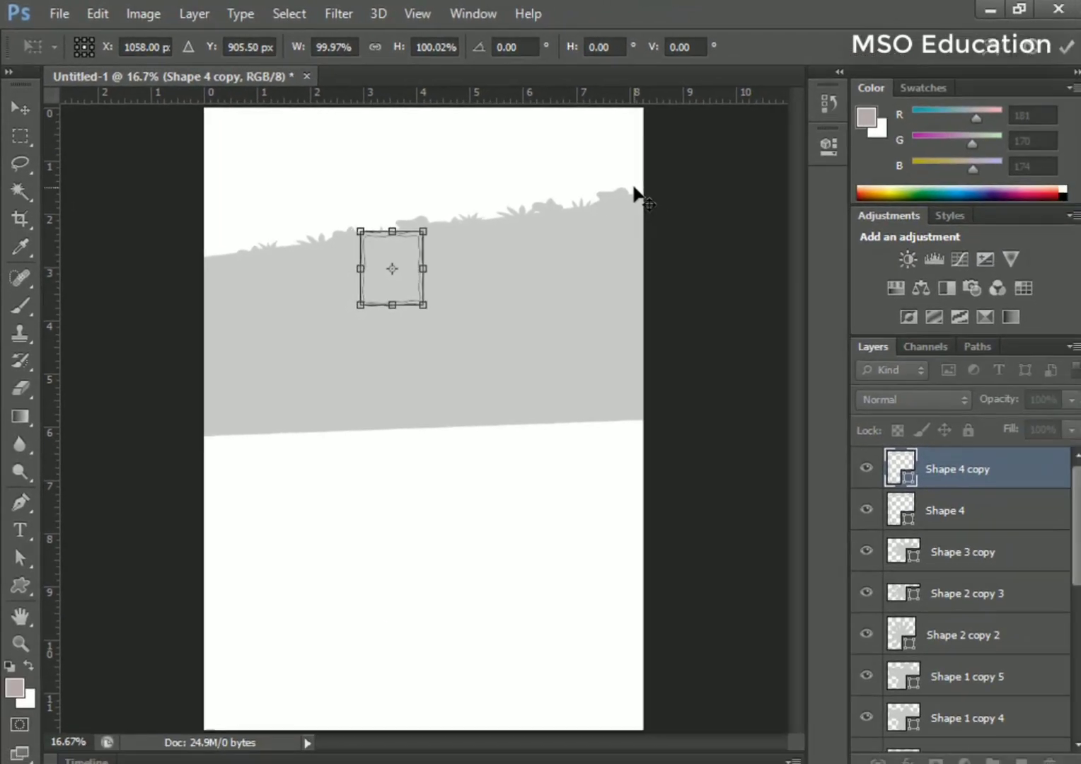
pyautogui.hotkey('shift', 'Right')
pyautogui.hotkey('shift', 'Right')
pyautogui.hotkey('shift', 'Right')
pyautogui.hotkey('shift', 'Right')
pyautogui.hotkey('shift', 'Right')
pyautogui.hotkey('shift', 'Right')
pyautogui.hotkey('shift', 'Right')
pyautogui.hotkey('shift', 'Right')
pyautogui.hotkey('shift', 'Right')
pyautogui.hotkey('shift', 'Right')
pyautogui.hotkey('shift', 'Right')
pyautogui.hotkey('shift', 'Right')
pyautogui.hotkey('shift', 'Right')
pyautogui.hotkey('shift', 'Right')
pyautogui.hotkey('shift', 'Right')
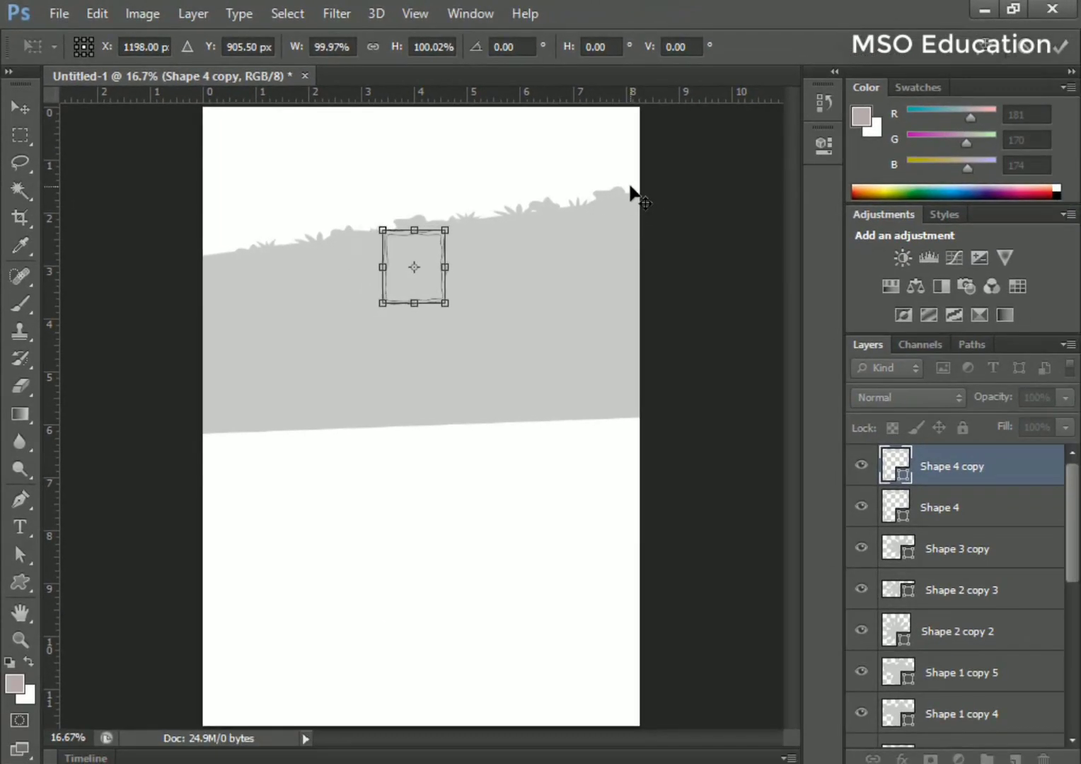
# Rotate the frame copy about 96°, move it up the slope, and scale it to about 89% width and 116% height
pyautogui.moveTo(517, 229); pyautogui.dragTo(456, 354)
pyautogui.moveTo(471, 251); pyautogui.dragTo(518, 242)
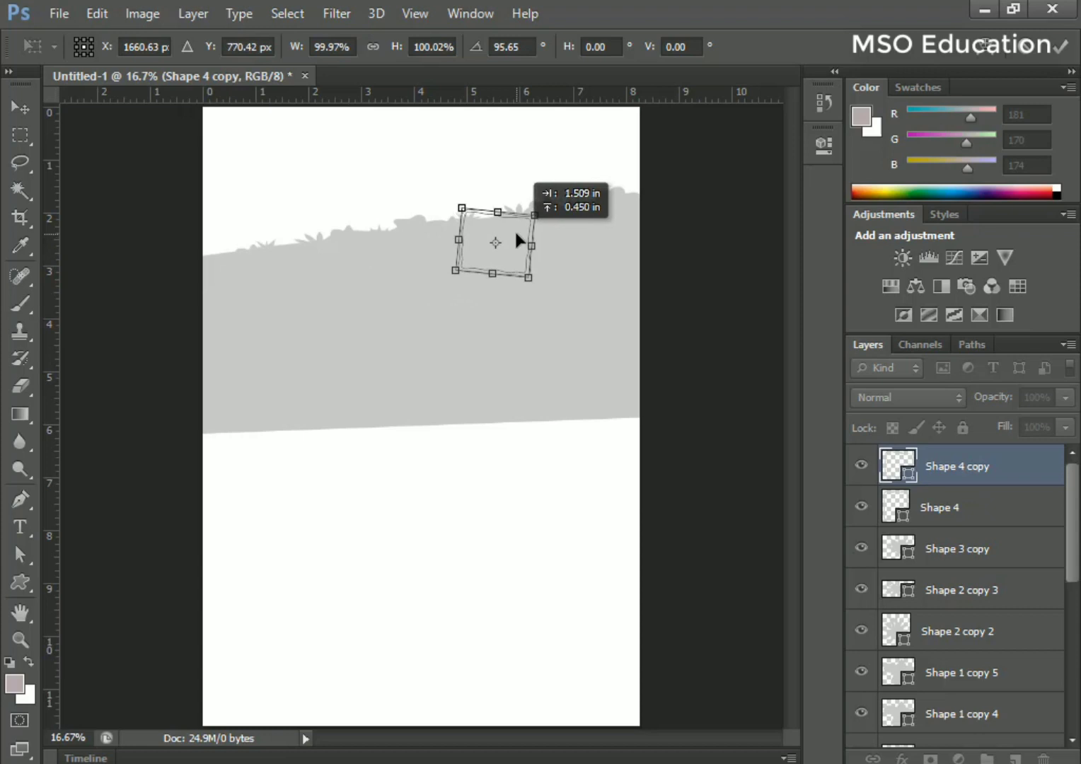
pyautogui.moveTo(462, 209); pyautogui.dragTo(451, 213)
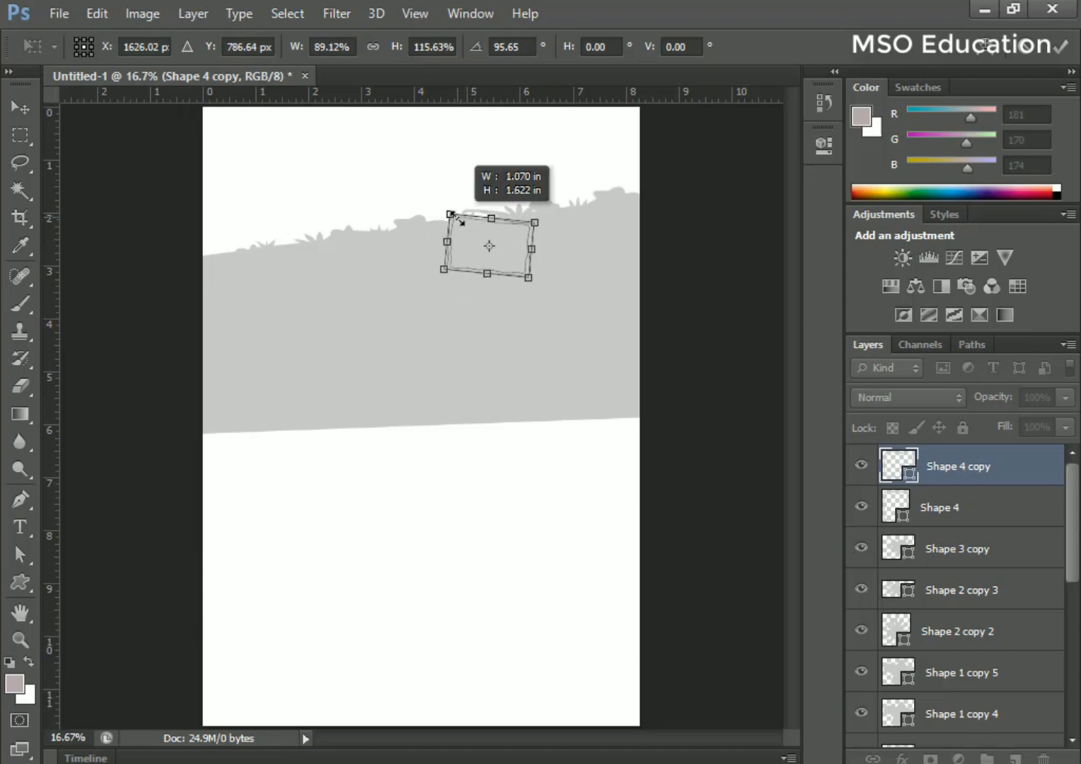
pyautogui.press('Return')
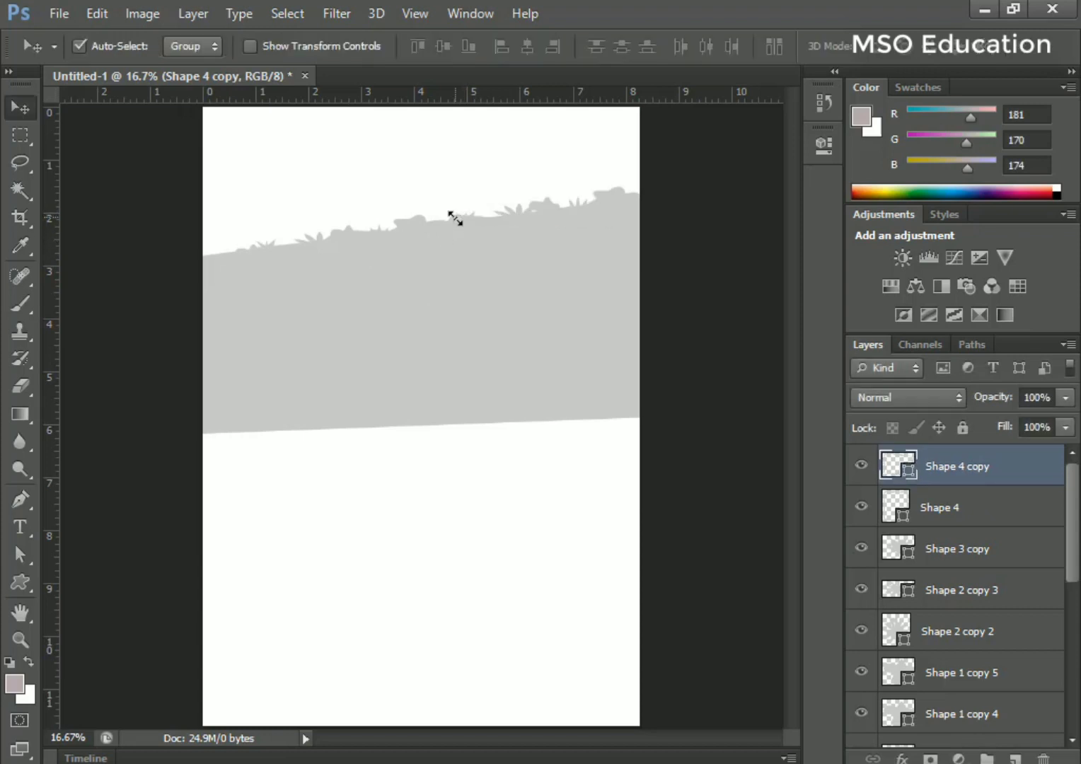
# Raise the frame copy to about Y 743 px and rotate it about -13° to follow the slope
pyautogui.hotkey('ctrl', 't')
pyautogui.press('Up')
pyautogui.press('Up')
pyautogui.press('Up')
pyautogui.press('Up')
pyautogui.press('Up')
pyautogui.press('Up')
pyautogui.press('Up')
pyautogui.press('Up')
pyautogui.press('Up')
pyautogui.press('Up')
pyautogui.press('Up')
pyautogui.press('Up')
pyautogui.press('Up')
pyautogui.press('Up')
pyautogui.press('Up')
pyautogui.press('Up')
pyautogui.press('Up')
pyautogui.press('Up')
pyautogui.press('Up')
pyautogui.press('Up')
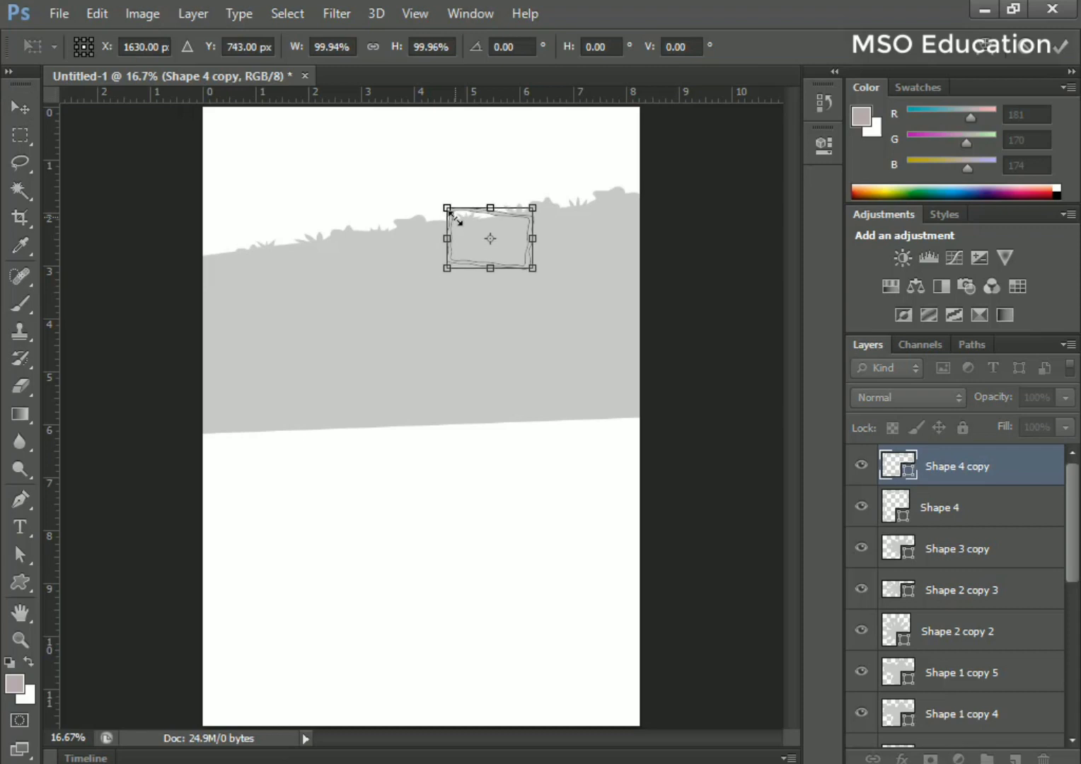
pyautogui.moveTo(582, 181); pyautogui.dragTo(572, 157)
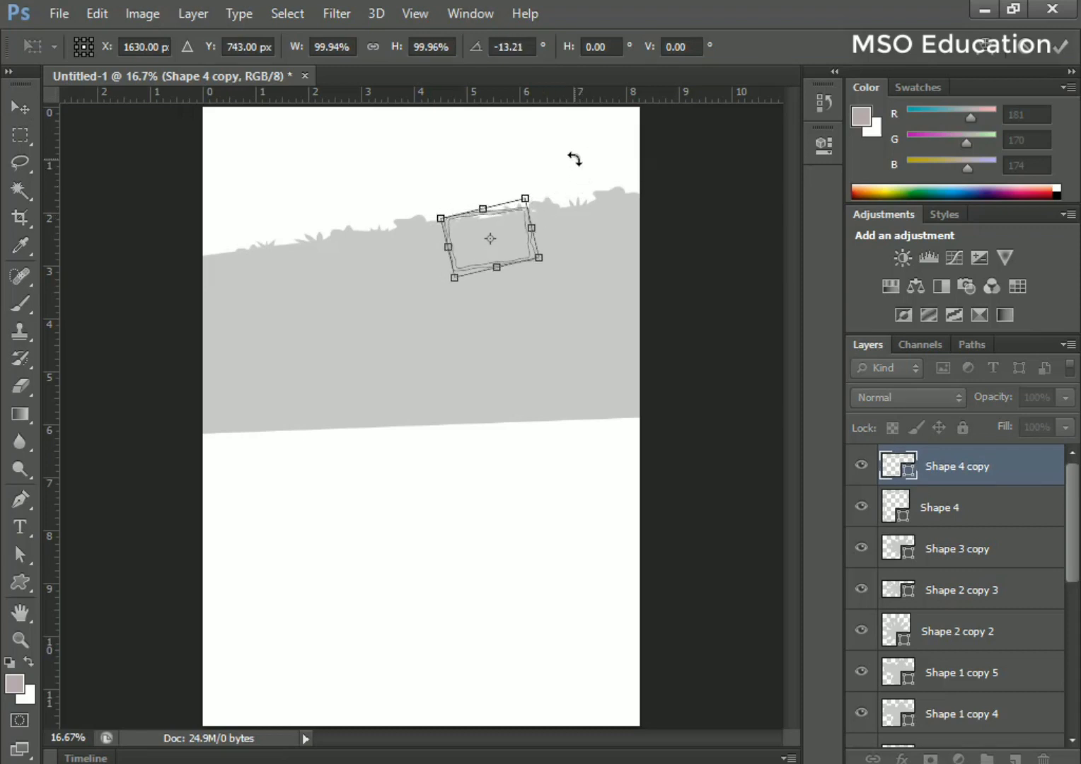
pyautogui.press('Return')
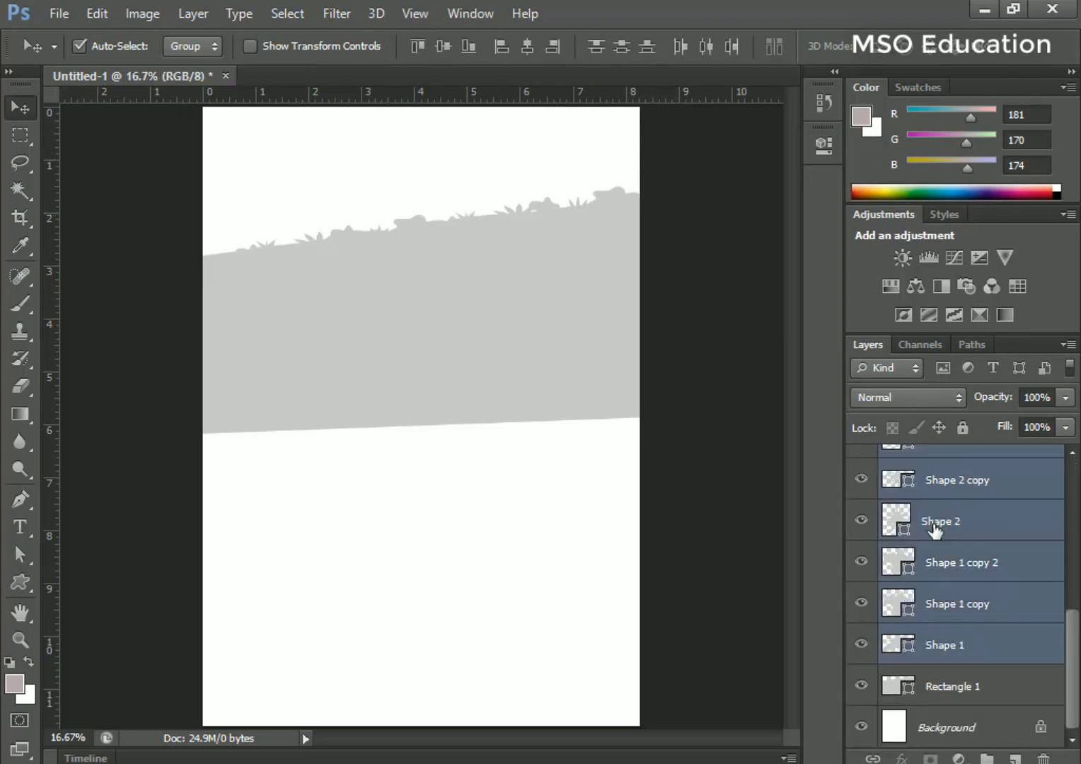
# Group all plant and frame shape layers above Rectangle 1, and toggle the group's visibility off and on
pyautogui.hotkey('ctrl', 'g')
pyautogui.click(861, 457)
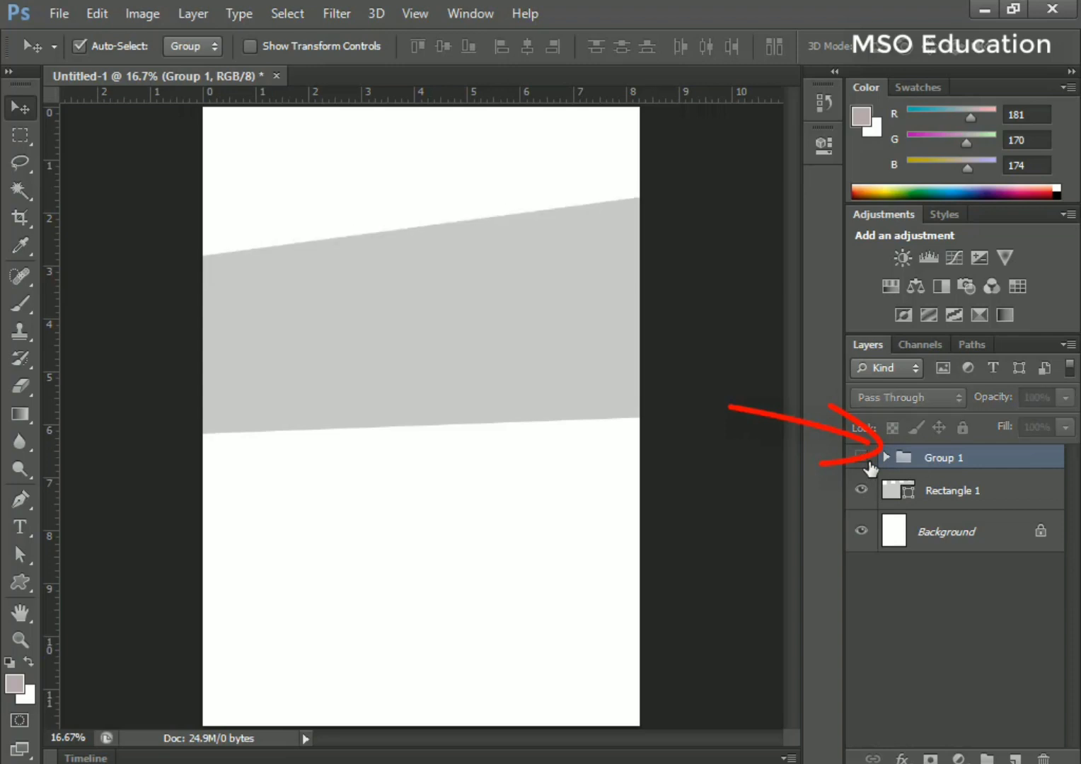
pyautogui.click(861, 457)
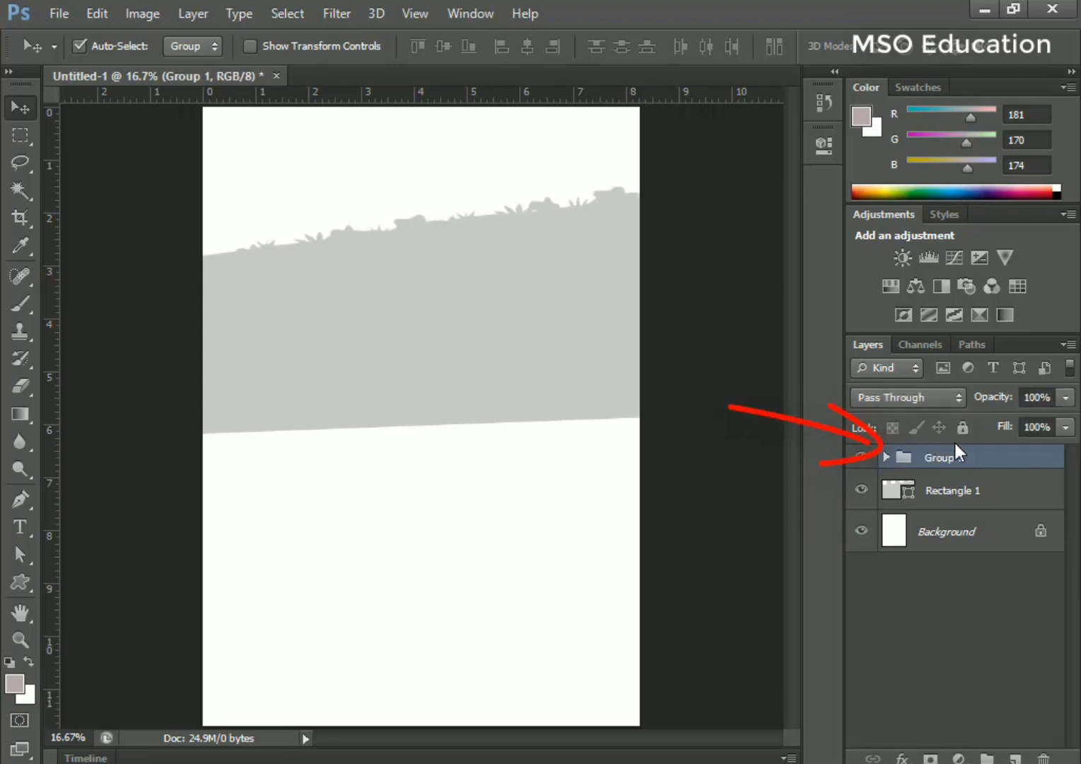
# Duplicate Group 1 and move the copy straight down below the gray band to about Y 2114 px
pyautogui.moveTo(955, 445); pyautogui.dragTo(1013, 757)
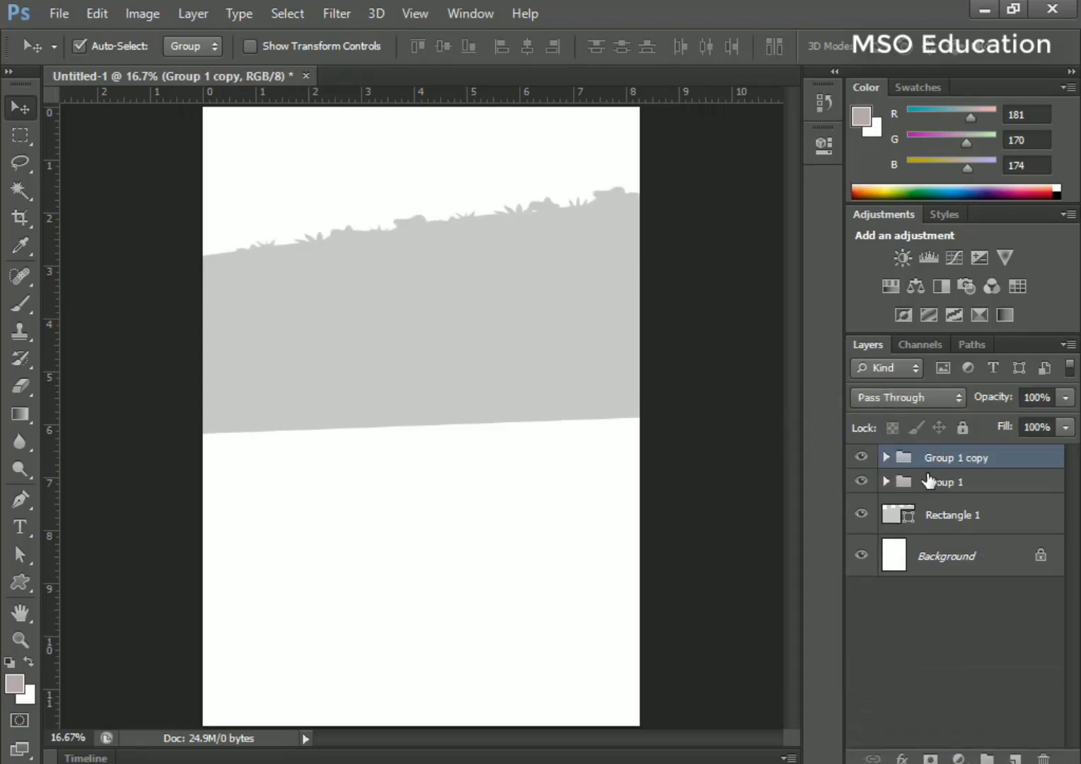
pyautogui.hotkey('ctrl', 't')
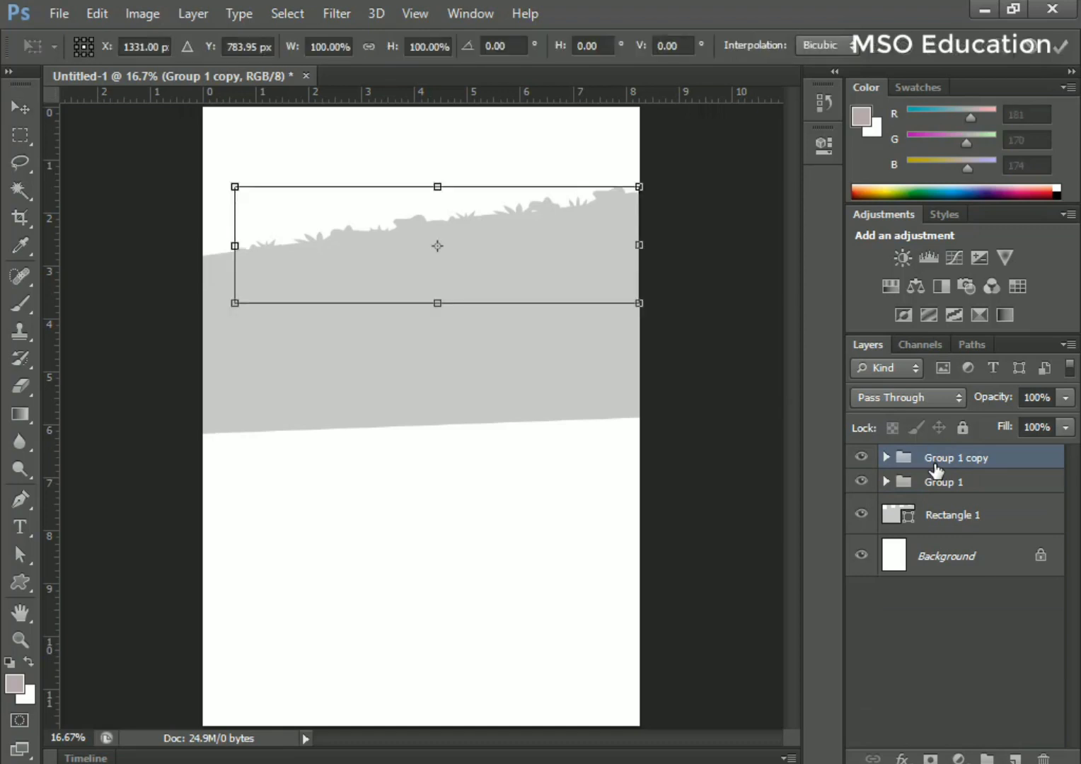
pyautogui.hotkey('shift', 'Down')
pyautogui.hotkey('shift', 'Down')
pyautogui.hotkey('shift', 'Down')
pyautogui.hotkey('shift', 'Down')
pyautogui.hotkey('shift', 'Down')
pyautogui.hotkey('shift', 'Down')
pyautogui.hotkey('shift', 'Down')
pyautogui.hotkey('shift', 'Down')
pyautogui.hotkey('shift', 'Down')
pyautogui.hotkey('shift', 'Down')
pyautogui.hotkey('shift', 'Down')
pyautogui.hotkey('shift', 'Down')
pyautogui.hotkey('shift', 'Down')
pyautogui.hotkey('shift', 'Down')
pyautogui.hotkey('shift', 'Down')
pyautogui.hotkey('shift', 'Down')
pyautogui.hotkey('shift', 'Down')
pyautogui.hotkey('shift', 'Down')
pyautogui.hotkey('shift', 'Down')
pyautogui.hotkey('shift', 'Down')
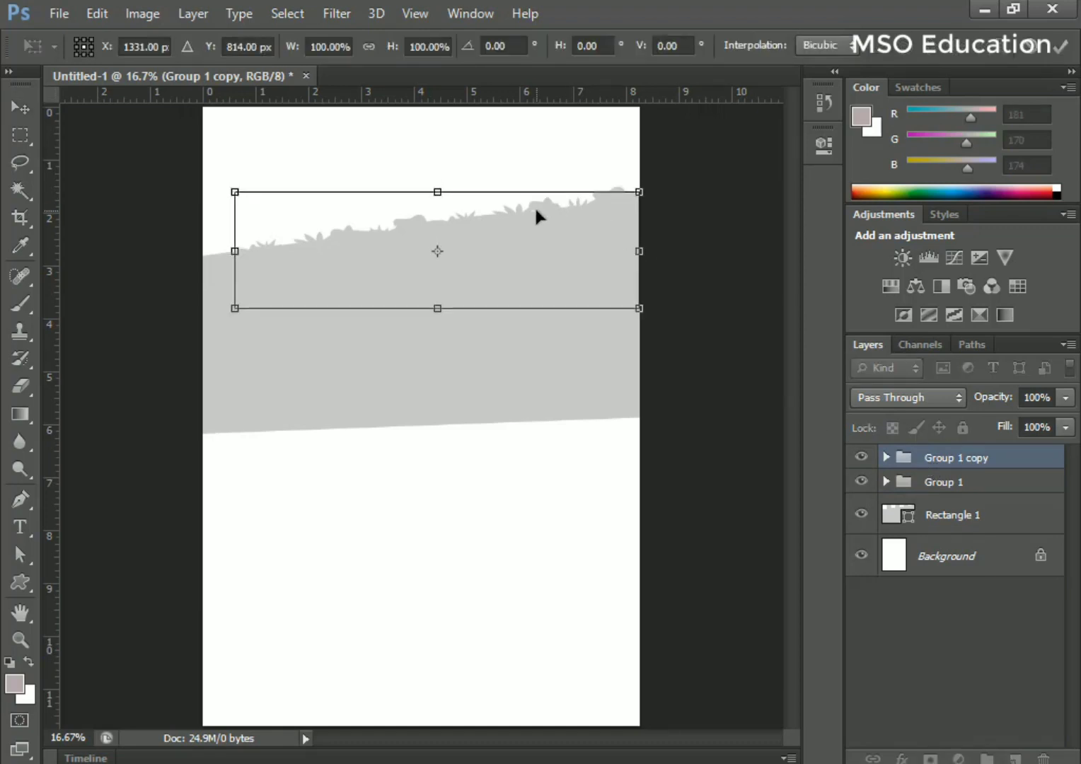
pyautogui.hotkey('shift', 'Down')
pyautogui.hotkey('shift', 'Down')
pyautogui.hotkey('shift', 'Down')
pyautogui.hotkey('shift', 'Down')
pyautogui.hotkey('shift', 'Down')
pyautogui.hotkey('shift', 'Down')
pyautogui.hotkey('shift', 'Down')
pyautogui.hotkey('shift', 'Down')
pyautogui.hotkey('shift', 'Down')
pyautogui.hotkey('shift', 'Down')
pyautogui.hotkey('shift', 'Down')
pyautogui.hotkey('shift', 'Down')
pyautogui.hotkey('shift', 'Down')
pyautogui.hotkey('shift', 'Down')
pyautogui.hotkey('shift', 'Down')
pyautogui.hotkey('shift', 'Down')
pyautogui.hotkey('shift', 'Down')
pyautogui.hotkey('shift', 'Down')
pyautogui.hotkey('shift', 'Down')
pyautogui.hotkey('shift', 'Down')
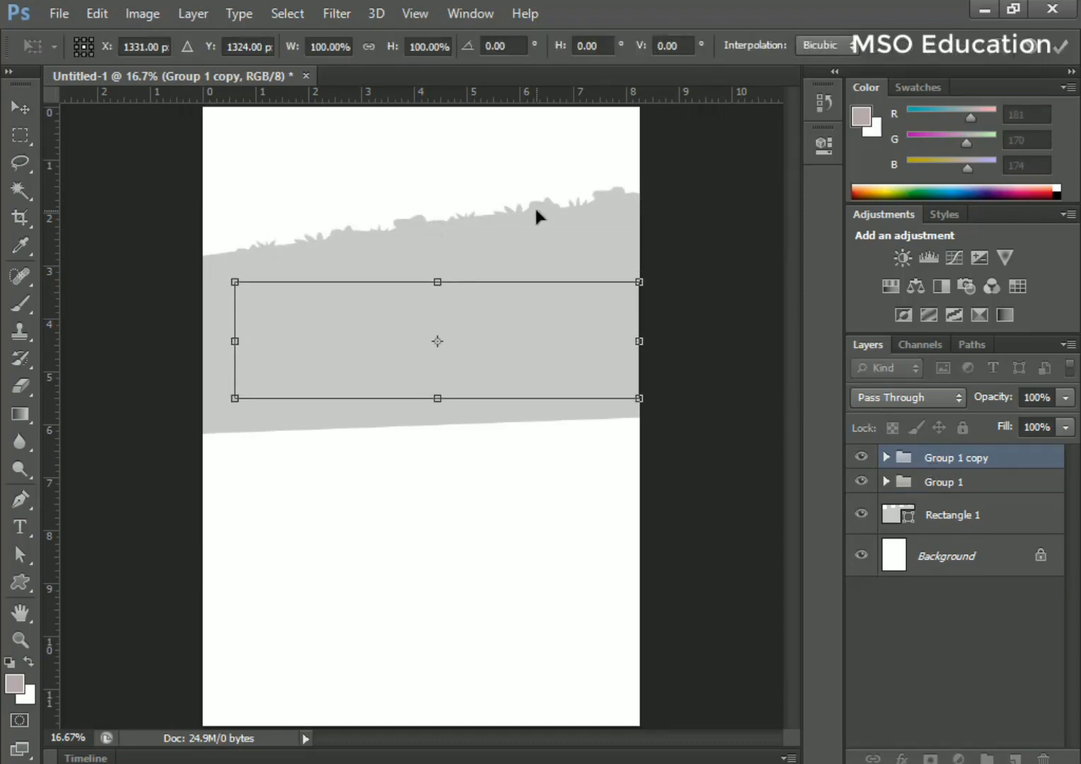
pyautogui.hotkey('shift', 'Down')
pyautogui.hotkey('shift', 'Down')
pyautogui.hotkey('shift', 'Down')
pyautogui.hotkey('shift', 'Down')
pyautogui.hotkey('shift', 'Down')
pyautogui.hotkey('shift', 'Down')
pyautogui.hotkey('shift', 'Down')
pyautogui.hotkey('shift', 'Down')
pyautogui.hotkey('shift', 'Down')
pyautogui.hotkey('shift', 'Down')
pyautogui.hotkey('shift', 'Down')
pyautogui.hotkey('shift', 'Down')
pyautogui.hotkey('shift', 'Down')
pyautogui.hotkey('shift', 'Down')
pyautogui.hotkey('shift', 'Down')
pyautogui.hotkey('shift', 'Down')
pyautogui.hotkey('shift', 'Down')
pyautogui.hotkey('shift', 'Down')
pyautogui.hotkey('shift', 'Down')
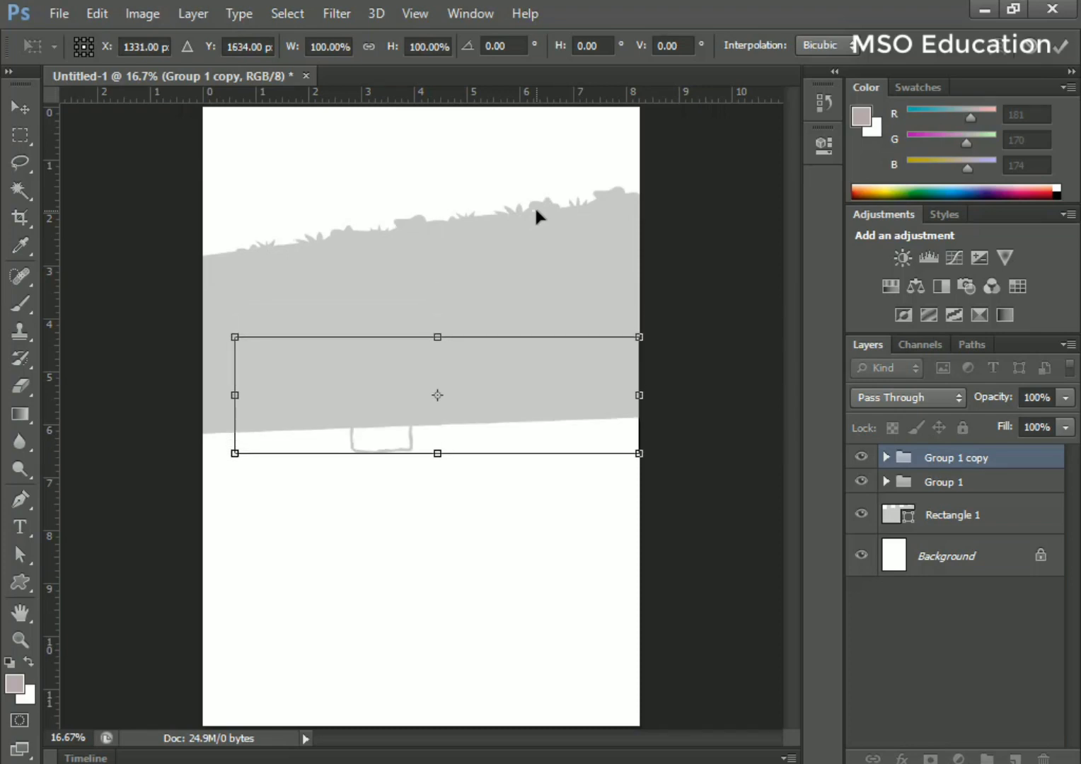
pyautogui.hotkey('shift', 'Down')
pyautogui.hotkey('shift', 'Down')
pyautogui.hotkey('shift', 'Down')
pyautogui.hotkey('shift', 'Down')
pyautogui.hotkey('shift', 'Down')
pyautogui.hotkey('shift', 'Down')
pyautogui.hotkey('shift', 'Down')
pyautogui.hotkey('shift', 'Down')
pyautogui.hotkey('shift', 'Down')
pyautogui.hotkey('shift', 'Down')
pyautogui.hotkey('shift', 'Down')
pyautogui.hotkey('shift', 'Down')
pyautogui.hotkey('shift', 'Down')
pyautogui.hotkey('shift', 'Down')
pyautogui.hotkey('shift', 'Down')
pyautogui.hotkey('shift', 'Down')
pyautogui.hotkey('shift', 'Down')
pyautogui.hotkey('shift', 'Down')
pyautogui.hotkey('shift', 'Down')
pyautogui.hotkey('shift', 'Down')
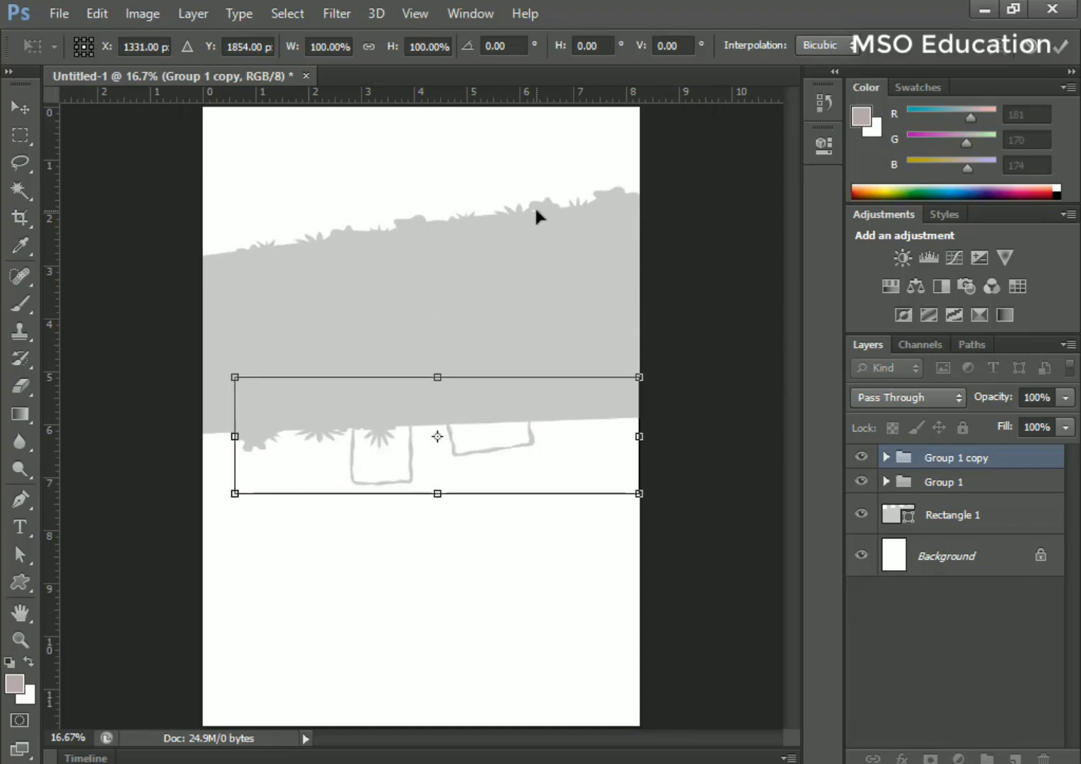
pyautogui.hotkey('shift', 'Down')
pyautogui.hotkey('shift', 'Down')
pyautogui.hotkey('shift', 'Down')
pyautogui.hotkey('shift', 'Down')
pyautogui.hotkey('shift', 'Down')
pyautogui.hotkey('shift', 'Down')
pyautogui.hotkey('shift', 'Down')
pyautogui.hotkey('shift', 'Down')
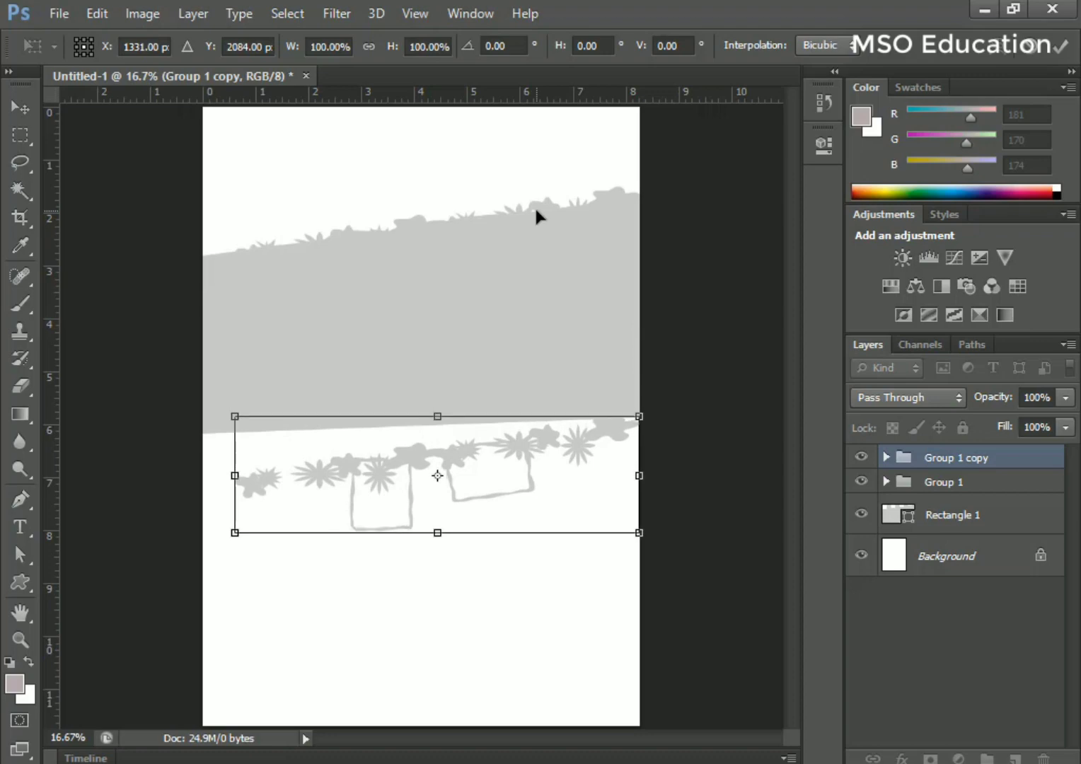
pyautogui.press('Return')
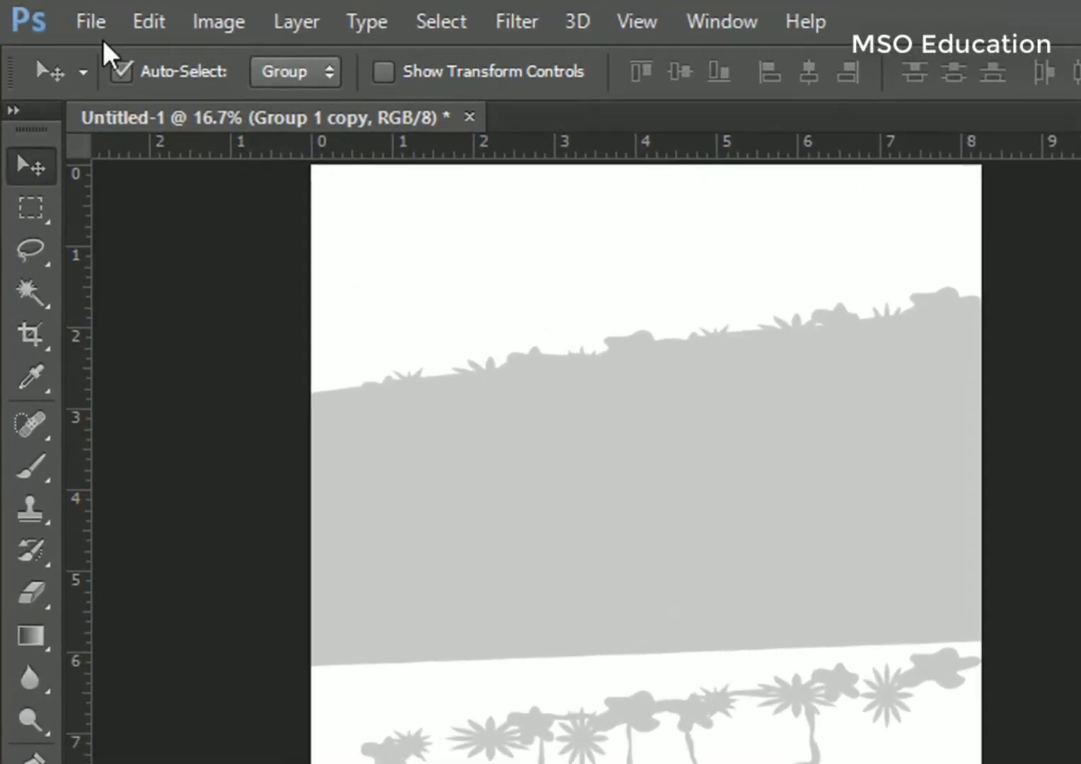
# Flip the Group 1 copy vertically
pyautogui.click(173, 20)
pyautogui.moveTo(142, 22)
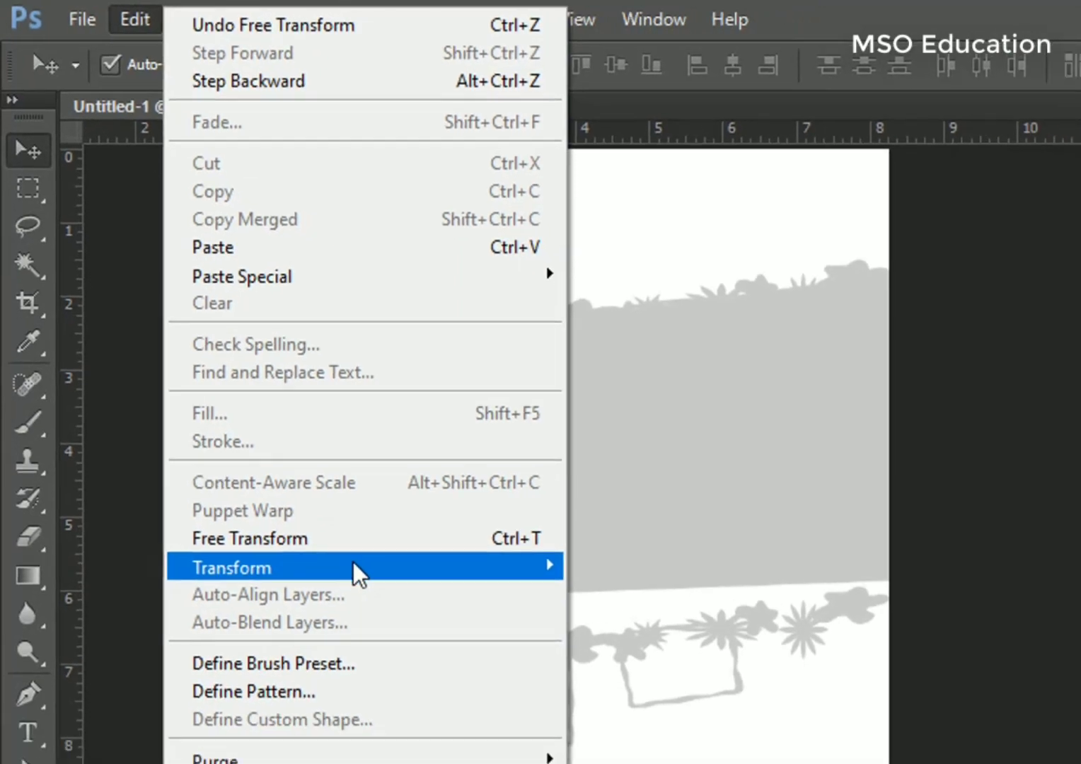
pyautogui.moveTo(396, 628)
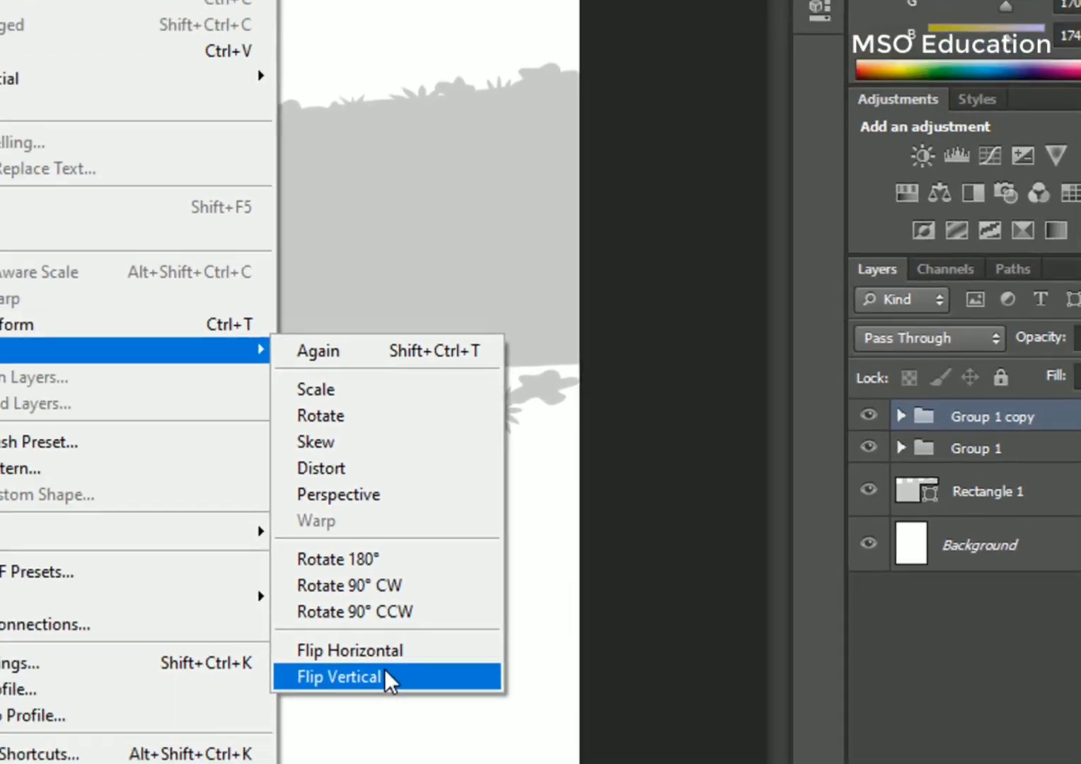
pyautogui.click(527, 715)
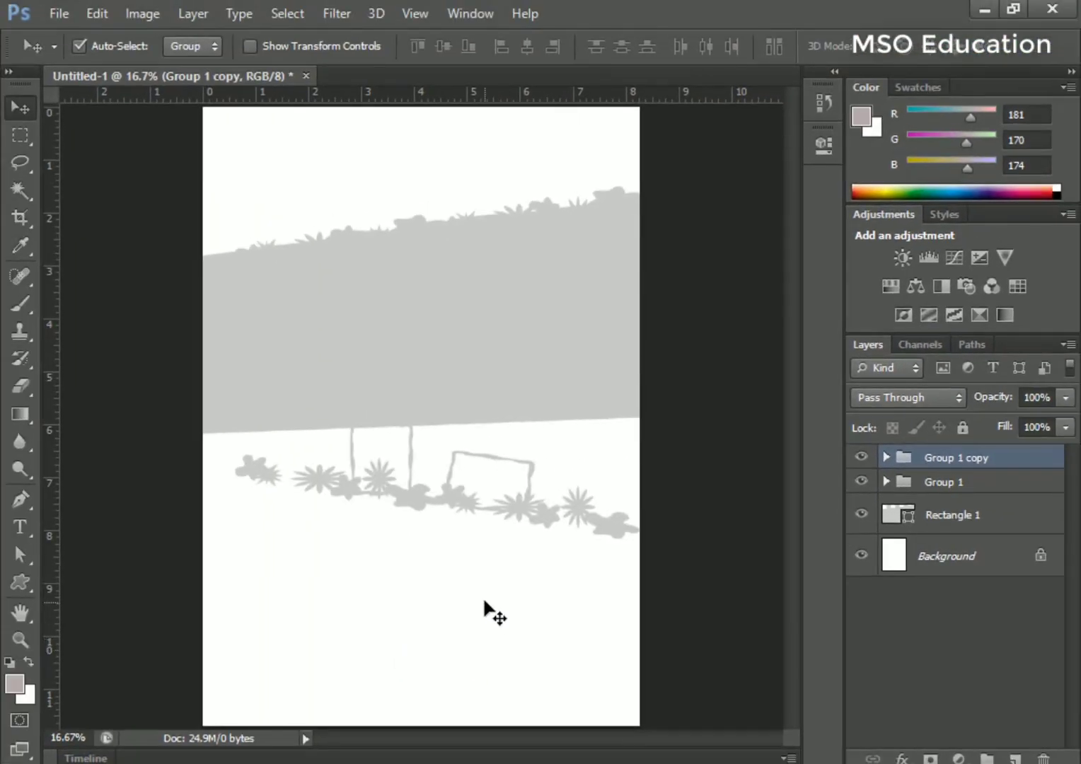
# Rotate the flipped group about -8.5° and move it onto the band's lower edge at about X 1179, Y 1772 px
pyautogui.hotkey('ctrl', 't')
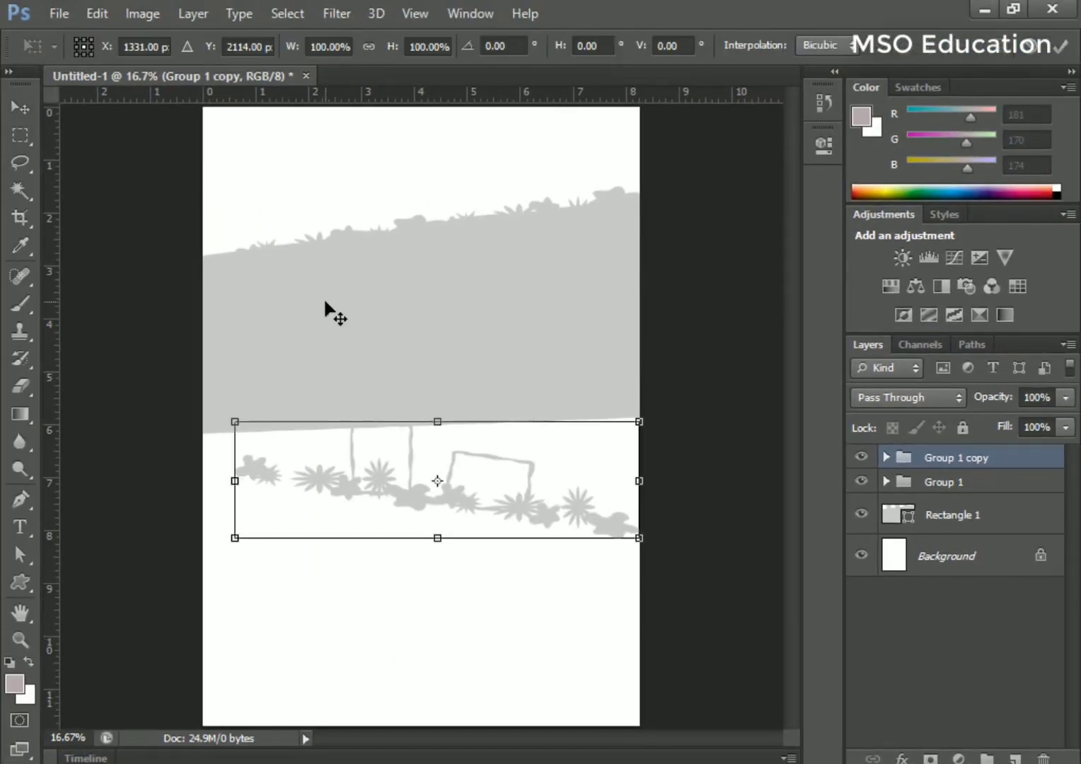
pyautogui.moveTo(713, 383); pyautogui.dragTo(690, 358)
pyautogui.moveTo(542, 477); pyautogui.dragTo(517, 427)
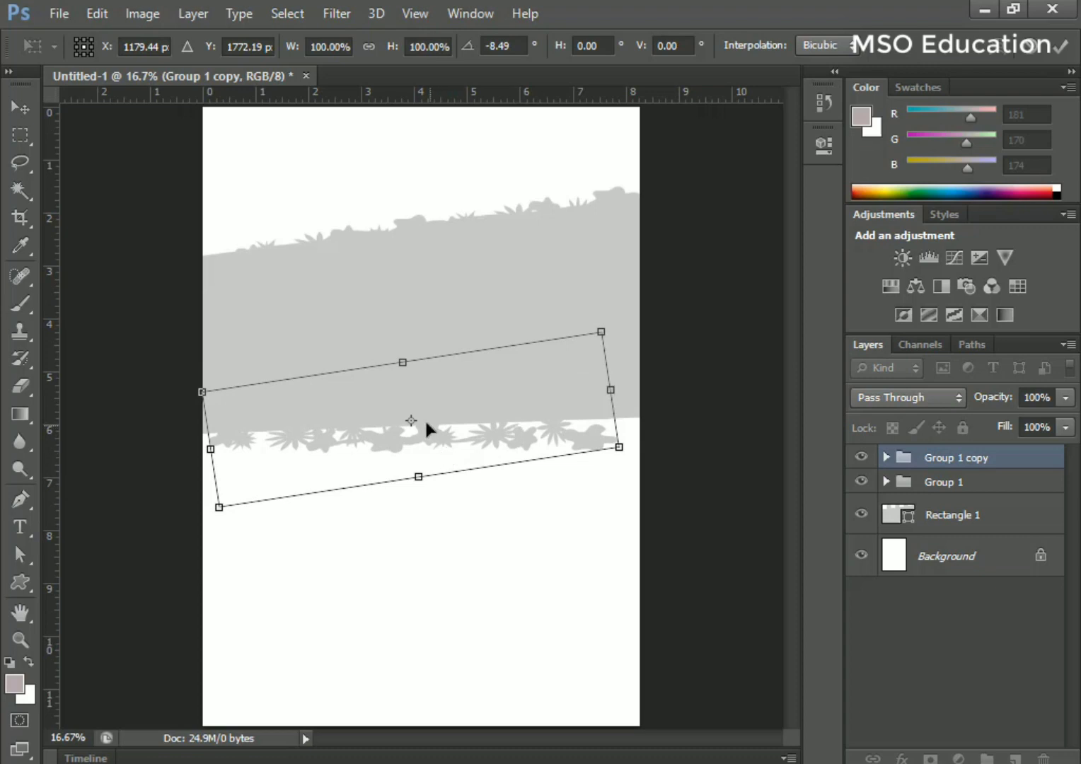
# Set the transform's reference point on the group's left middle handle and rotate the group to about -10.4°
pyautogui.moveTo(357, 424); pyautogui.dragTo(210, 449)
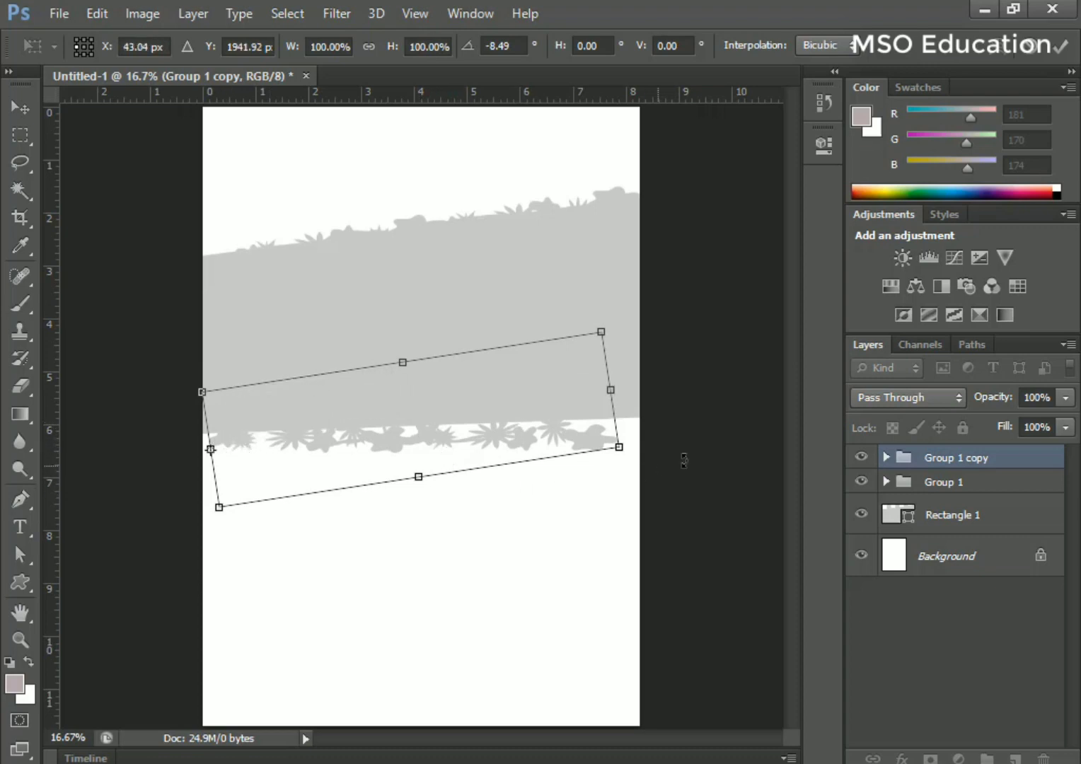
pyautogui.moveTo(685, 460); pyautogui.dragTo(697, 444)
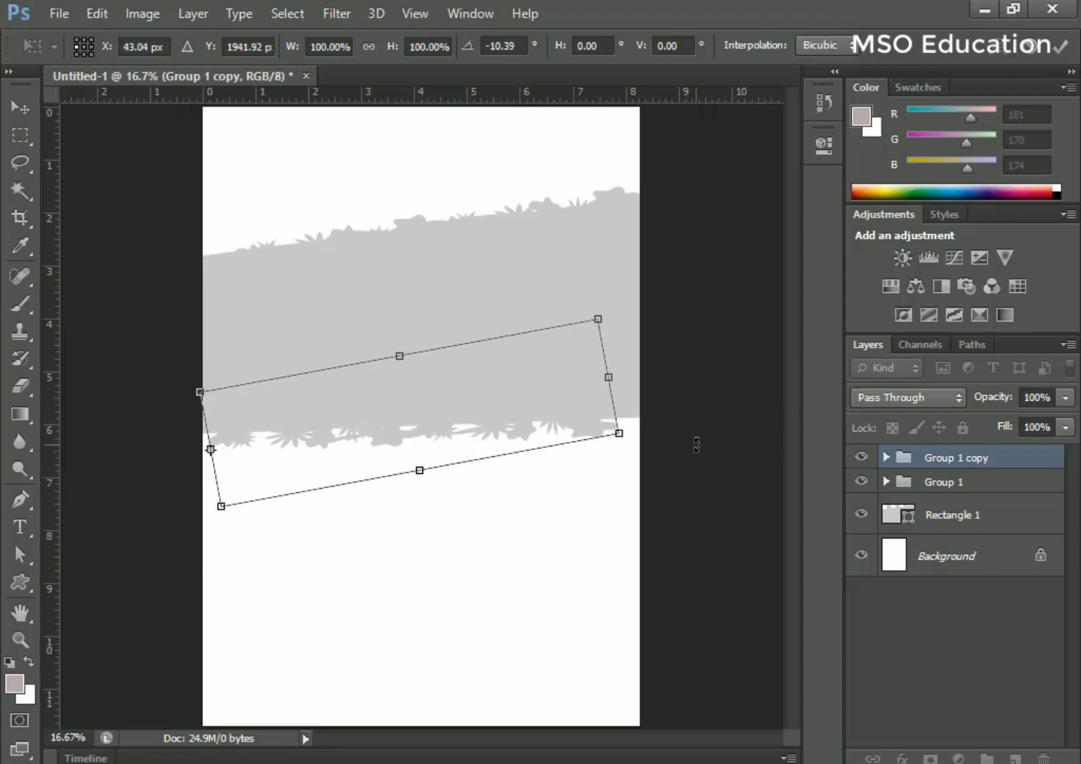
pyautogui.press('Return')
# Nudge the flipped group up and left to about X 1176.5, Y 1636.5 px along the band's lower edge
pyautogui.hotkey('ctrl', 't')
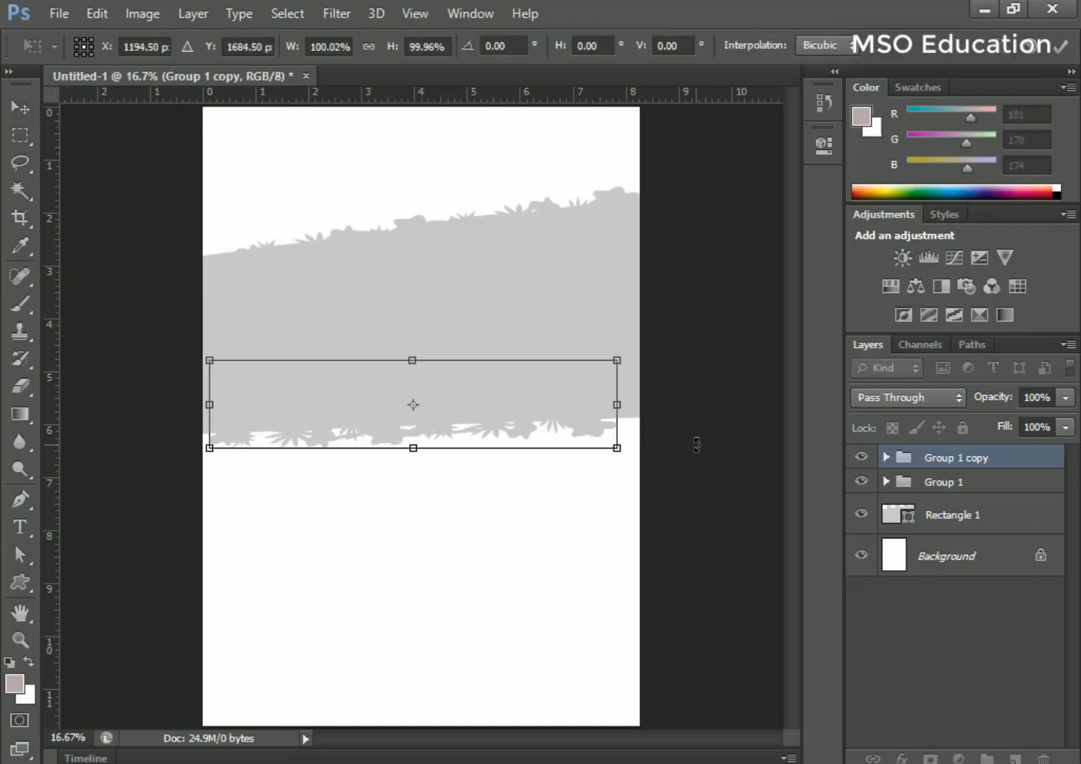
pyautogui.press('Up')
pyautogui.press('Up')
pyautogui.press('Up')
pyautogui.press('Up')
pyautogui.press('Up')
pyautogui.press('Up')
pyautogui.press('Up')
pyautogui.press('Up')
pyautogui.press('Up')
pyautogui.press('Up')
pyautogui.press('Up')
pyautogui.press('Up')
pyautogui.press('Up')
pyautogui.press('Up')
pyautogui.press('Up')
pyautogui.press('Up')
pyautogui.press('Up')
pyautogui.press('Up')
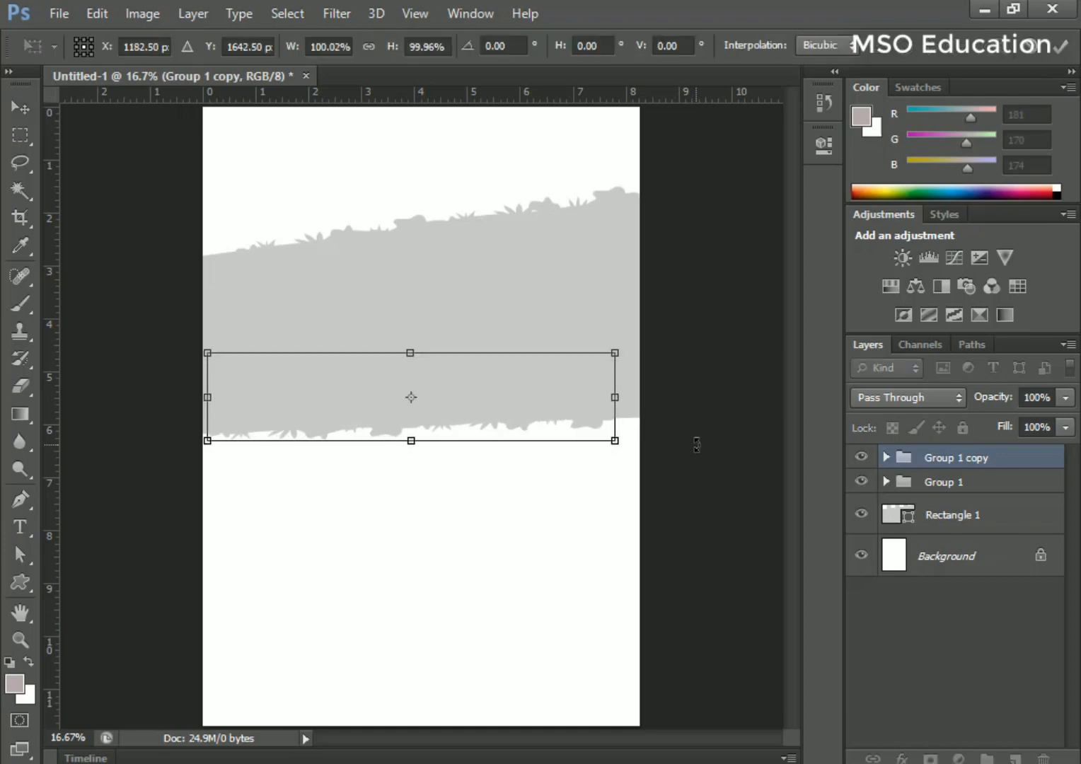
pyautogui.press('Left')
pyautogui.press('Left')
pyautogui.press('Left')
pyautogui.press('Left')
pyautogui.press('Left')
pyautogui.press('Left')
pyautogui.press('Up')
pyautogui.press('Up')
pyautogui.press('Up')
pyautogui.press('Up')
pyautogui.press('Up')
pyautogui.press('Up')
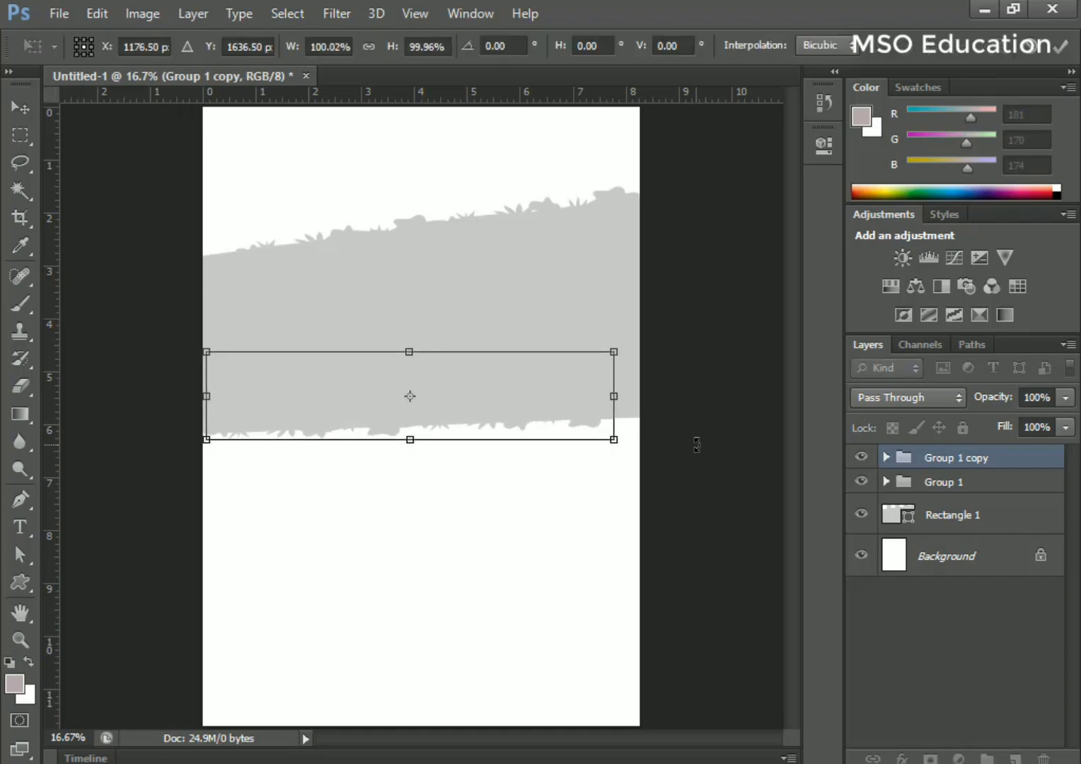
pyautogui.press('Return')
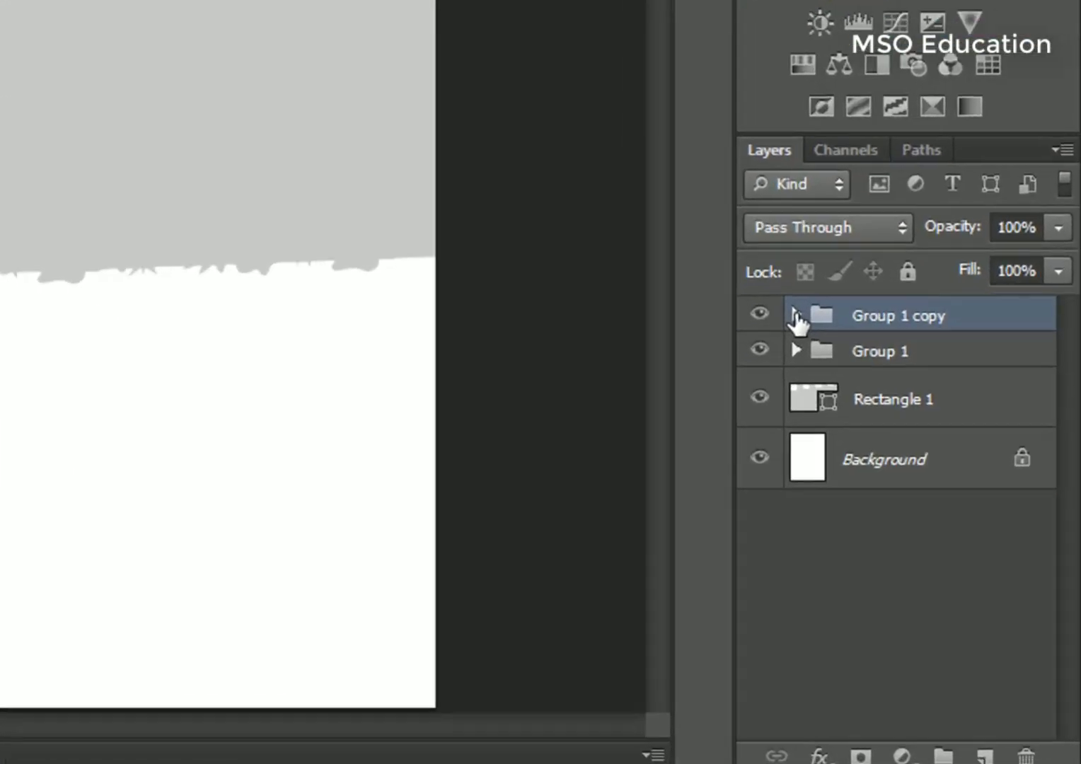
# Move all shape layers out of Group 1 copy and delete the emptied group
pyautogui.click(886, 457)
pyautogui.click(947, 497)
pyautogui.scroll(-2, 946, 497)
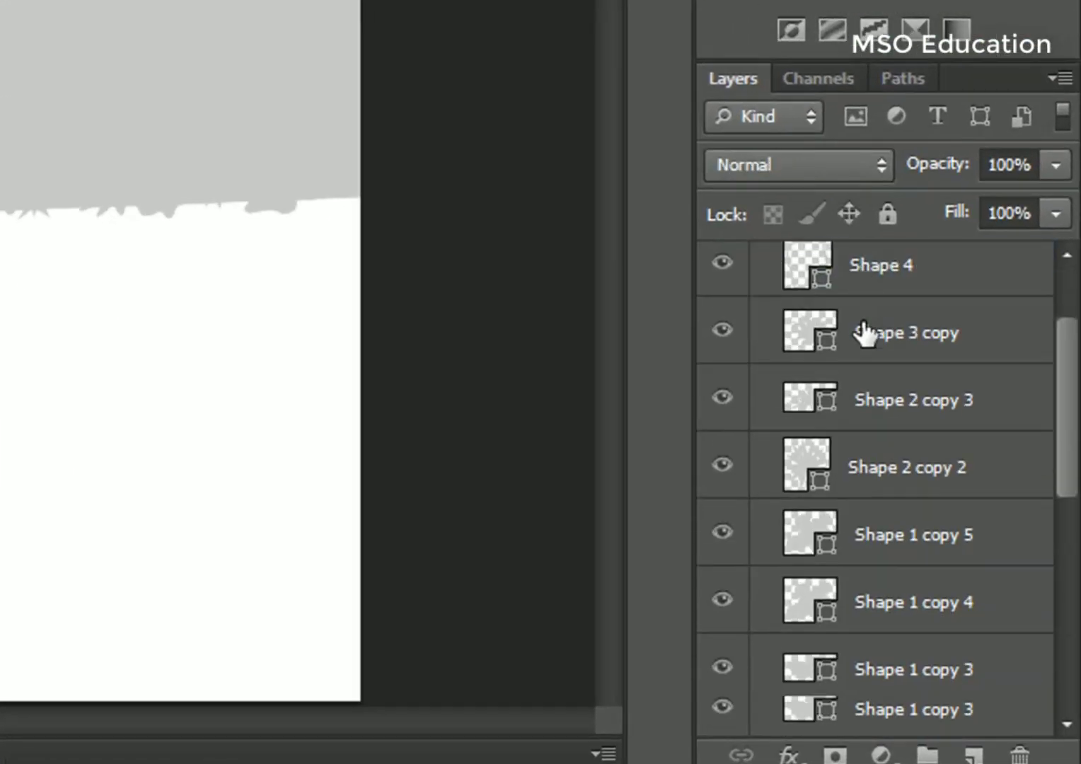
pyautogui.scroll(-6, 864, 331)
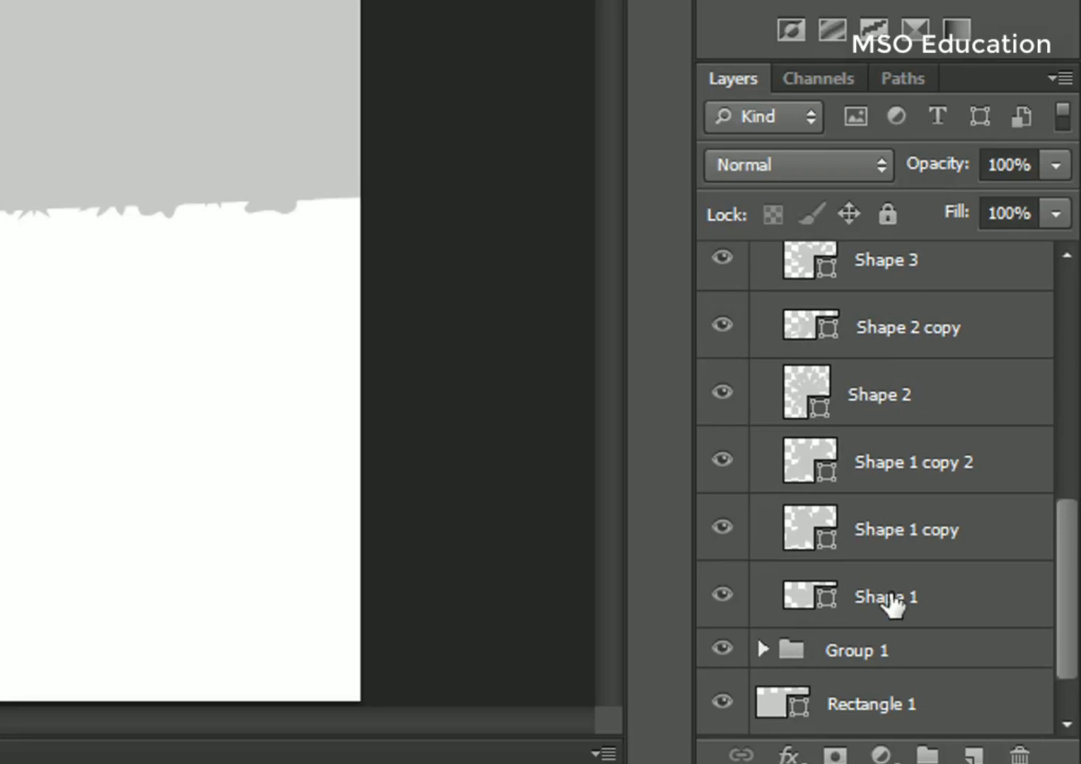
pyautogui.keyDown('shift'); pyautogui.click(893, 605); pyautogui.keyUp('shift')
pyautogui.scroll(8, 893, 574)
pyautogui.moveTo(856, 319); pyautogui.dragTo(863, 247)
pyautogui.scroll(-2, 863, 425)
pyautogui.scroll(-5, 863, 459)
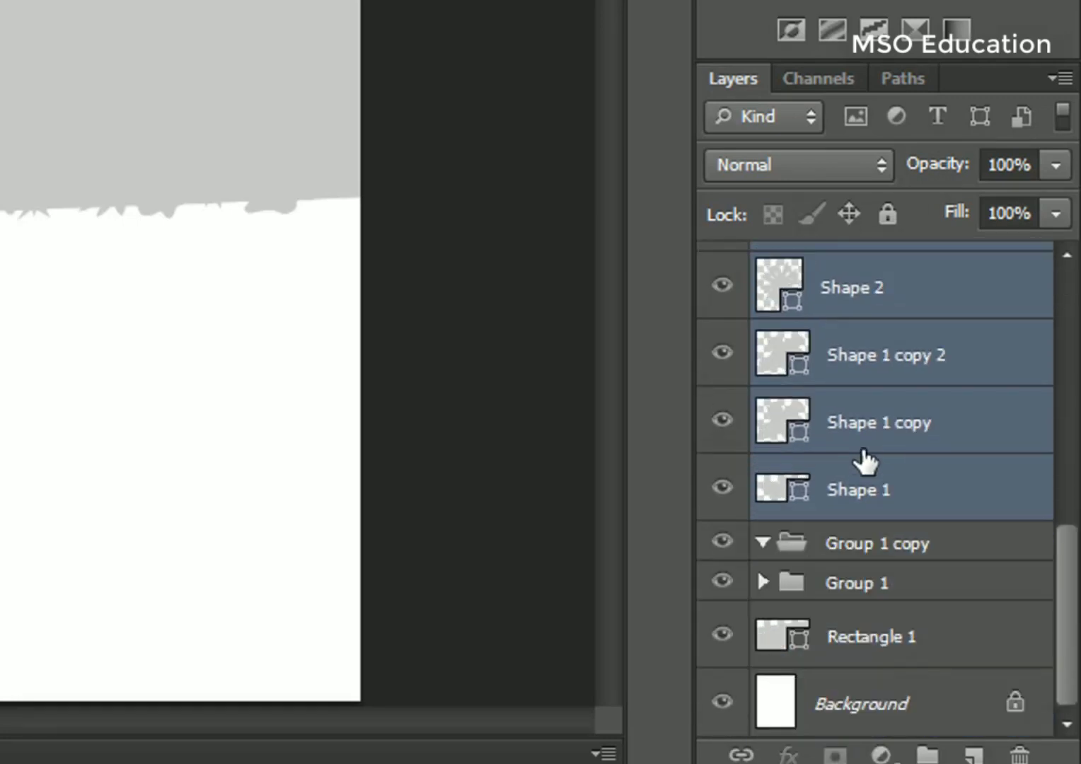
pyautogui.click(881, 559)
pyautogui.press('Delete')
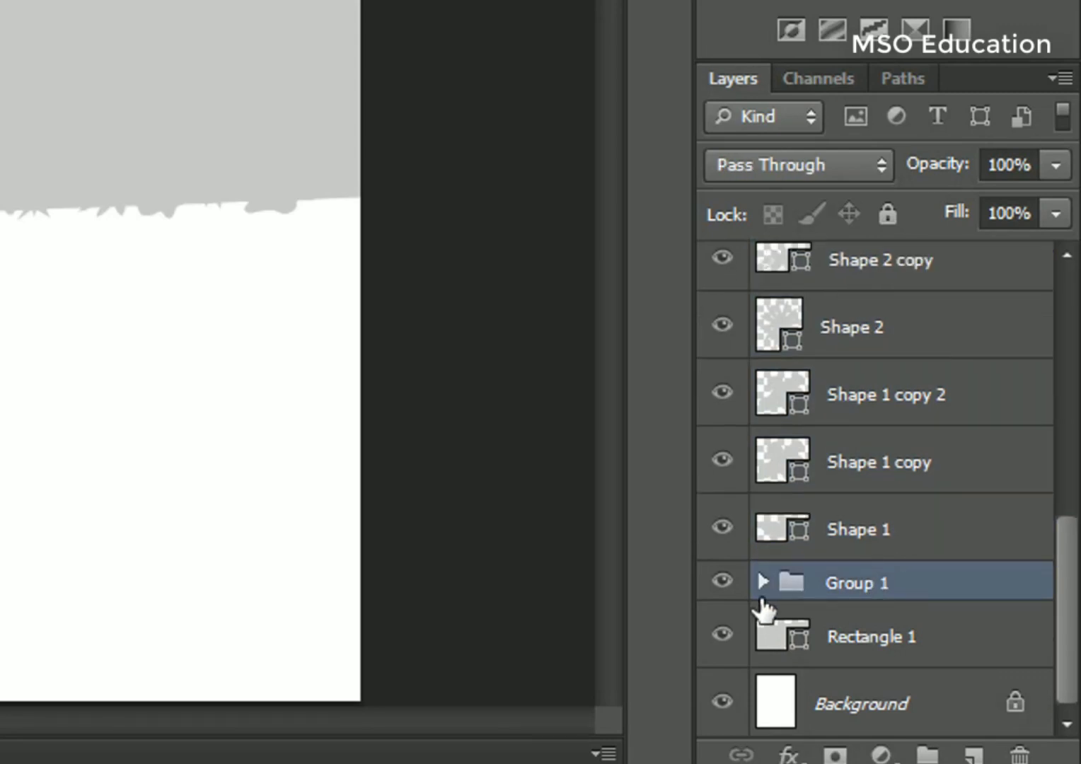
# Move all shape layers, from Shape 4 copy to Shape 1, out of Group 1 and remove the empty group
pyautogui.click(763, 582)
pyautogui.scroll(-5, 948, 559)
pyautogui.click(883, 309)
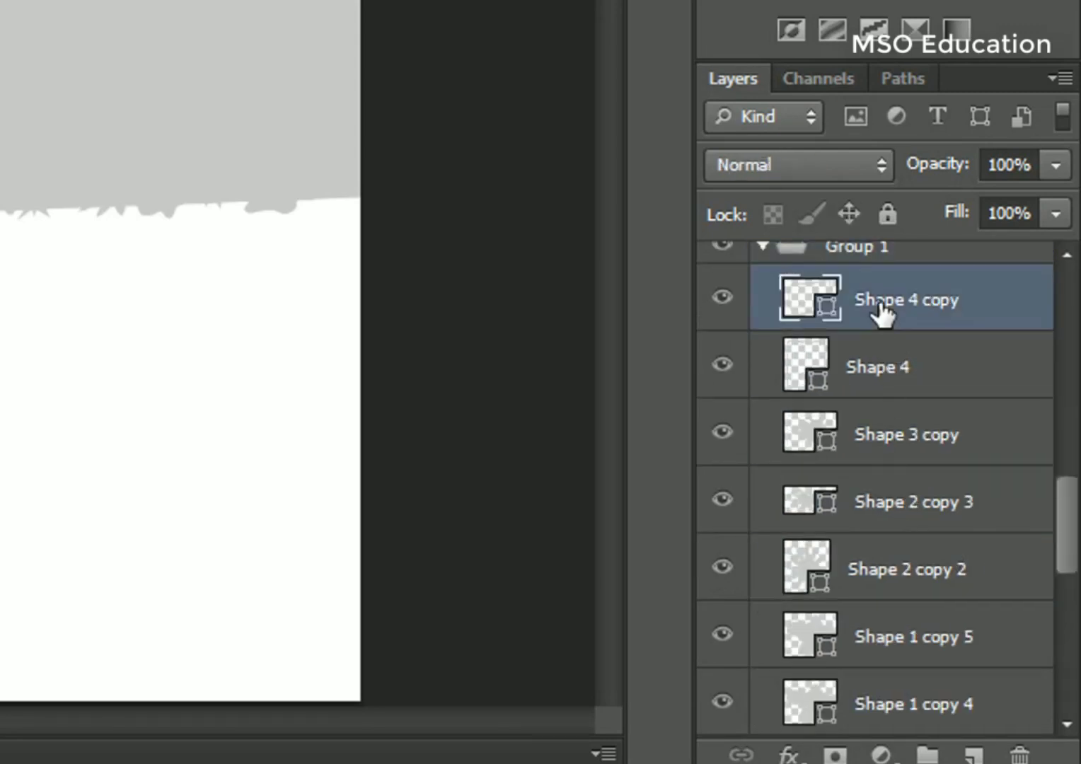
pyautogui.scroll(-5, 917, 485)
pyautogui.keyDown('shift'); pyautogui.click(892, 573); pyautogui.keyUp('shift')
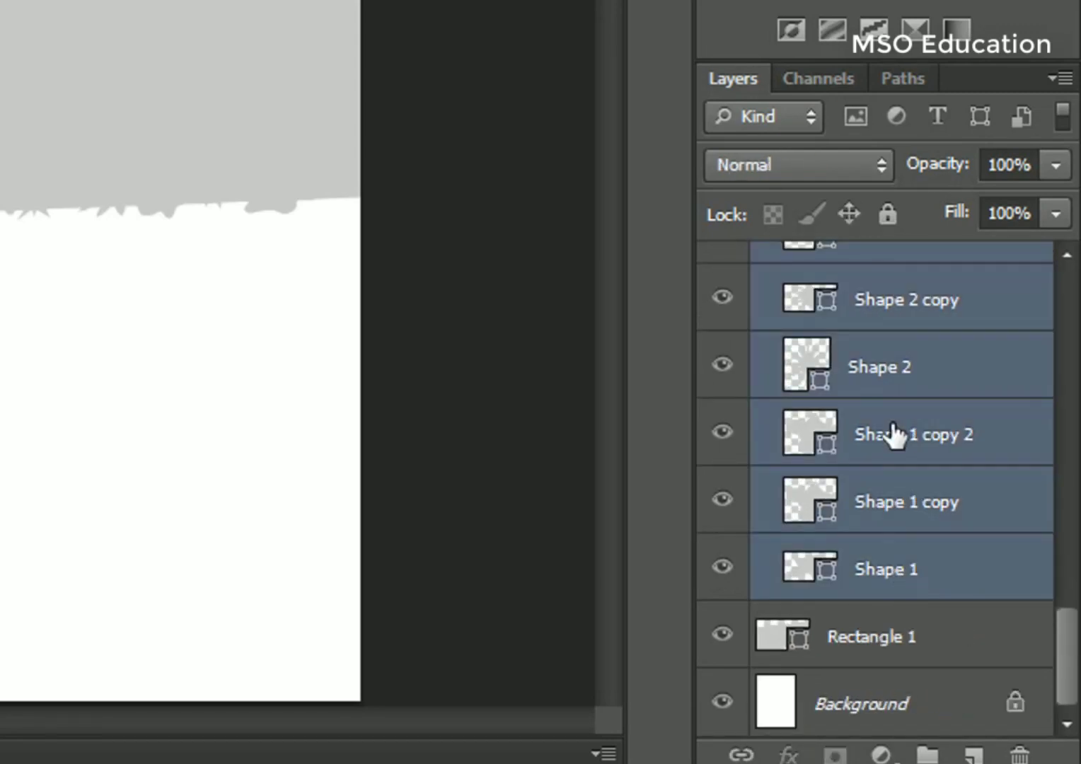
pyautogui.scroll(5, 891, 434)
pyautogui.moveTo(889, 578); pyautogui.dragTo(874, 493)
pyautogui.click(843, 584)
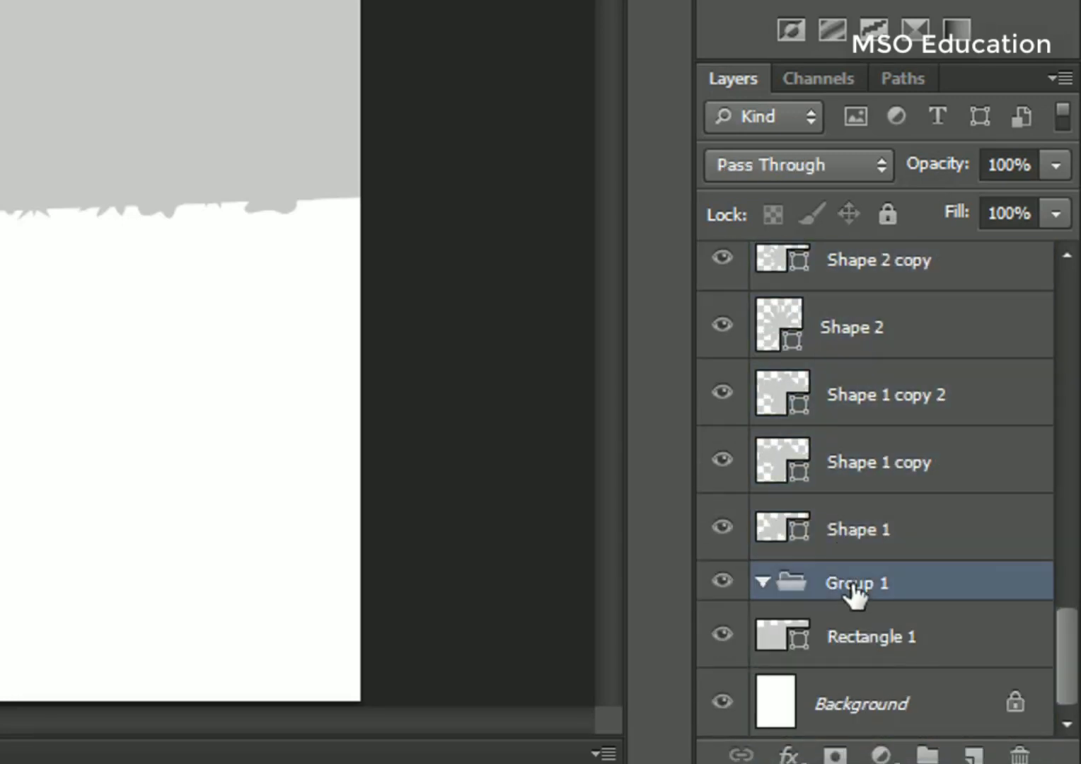
pyautogui.hotkey('ctrl', 'shift', 'g')
# Select all shape layers from the topmost Shape 4 copy down to Rectangle 1 and merge them into one shape
pyautogui.scroll(4, 842, 537)
pyautogui.scroll(-3, 838, 517)
pyautogui.scroll(5, 839, 515)
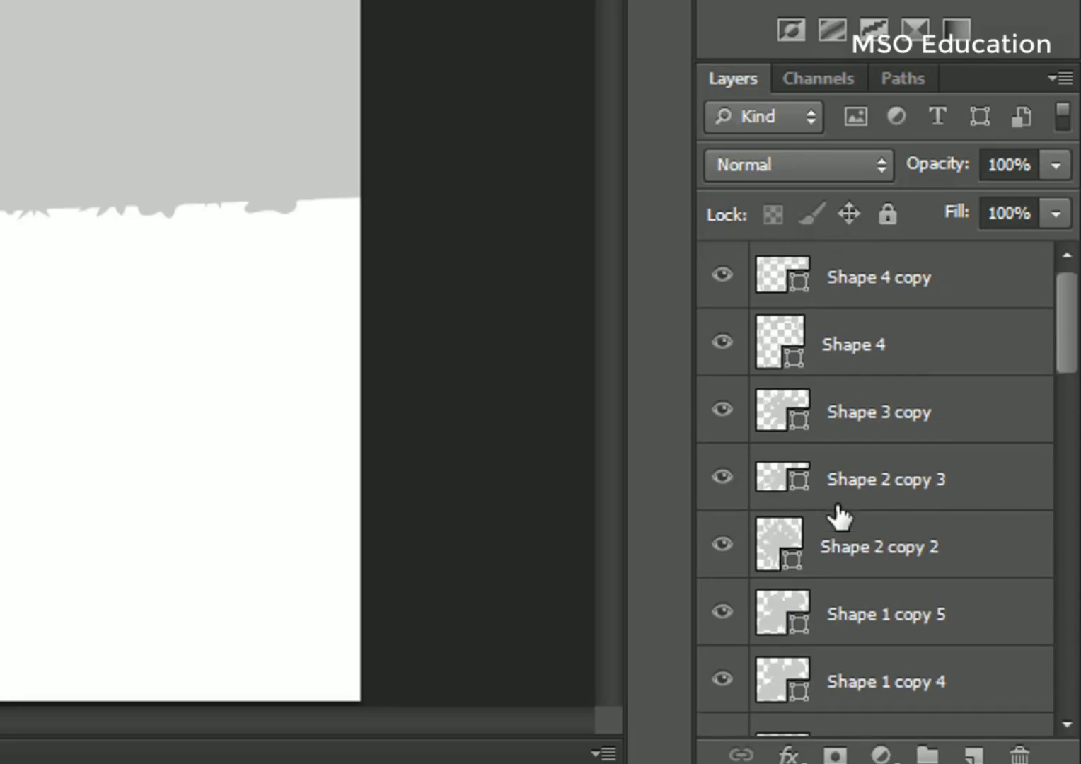
pyautogui.click(856, 278)
pyautogui.scroll(-10, 905, 382)
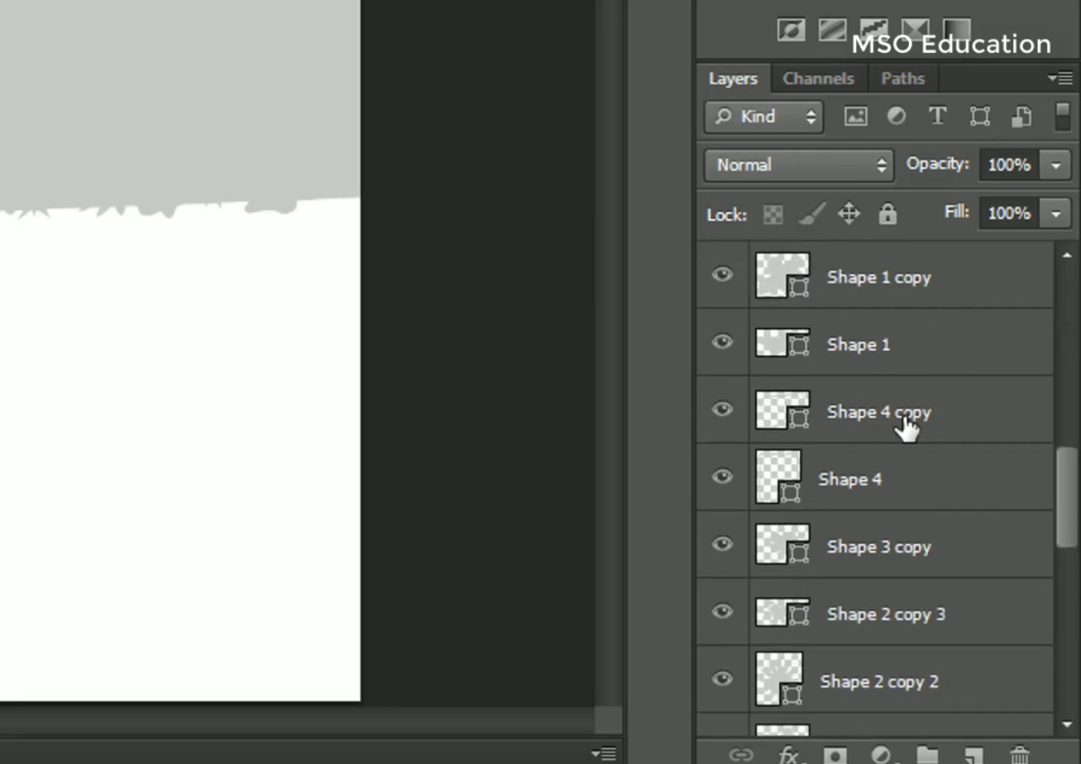
pyautogui.scroll(-3, 907, 453)
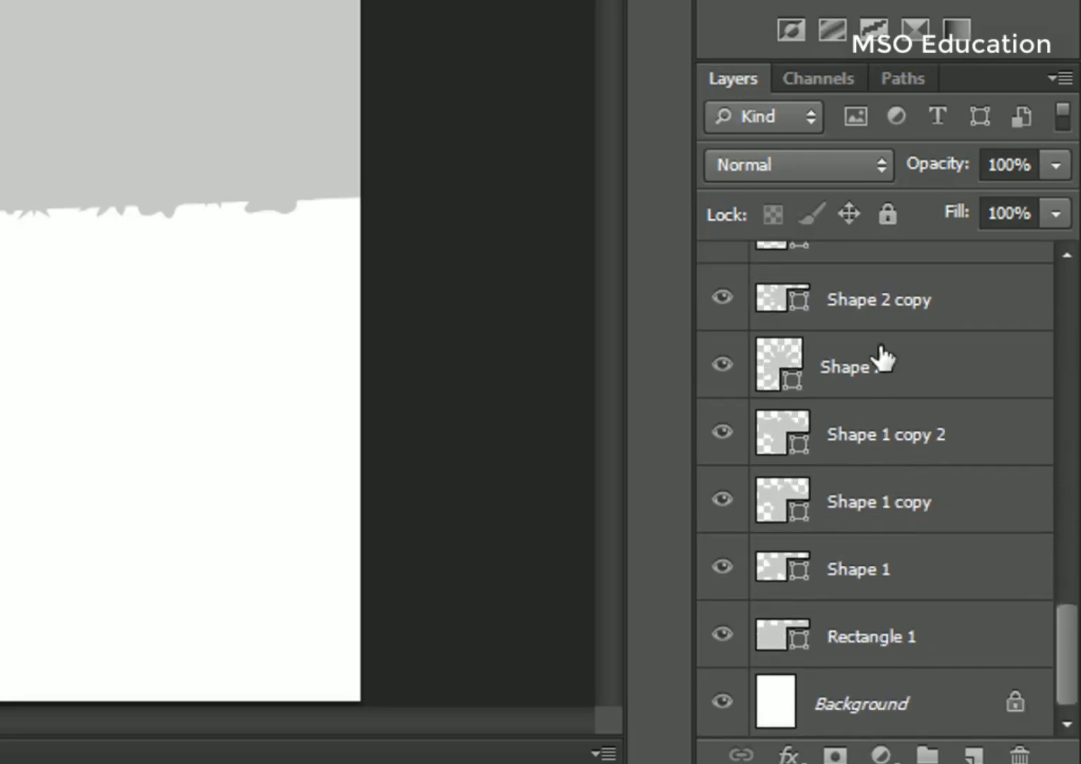
pyautogui.keyDown('shift'); pyautogui.click(893, 644); pyautogui.keyUp('shift')
pyautogui.rightClick(979, 513)
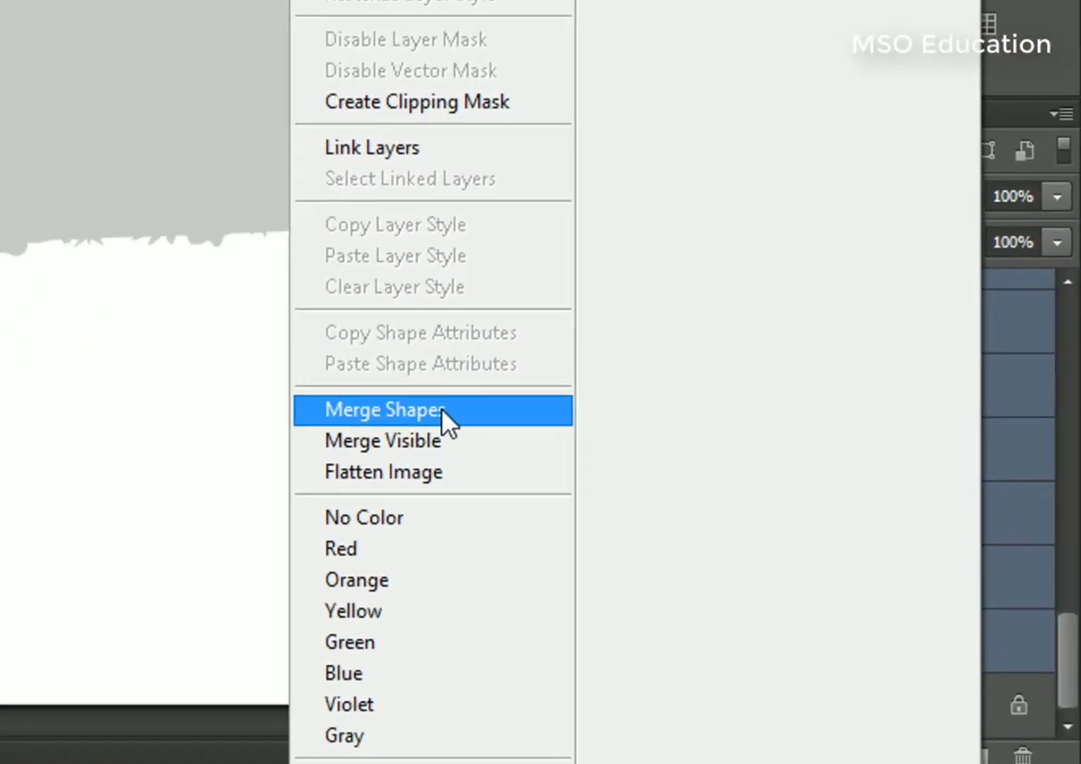
pyautogui.click(669, 536)
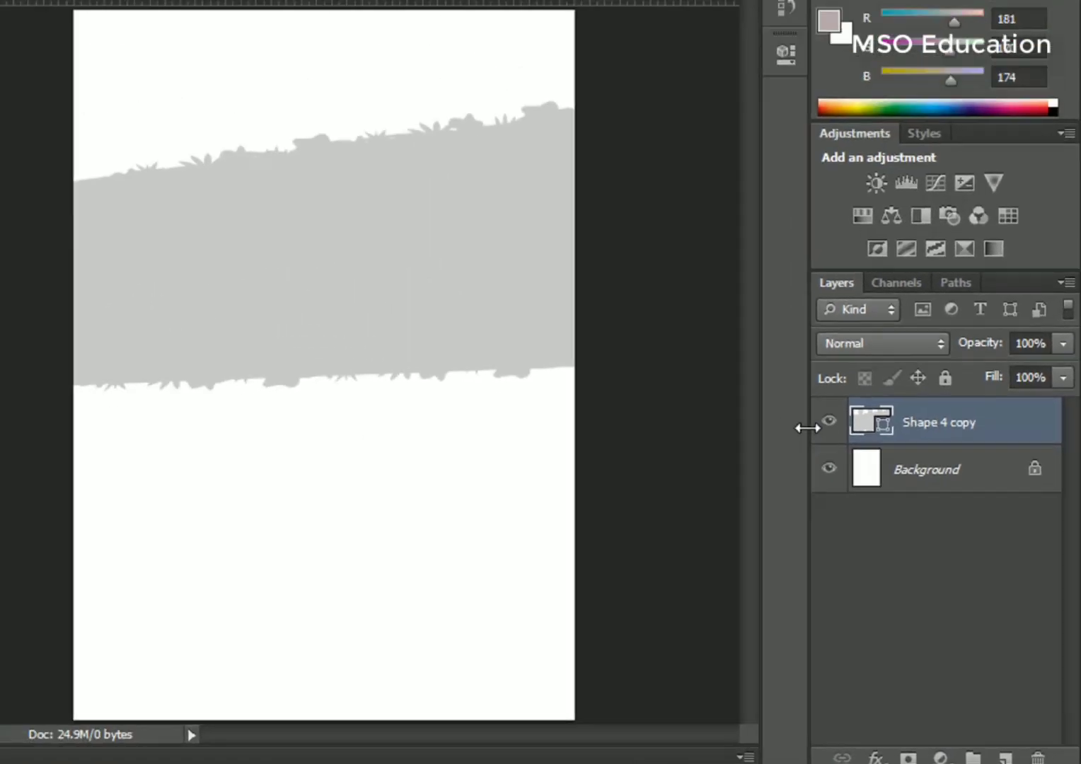
pyautogui.click(745, 307)
pyautogui.click(745, 307)
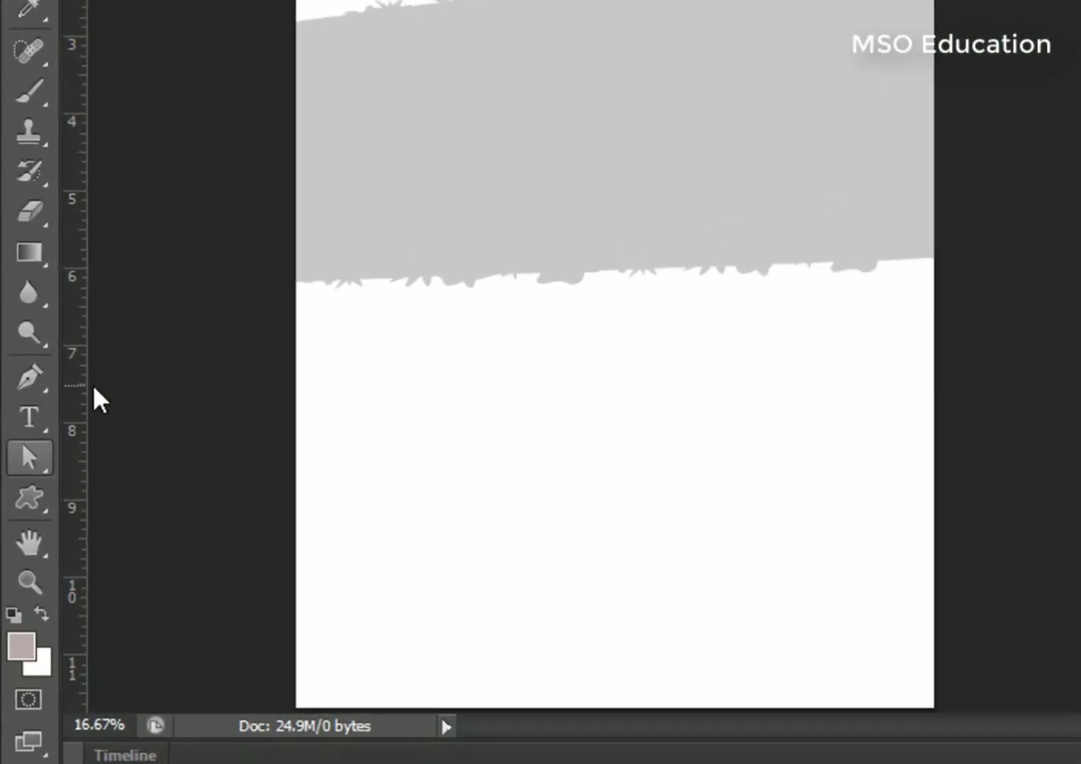
# Fill the merged band with a black-to-white linear gradient angled at -21° and reverse the gradient colors
pyautogui.click(20, 583)
pyautogui.click(198, 50)
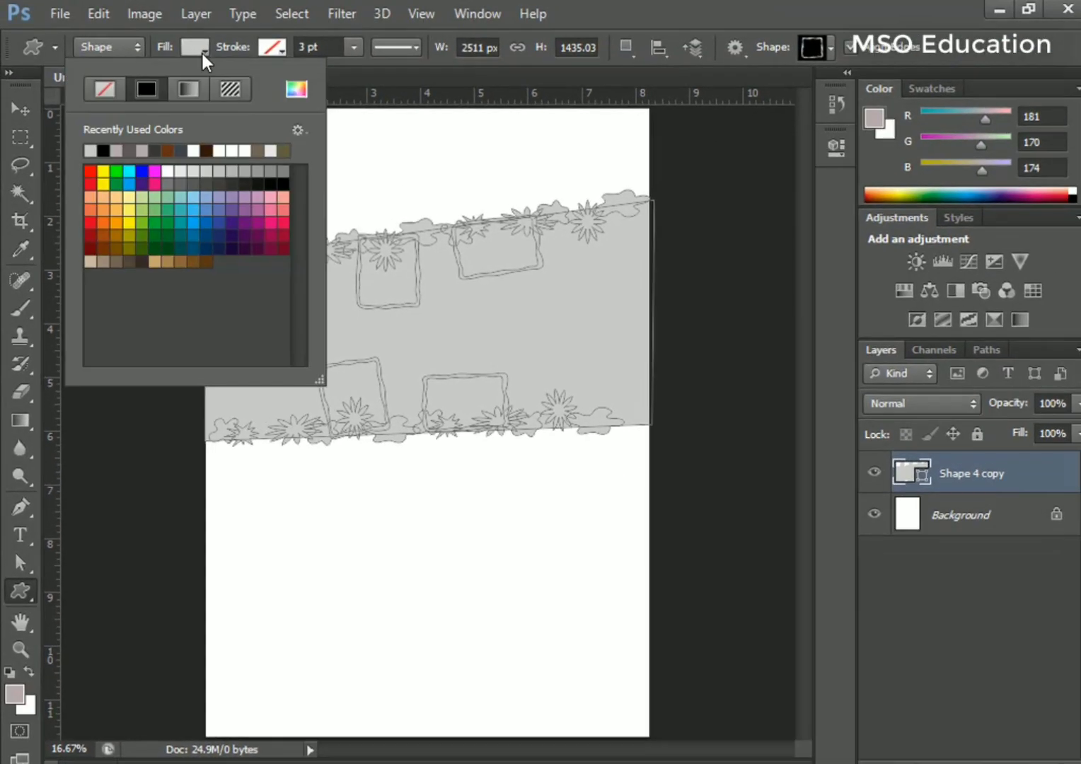
pyautogui.click(267, 119)
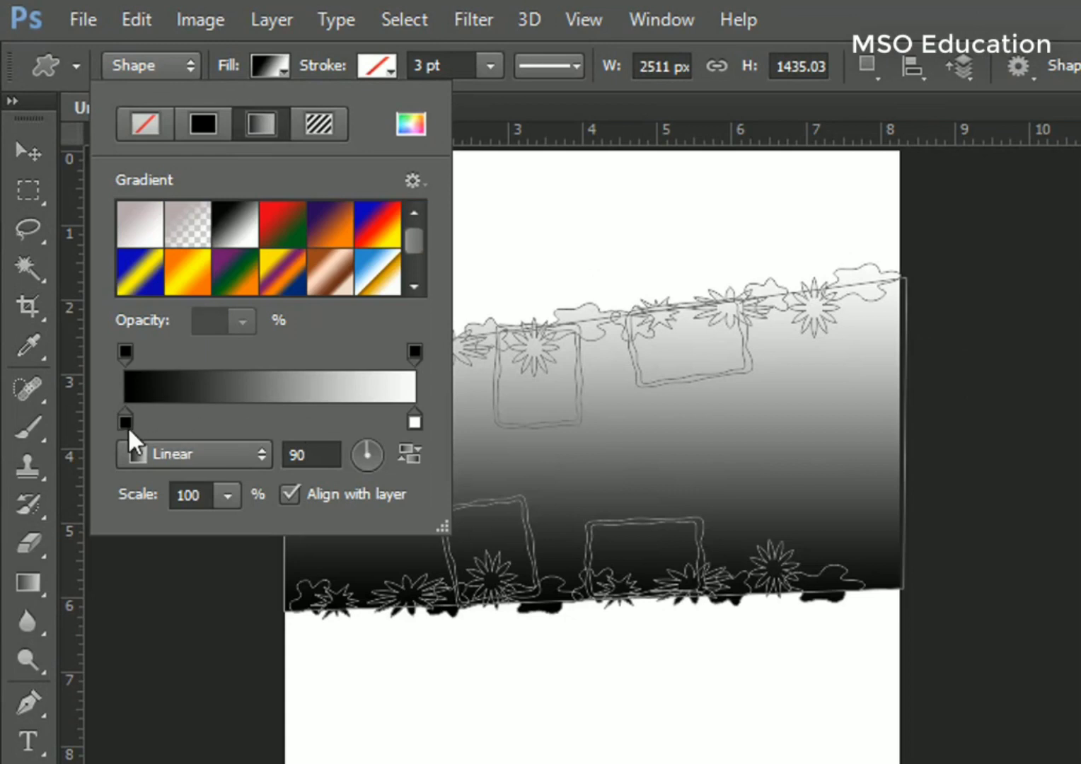
pyautogui.moveTo(376, 450); pyautogui.dragTo(378, 457)
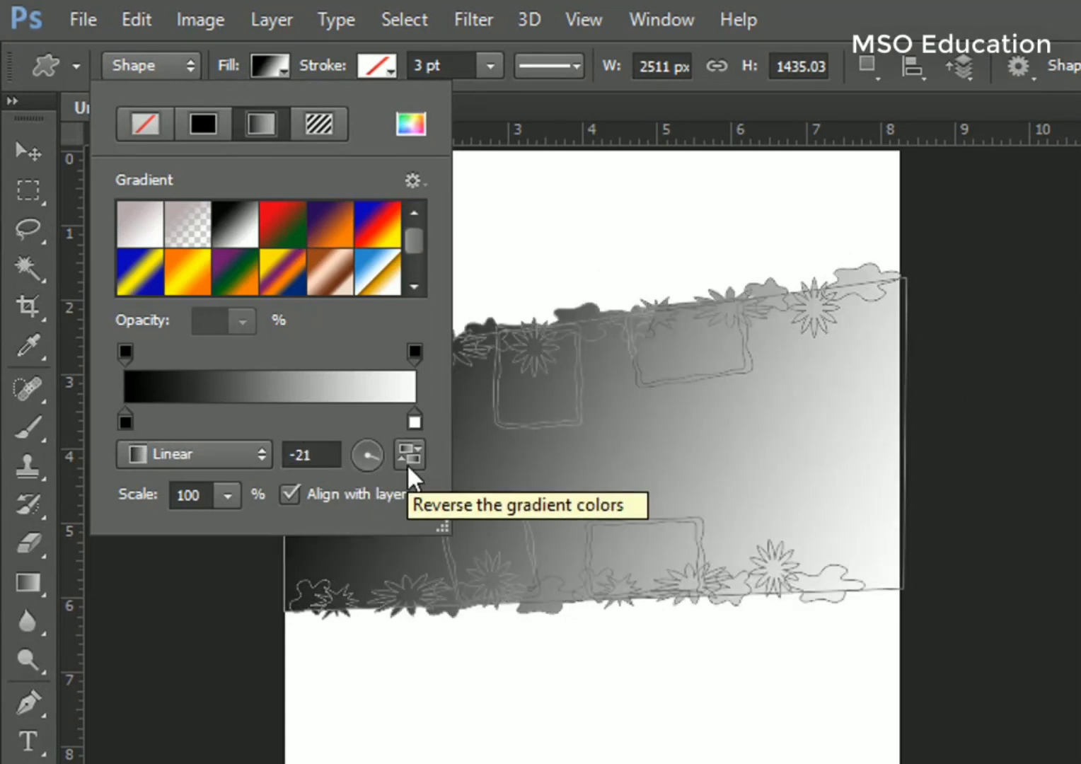
pyautogui.click(408, 466)
# Recolor the gradient's black color stop to a dark navy blue of about H 232°, S 87%, B 35%
pyautogui.doubleClick(126, 423)
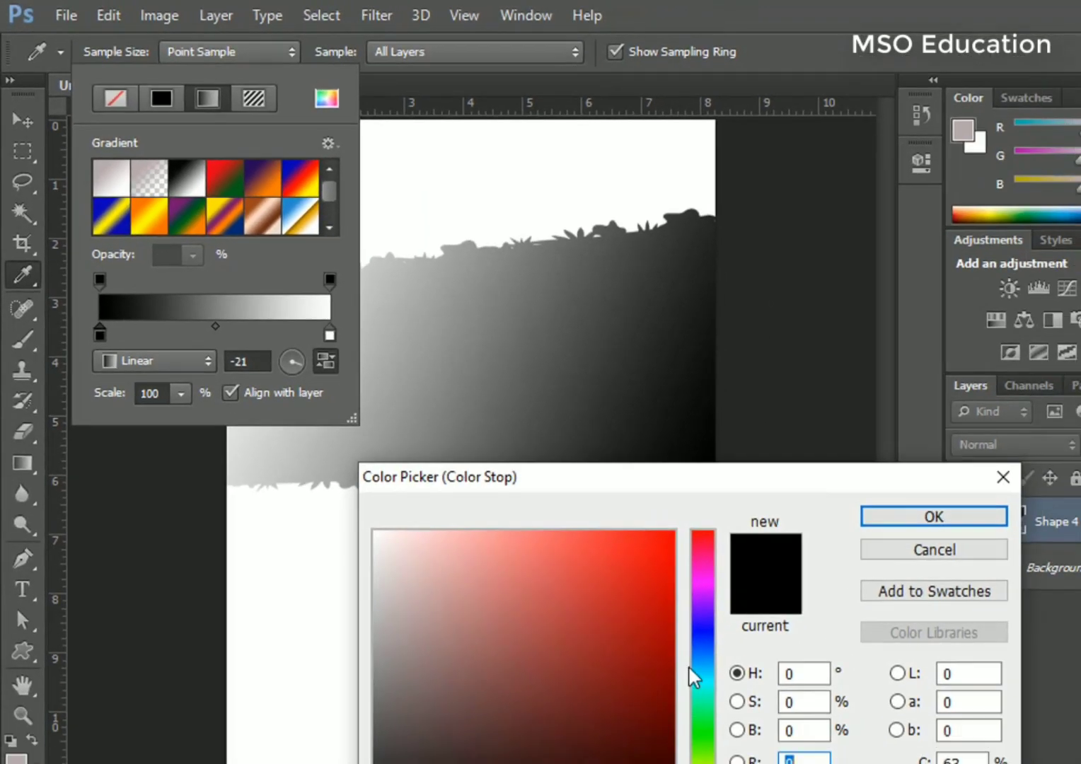
pyautogui.click(702, 640)
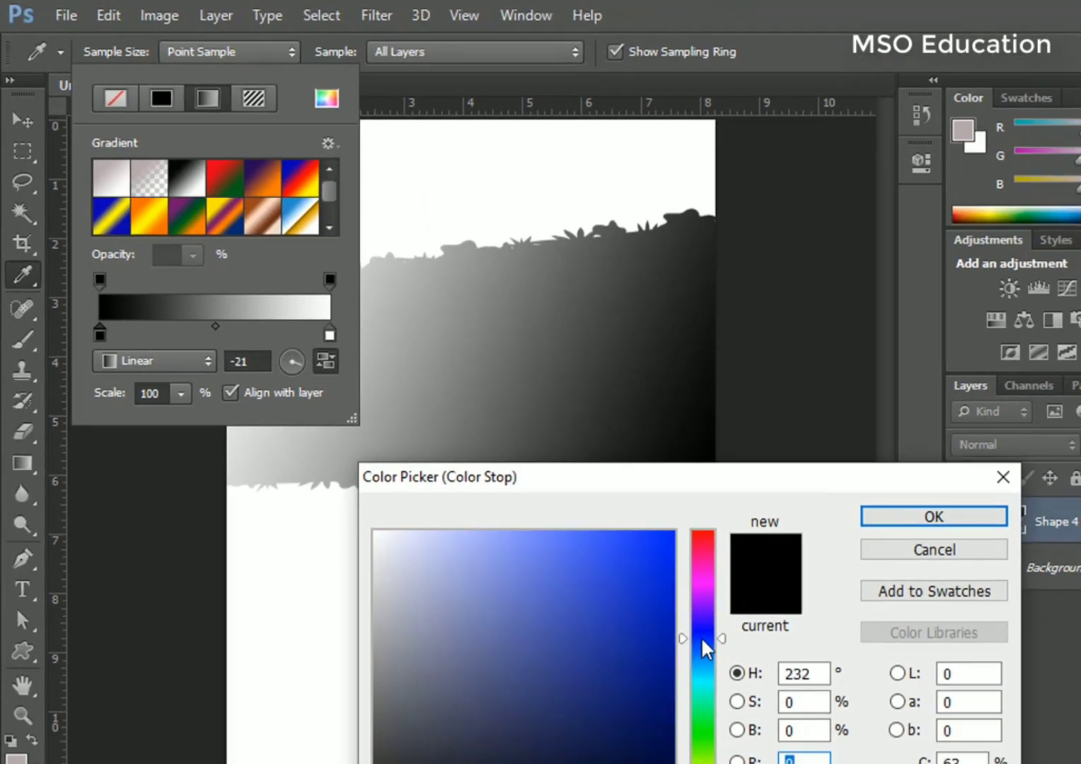
pyautogui.click(637, 723)
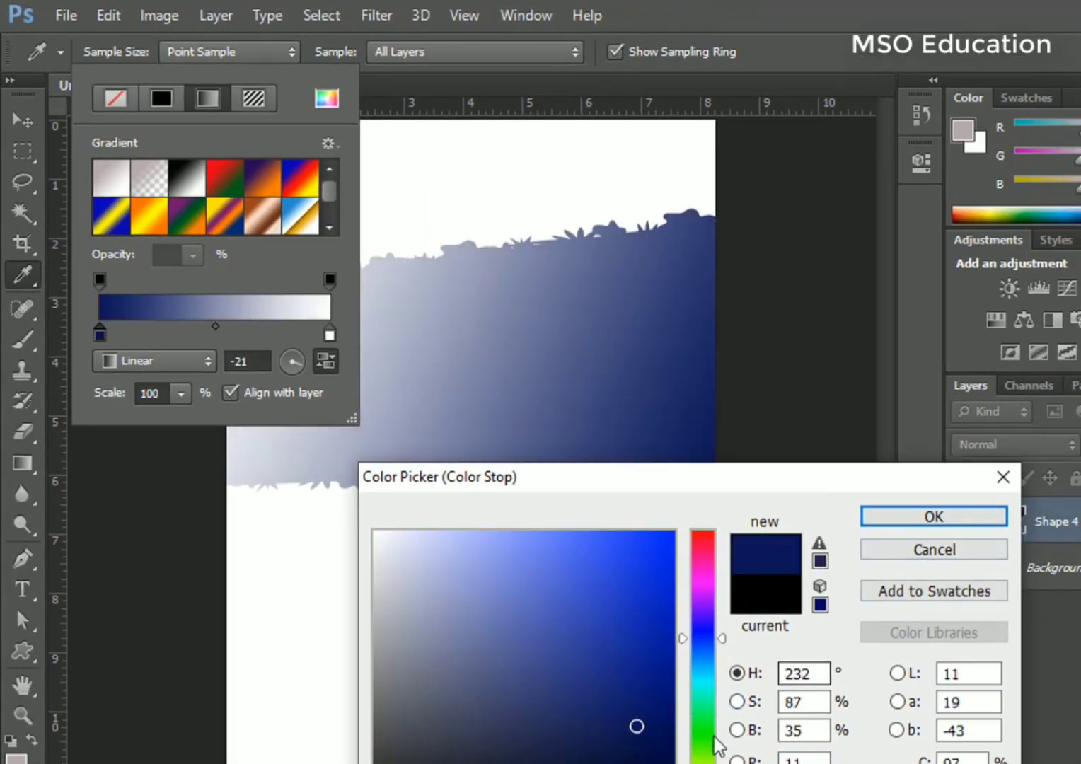
pyautogui.click(909, 522)
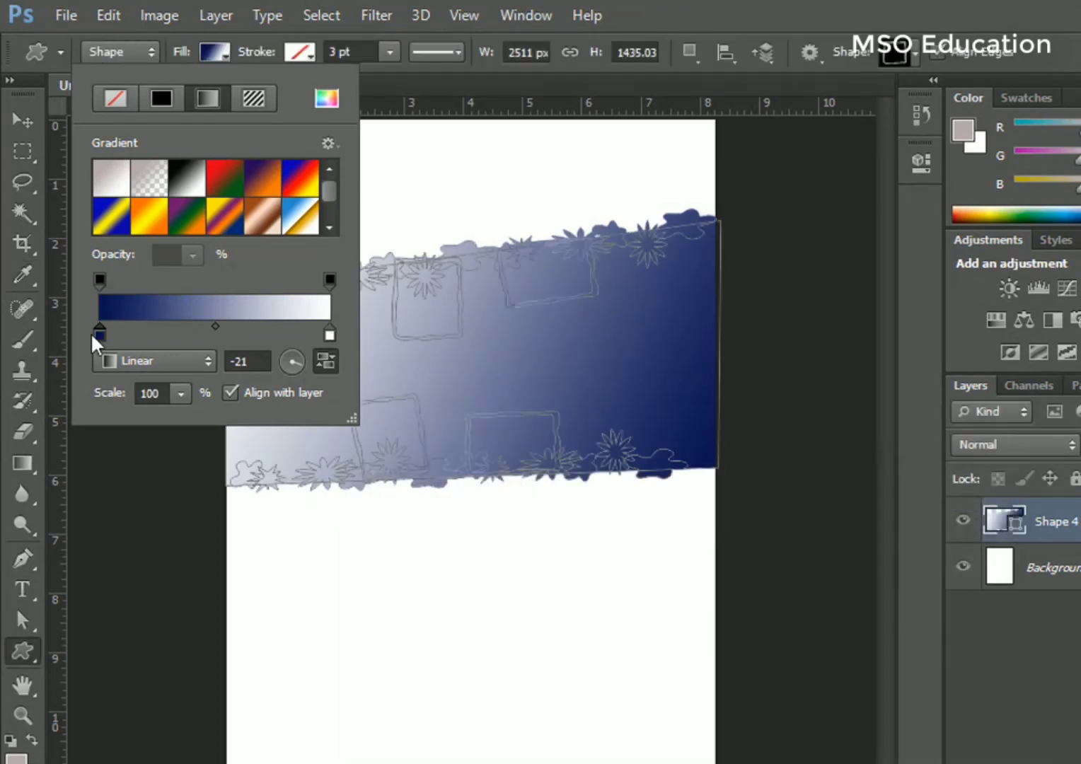
# Recolor the gradient's white color stop to a muted brown of H 30°, S 33%, B 45%
pyautogui.doubleClick(329, 334)
pyautogui.click(604, 678)
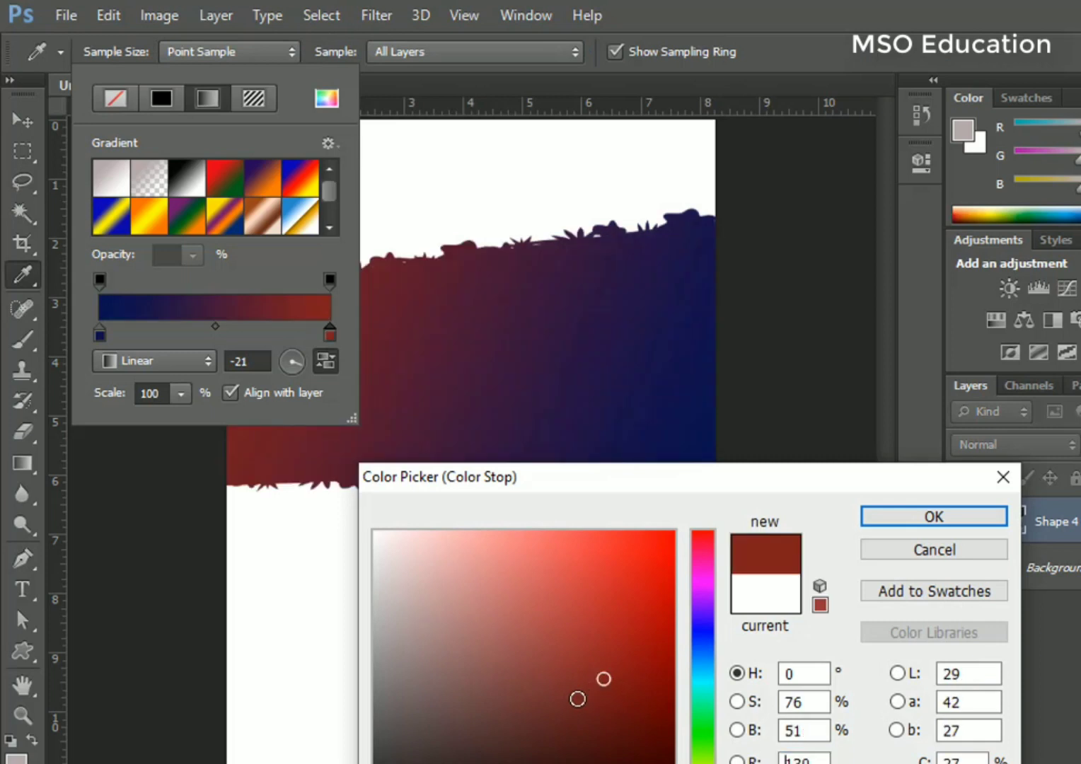
pyautogui.moveTo(516, 698); pyautogui.dragTo(470, 687)
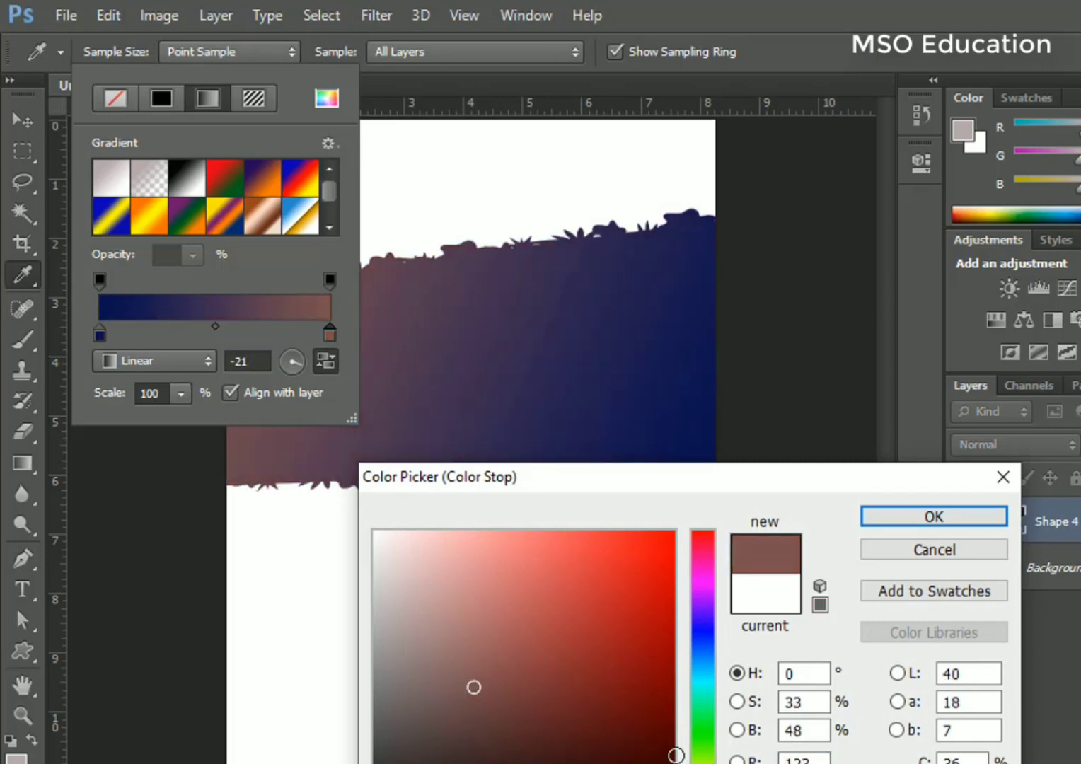
pyautogui.click(703, 763)
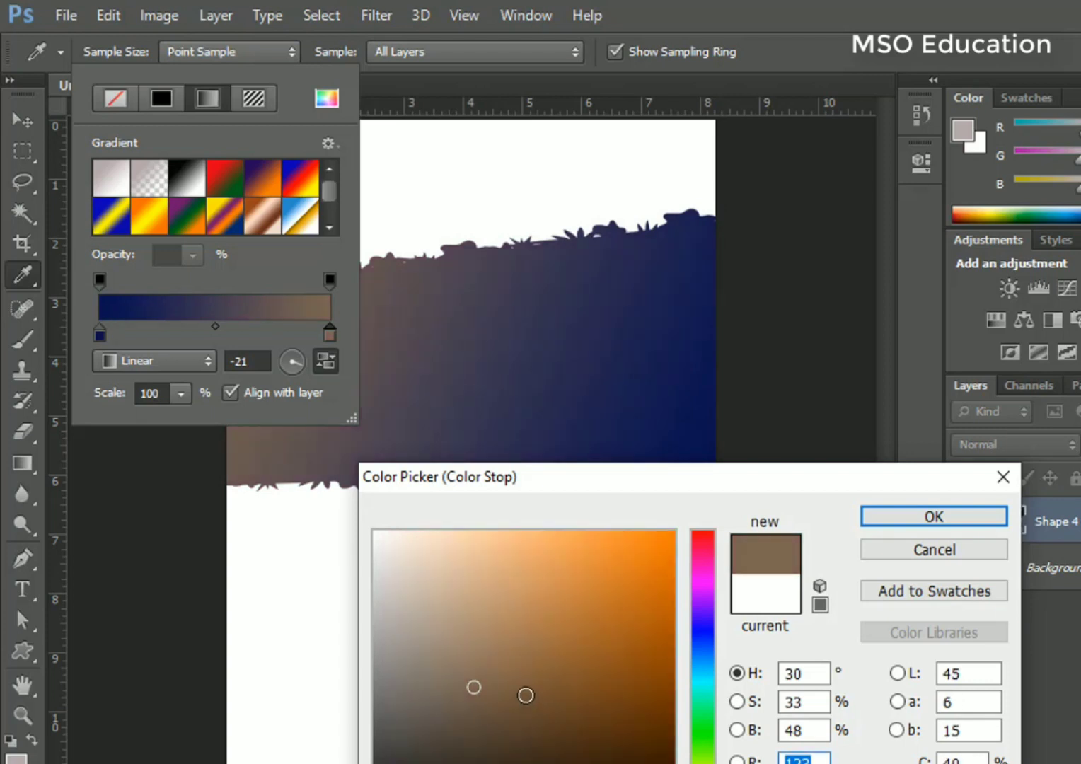
pyautogui.click(525, 695)
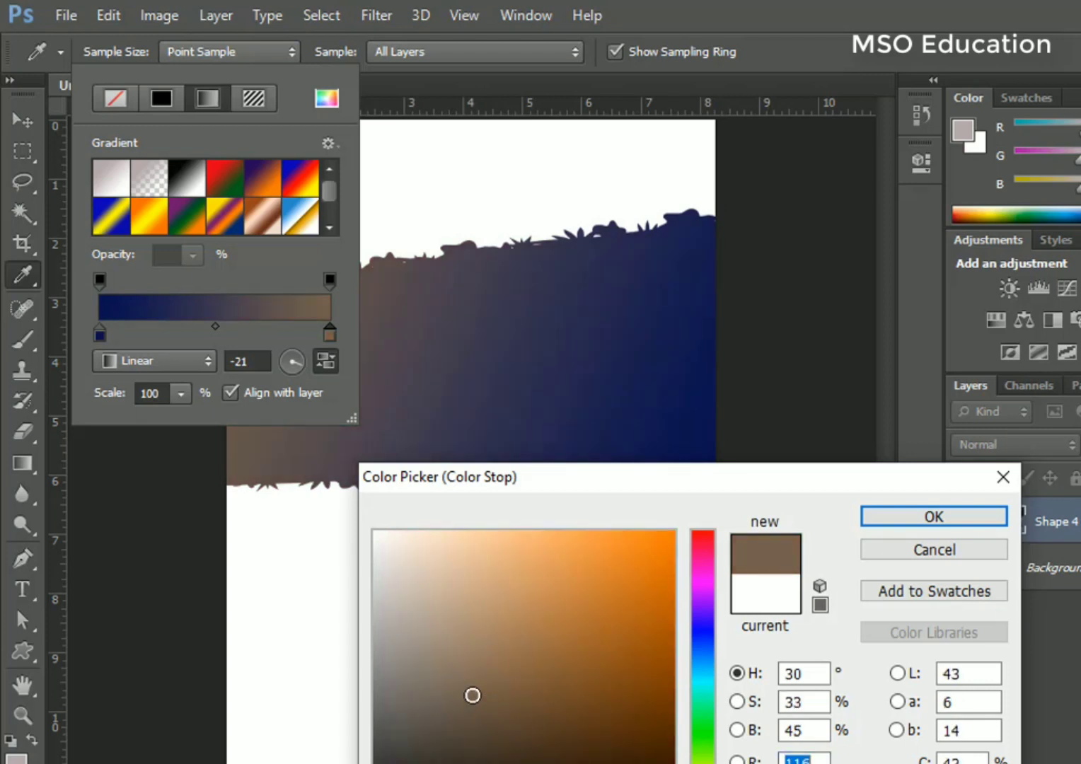
pyautogui.click(910, 521)
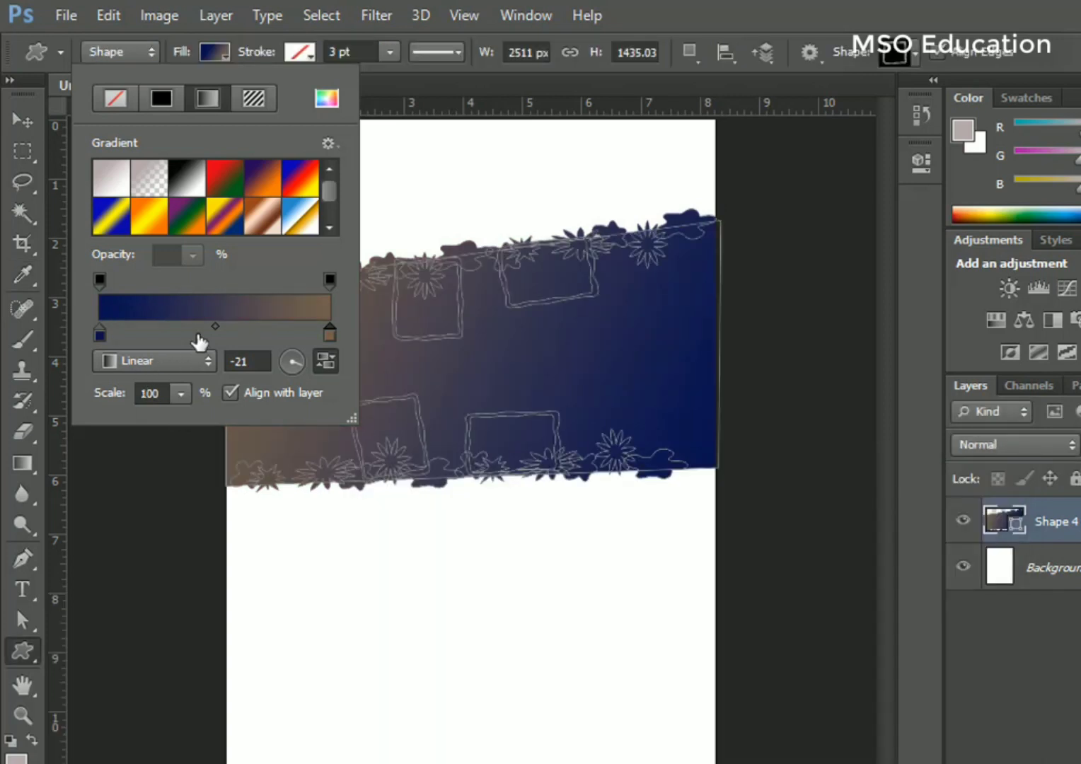
# Add a color stop near the middle of the gradient and set it to grayish blue H 230°, S 21%, B 68%
pyautogui.click(199, 333)
pyautogui.doubleClick(198, 336)
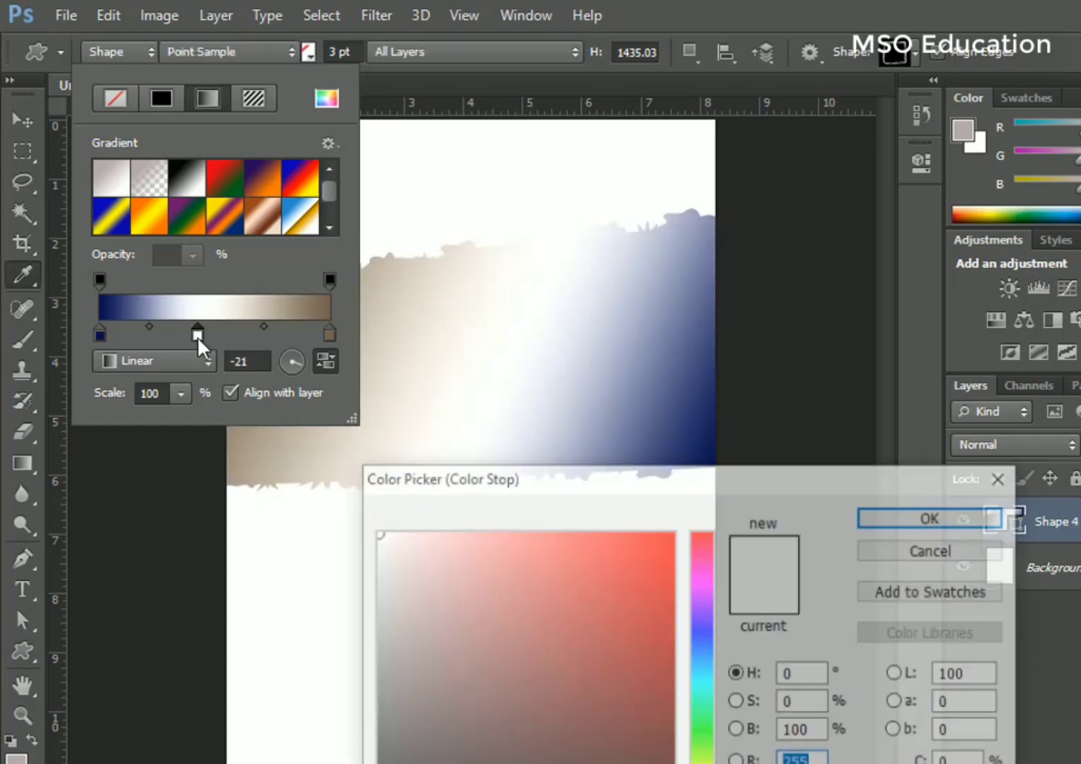
pyautogui.click(658, 400)
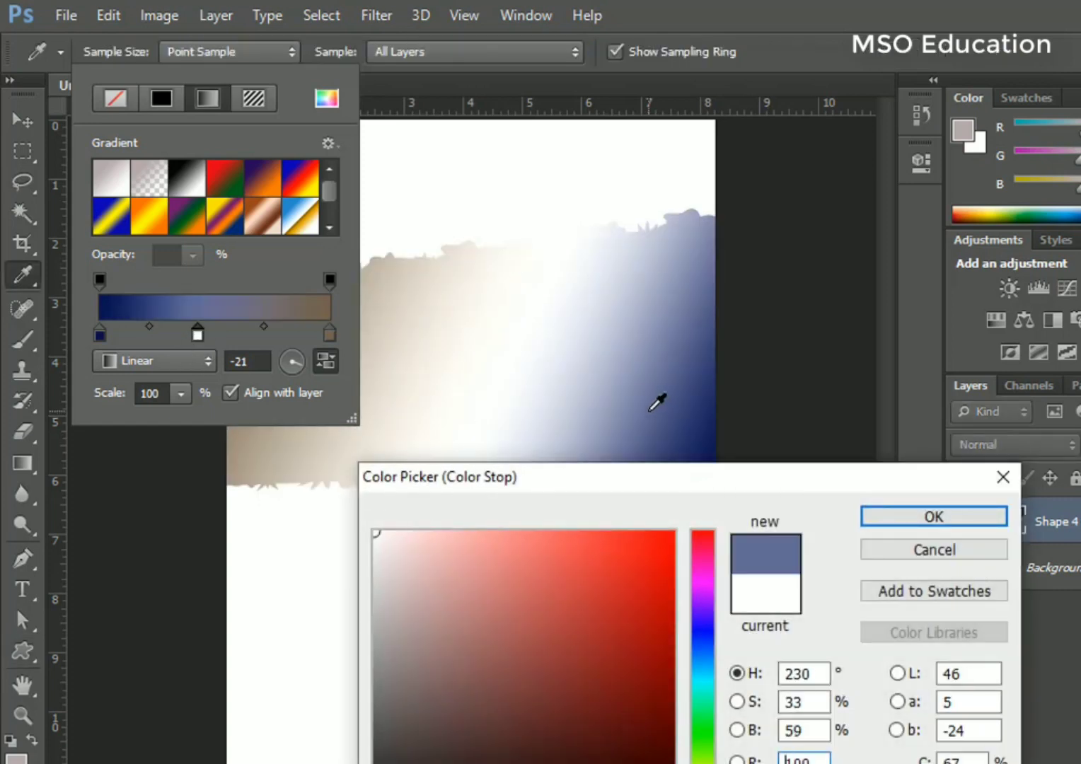
pyautogui.click(656, 404)
pyautogui.moveTo(517, 655); pyautogui.dragTo(461, 630)
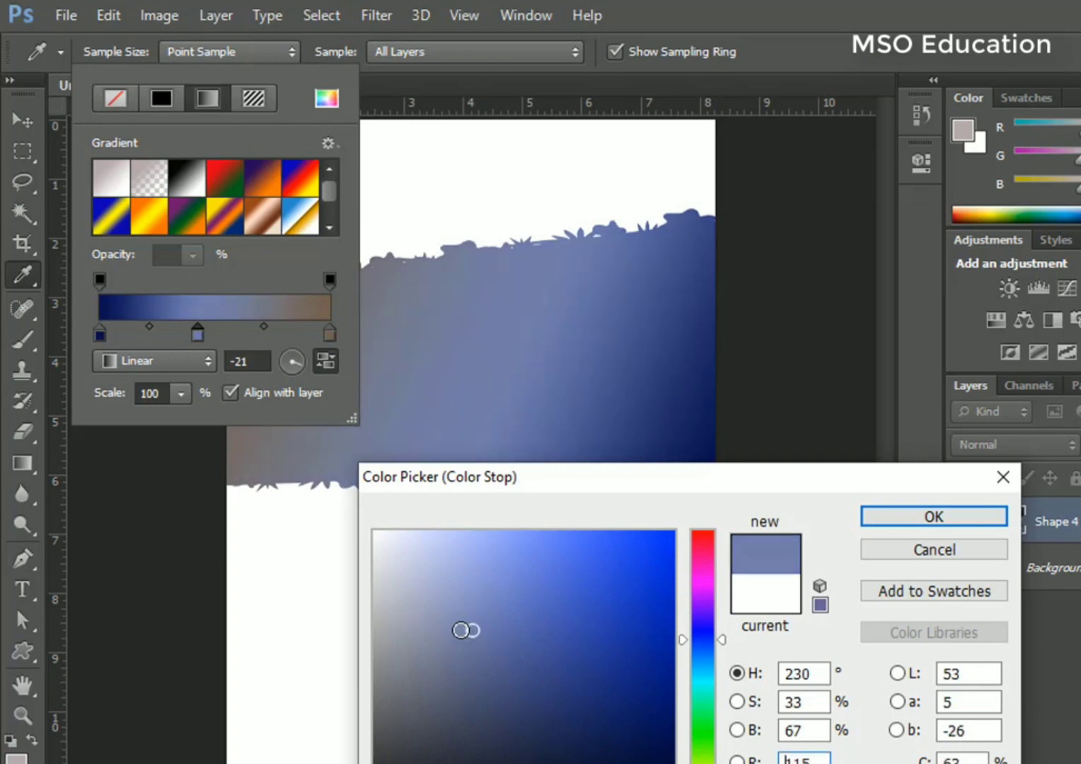
pyautogui.click(437, 628)
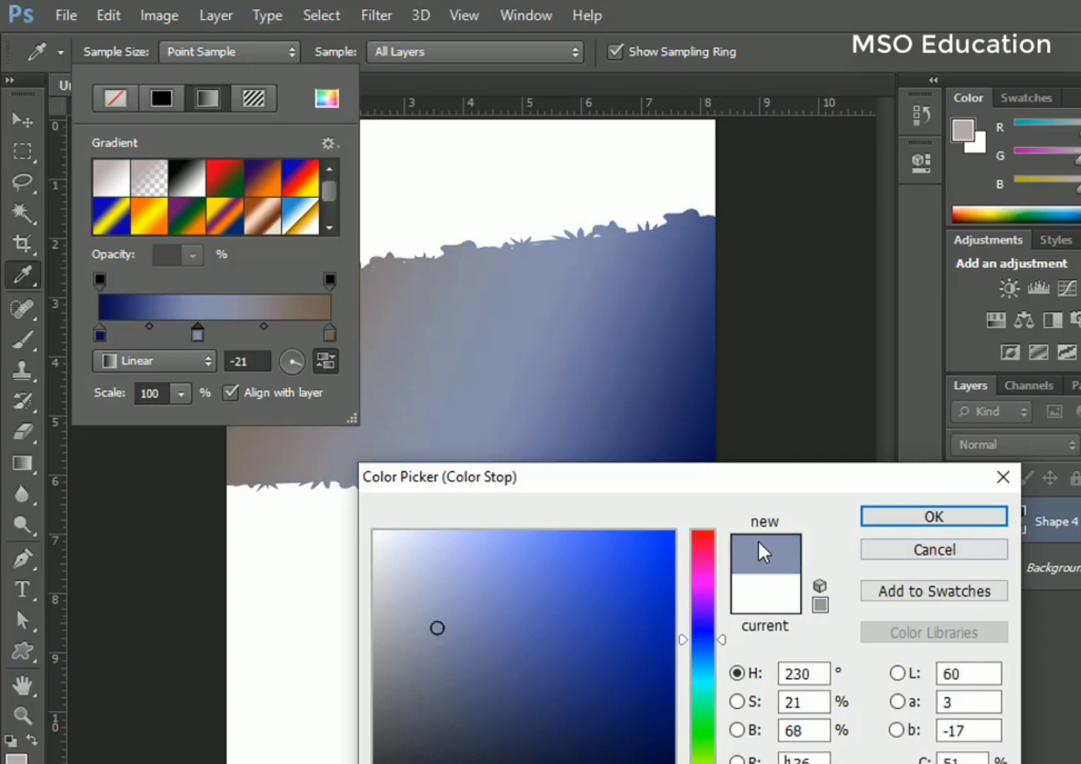
pyautogui.click(932, 518)
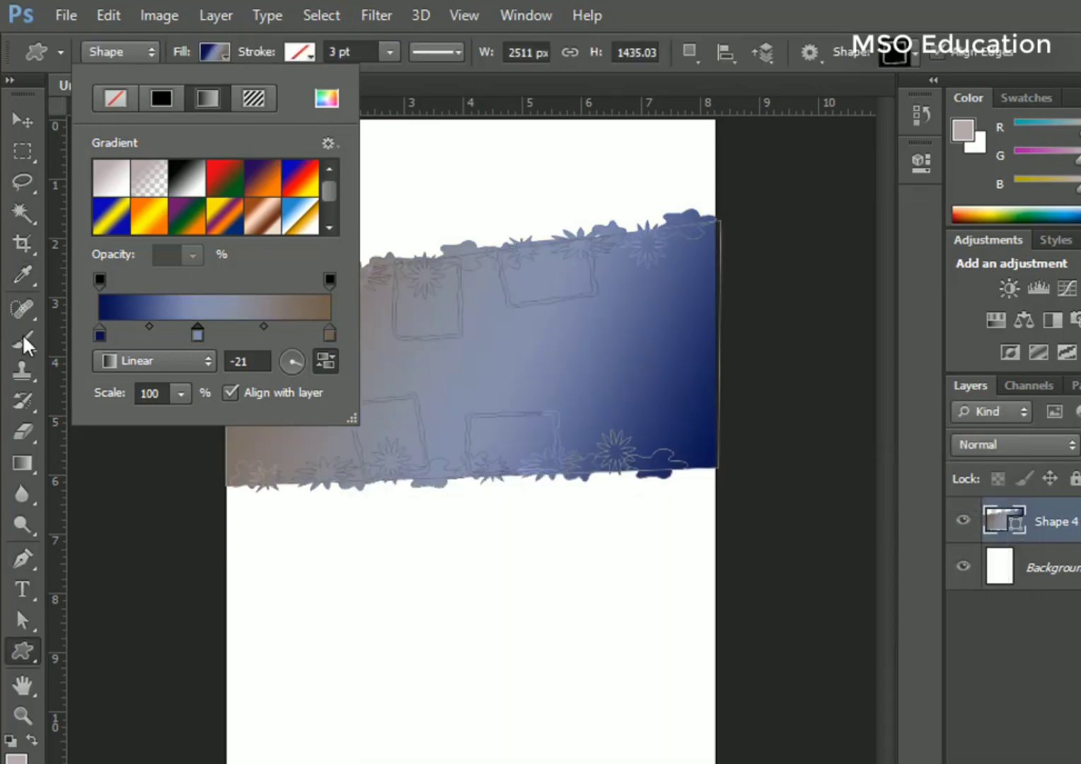
# Copy the candle-and-books picture from MASAIL SEEKHNA.jpg and paste it into the Untitled-1 document
pyautogui.click(23, 120)
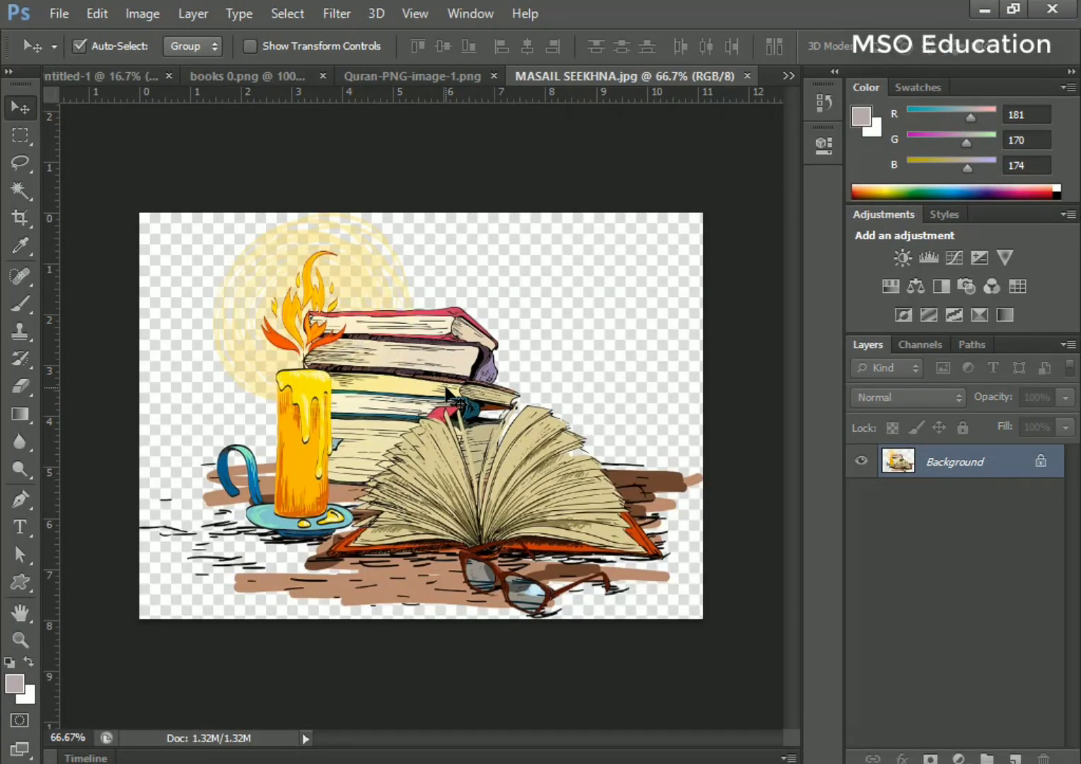
pyautogui.hotkey('ctrl', 'shift', 'Tab')
pyautogui.hotkey('ctrl', 'shift', 'Tab')
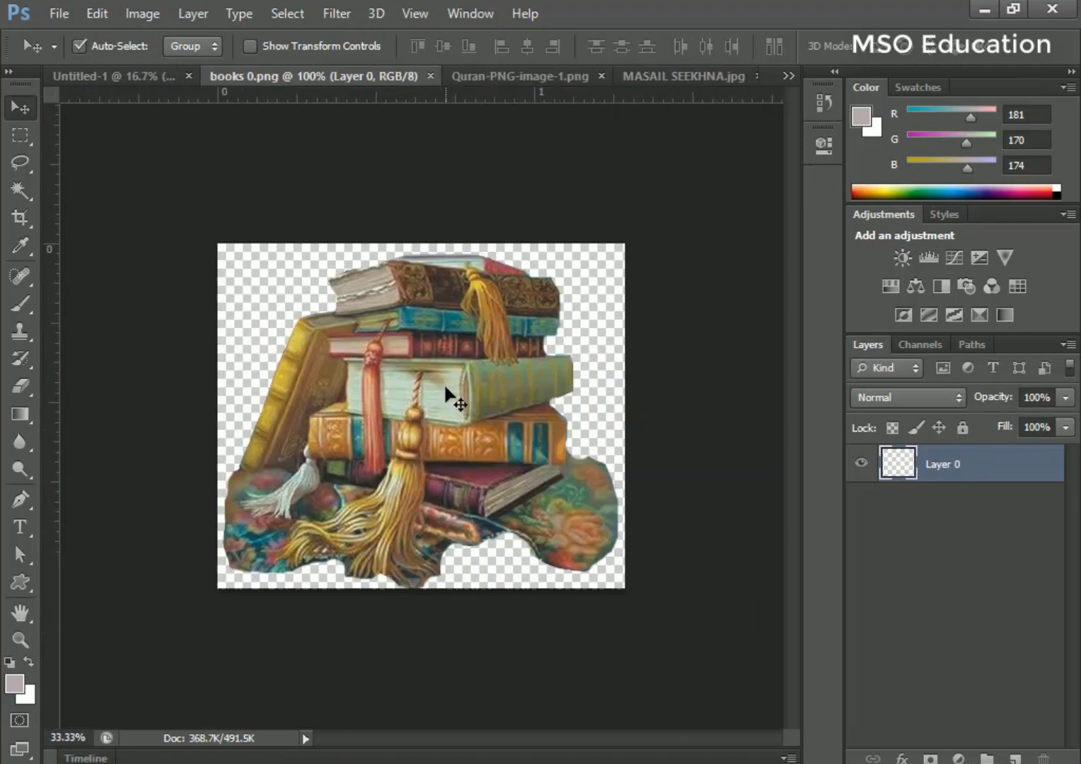
pyautogui.hotkey('ctrl', 'shift', 'Tab')
pyautogui.hotkey('ctrl', 'v')
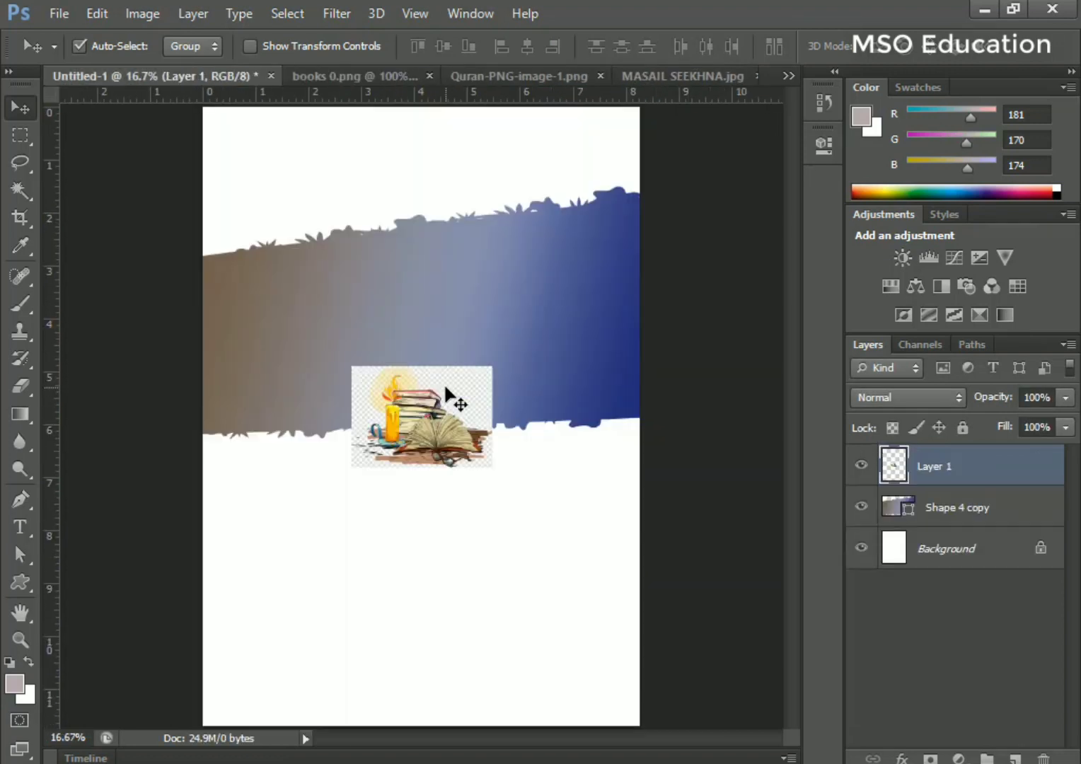
# Scale the pasted picture to about 141% and place it on the band's brown side at X 833.5, Y 1337.5 px
pyautogui.hotkey('ctrl', 't')
pyautogui.moveTo(409, 382); pyautogui.dragTo(308, 329)
pyautogui.moveTo(391, 312); pyautogui.dragTo(447, 271)
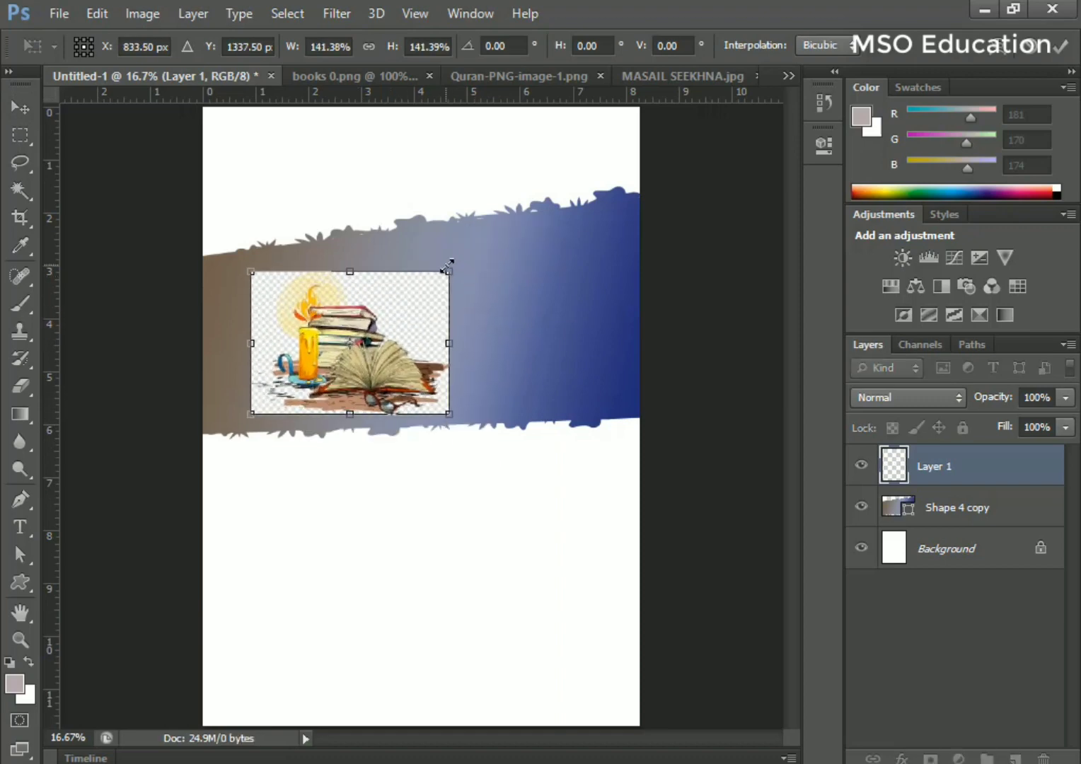
pyautogui.press('Return')
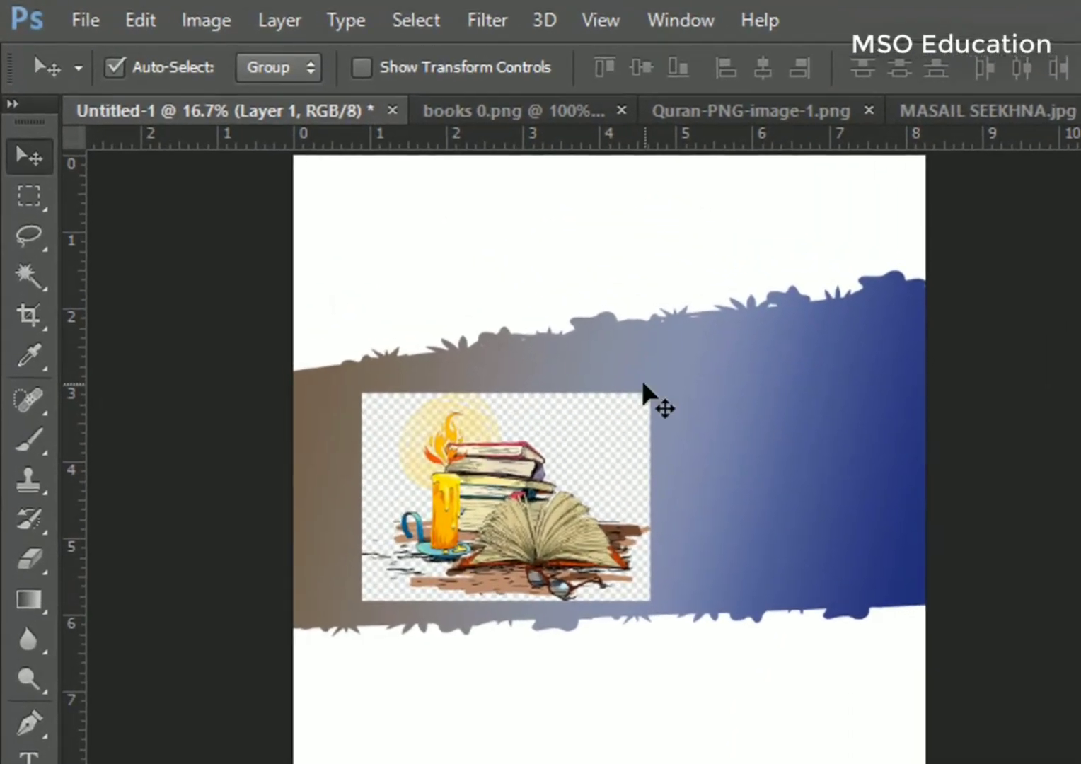
# Select the picture's checkered background areas beside the books, the candle and the glasses with the Magic Wand and delete them
pyautogui.click(32, 282)
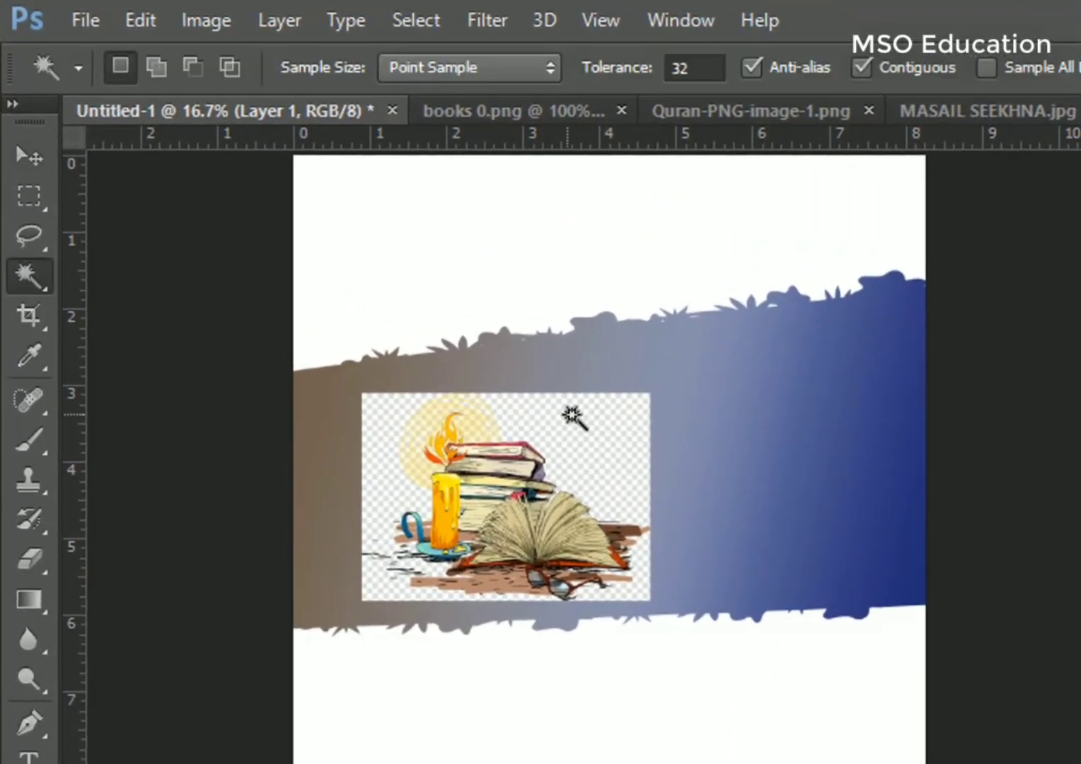
pyautogui.click(602, 419)
pyautogui.press('Delete')
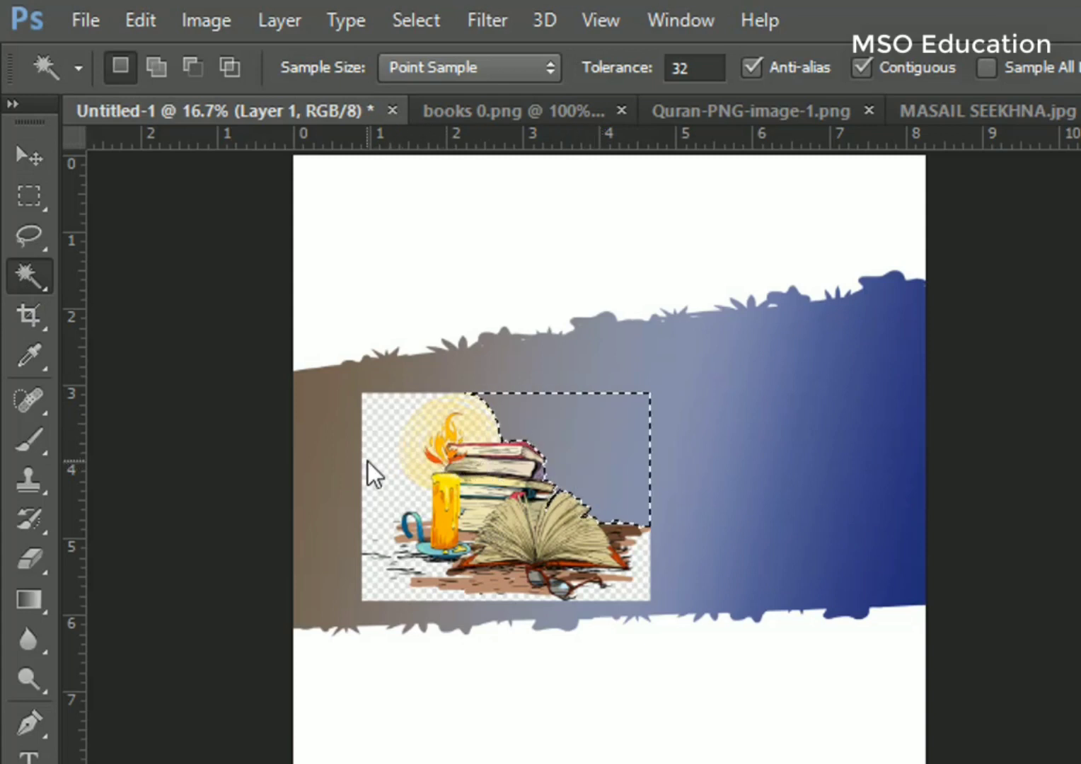
pyautogui.click(369, 473)
pyautogui.keyDown('shift'); pyautogui.click(637, 594); pyautogui.keyUp('shift')
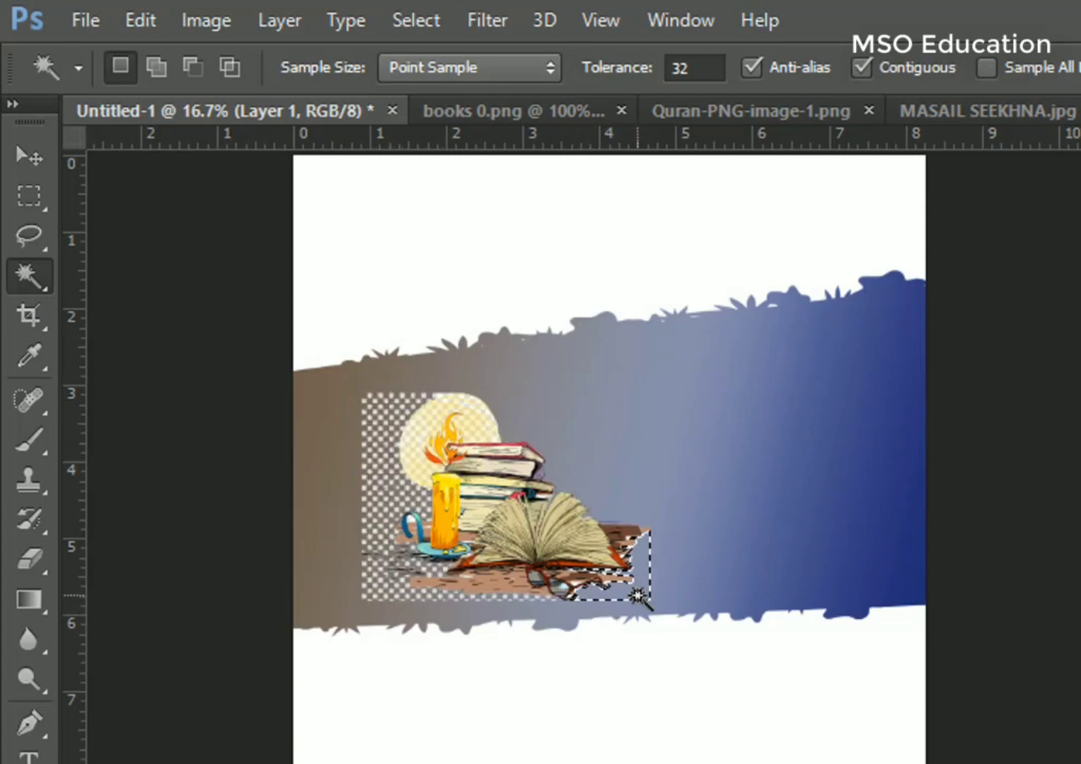
# Fade the leftover checkered background around the candle picture's outer side and lower edge with a size 70 Eraser at 48% opacity
pyautogui.scroll(2, 636, 594)
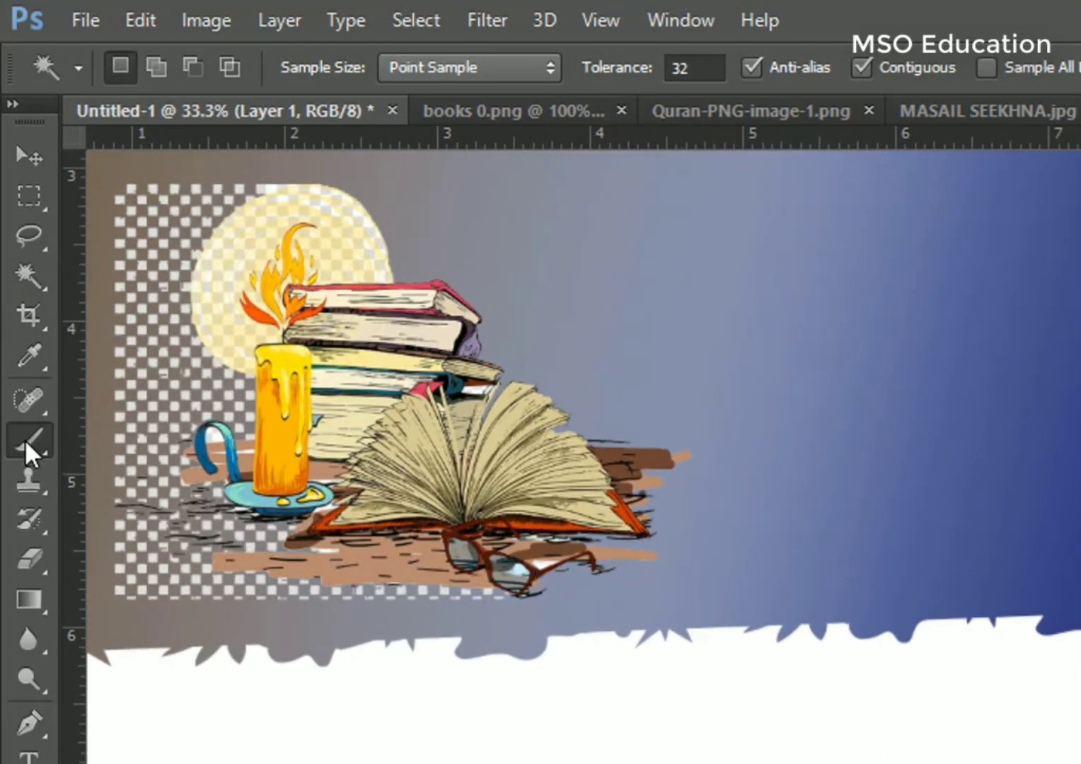
pyautogui.click(26, 439)
pyautogui.moveTo(217, 441); pyautogui.dragTo(424, 447)
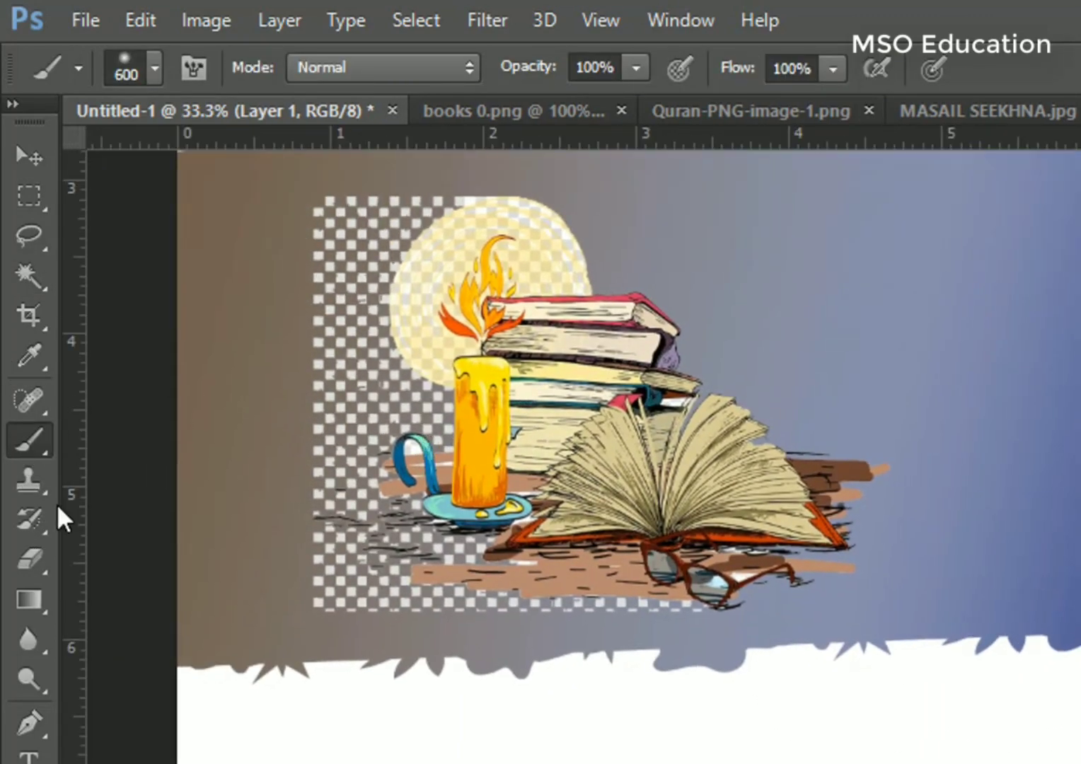
pyautogui.click(30, 558)
pyautogui.moveTo(355, 212); pyautogui.dragTo(374, 196)
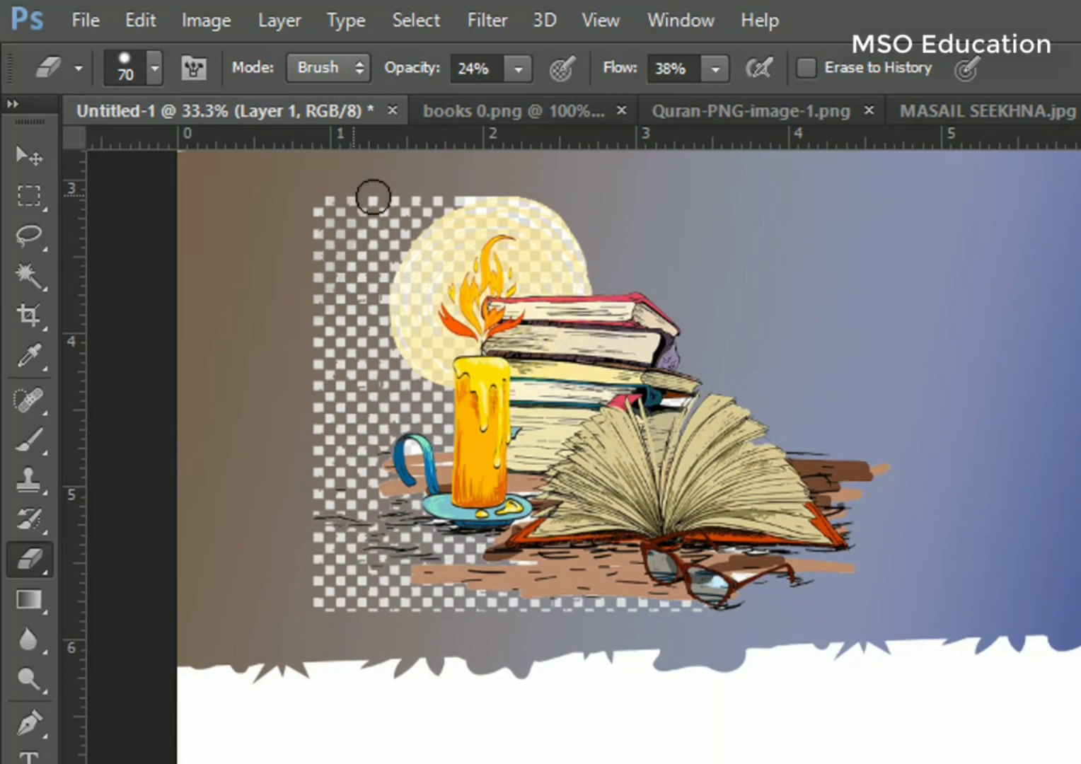
pyautogui.click(520, 66)
pyautogui.click(356, 190)
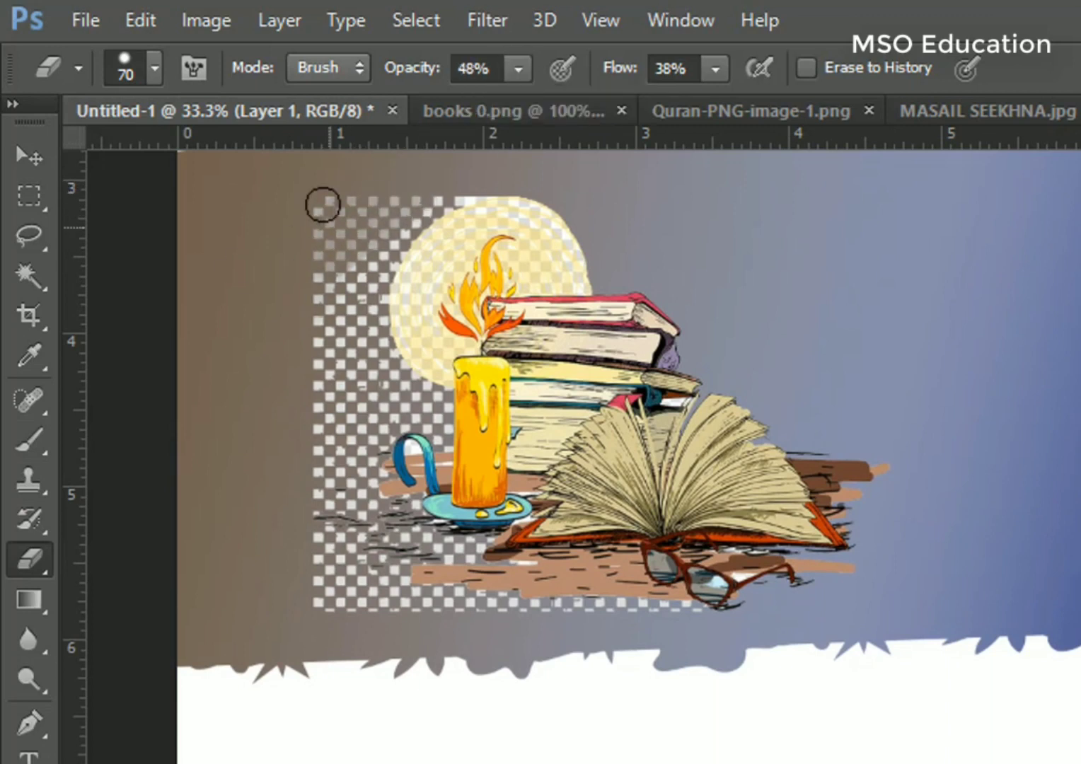
pyautogui.moveTo(397, 596)
pyautogui.mouseDown()
pyautogui.moveTo(444, 616)
pyautogui.moveTo(370, 596)
pyautogui.moveTo(341, 605)
pyautogui.moveTo(362, 582)
pyautogui.moveTo(401, 590)
pyautogui.moveTo(291, 544)
pyautogui.moveTo(278, 259)
pyautogui.moveTo(334, 496)
pyautogui.moveTo(372, 333)
pyautogui.moveTo(422, 211)
pyautogui.moveTo(332, 316)
pyautogui.moveTo(367, 266)
pyautogui.moveTo(376, 213)
pyautogui.moveTo(402, 191)
pyautogui.moveTo(332, 220)
pyautogui.moveTo(323, 458)
pyautogui.moveTo(365, 472)
pyautogui.mouseUp()
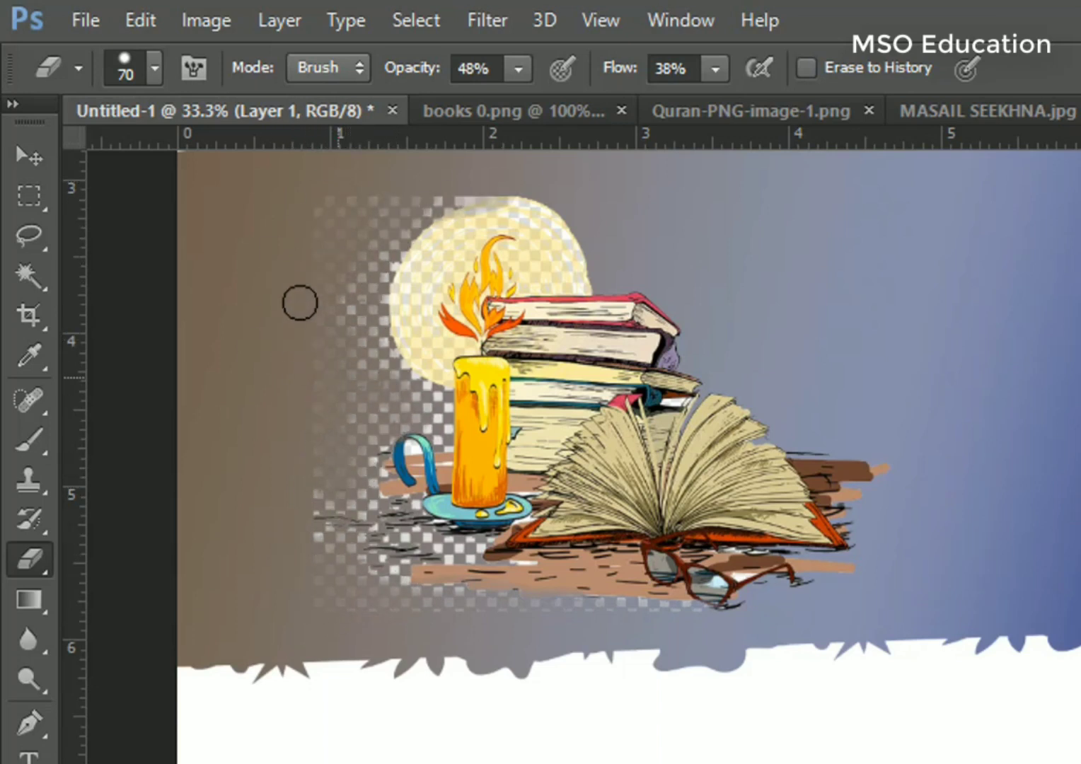
# Copy the stack of books from books 0.png and paste it into the Untitled-1 document
pyautogui.click(21, 150)
pyautogui.hotkey('ctrl', '-')
pyautogui.hotkey('ctrl', '-')
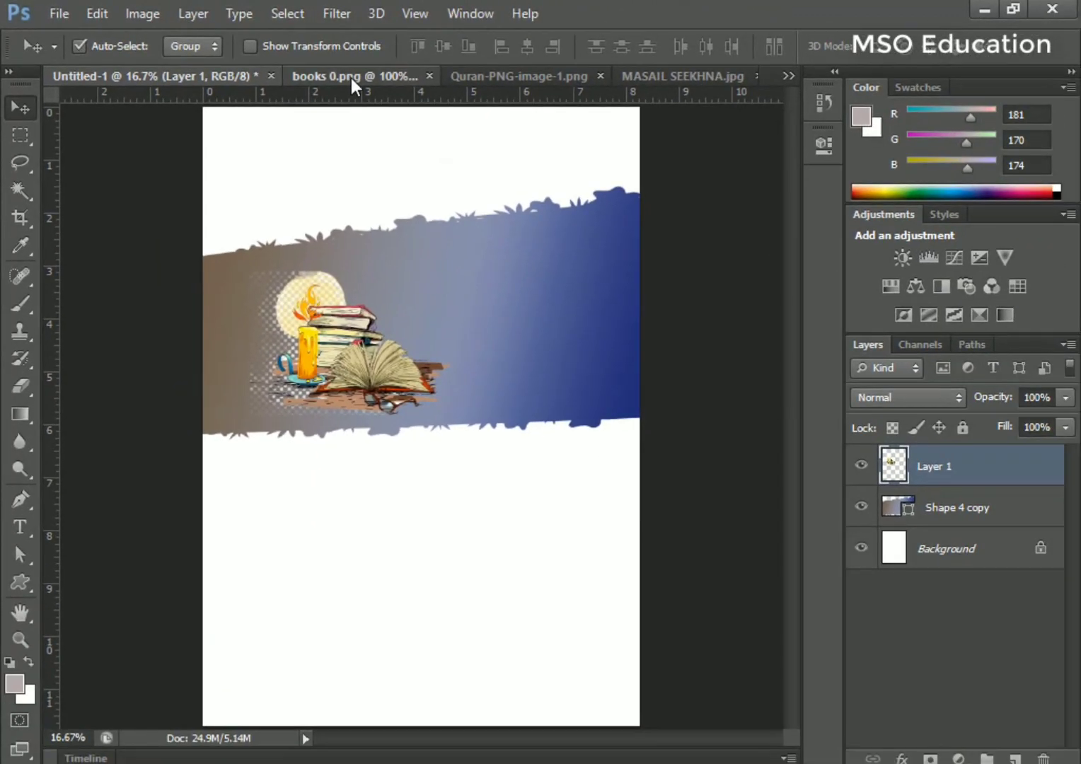
pyautogui.click(493, 108)
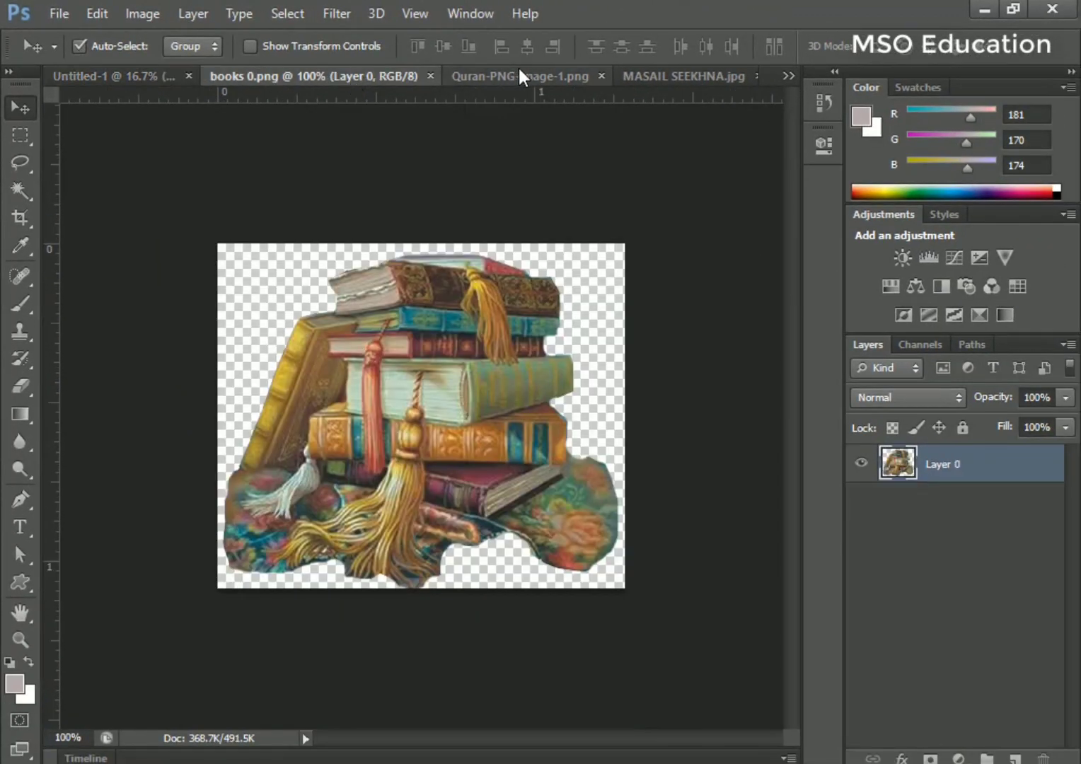
pyautogui.click(559, 105)
pyautogui.click(247, 76)
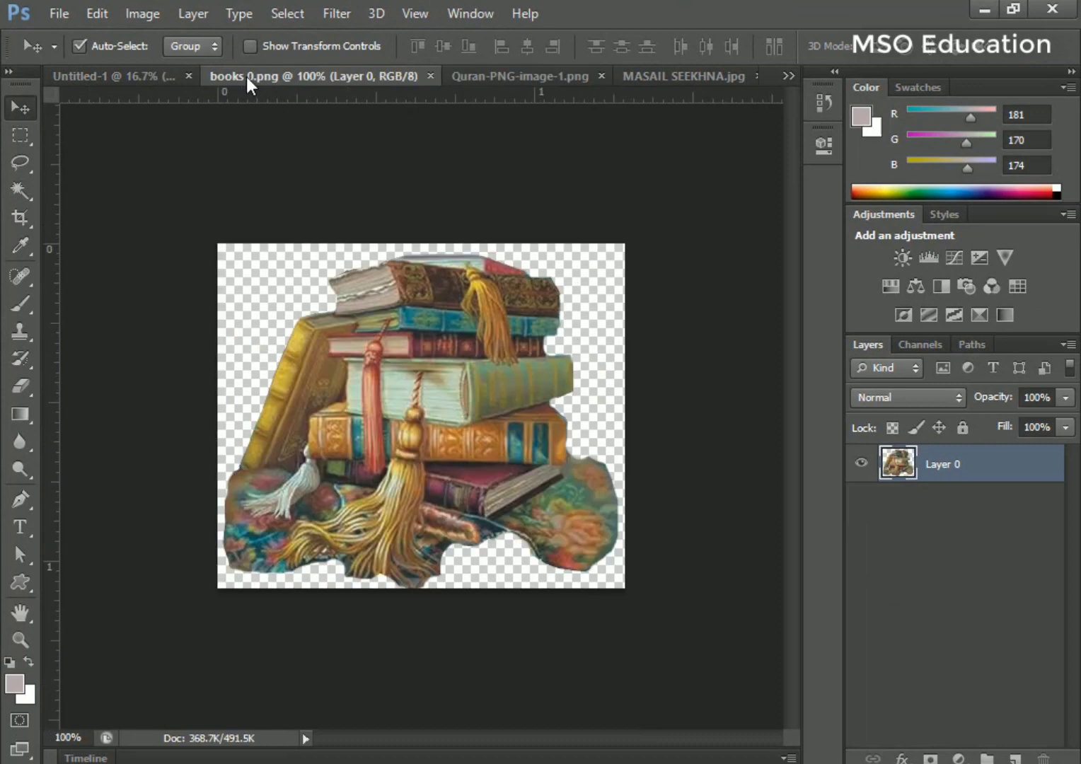
pyautogui.hotkey('ctrl', 'shift', 'Tab')
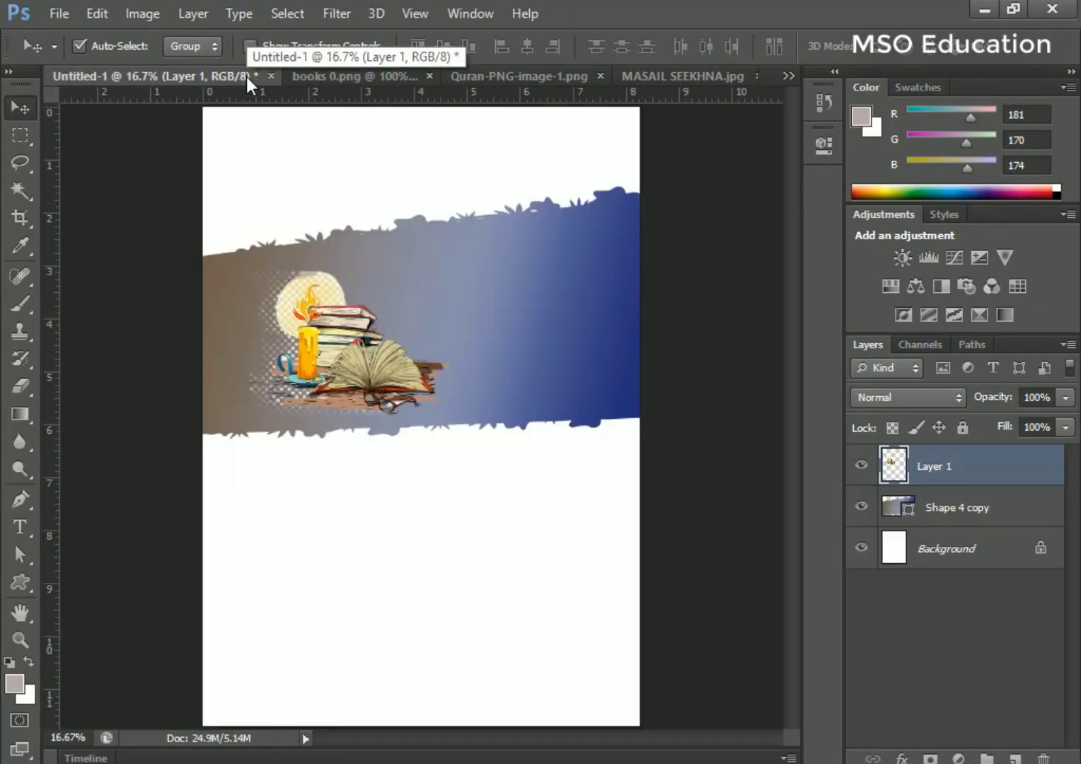
pyautogui.hotkey('ctrl', 'v')
# Scale the pasted book stack to about 272% at X 1995.5, Y 1079.5 px and move the candle picture about 1.6 in toward it
pyautogui.hotkey('ctrl', 't')
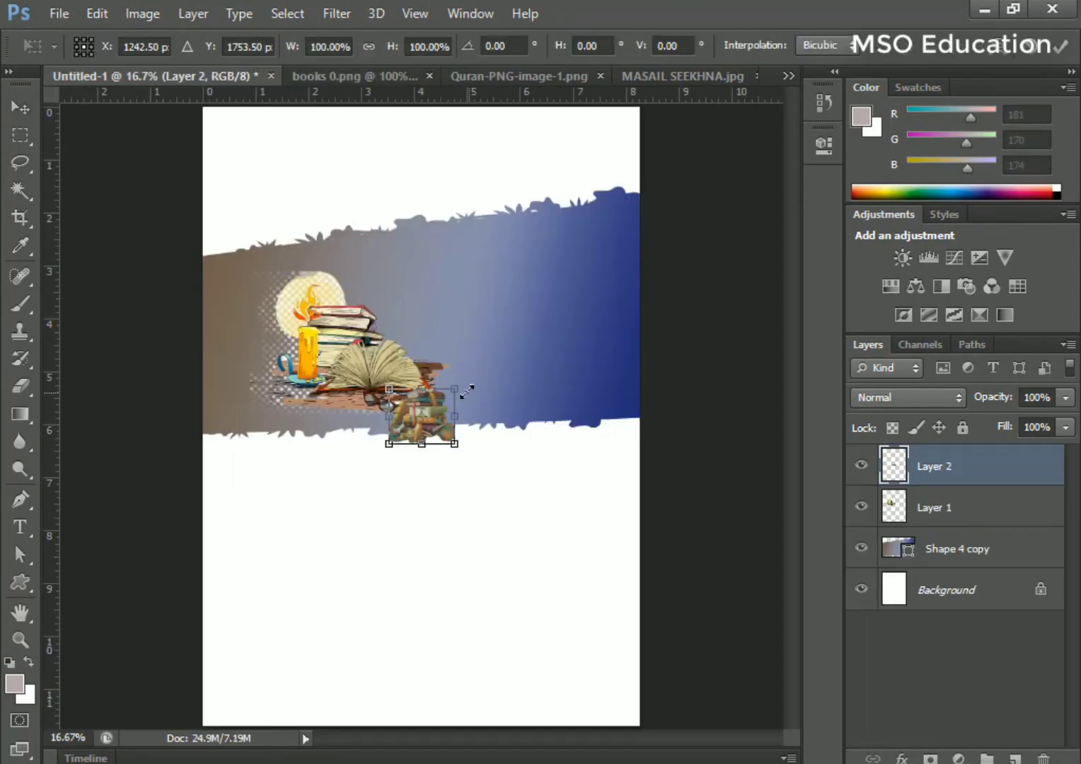
pyautogui.moveTo(466, 391); pyautogui.dragTo(580, 295)
pyautogui.moveTo(530, 374); pyautogui.dragTo(609, 299)
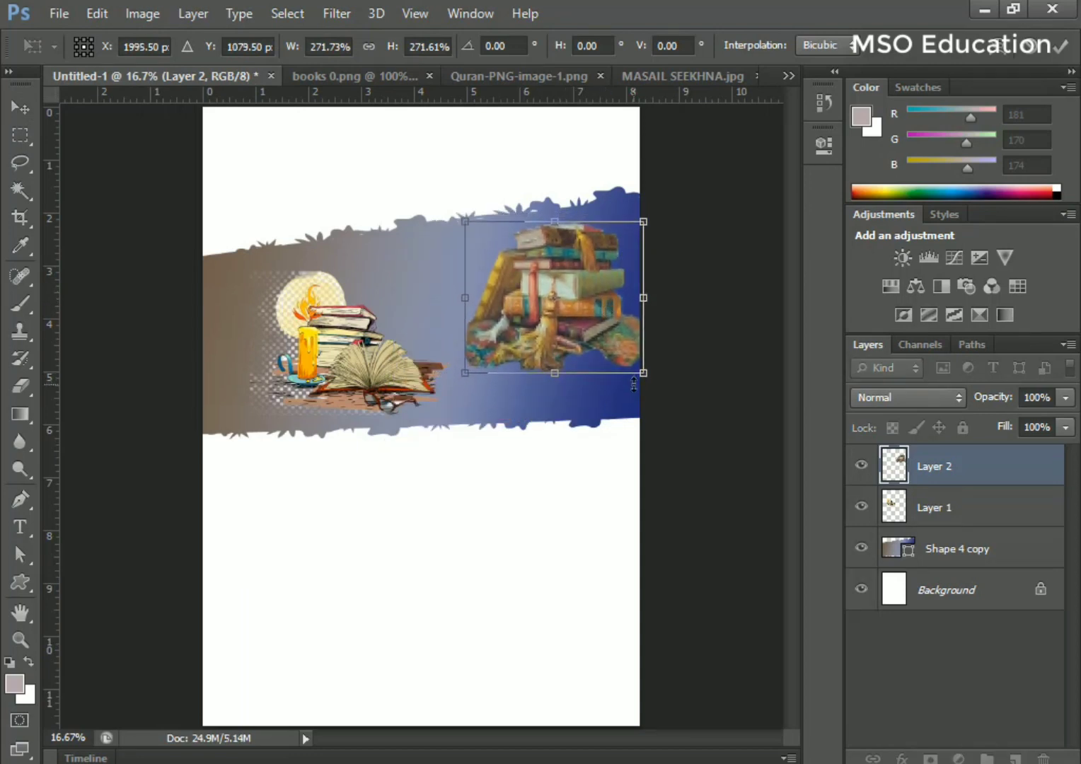
pyautogui.press('Return')
pyautogui.moveTo(360, 368); pyautogui.dragTo(445, 381)
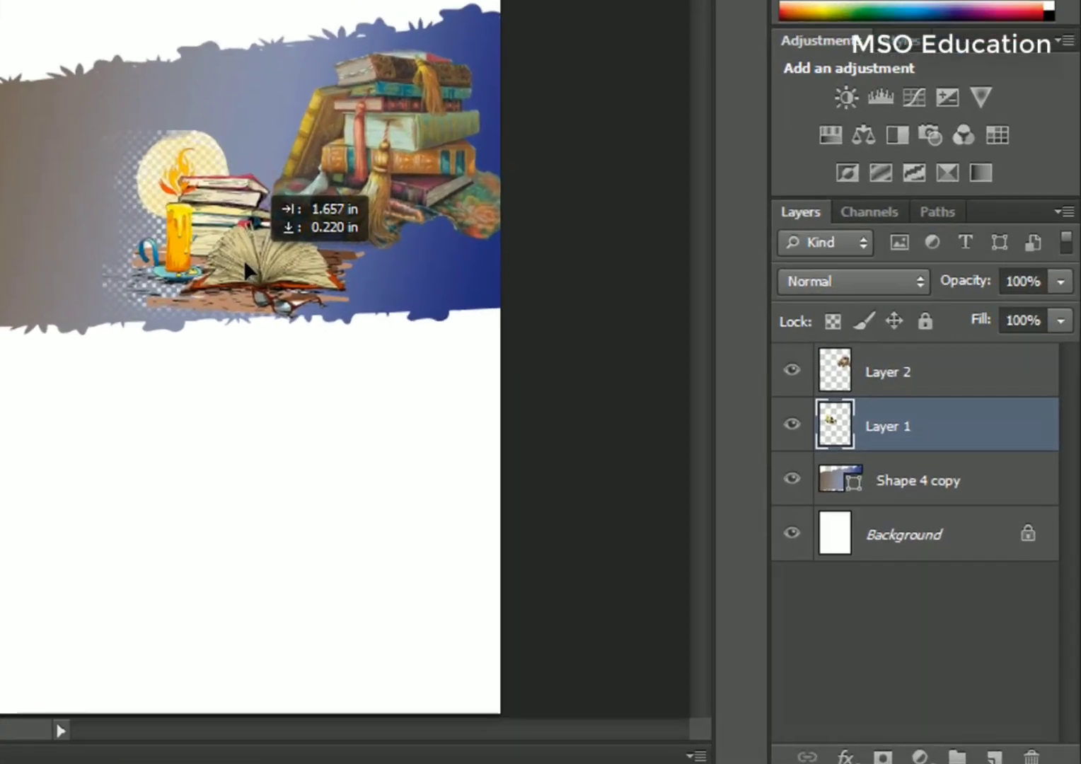
pyautogui.moveTo(245, 260); pyautogui.dragTo(242, 261)
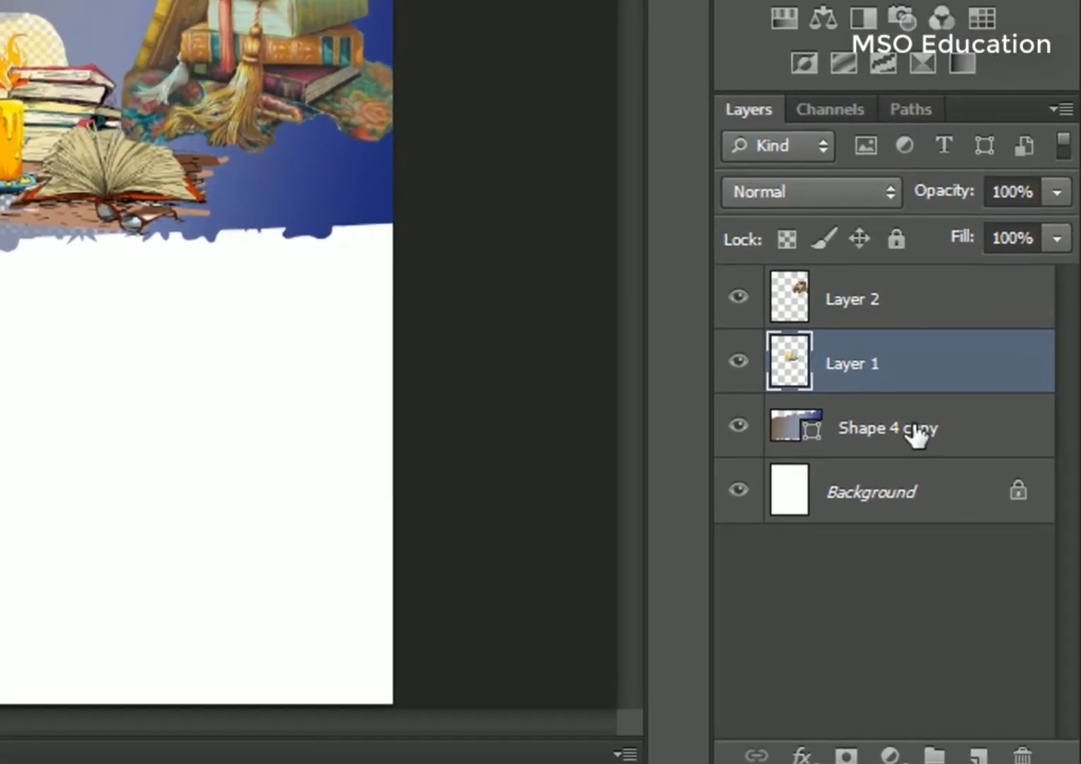
# Set Layer 1 and Layer 2 to 35% opacity, then duplicate both and move the copies to the band's brown side
pyautogui.keyDown('shift'); pyautogui.click(906, 324); pyautogui.keyUp('shift')
pyautogui.click(1057, 192)
pyautogui.moveTo(960, 226)
pyautogui.mouseDown()
pyautogui.moveTo(911, 230)
pyautogui.moveTo(951, 236)
pyautogui.mouseUp()
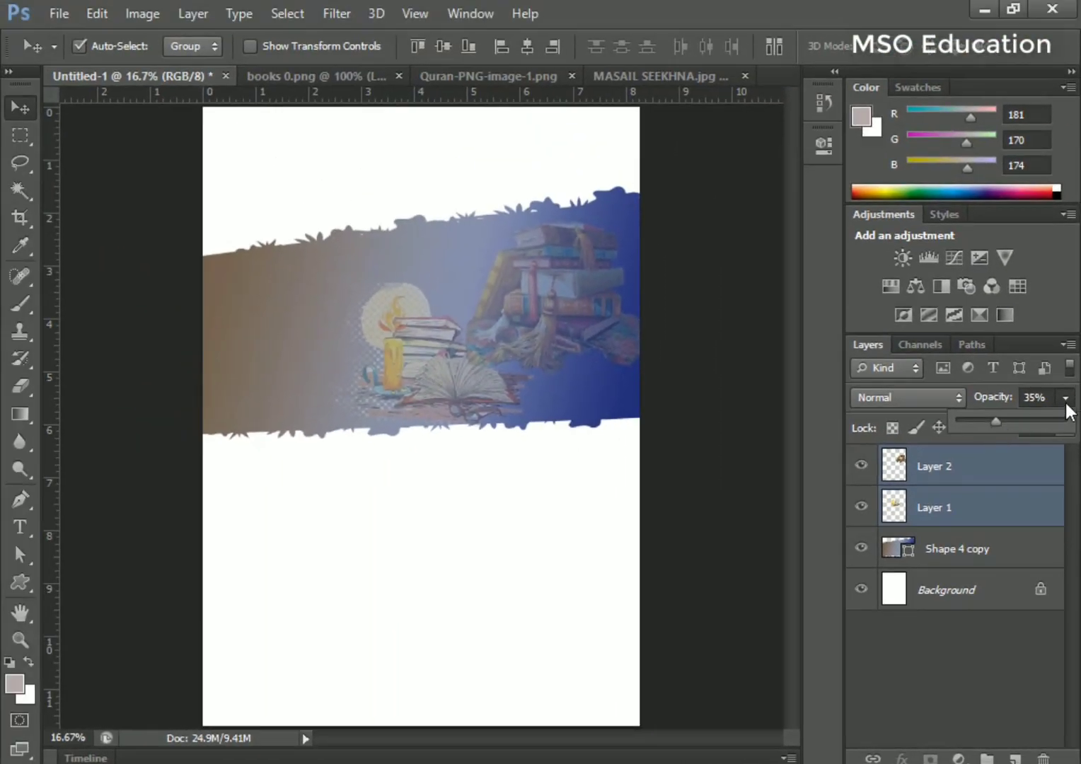
pyautogui.click(1066, 403)
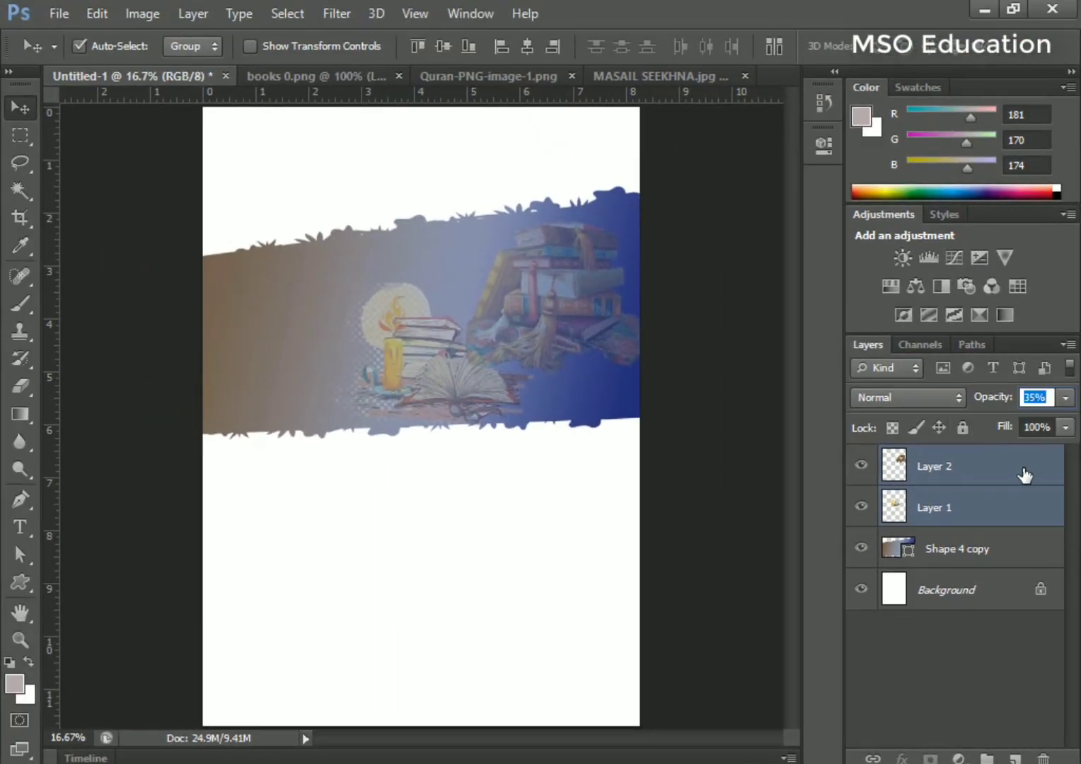
pyautogui.moveTo(1024, 474); pyautogui.dragTo(1014, 758)
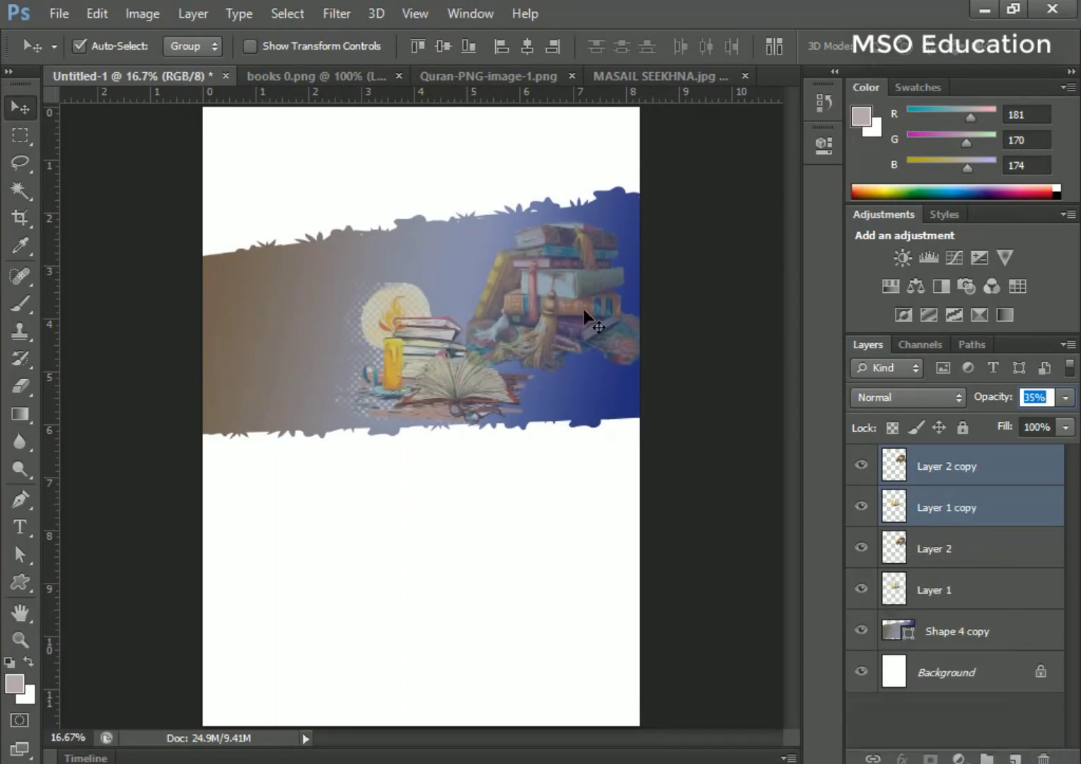
pyautogui.moveTo(583, 309); pyautogui.dragTo(291, 291)
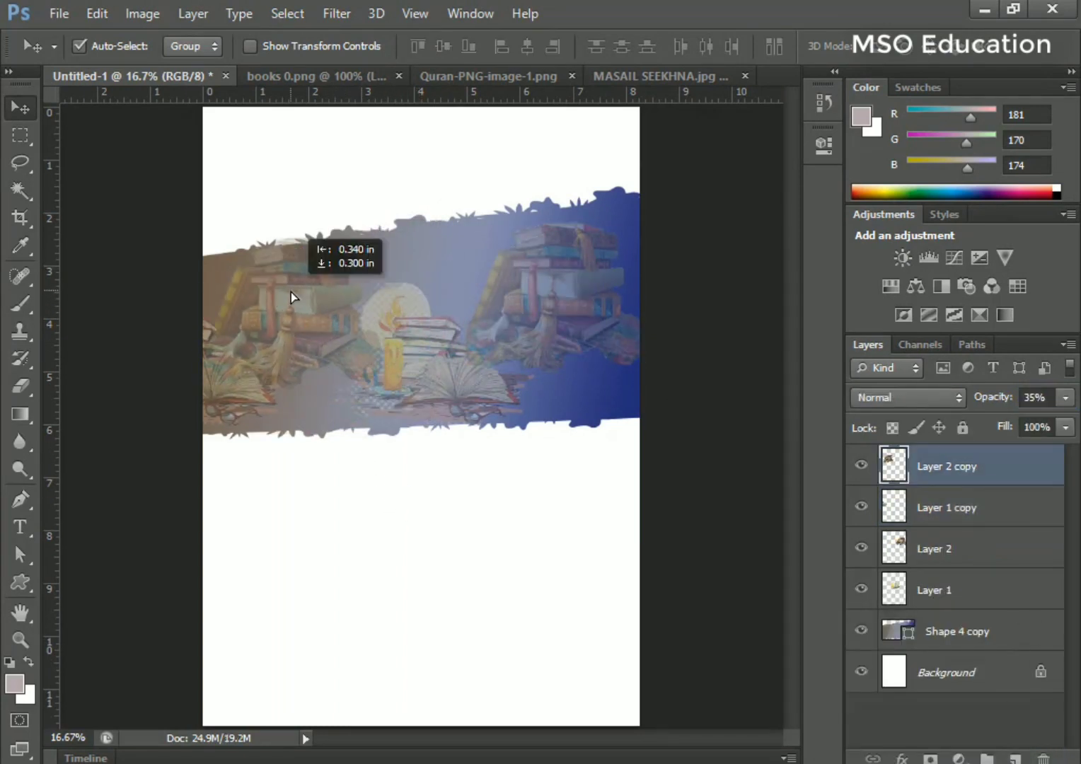
# Enlarge the candle picture on Layer 1 and shift it over the middle of the band
pyautogui.click(427, 362)
pyautogui.hotkey('ctrl', 't')
pyautogui.moveTo(312, 240); pyautogui.dragTo(284, 212)
pyautogui.moveTo(396, 311); pyautogui.dragTo(368, 304)
pyautogui.press('Return')
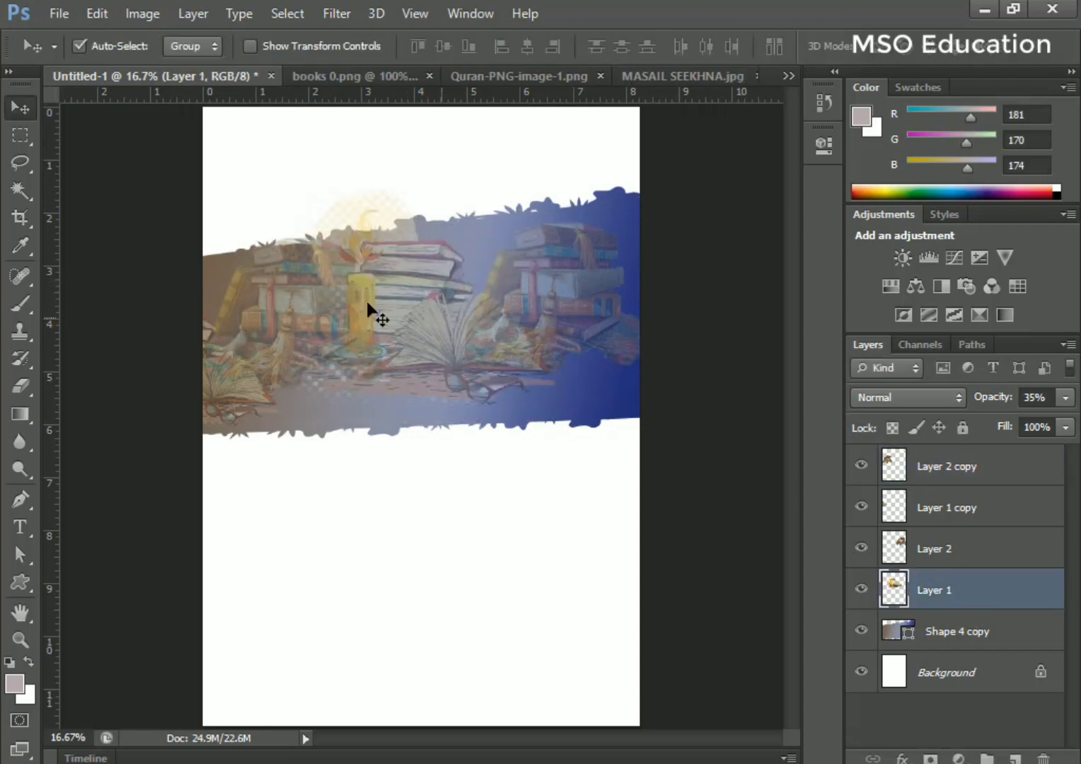
# Reorder Layer 2 copy below Layer 1 and rearrange the pictures with the candle higher and both book stacks lower on the band
pyautogui.moveTo(884, 468); pyautogui.dragTo(919, 610)
pyautogui.moveTo(417, 357); pyautogui.dragTo(445, 406)
pyautogui.moveTo(557, 287); pyautogui.dragTo(566, 276)
pyautogui.hotkey('ctrl', 't')
pyautogui.moveTo(494, 325); pyautogui.dragTo(589, 317)
pyautogui.press('Return')
pyautogui.moveTo(446, 312); pyautogui.dragTo(446, 241)
pyautogui.moveTo(276, 342); pyautogui.dragTo(332, 385)
# Slightly enlarge the book stack of Layer 2 on the band's blue side
pyautogui.click(591, 291)
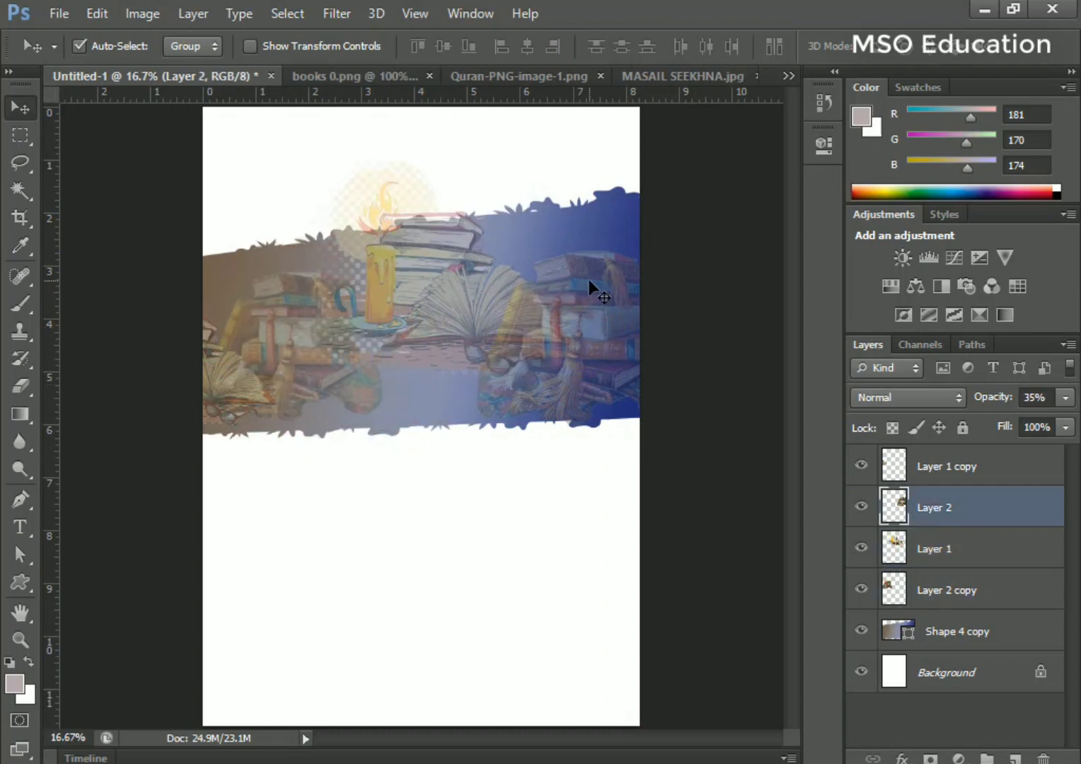
pyautogui.hotkey('ctrl', 't')
pyautogui.press('Return')
# Set the fill of all four picture layers to 56%
pyautogui.click(941, 467)
pyautogui.keyDown('shift'); pyautogui.click(966, 591); pyautogui.keyUp('shift')
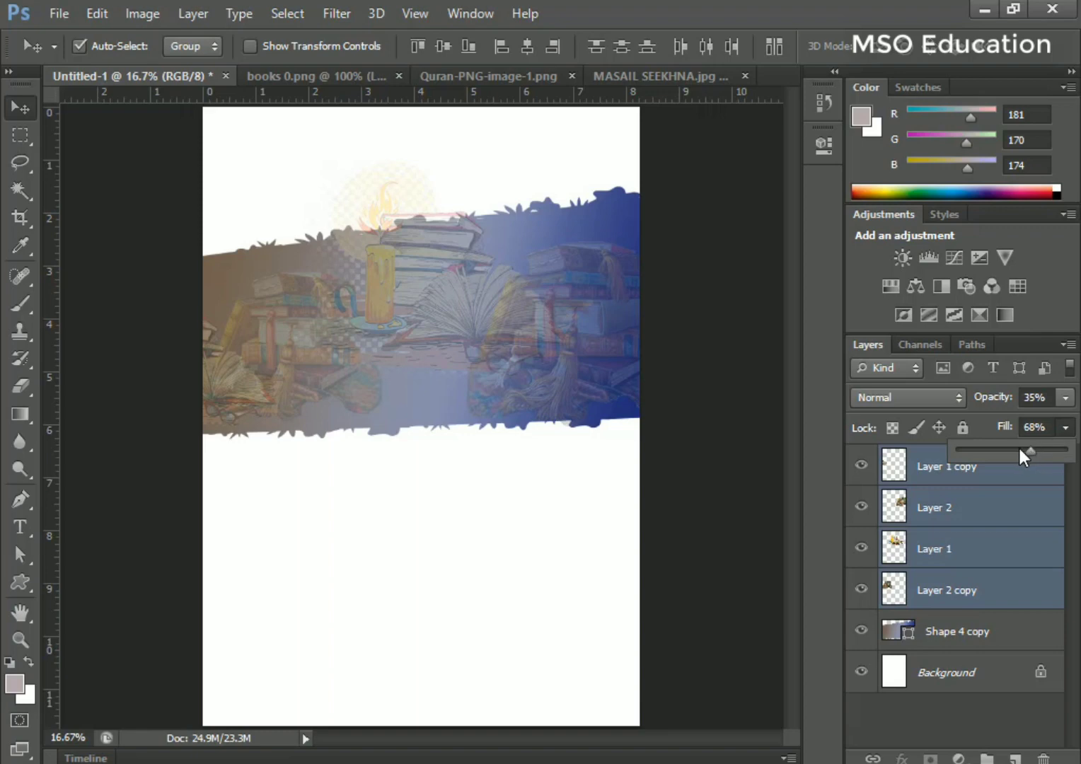
pyautogui.click(14, 109)
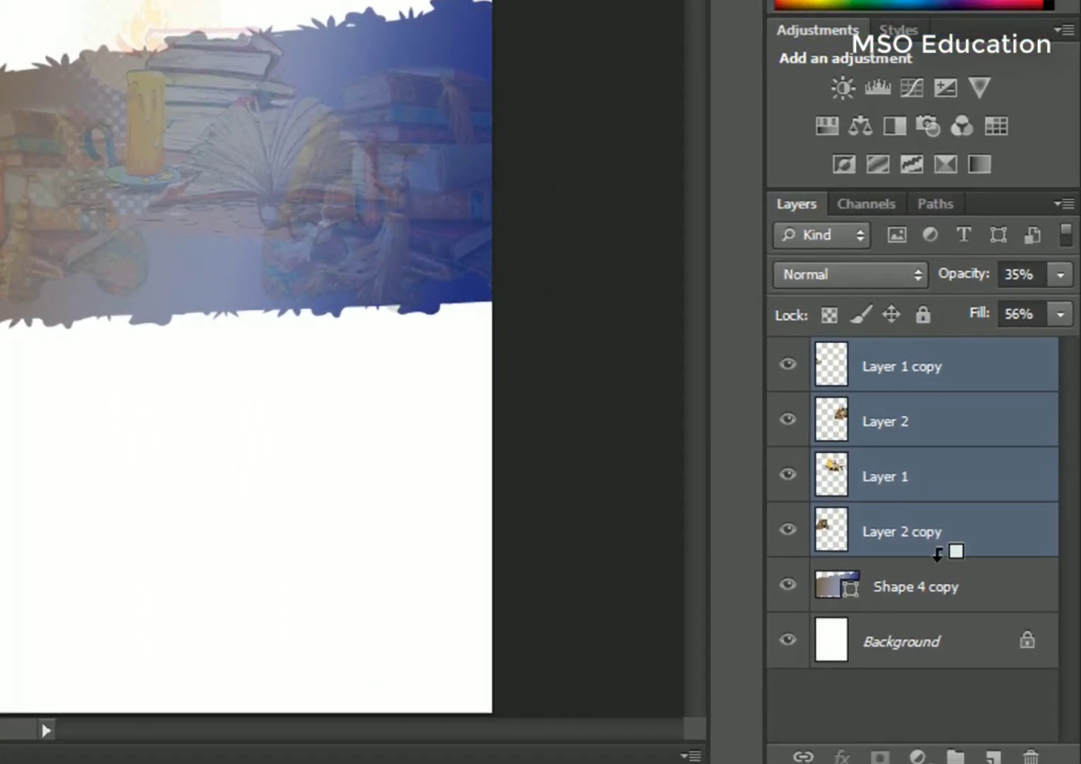
# Clip Layer 2 copy, Layer 1, Layer 2 and Layer 1 copy to the Shape 4 copy band with clipping masks
pyautogui.keyDown('alt'); pyautogui.click(938, 552); pyautogui.keyUp('alt')
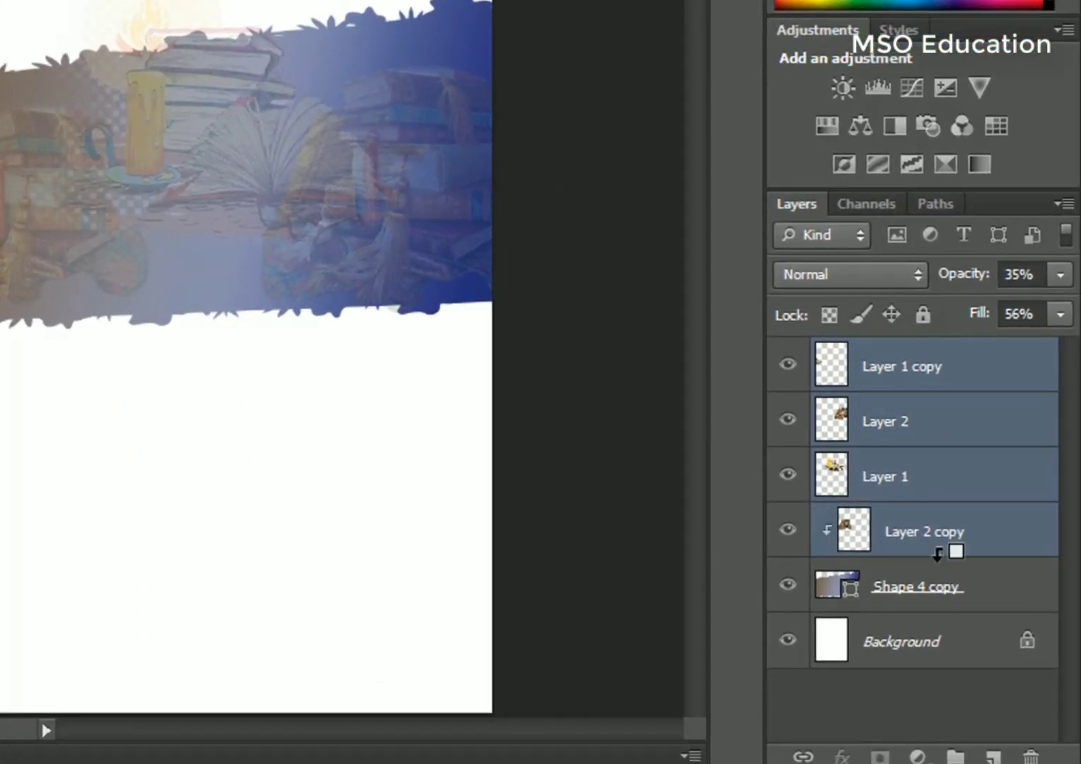
pyautogui.keyDown('alt'); pyautogui.click(915, 496); pyautogui.keyUp('alt')
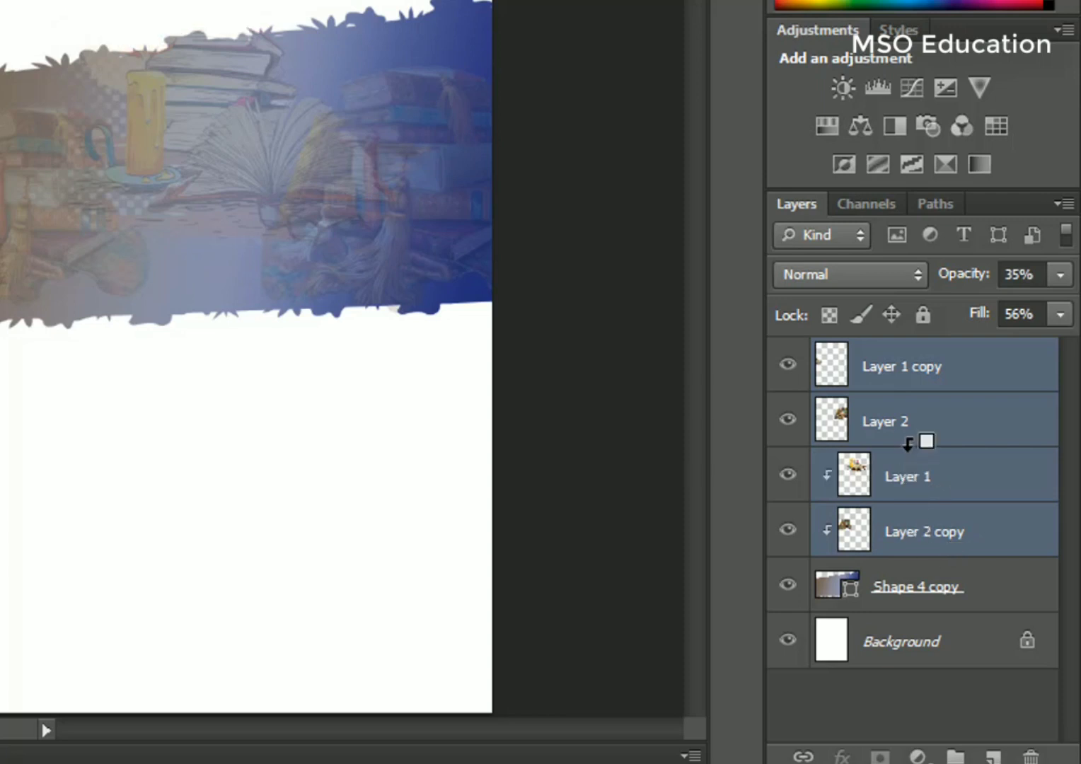
pyautogui.keyDown('alt'); pyautogui.click(907, 444); pyautogui.keyUp('alt')
pyautogui.keyDown('alt'); pyautogui.click(900, 388); pyautogui.keyUp('alt')
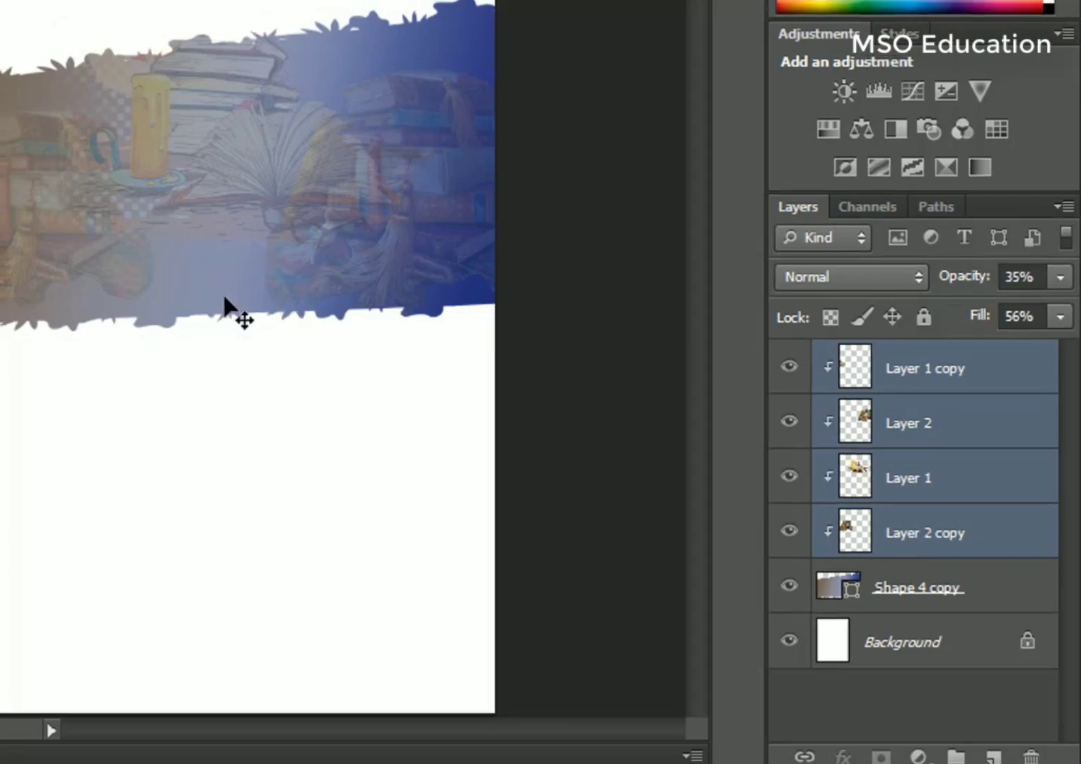
# Scale the four clipped pictures together to about 107% and shift them slightly toward the band's blue end
pyautogui.hotkey('ctrl', 't')
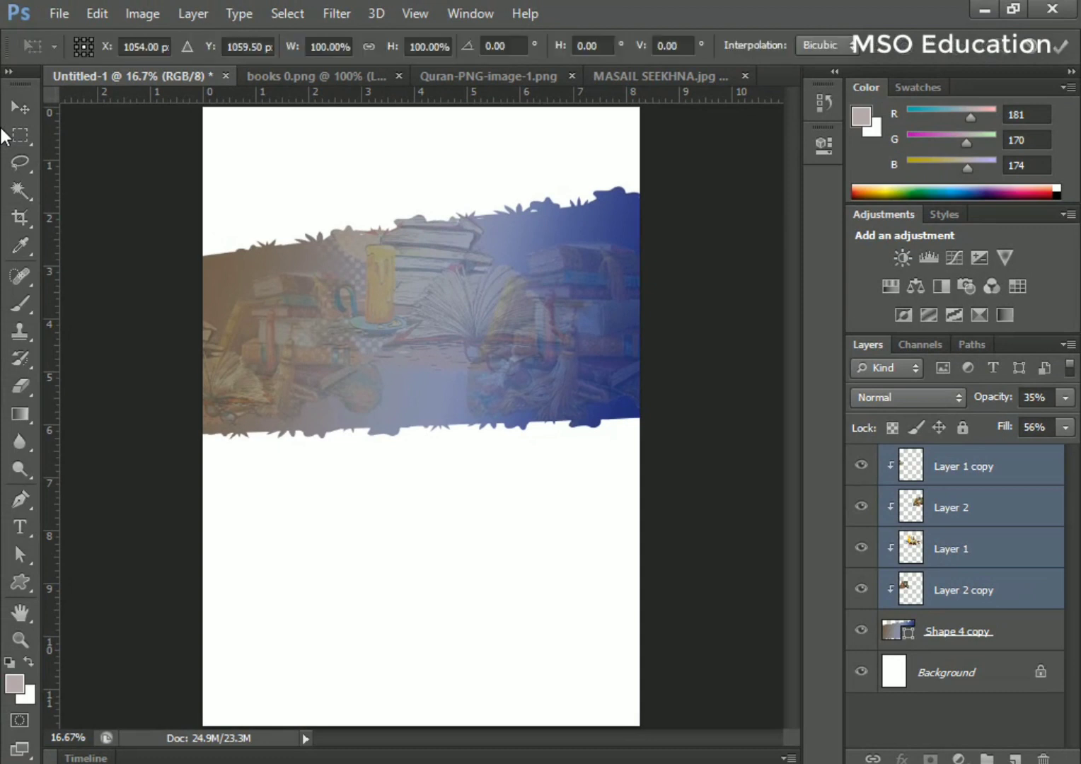
pyautogui.moveTo(685, 155); pyautogui.dragTo(712, 154)
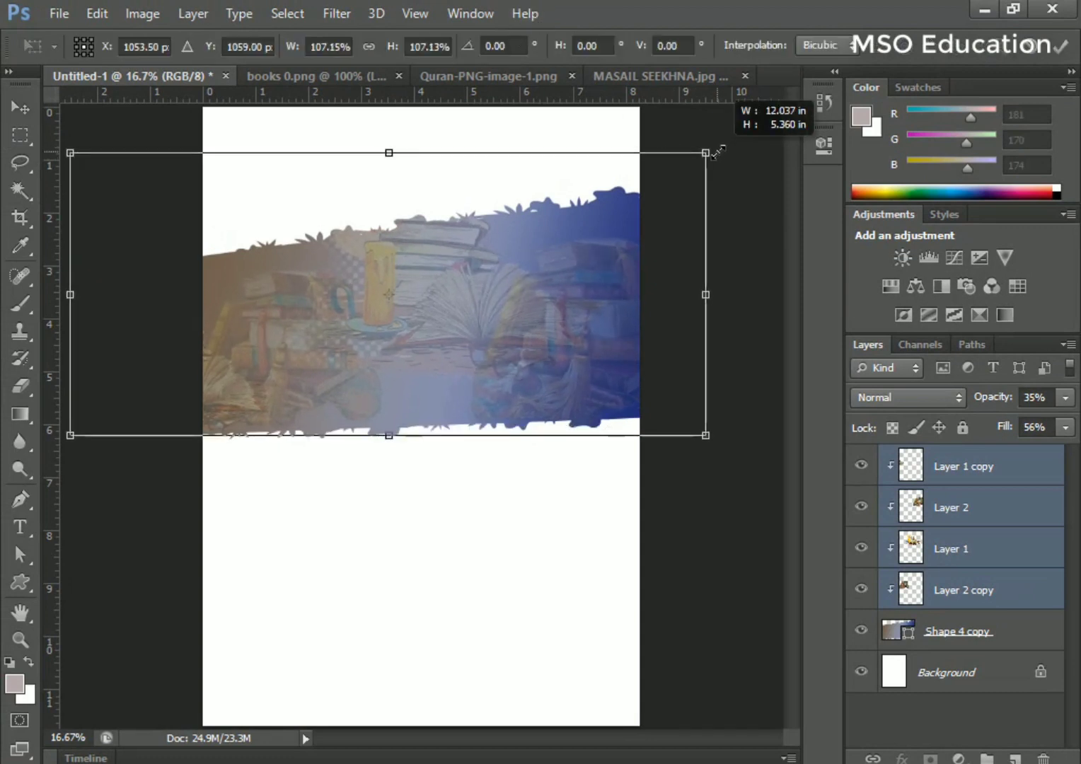
pyautogui.moveTo(593, 293); pyautogui.dragTo(607, 297)
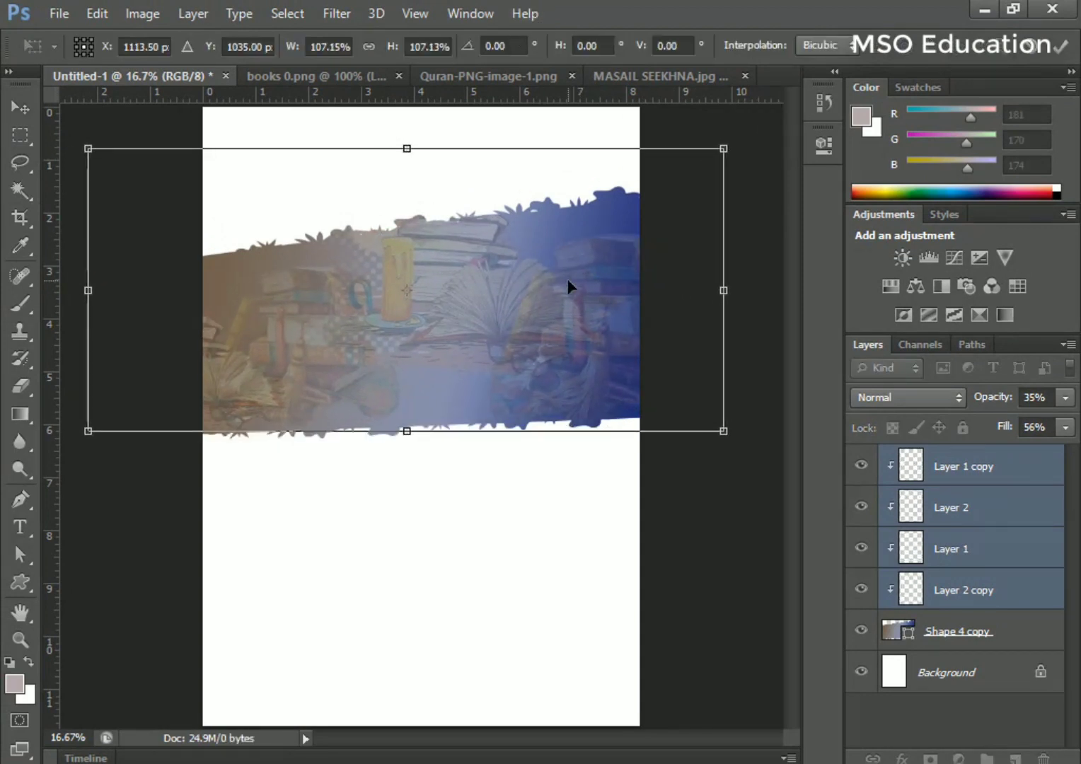
pyautogui.press('Return')
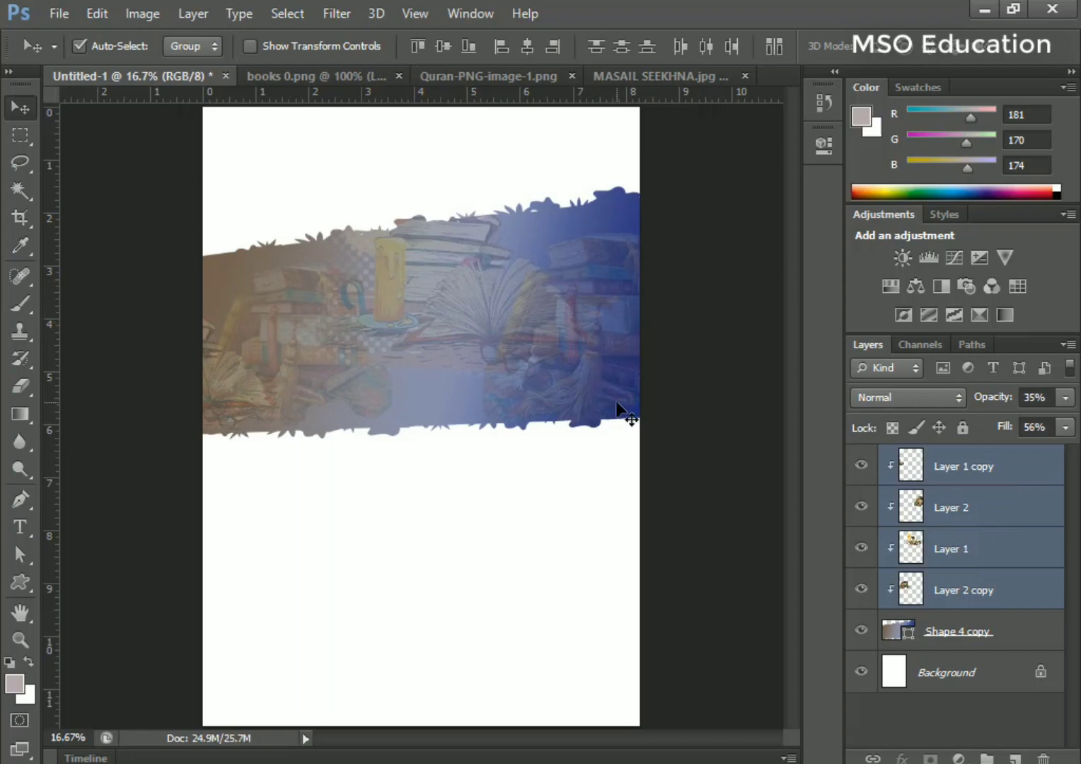
# Darken the band's brown-to-blue gradient and group the band with its four clipped picture layers
pyautogui.click(907, 638)
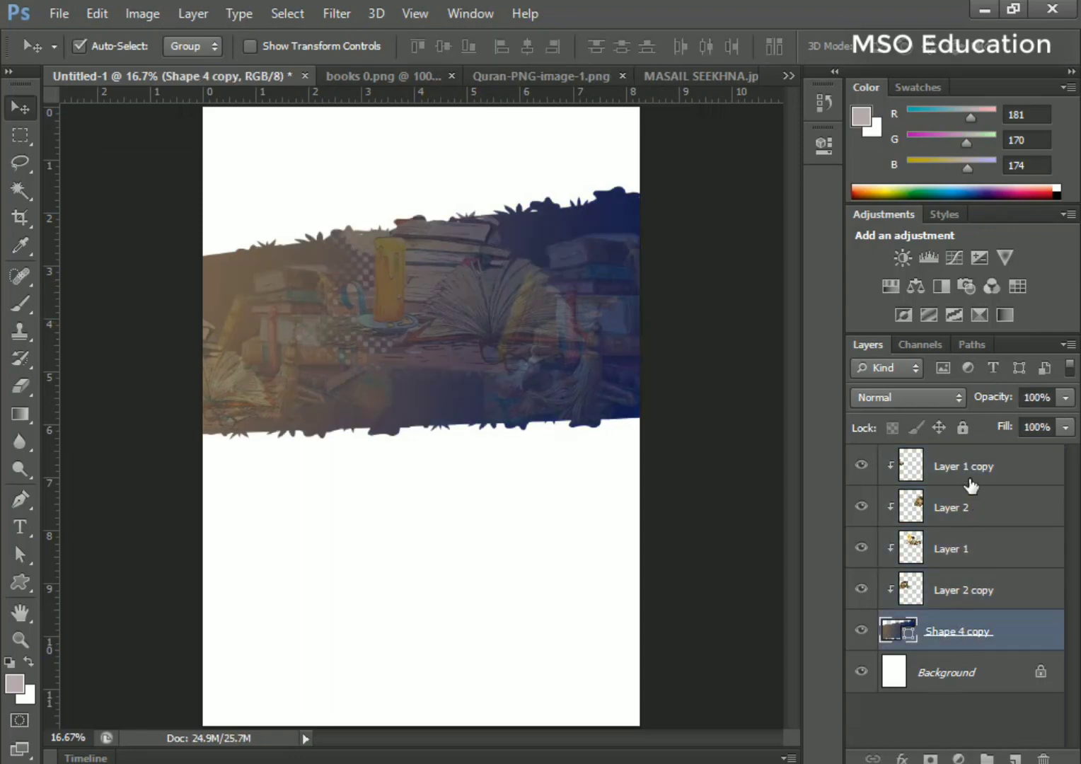
pyautogui.keyDown('shift'); pyautogui.click(972, 485); pyautogui.keyUp('shift')
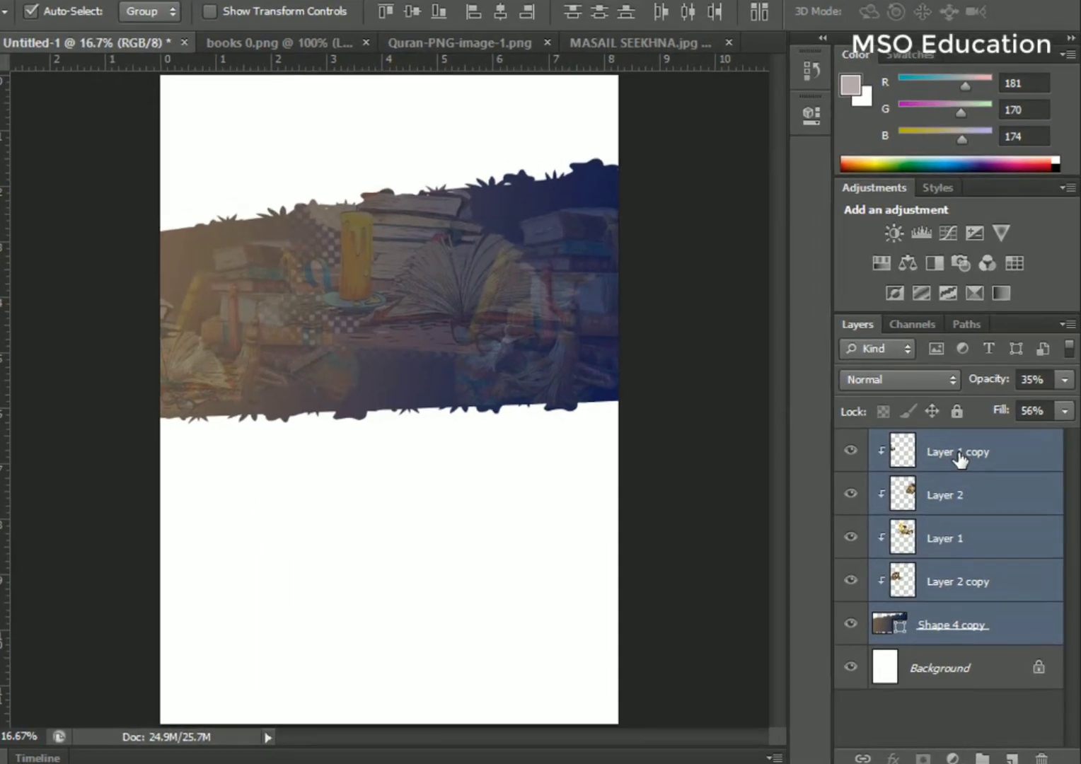
pyautogui.hotkey('ctrl', 'g')
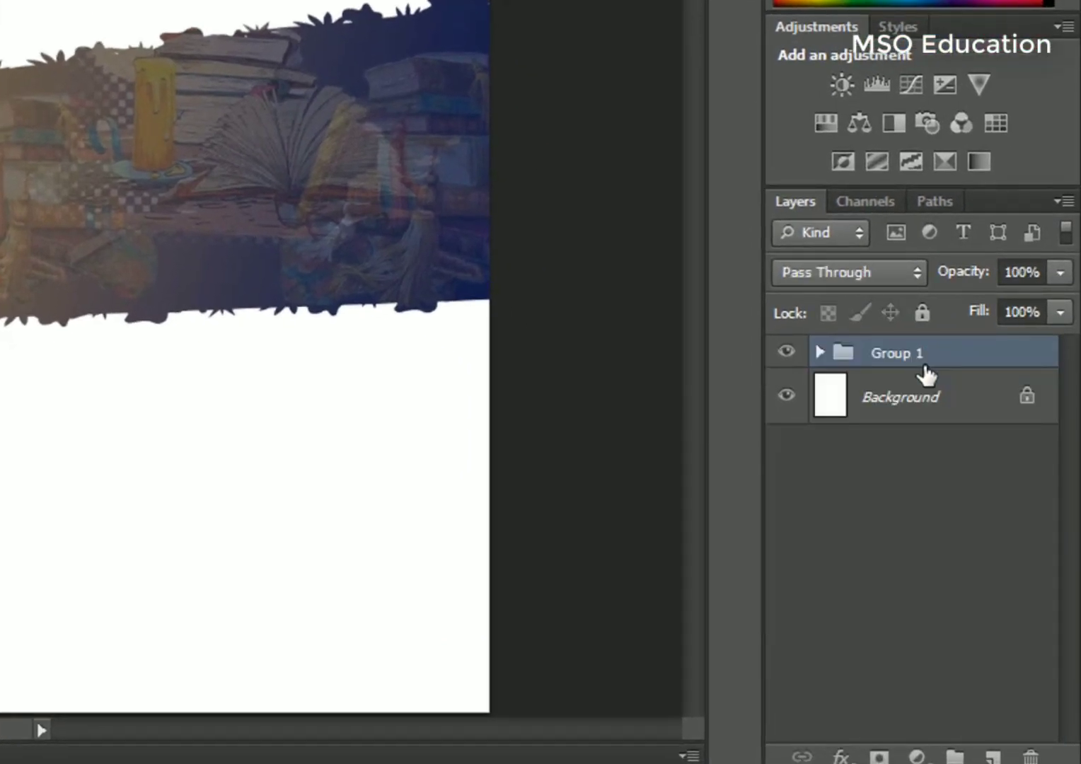
# Duplicate Group 1, place the copy below the original and merge the copy into a single layer
pyautogui.hotkey('ctrl', 'j')
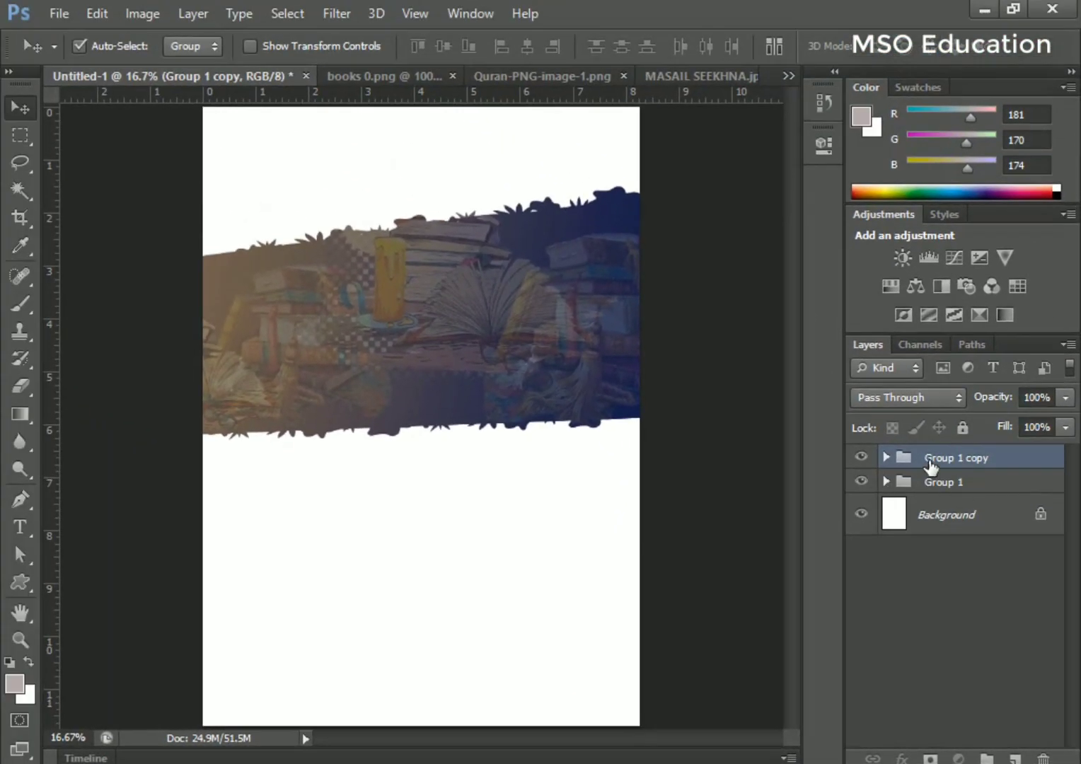
pyautogui.moveTo(930, 465); pyautogui.dragTo(940, 497)
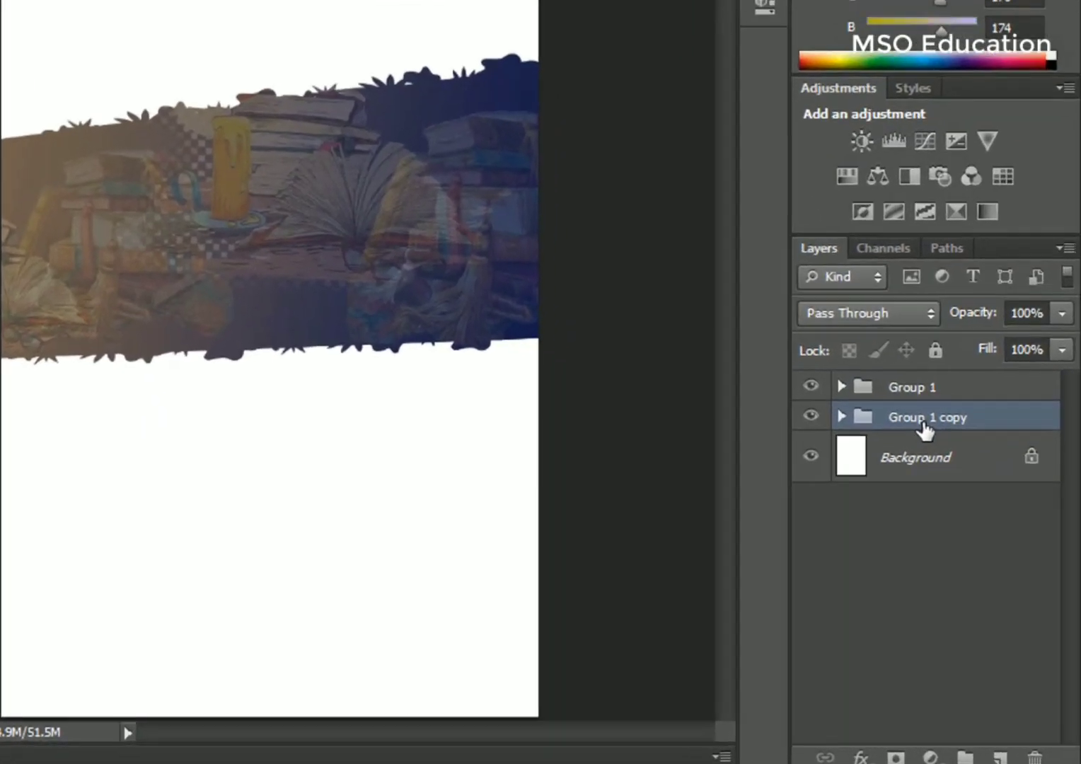
pyautogui.hotkey('ctrl', 'e')
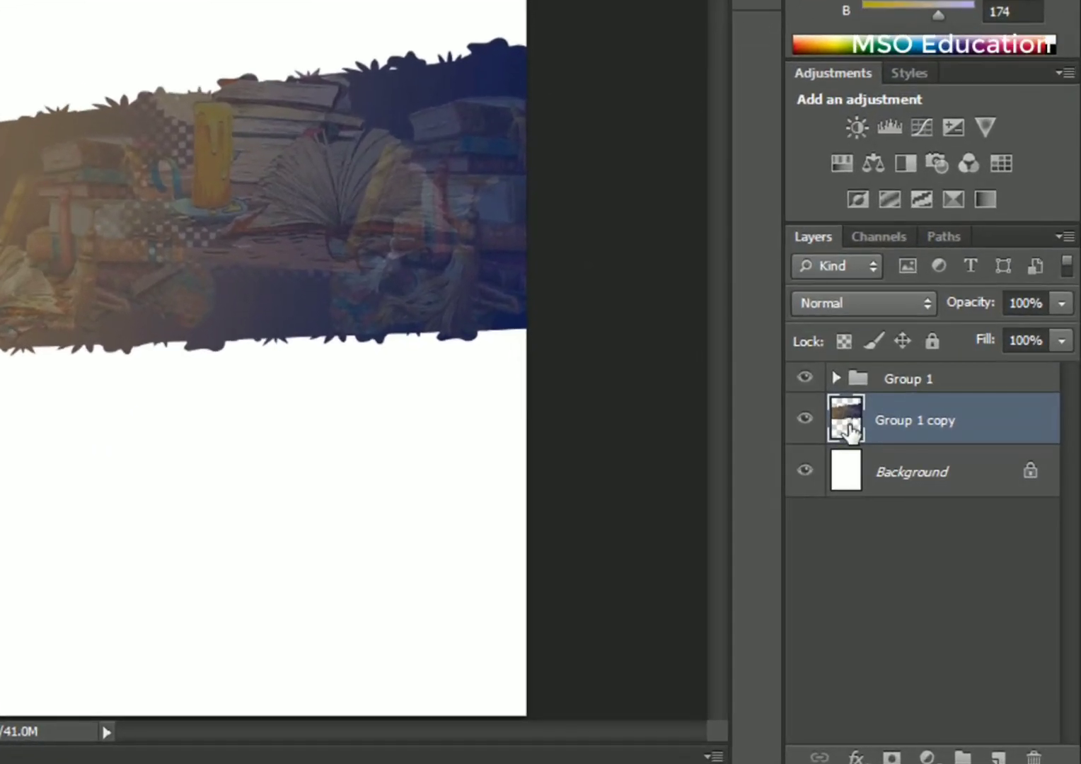
# Load the outline of the Group 1 copy layer as a selection and fill it with white
pyautogui.keyDown('ctrl'); pyautogui.click(849, 429); pyautogui.keyUp('ctrl')
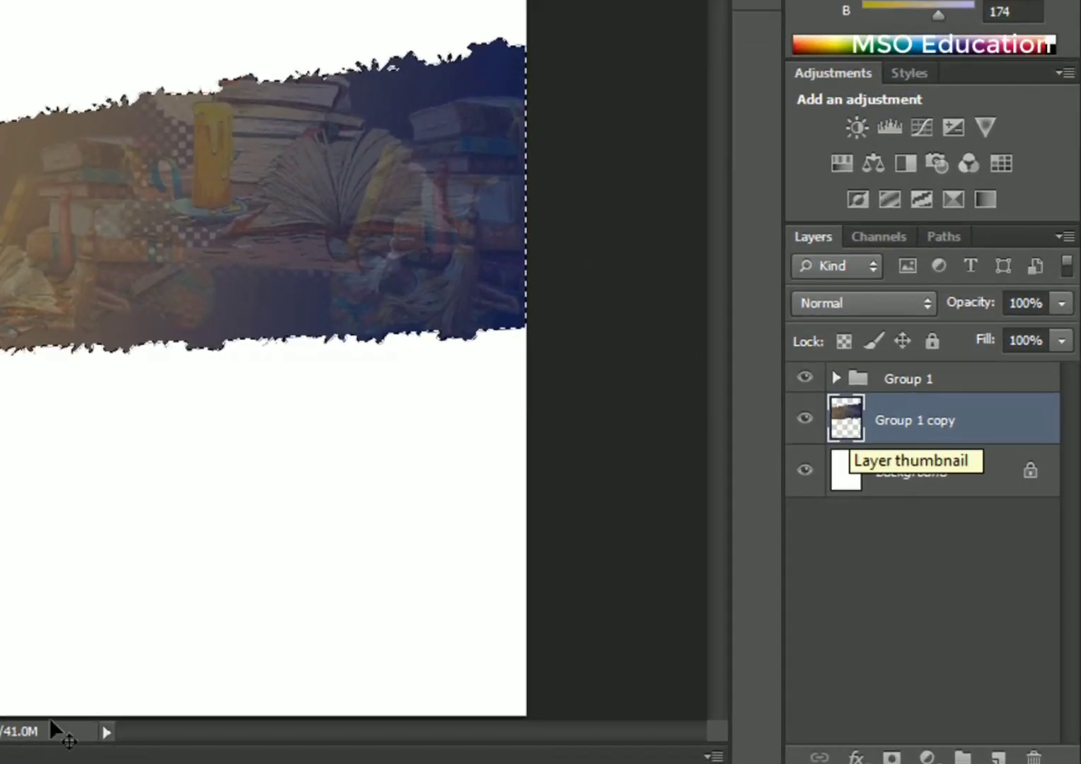
pyautogui.click(9, 663)
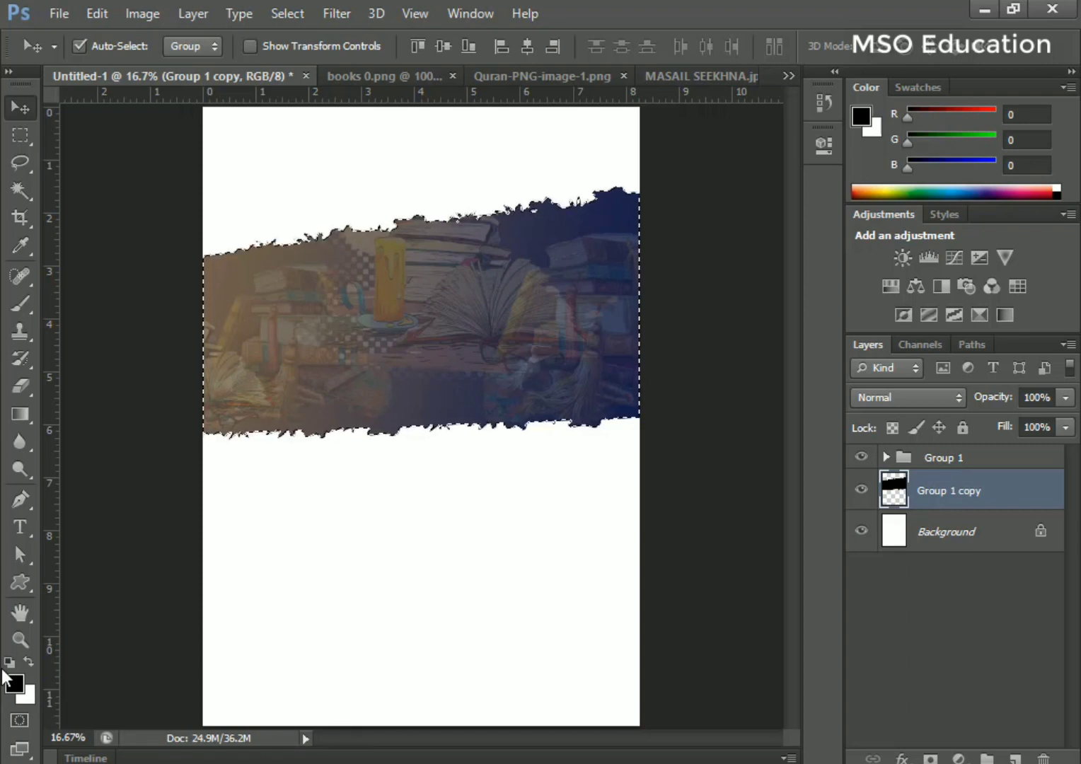
pyautogui.hotkey('ctrl', 'Delete')
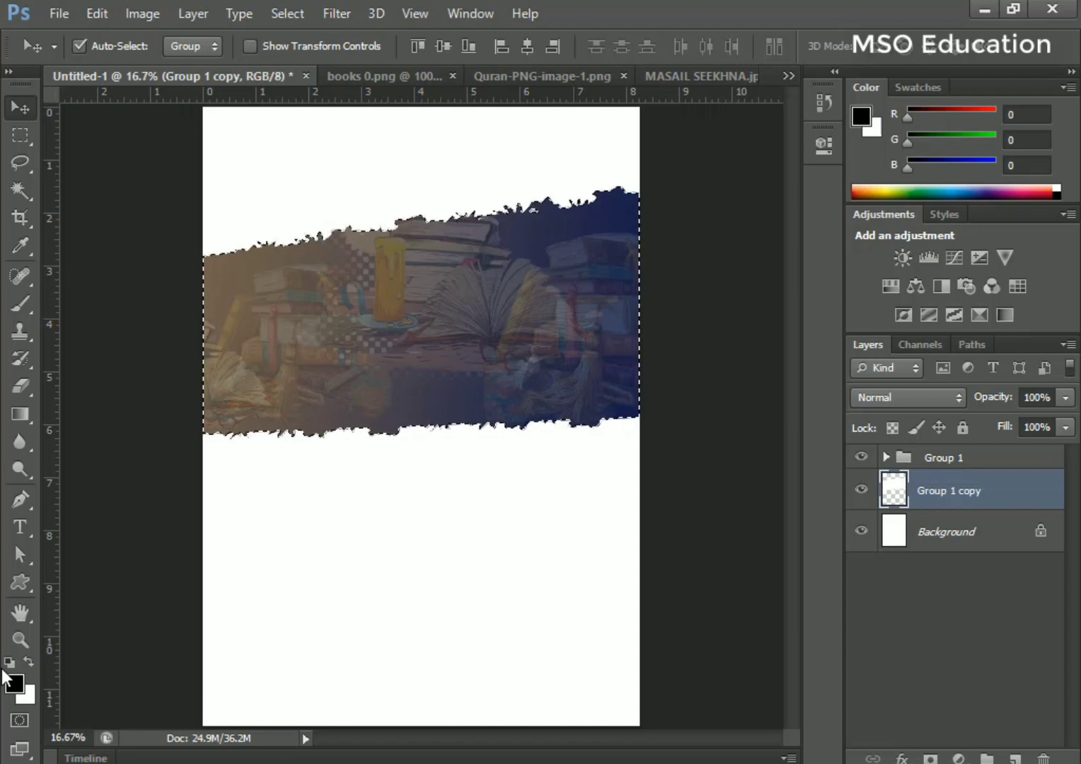
# Move the white Group 1 copy slightly down so it peeks out beneath the picture band's lower edge
pyautogui.hotkey('ctrl', 't')
pyautogui.hotkey('shift', 'Down')
pyautogui.hotkey('shift', 'Down')
pyautogui.hotkey('shift', 'Down')
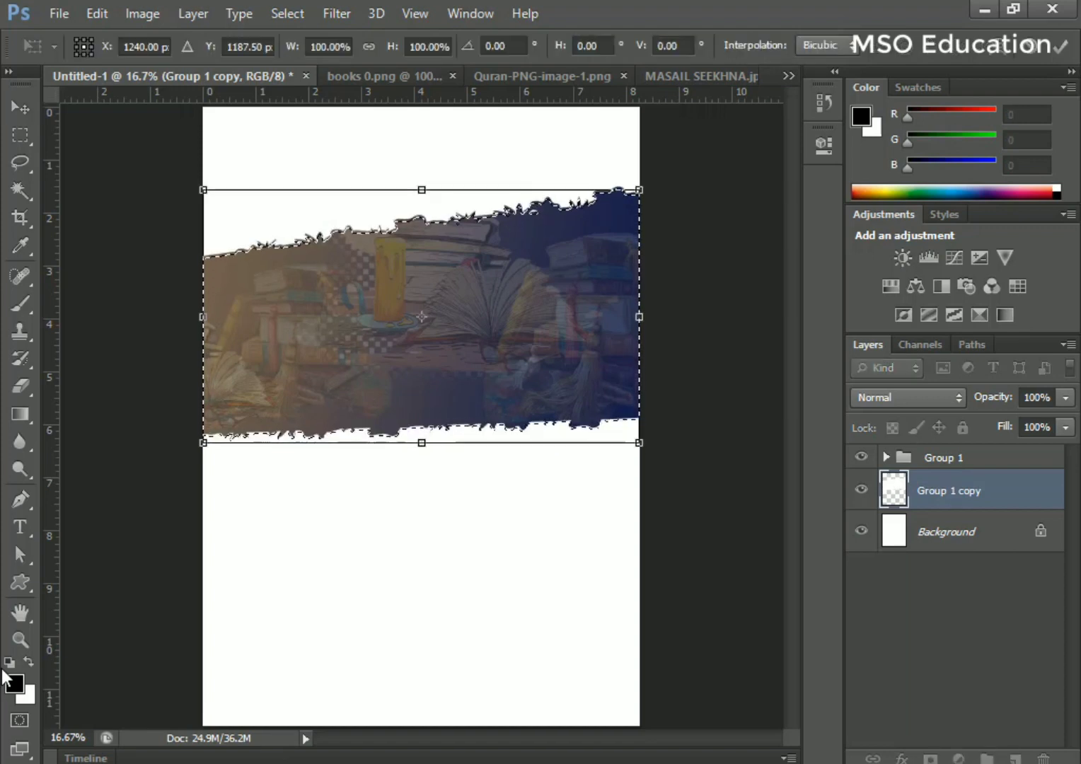
pyautogui.press('Up')
pyautogui.press('Up')
pyautogui.press('Up')
pyautogui.press('Up')
pyautogui.press('Up')
pyautogui.press('Up')
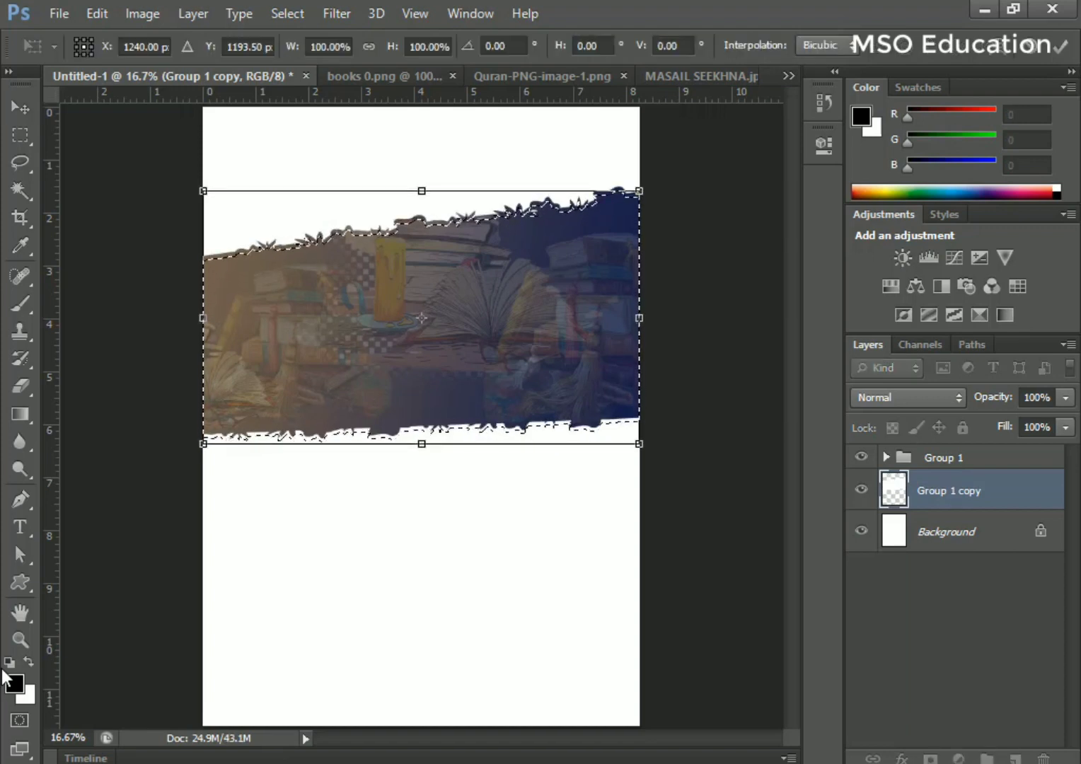
pyautogui.press('Return')
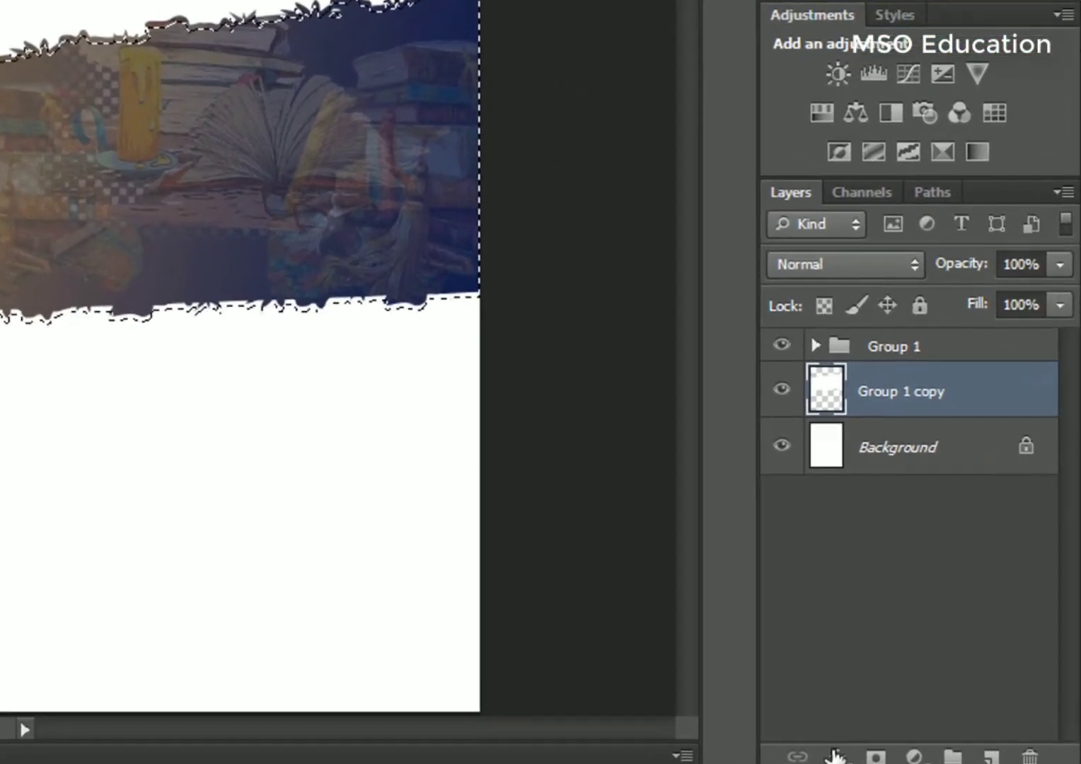
# Add a Drop Shadow to Group 1 copy with Use Global Light off and a slightly increased size
pyautogui.click(902, 758)
pyautogui.click(827, 743)
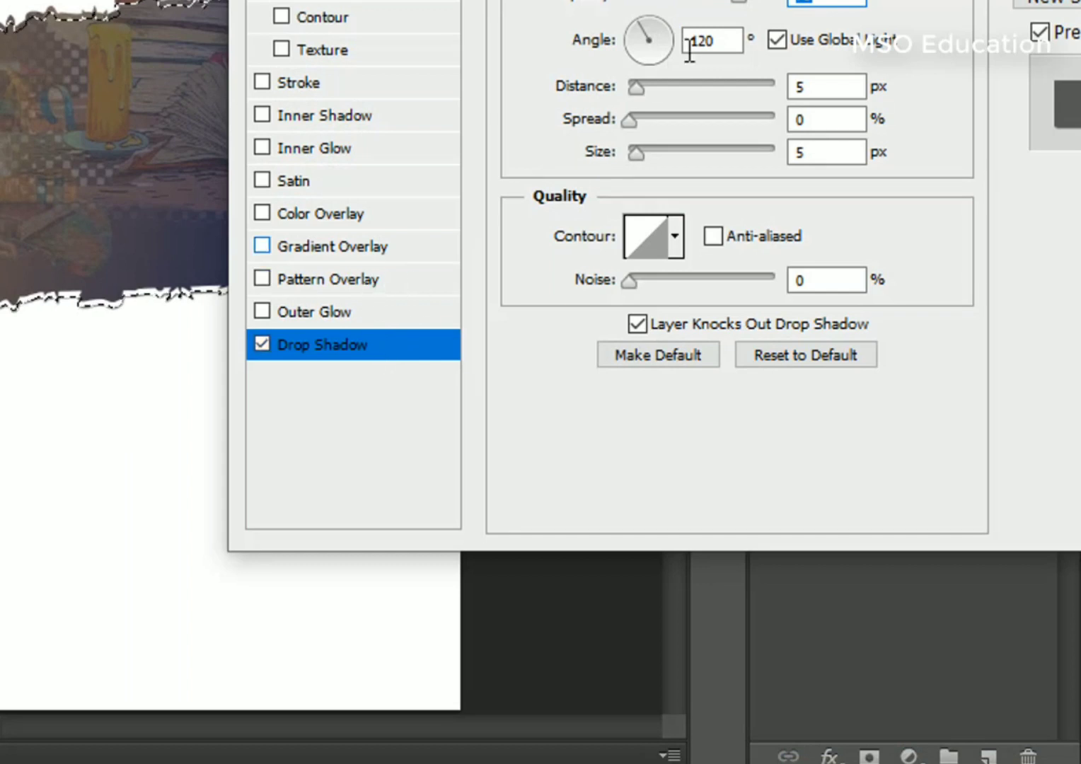
pyautogui.click(777, 40)
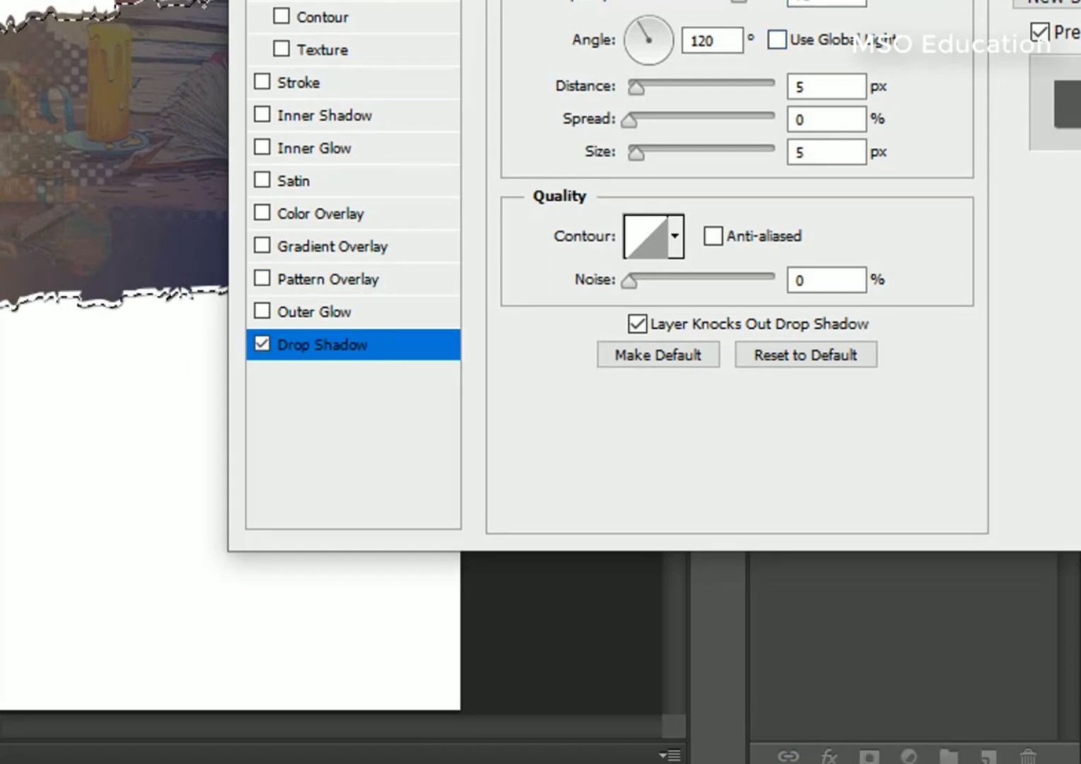
pyautogui.click(635, 153)
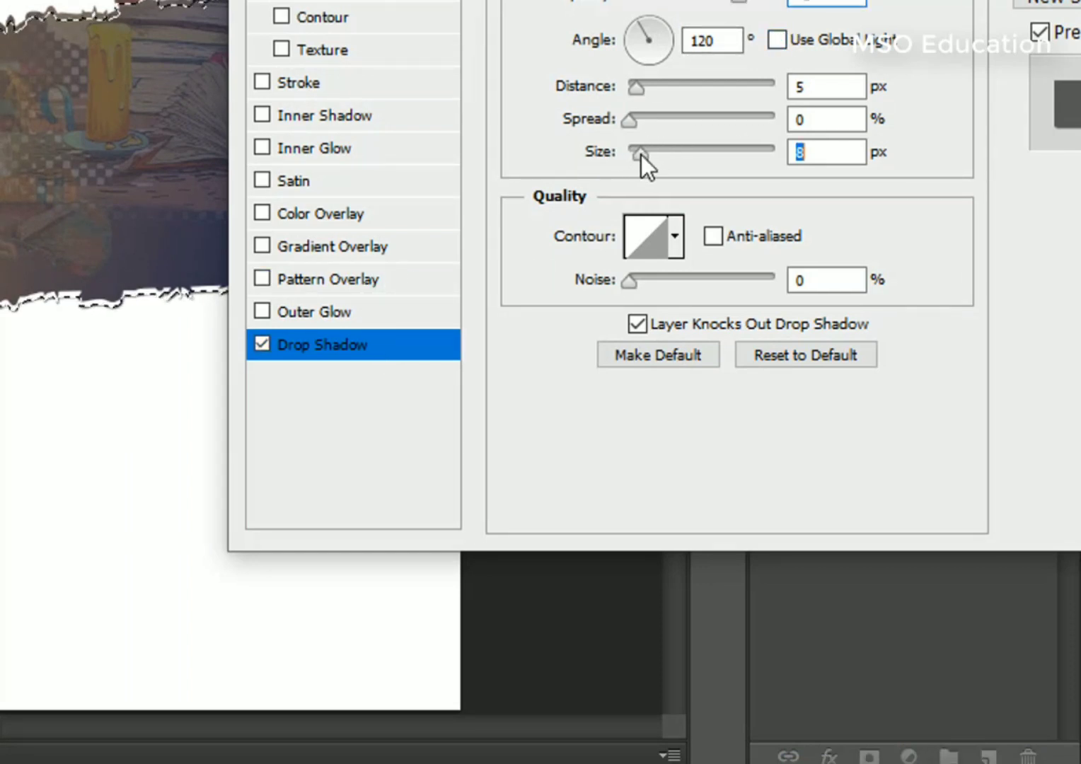
pyautogui.press('Up')
pyautogui.press('Up')
pyautogui.press('Up')
pyautogui.press('Return')
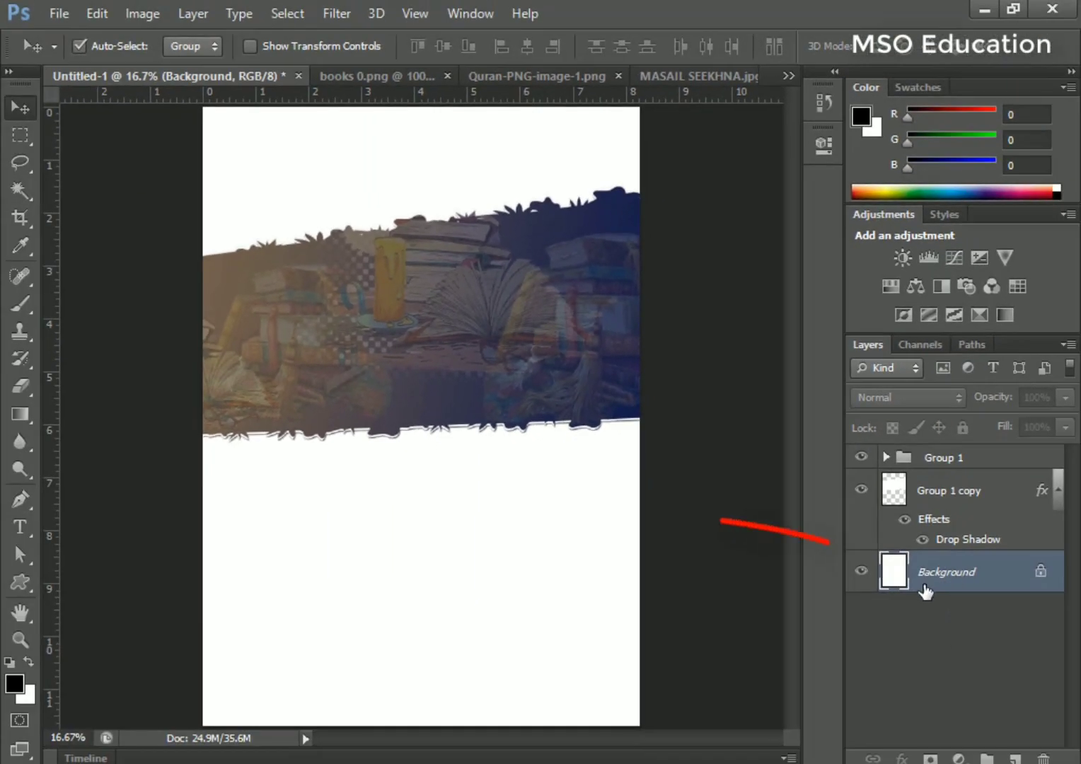
# Convert the Background into a regular layer and add a Gradient Fill layer above it
pyautogui.doubleClick(919, 585)
pyautogui.click(686, 247)
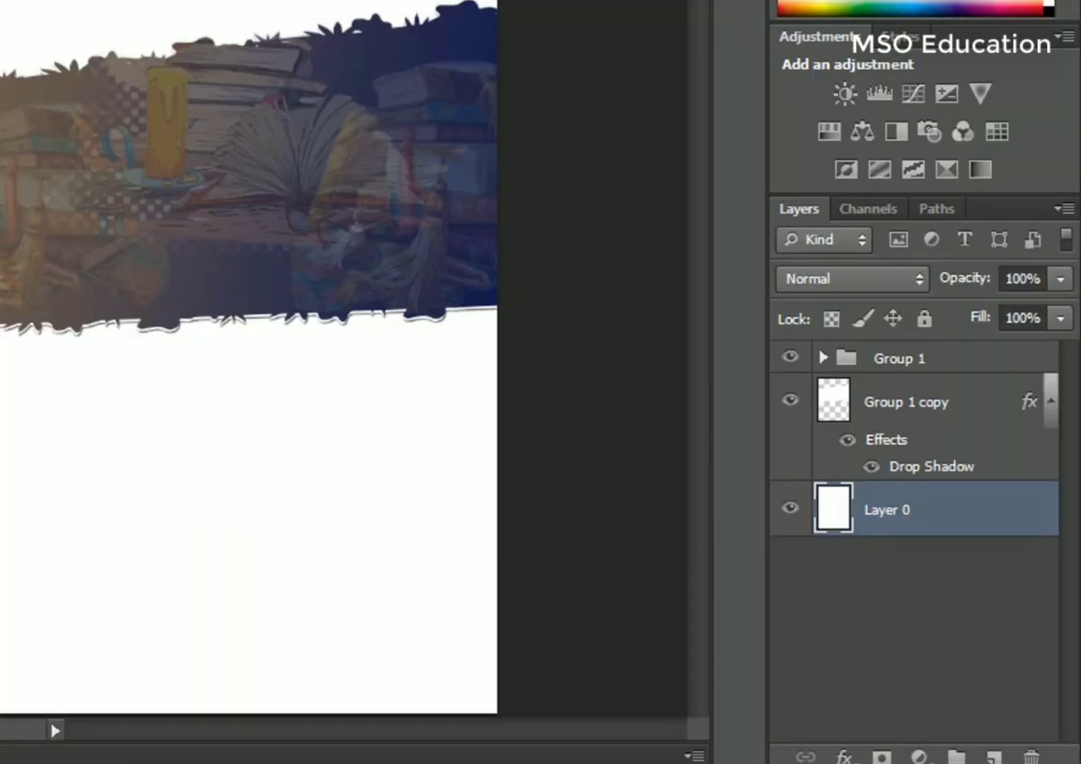
pyautogui.click(959, 757)
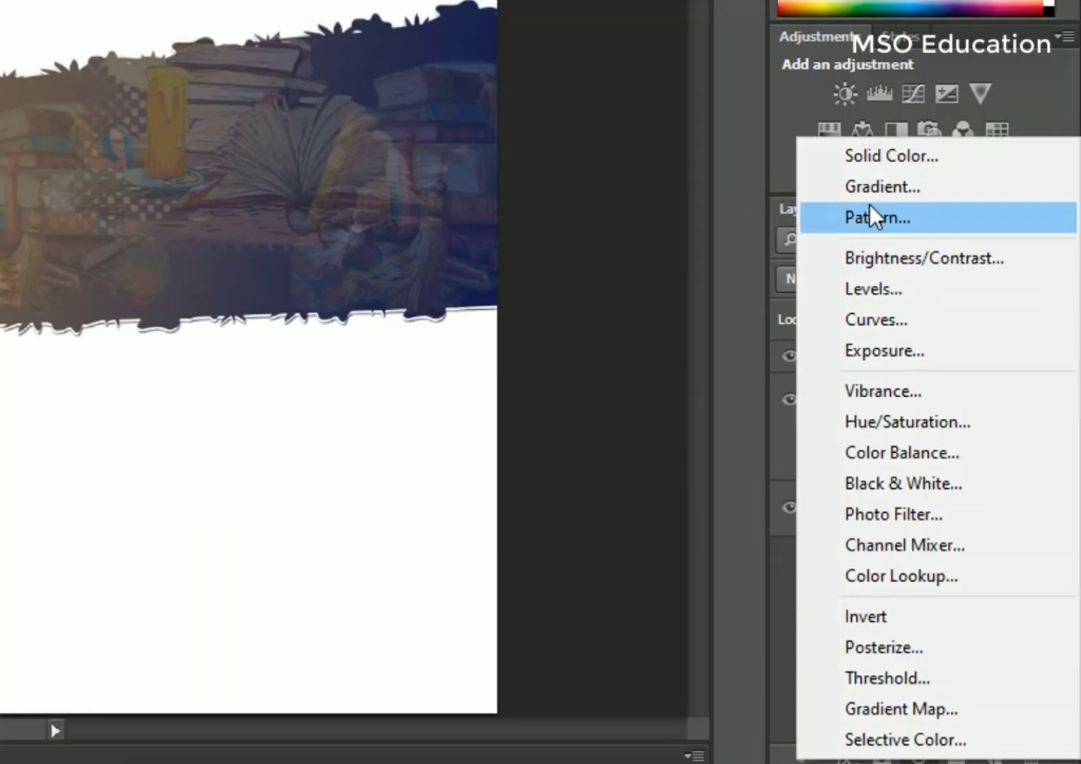
pyautogui.click(925, 334)
# Base the background gradient on the black-to-white preset and set its starting colour stop to grey 797979
pyautogui.click(684, 52)
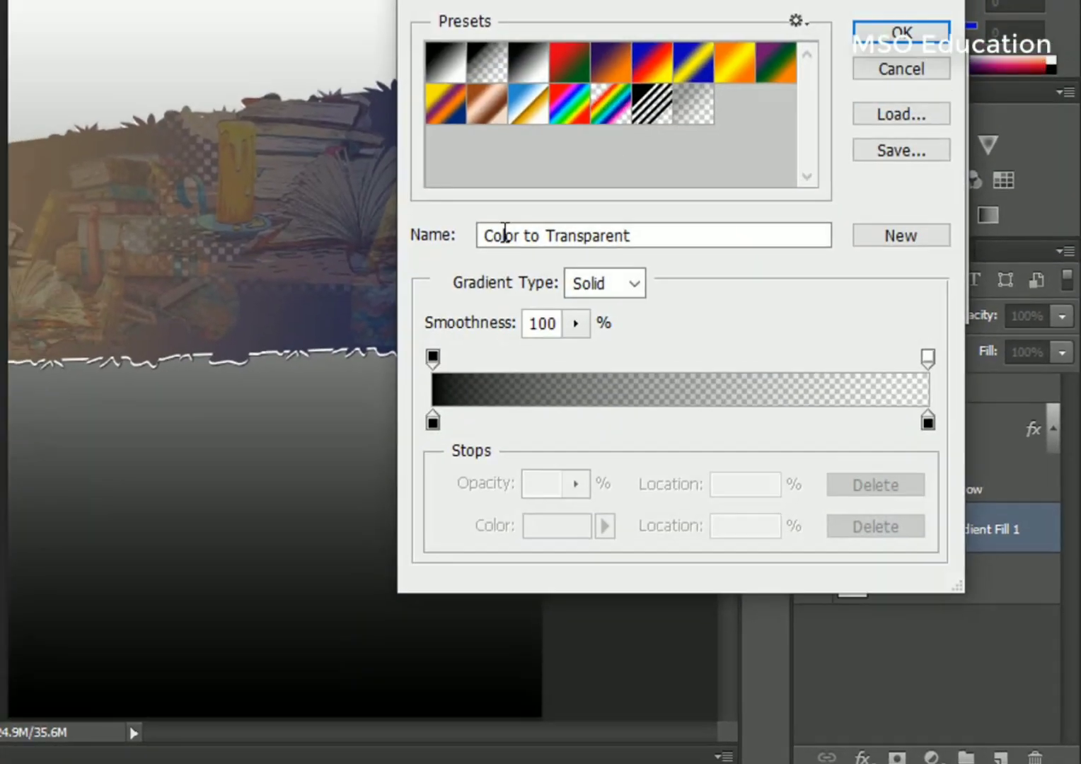
pyautogui.click(564, 107)
pyautogui.doubleClick(464, 439)
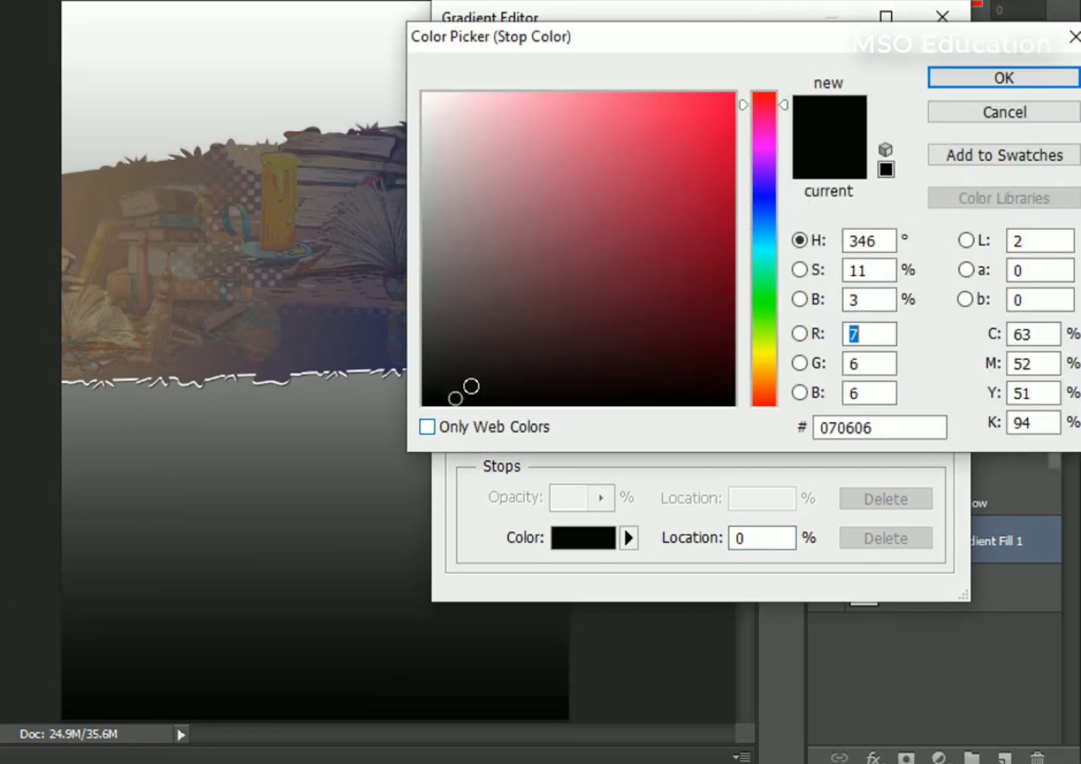
pyautogui.moveTo(459, 290)
pyautogui.mouseDown()
pyautogui.moveTo(423, 275)
pyautogui.moveTo(422, 258)
pyautogui.mouseUp()
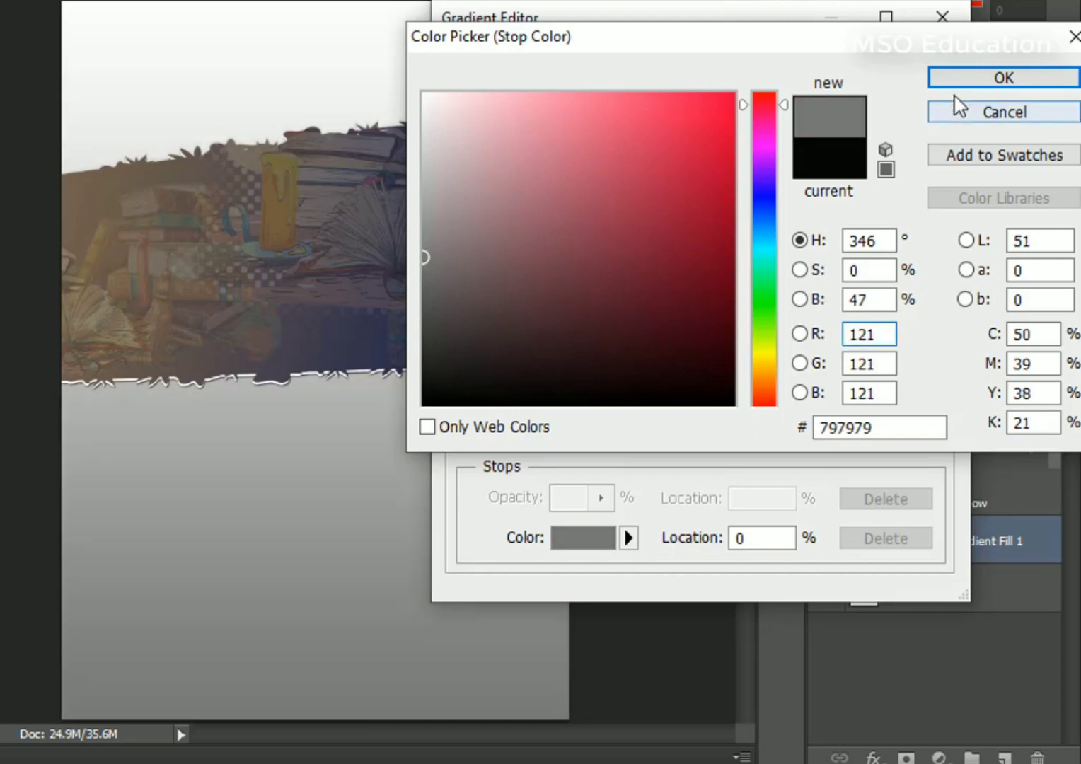
pyautogui.click(948, 85)
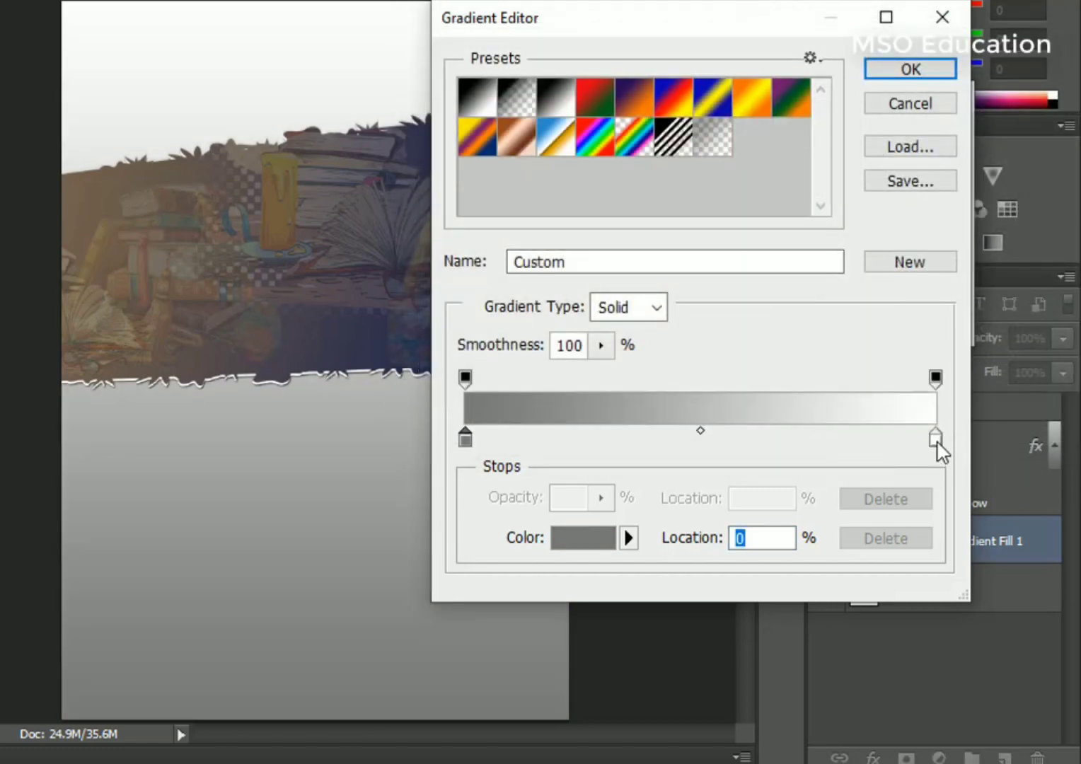
# Set the end colour stop of the background gradient to pale pinkish grey eadddd
pyautogui.doubleClick(936, 440)
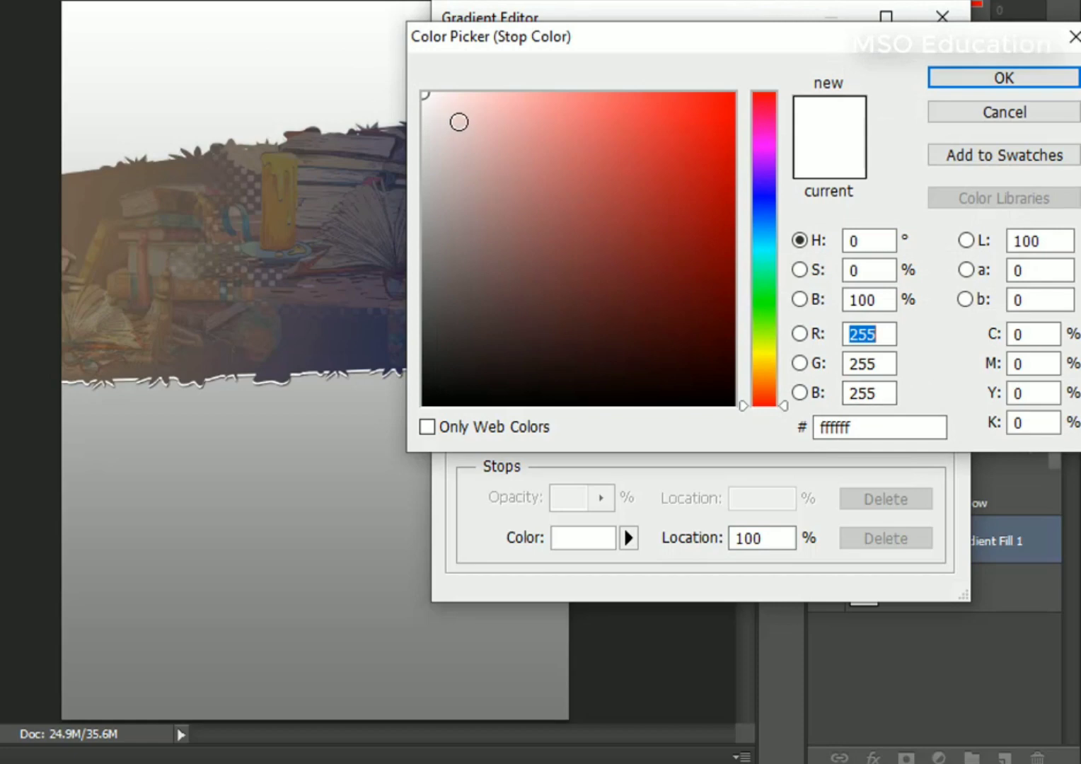
pyautogui.click(438, 118)
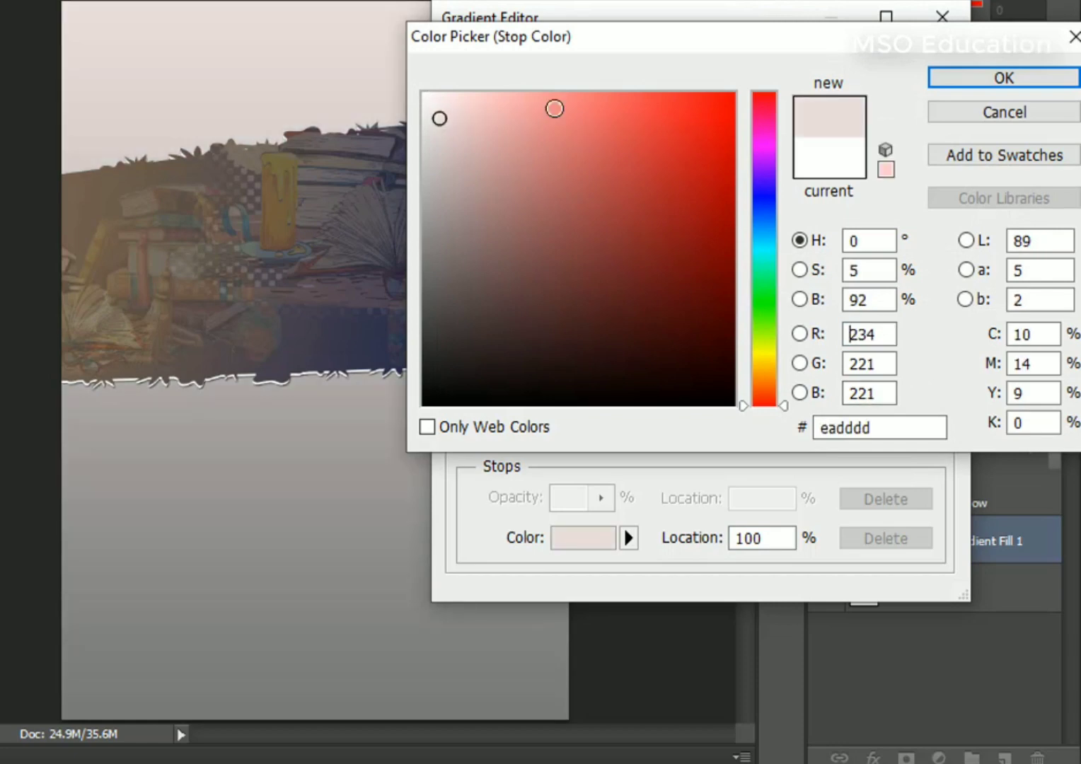
pyautogui.click(1030, 82)
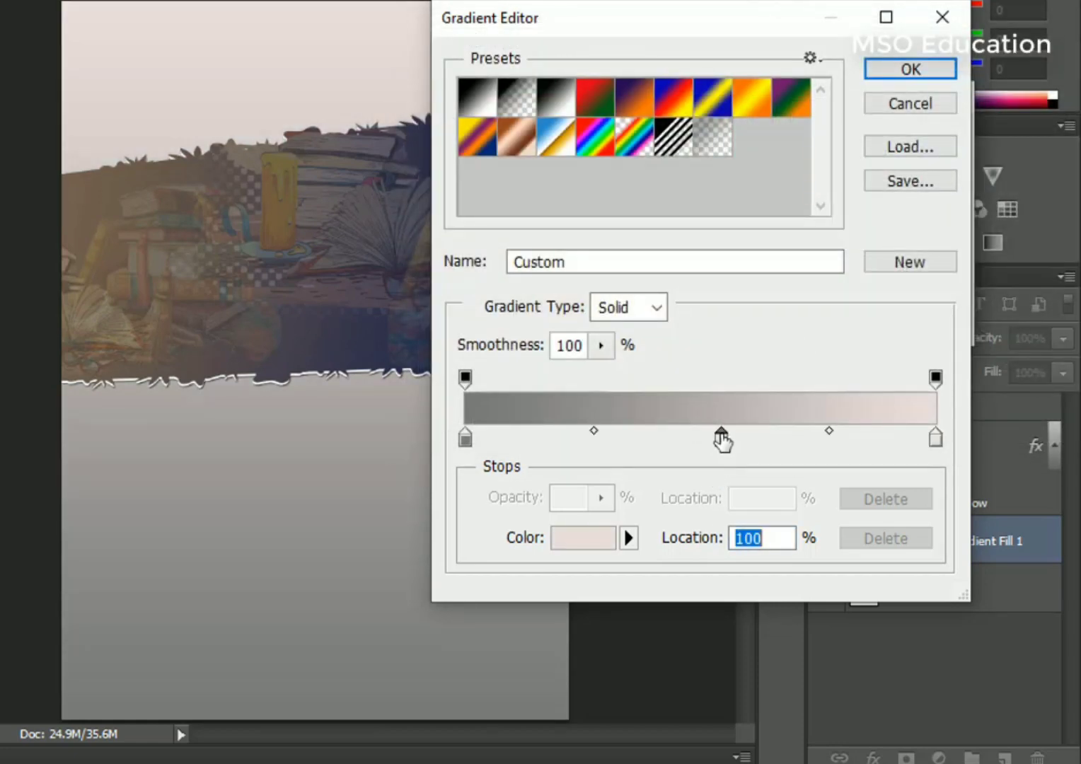
# Add a middle colour stop to the background gradient and make it white
pyautogui.doubleClick(721, 438)
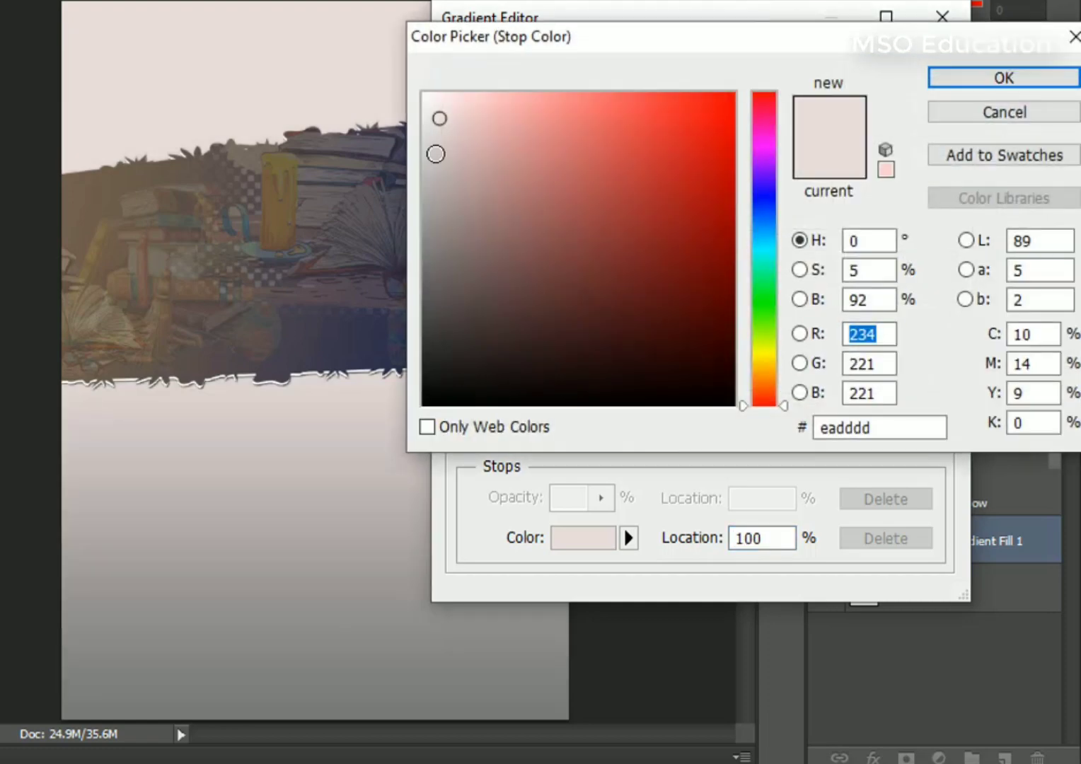
pyautogui.click(425, 94)
pyautogui.click(948, 83)
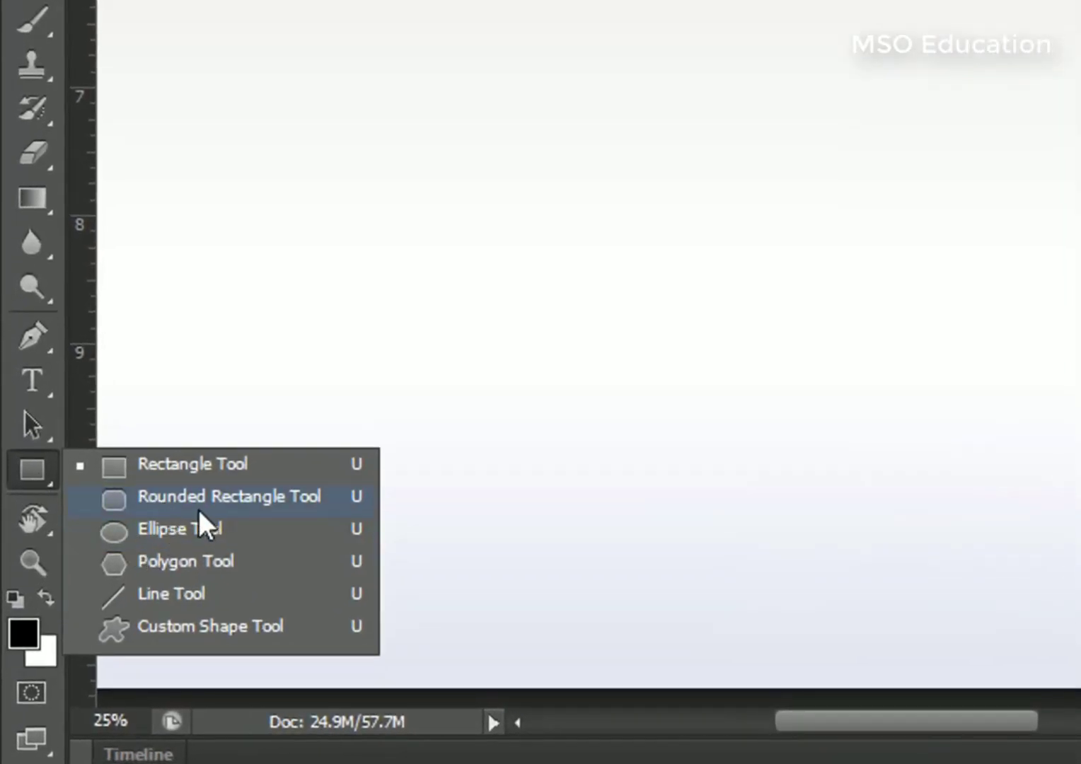
# Draw a rounded rectangle about 496 by 100 px with a 50 px corner radius below the band's blue end
pyautogui.click(198, 500)
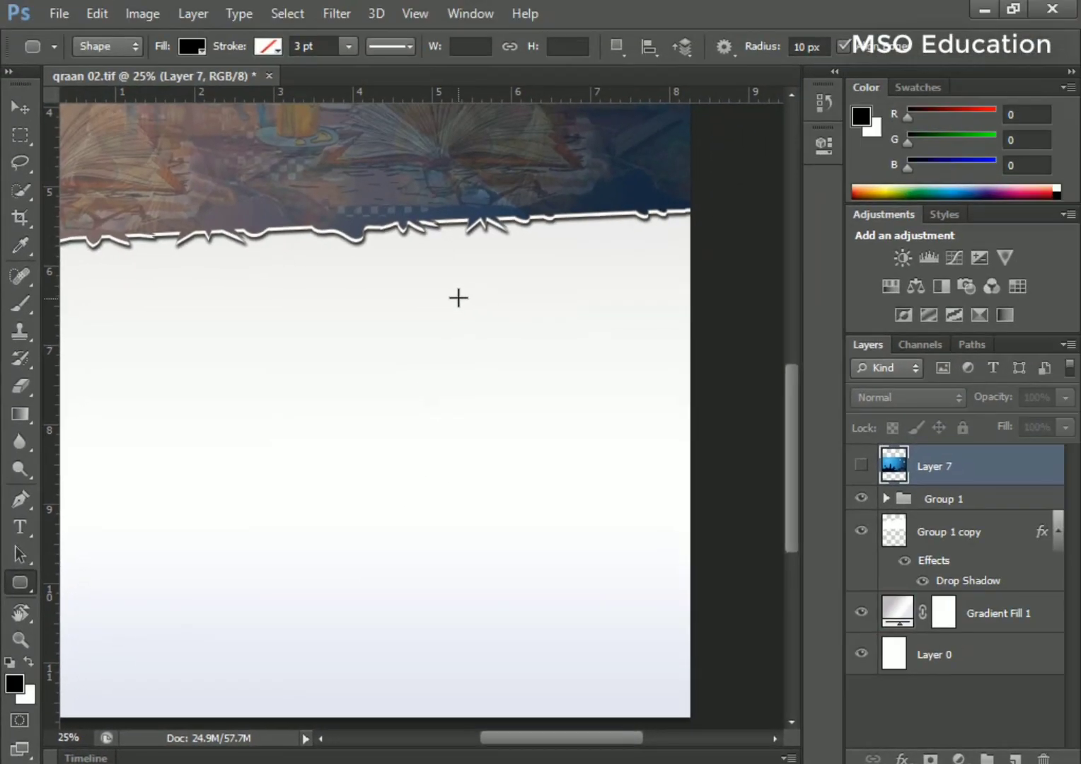
pyautogui.moveTo(458, 297); pyautogui.dragTo(628, 328)
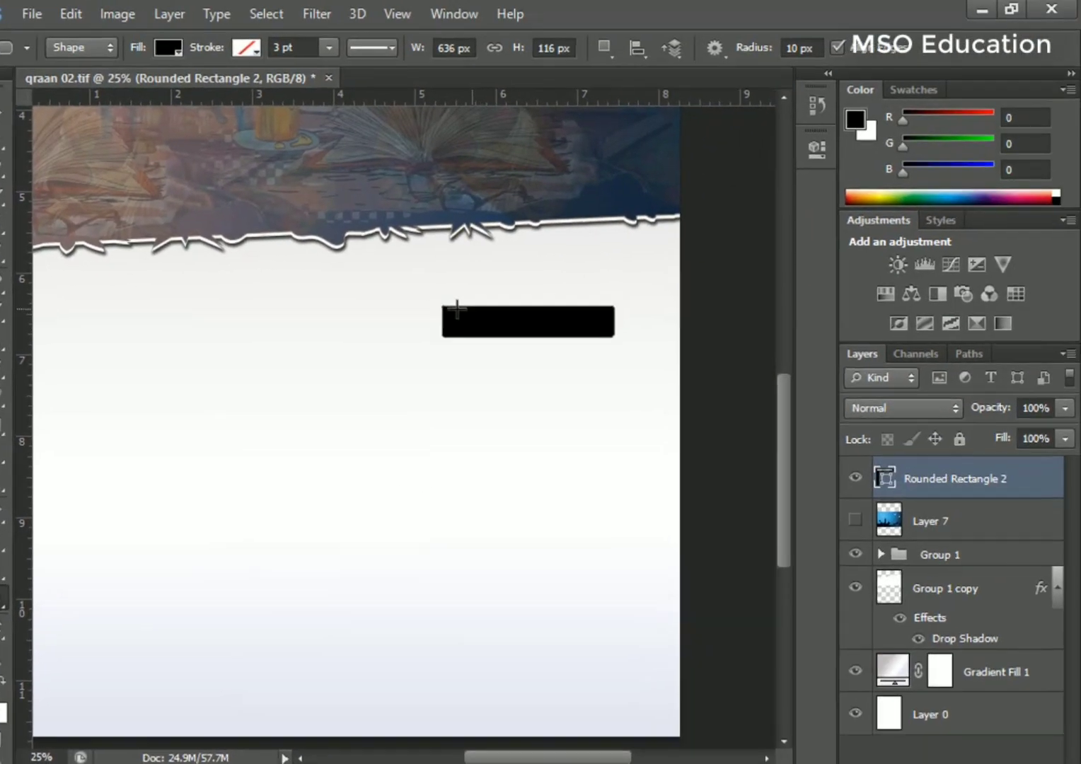
pyautogui.hotkey('ctrl', 'z')
pyautogui.click(797, 48)
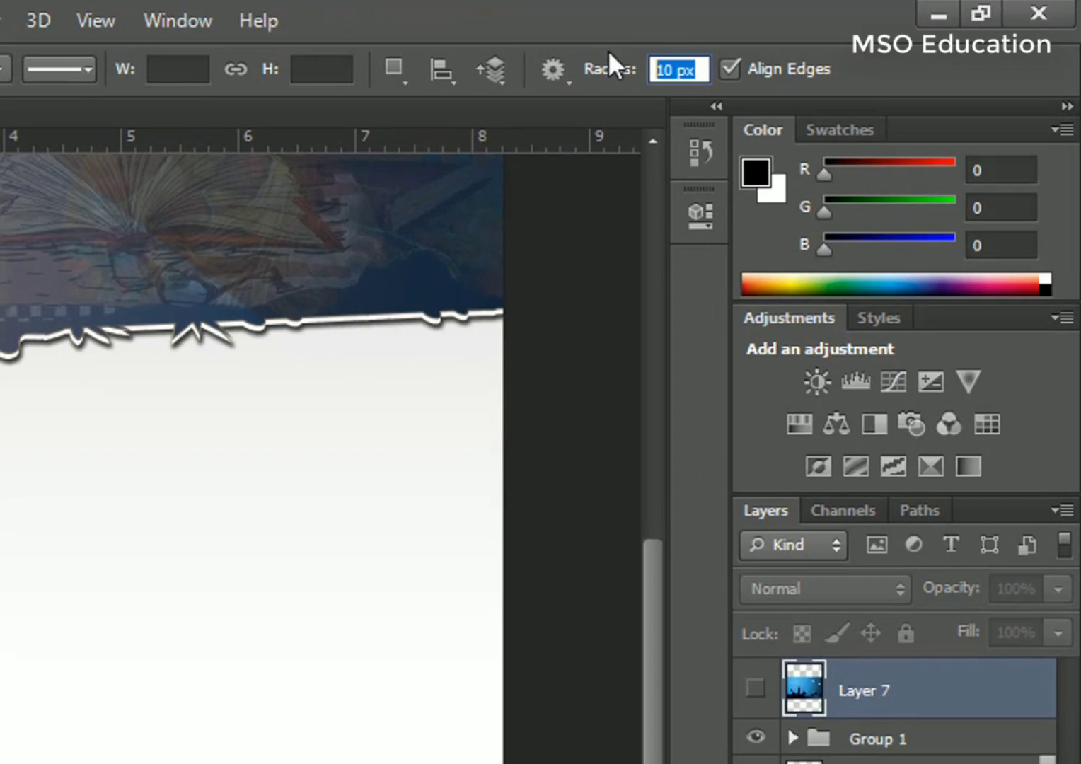
pyautogui.write('50')
pyautogui.press('Return')
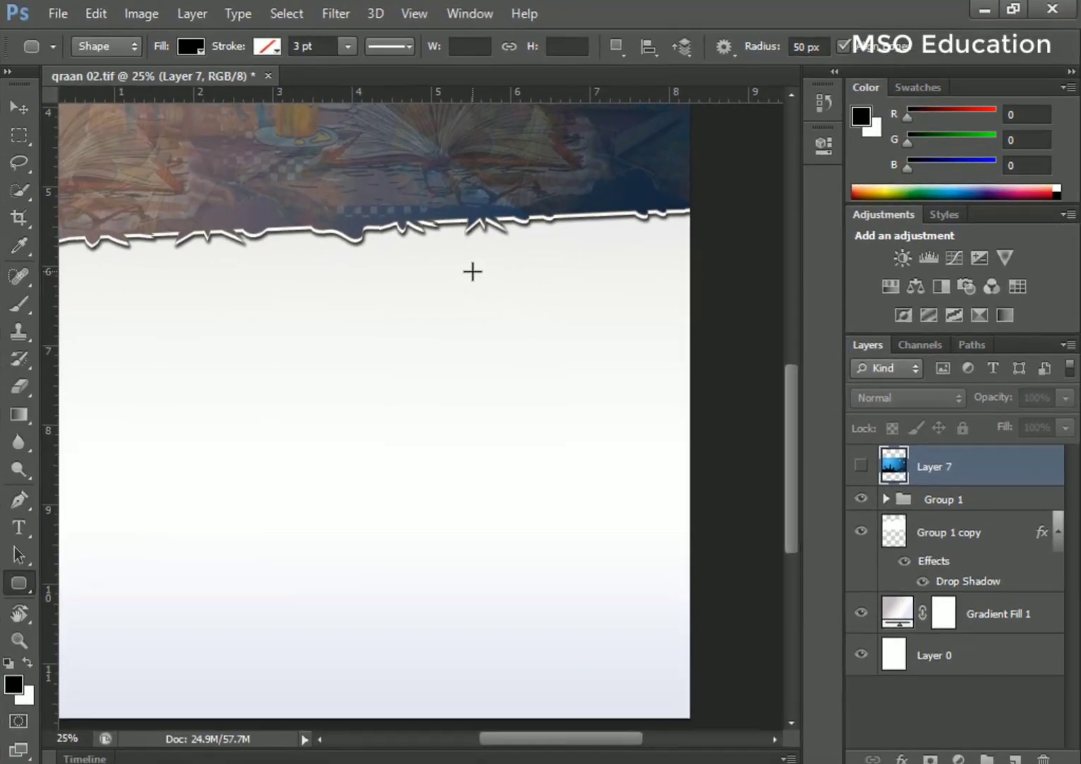
pyautogui.moveTo(181, 401); pyautogui.dragTo(393, 439)
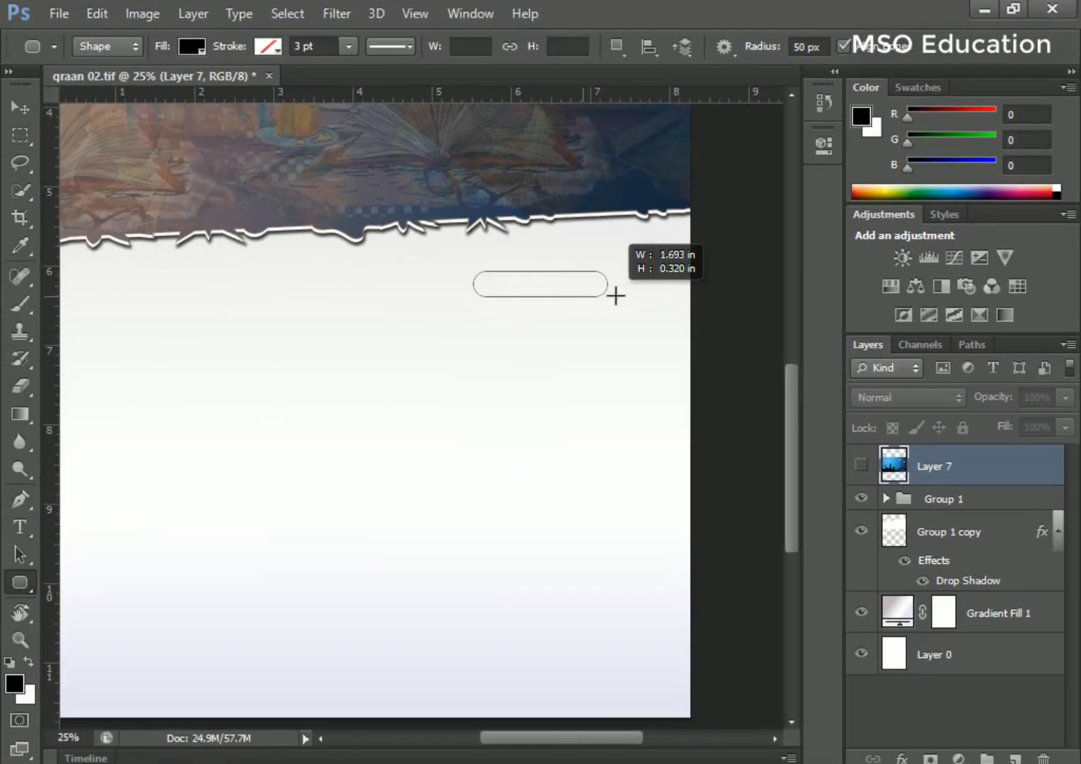
pyautogui.moveTo(615, 296); pyautogui.dragTo(603, 297)
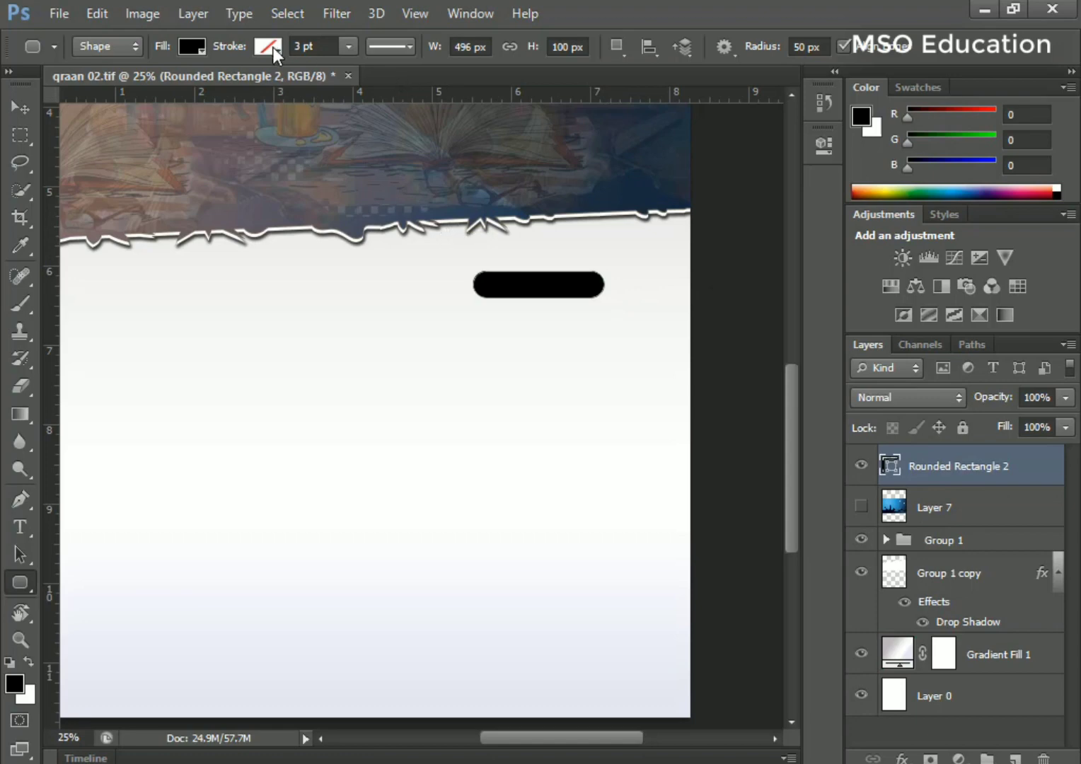
# Give the rounded rectangle a linear gradient fill and set its starting colour stop to dark blue 063b64
pyautogui.click(193, 44)
pyautogui.click(184, 91)
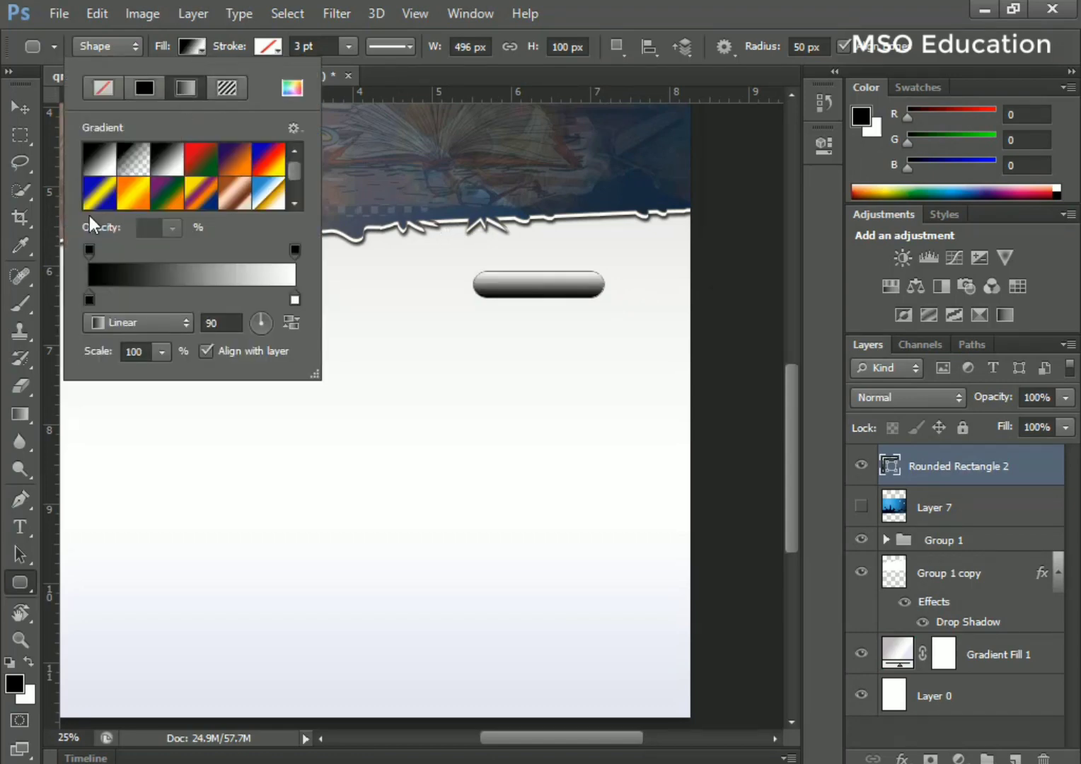
pyautogui.doubleClick(92, 298)
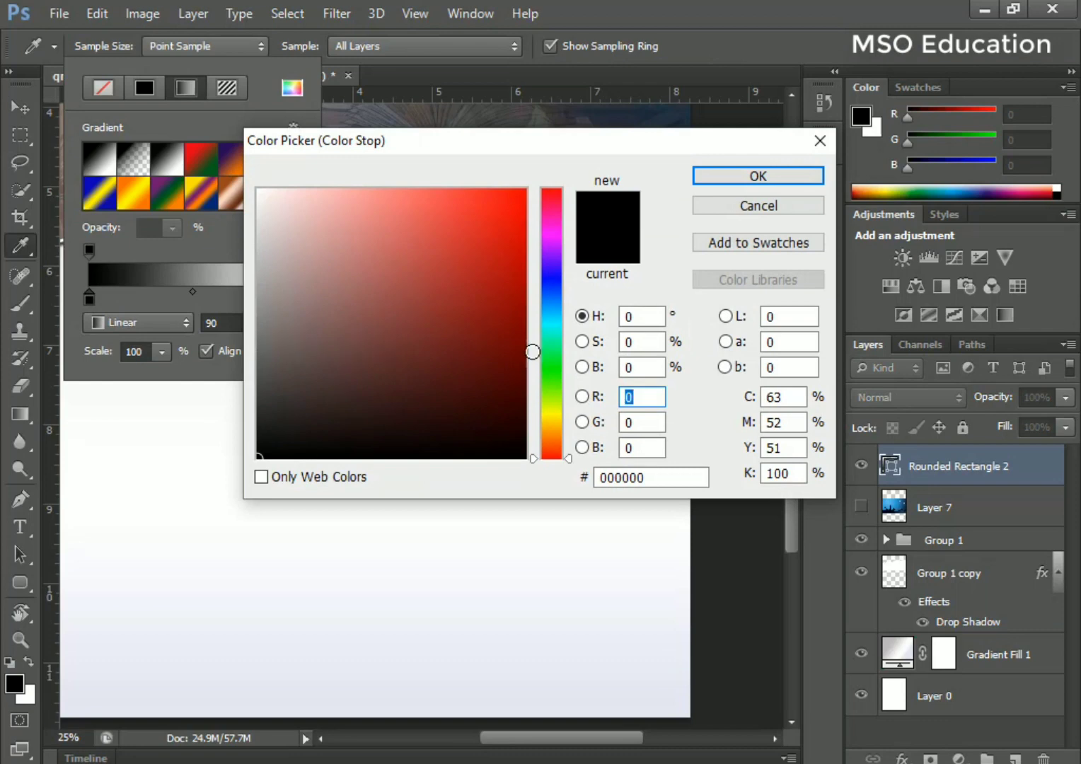
pyautogui.click(552, 304)
pyautogui.click(510, 352)
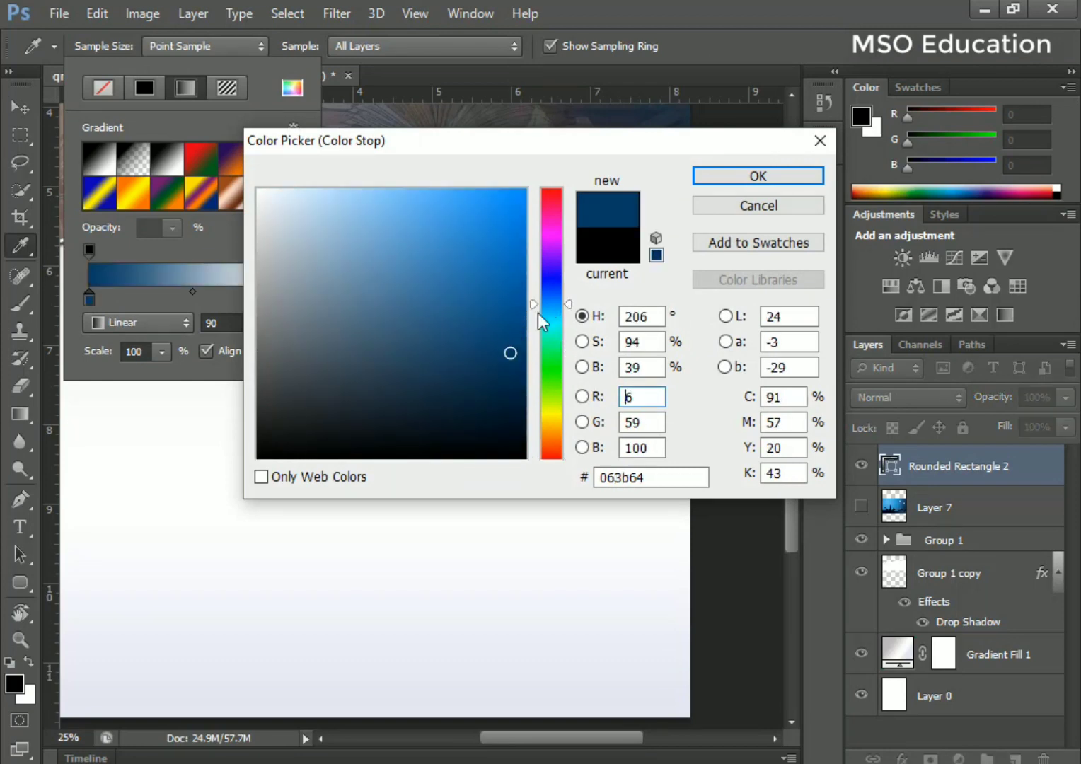
pyautogui.click(743, 178)
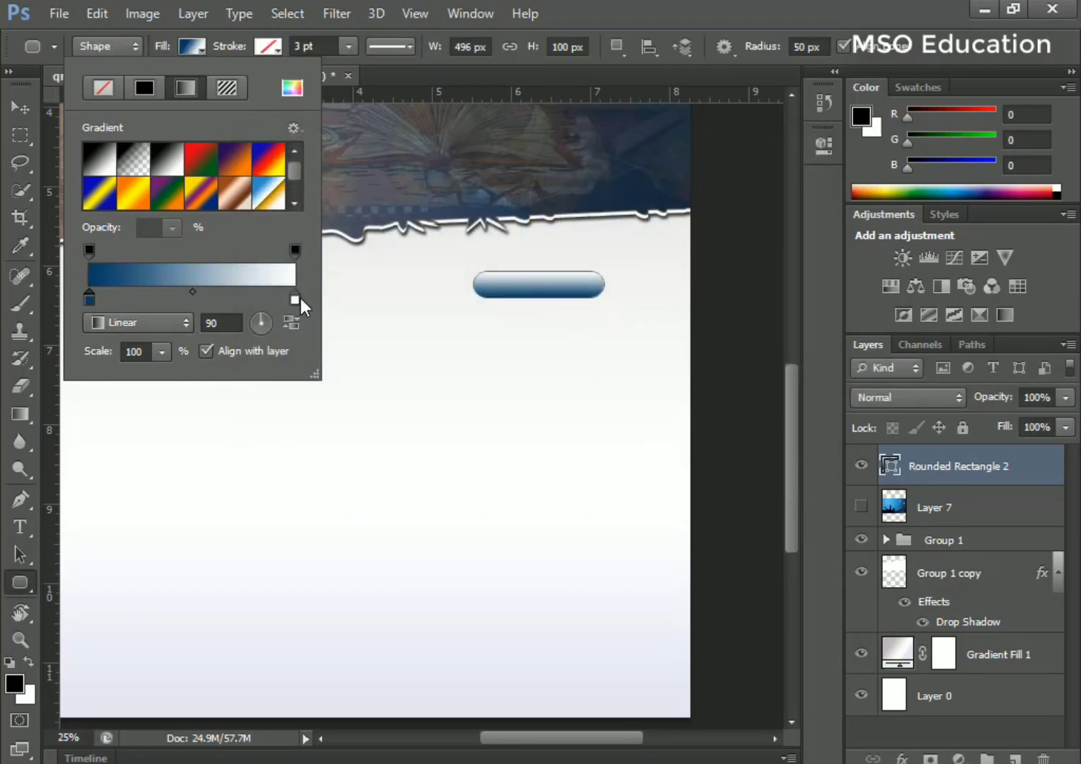
# Set the end colour stop of the rounded rectangle's gradient to a medium blue and the gradient angle to 167 degrees
pyautogui.doubleClick(294, 299)
pyautogui.click(552, 301)
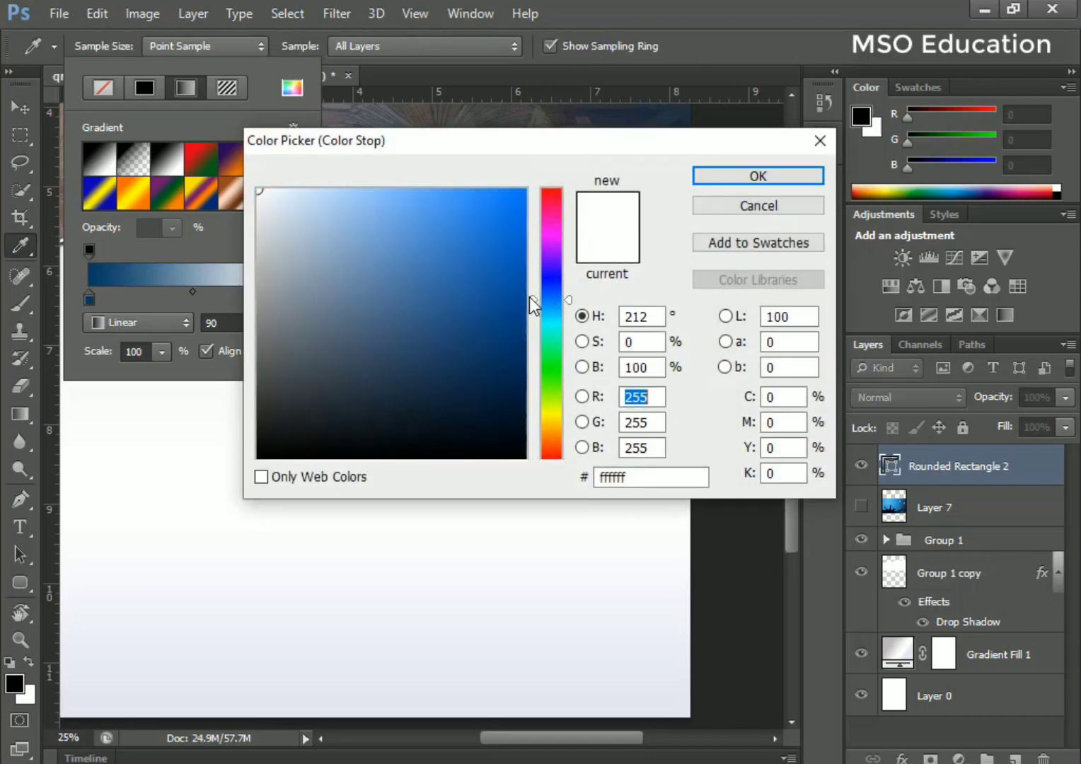
pyautogui.click(433, 266)
pyautogui.click(444, 296)
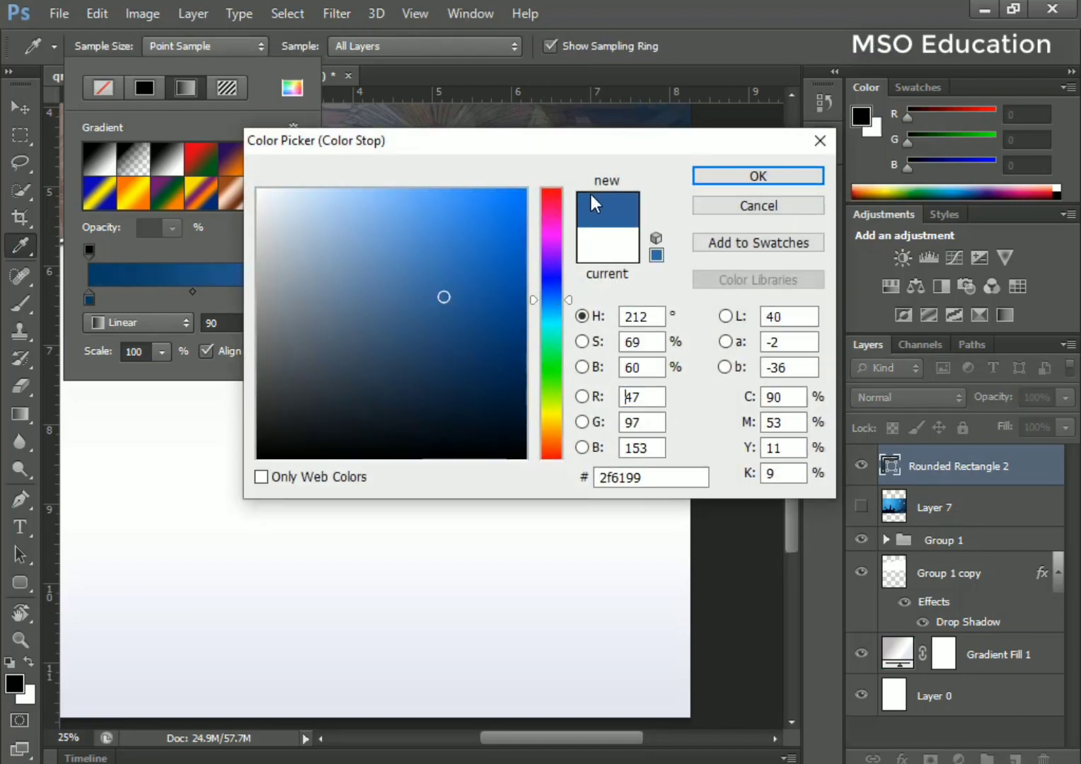
pyautogui.click(436, 277)
pyautogui.click(717, 181)
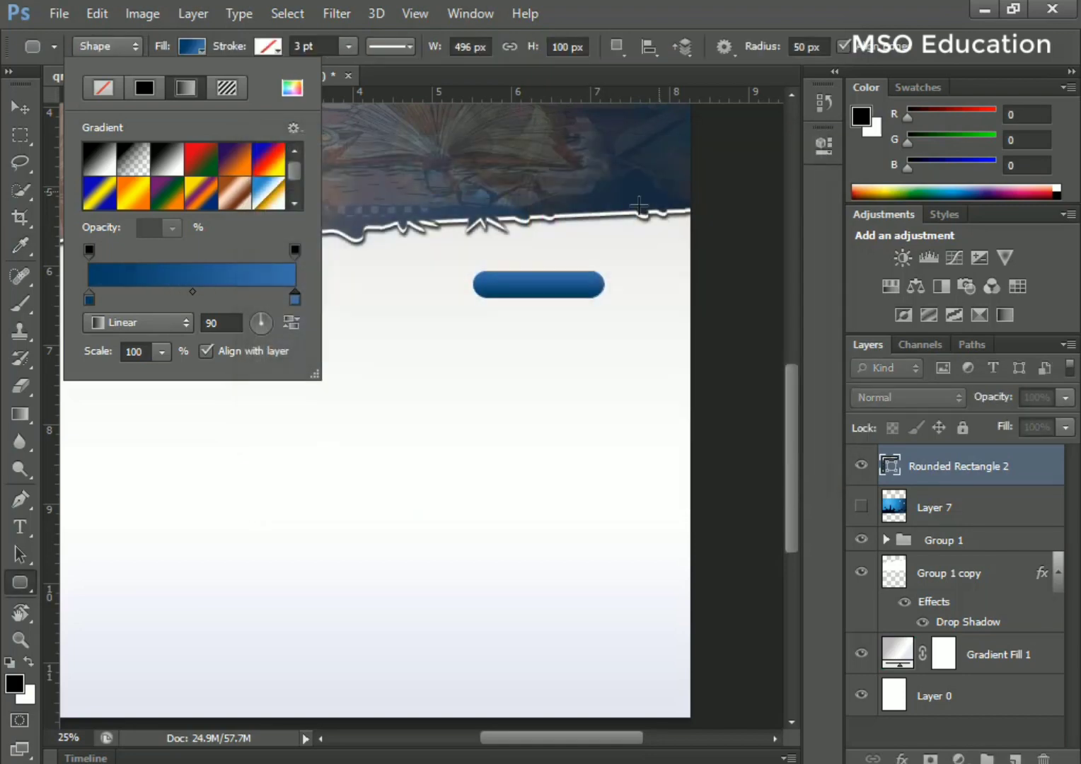
pyautogui.click(251, 321)
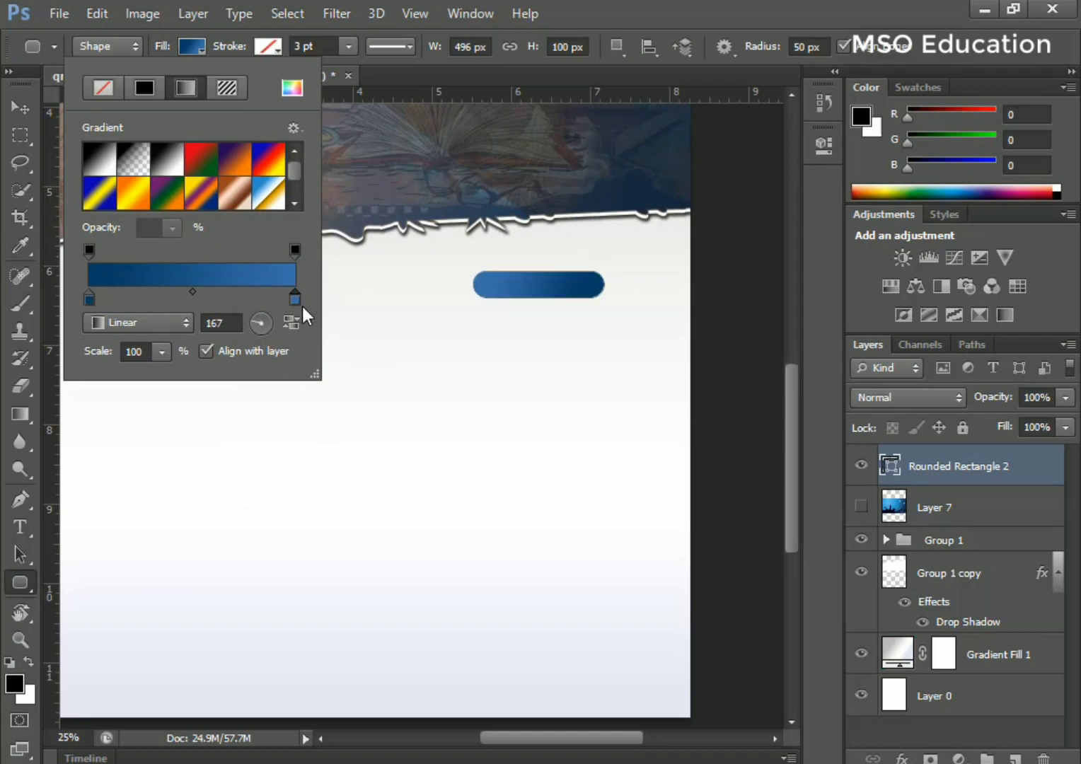
# Change the starting colour stop of the rounded rectangle's gradient to the darker blue 08385d
pyautogui.click(88, 301)
pyautogui.doubleClick(87, 302)
pyautogui.click(504, 361)
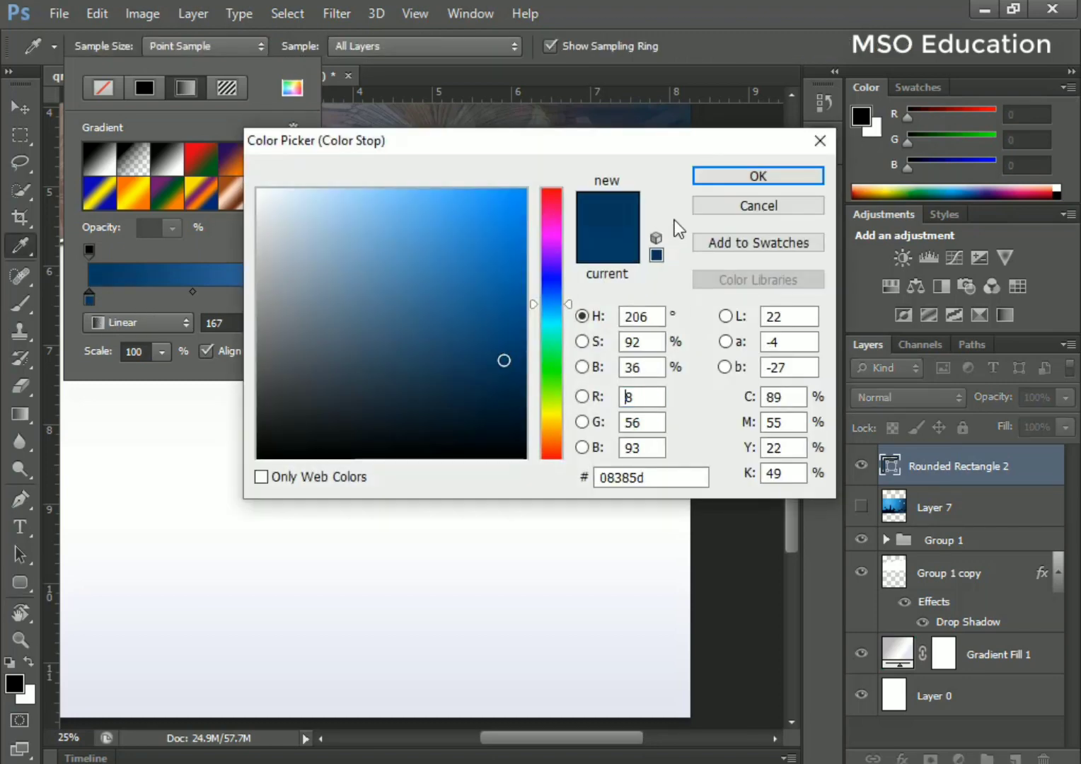
pyautogui.click(729, 178)
pyautogui.press('v')
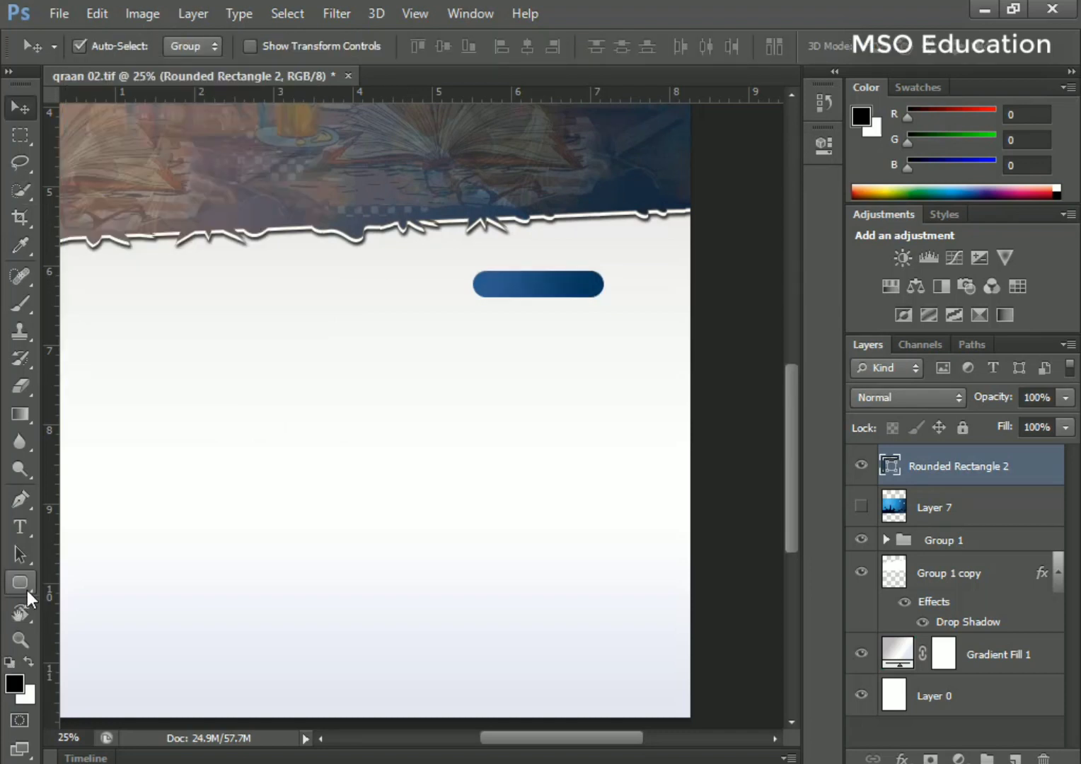
# Draw a circle about 64 px across with the Ellipse tool on a new layer, just beyond the rounded rectangle's dark end
pyautogui.moveTo(27, 590); pyautogui.dragTo(71, 606)
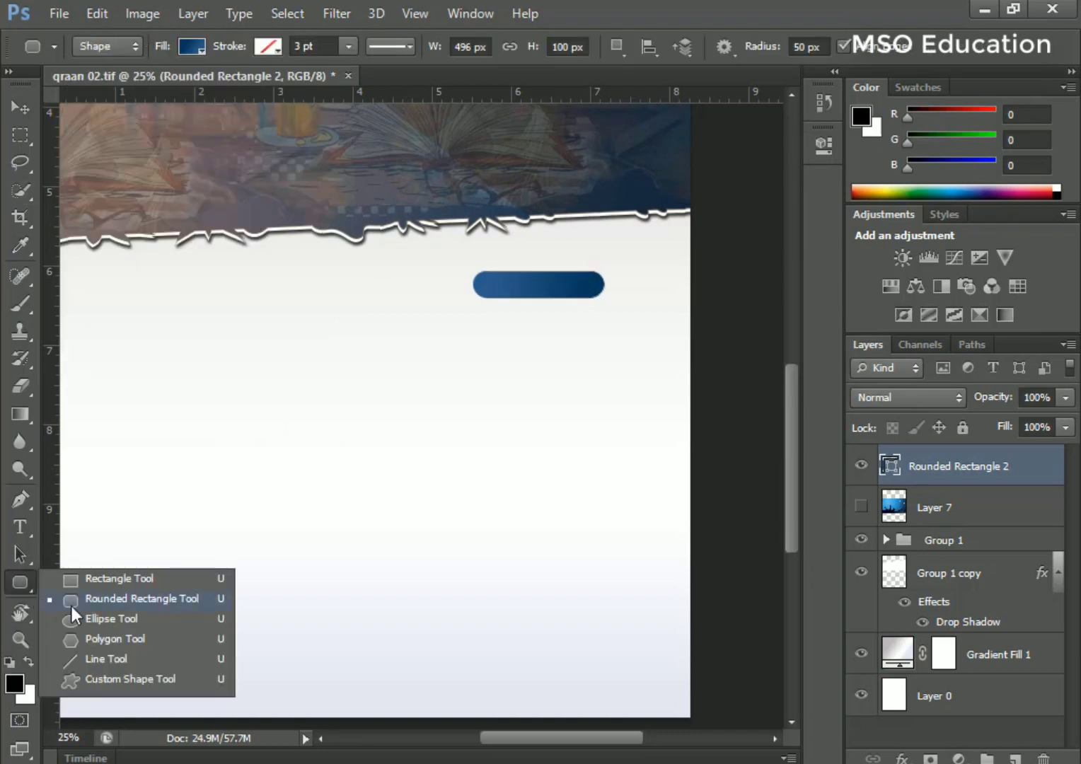
pyautogui.click(112, 623)
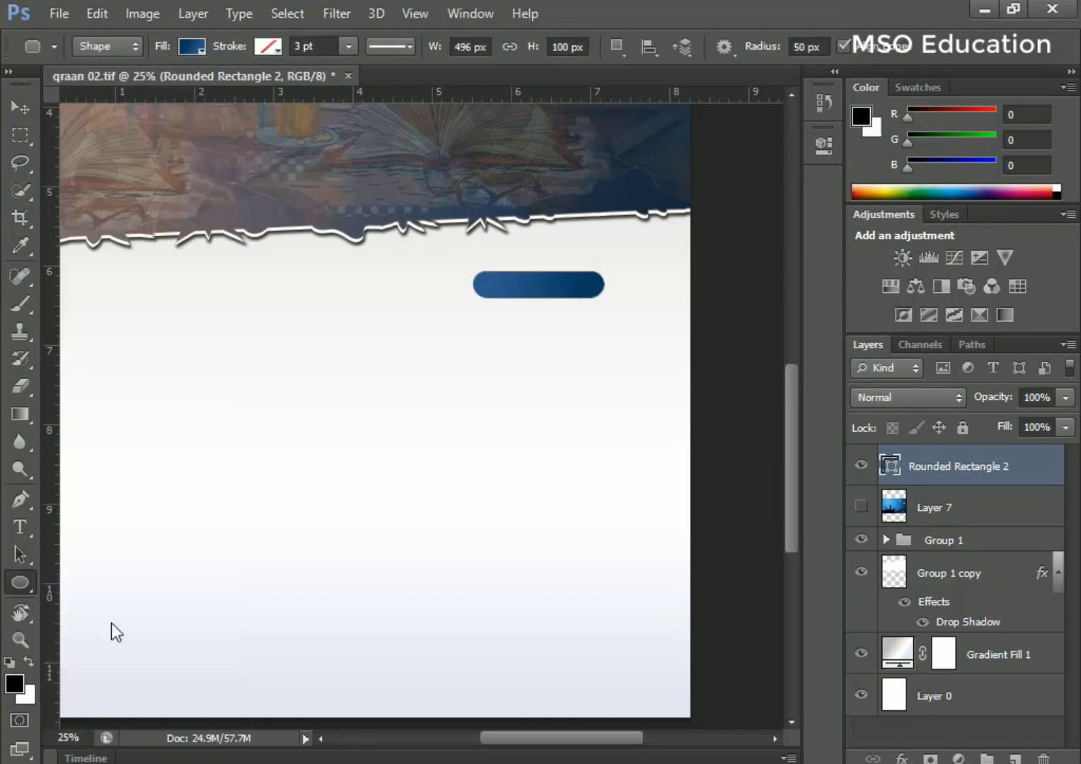
pyautogui.click(1014, 759)
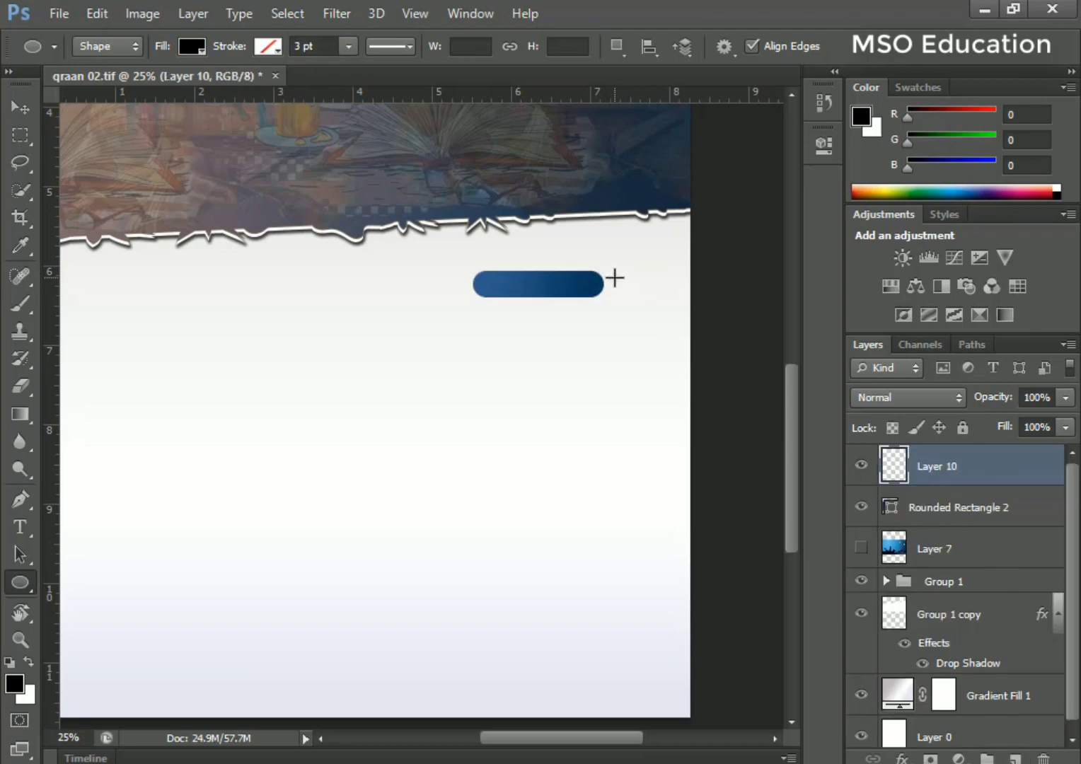
pyautogui.moveTo(613, 278); pyautogui.dragTo(627, 293)
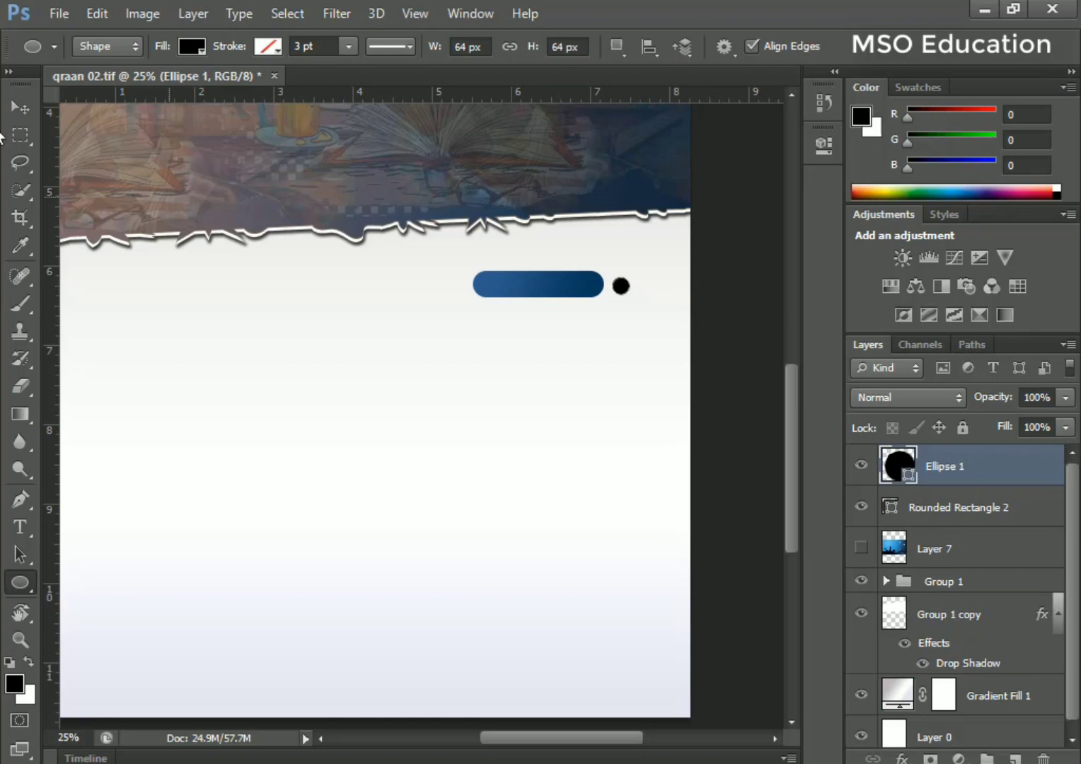
# Fill the circle with a solid dark blue sampled from the dark end of the rounded rectangle
pyautogui.click(189, 46)
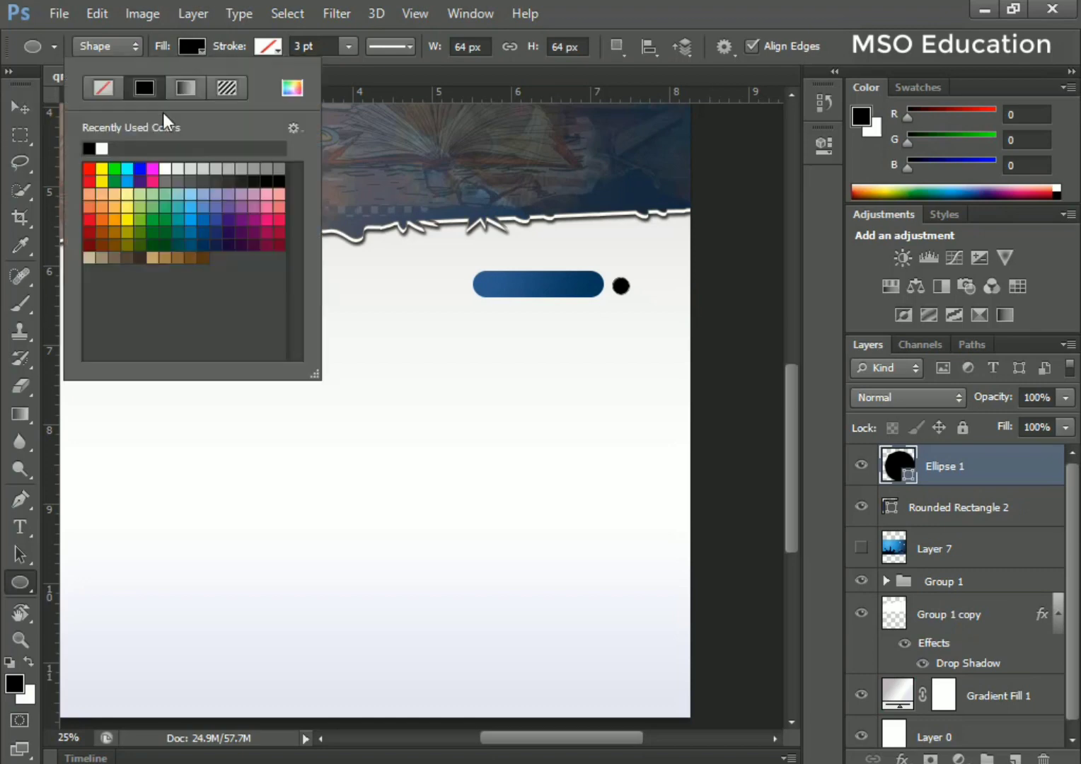
pyautogui.click(286, 89)
pyautogui.moveTo(454, 135); pyautogui.dragTo(435, 426)
pyautogui.click(600, 287)
pyautogui.click(694, 440)
pyautogui.click(8, 106)
pyautogui.click(10, 107)
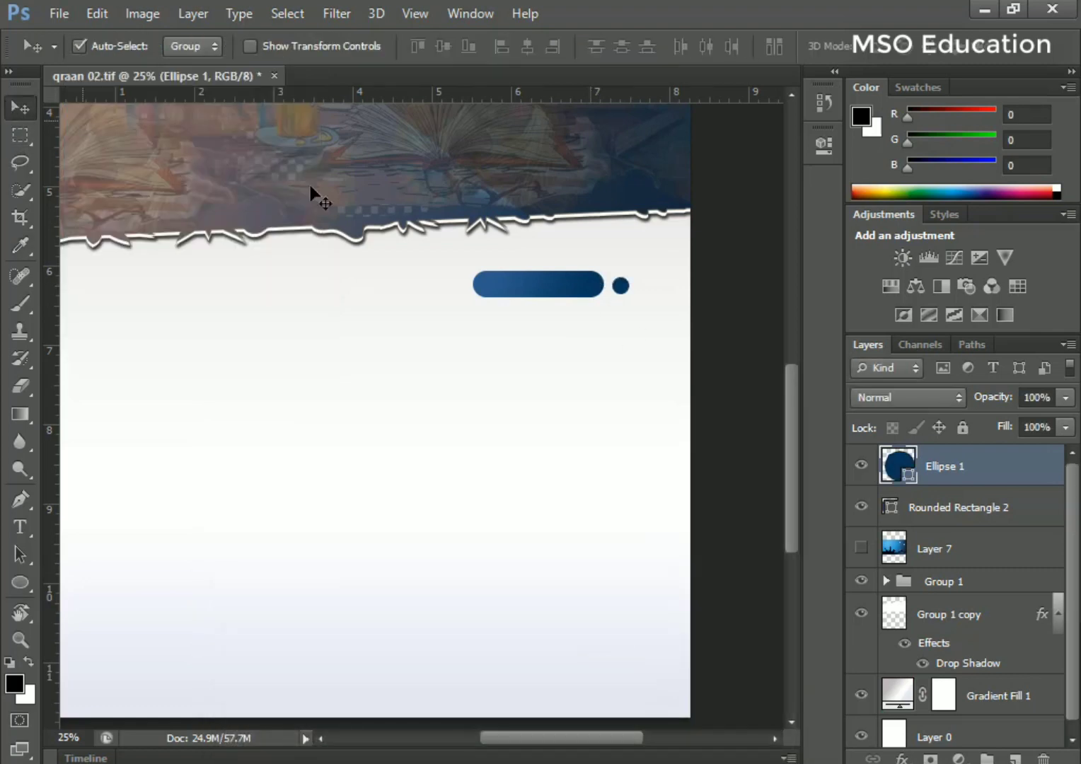
# Darken the circle's solid fill colour to 072e4b
pyautogui.click(18, 584)
pyautogui.click(192, 48)
pyautogui.click(291, 87)
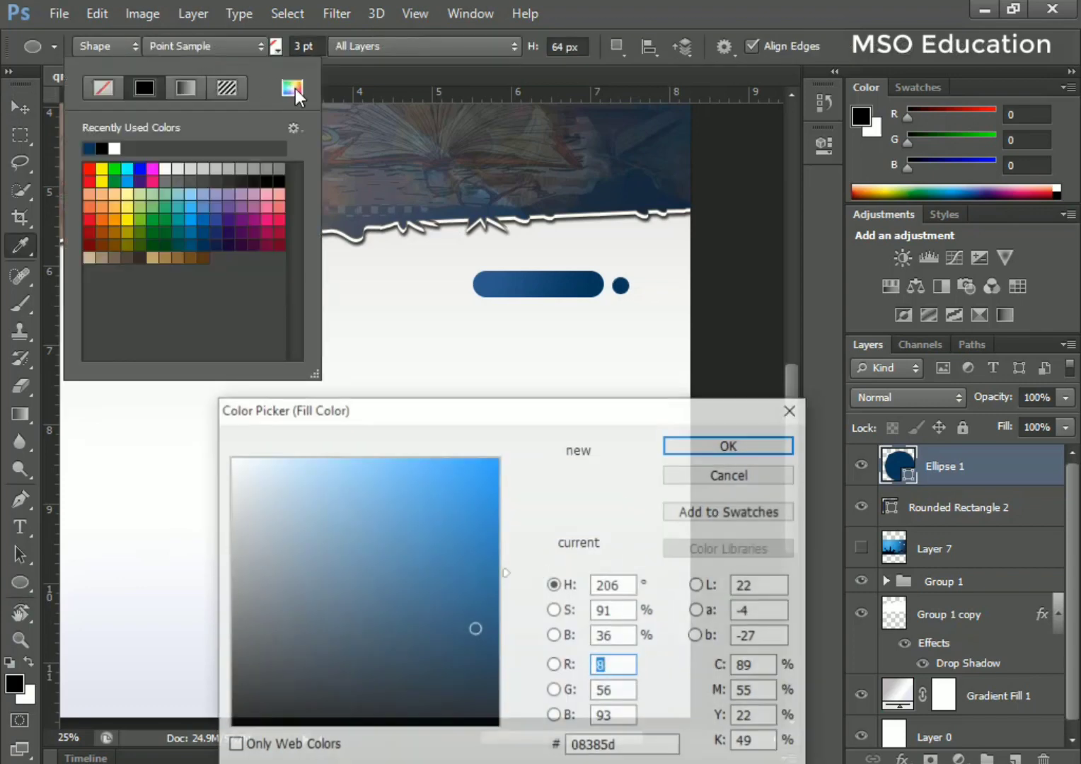
pyautogui.click(472, 648)
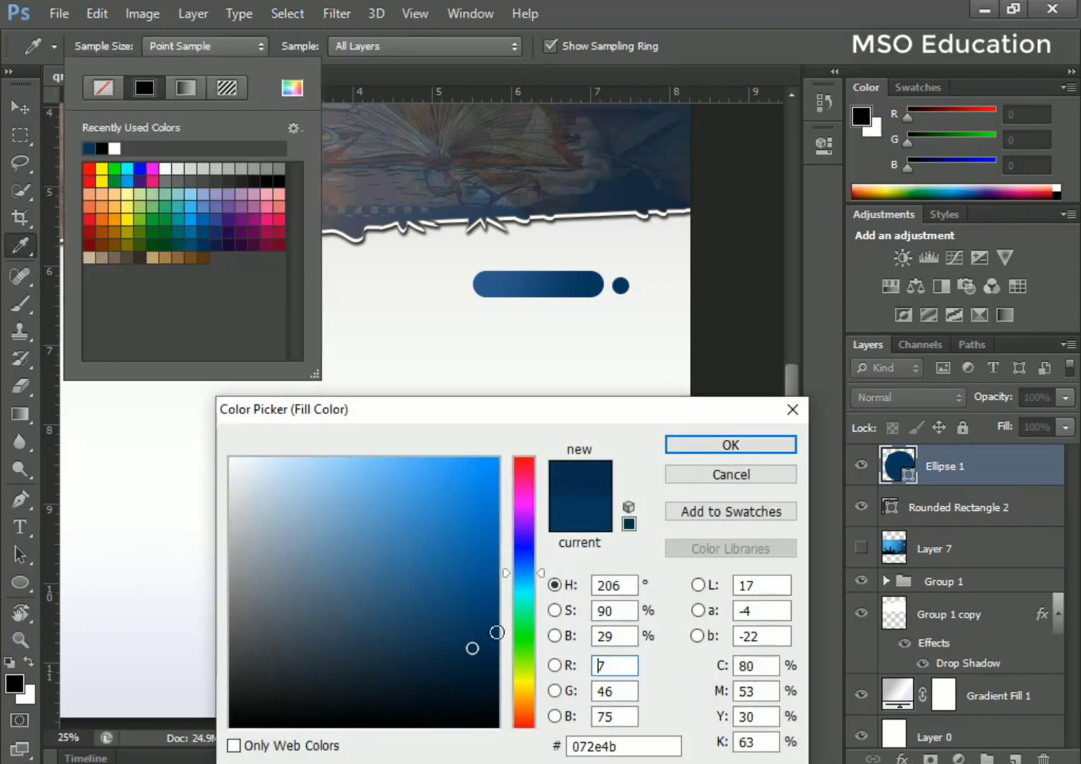
pyautogui.click(698, 452)
pyautogui.click(20, 107)
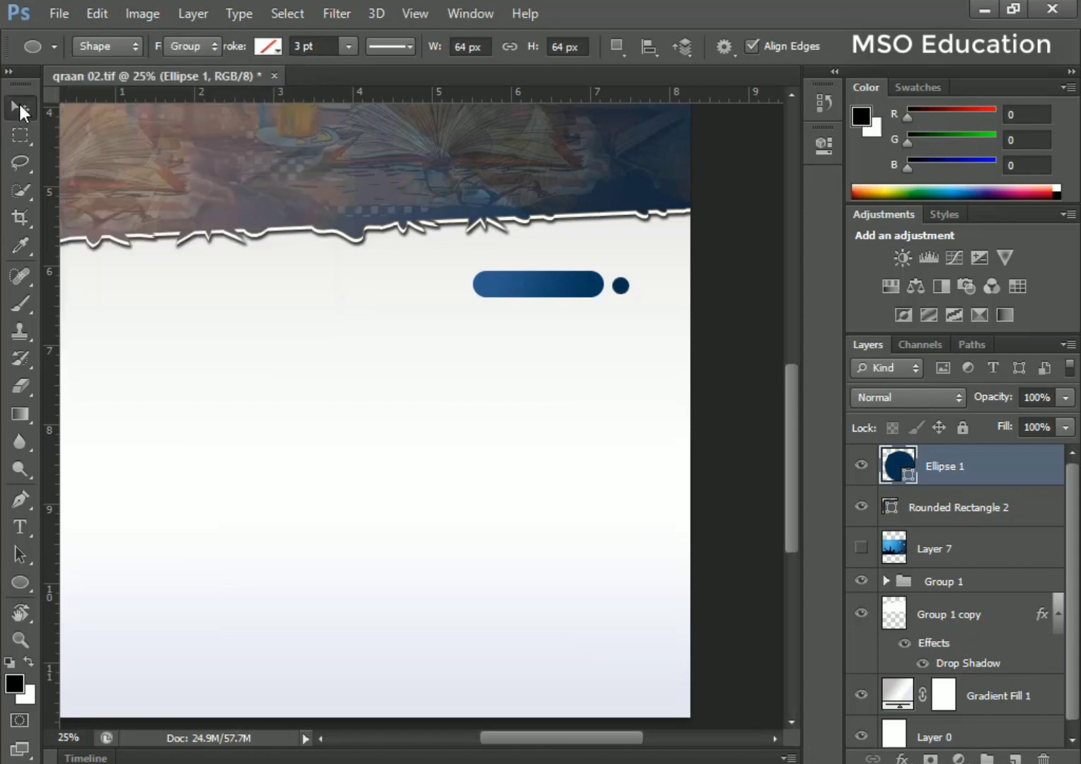
# Duplicate the circle, shift the copy outward away from the rounded rectangle and scale it down slightly
pyautogui.hotkey('ctrl', '+')
pyautogui.hotkey('ctrl', '+')
pyautogui.moveTo(520, 350); pyautogui.dragTo(330, 453)
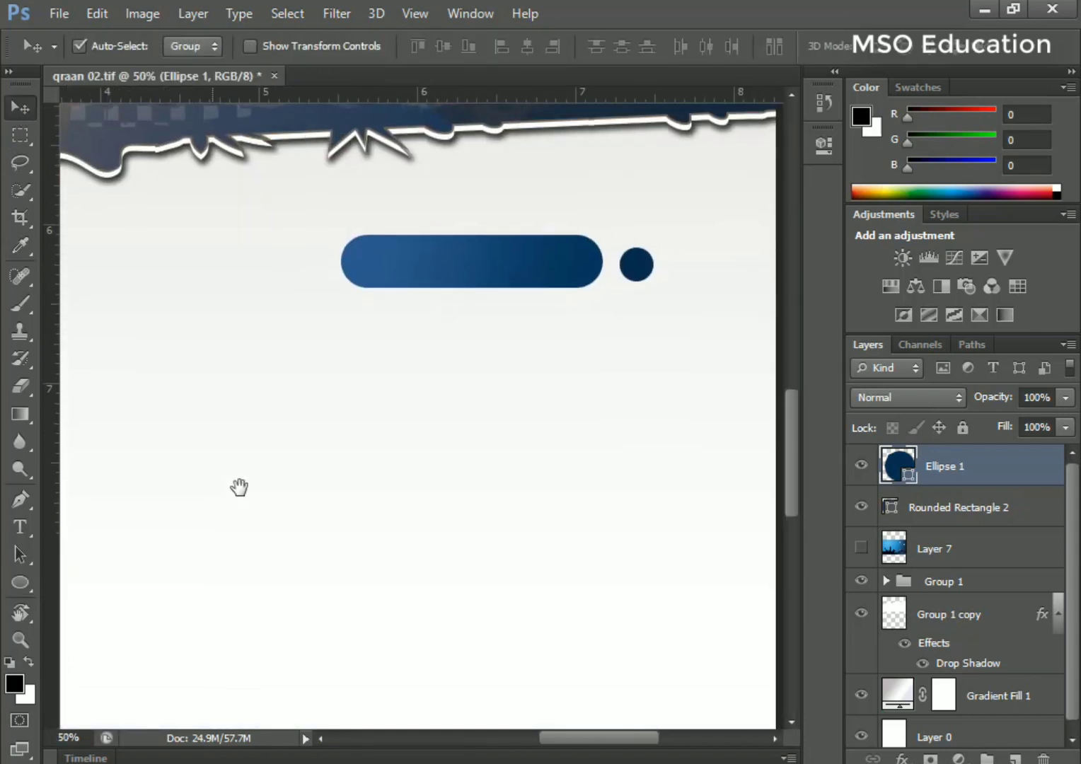
pyautogui.moveTo(946, 473); pyautogui.dragTo(1015, 758)
pyautogui.hotkey('ctrl', 't')
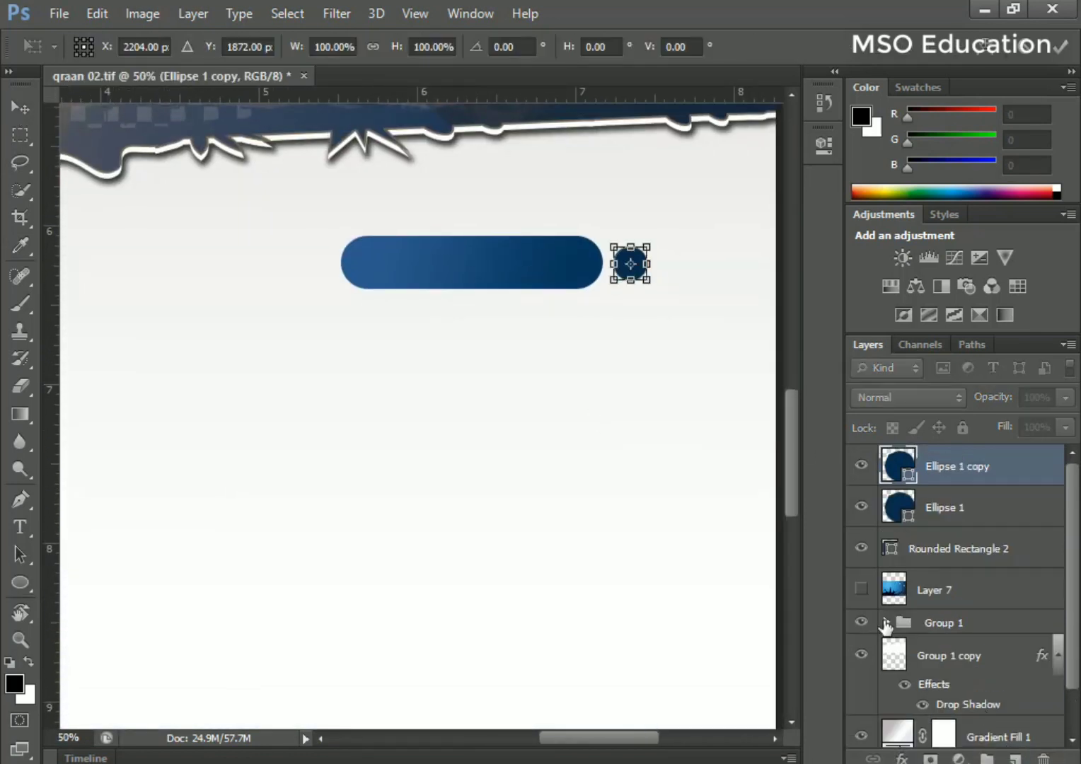
pyautogui.moveTo(641, 259); pyautogui.dragTo(687, 279)
pyautogui.press('Return')
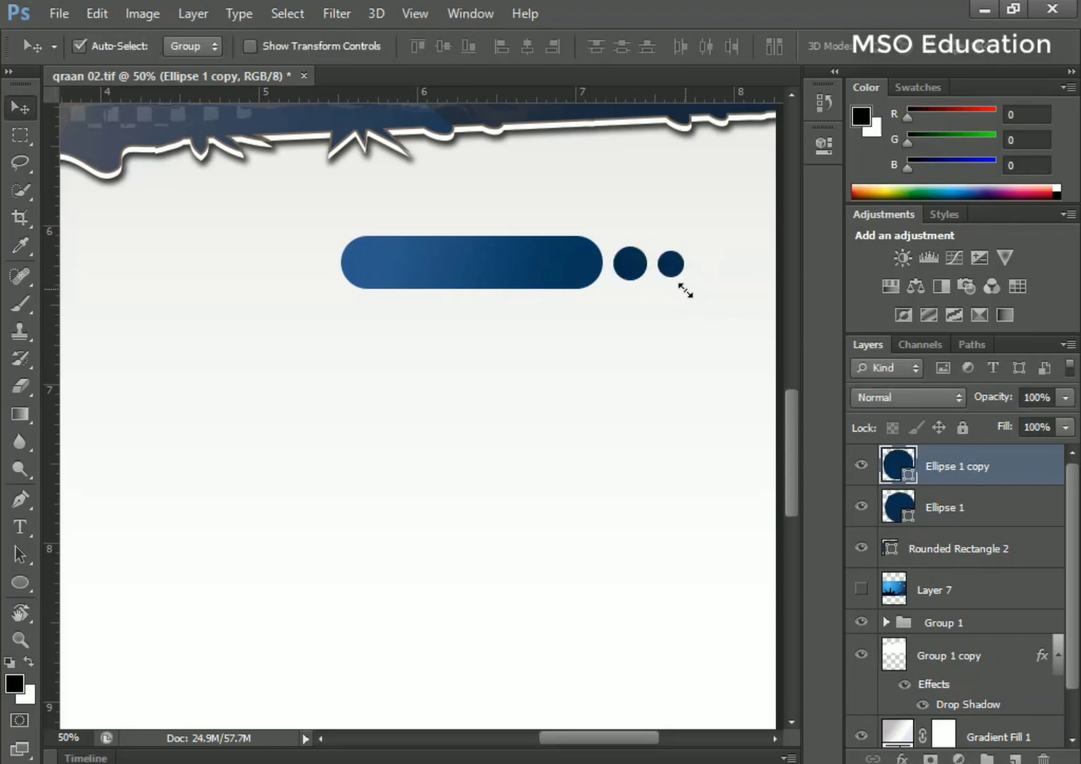
# Duplicate the smaller circle, move the copy further outward along the row and shrink it to make the smallest dot
pyautogui.hotkey('ctrl', 'j')
pyautogui.hotkey('ctrl', 't')
pyautogui.hotkey('shift', 'Right')
pyautogui.hotkey('shift', 'Right')
pyautogui.hotkey('shift', 'Right')
pyautogui.hotkey('shift', 'Right')
pyautogui.hotkey('shift', 'Right')
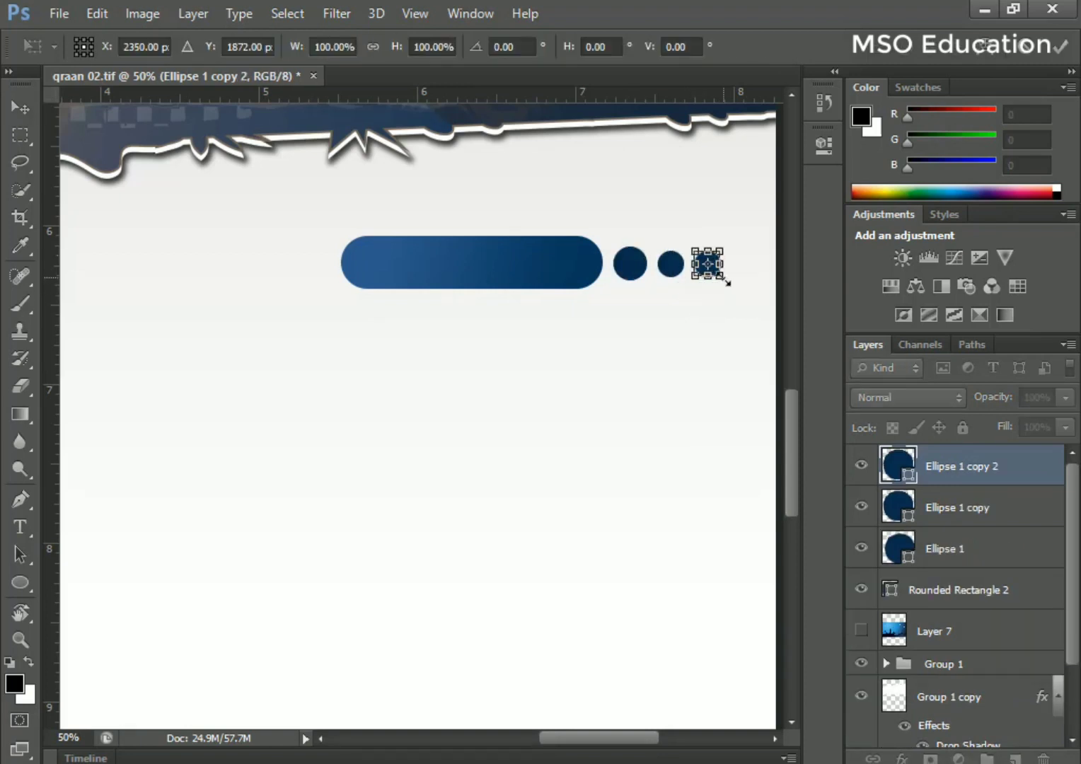
pyautogui.moveTo(727, 282); pyautogui.dragTo(717, 279)
pyautogui.press('Return')
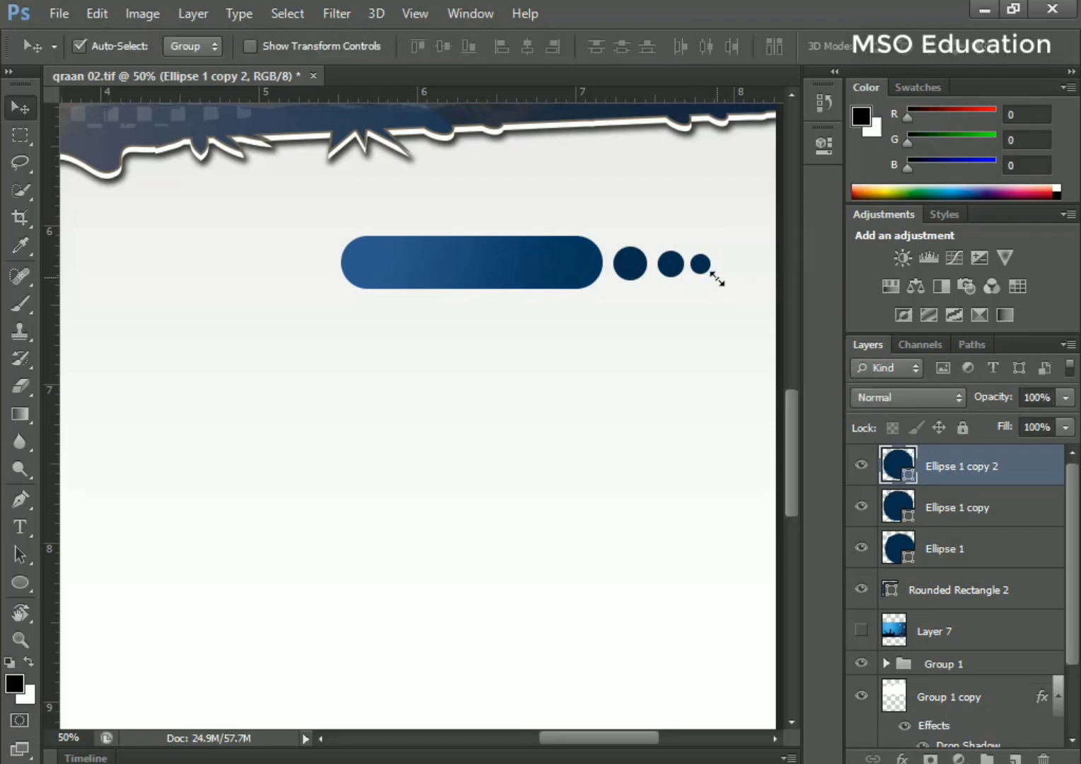
# Select all three circles, duplicate them and move the copies to the lighter end of the rounded rectangle
pyautogui.keyDown('shift'); pyautogui.click(669, 269); pyautogui.keyUp('shift')
pyautogui.keyDown('shift'); pyautogui.click(631, 266); pyautogui.keyUp('shift')
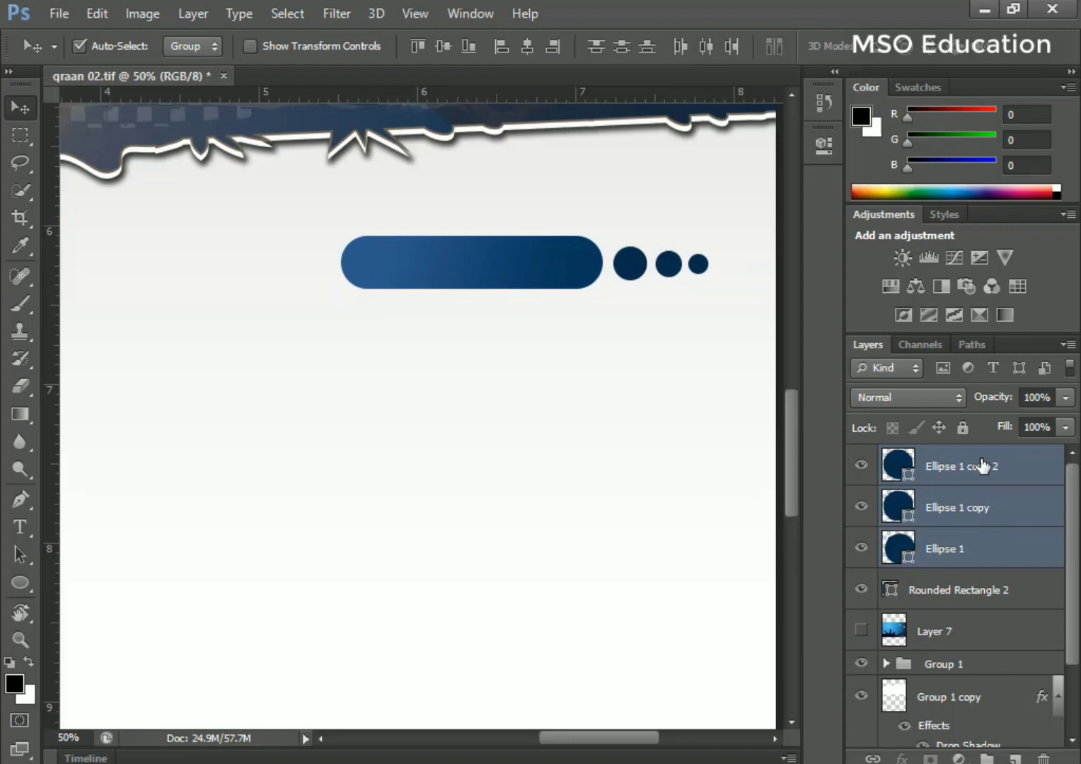
pyautogui.hotkey('ctrl', 'alt', 't')
pyautogui.hotkey('shift', 'Left')
pyautogui.hotkey('shift', 'Left')
pyautogui.hotkey('shift', 'Left')
pyautogui.hotkey('shift', 'Left')
pyautogui.hotkey('shift', 'Left')
pyautogui.hotkey('shift', 'Left')
pyautogui.hotkey('shift', 'Left')
pyautogui.hotkey('shift', 'Left')
pyautogui.hotkey('shift', 'Left')
pyautogui.hotkey('shift', 'Left')
pyautogui.hotkey('shift', 'Left')
pyautogui.hotkey('shift', 'Left')
pyautogui.hotkey('shift', 'Left')
pyautogui.hotkey('shift', 'Left')
pyautogui.hotkey('shift', 'Left')
pyautogui.hotkey('shift', 'Left')
pyautogui.hotkey('shift', 'Left')
pyautogui.hotkey('shift', 'Left')
pyautogui.hotkey('shift', 'Left')
pyautogui.hotkey('shift', 'Left')
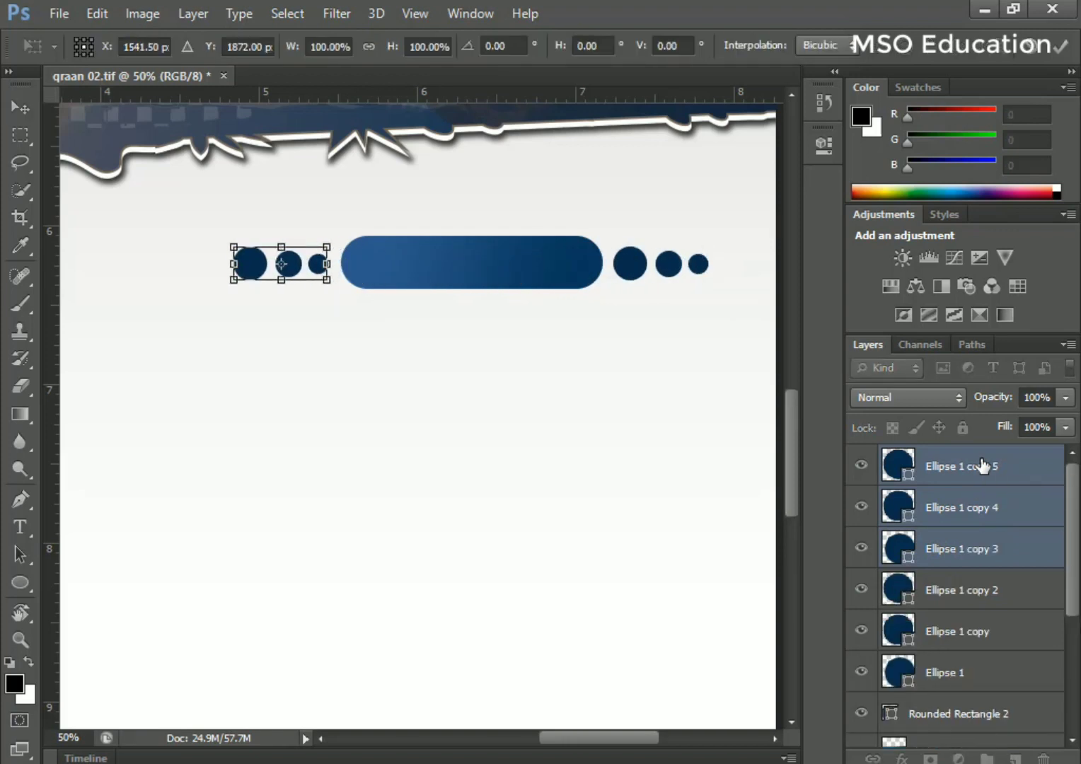
# Flip the three copied circles horizontally so the largest one sits next to the rounded rectangle
pyautogui.click(96, 14)
pyautogui.moveTo(159, 406)
pyautogui.click(464, 633)
pyautogui.press('Return')
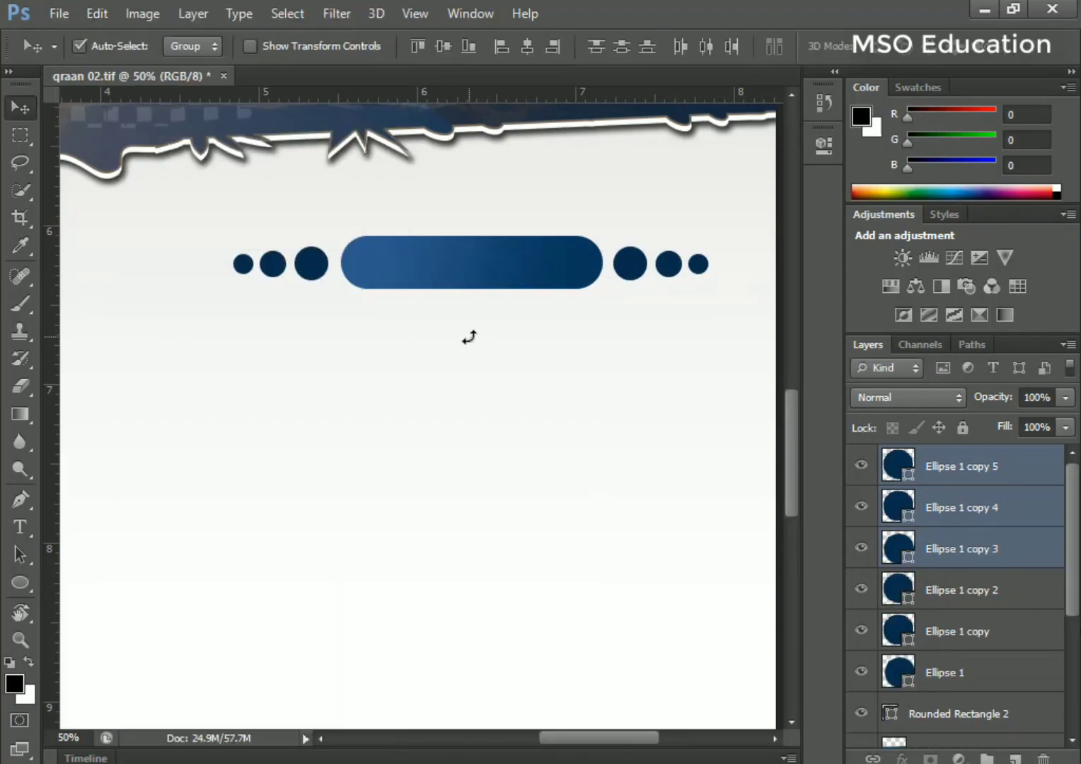
# Select all six circles together with the rounded rectangle and align their vertical centres
pyautogui.keyDown('shift'); pyautogui.click(934, 681); pyautogui.keyUp('shift')
pyautogui.click(925, 470)
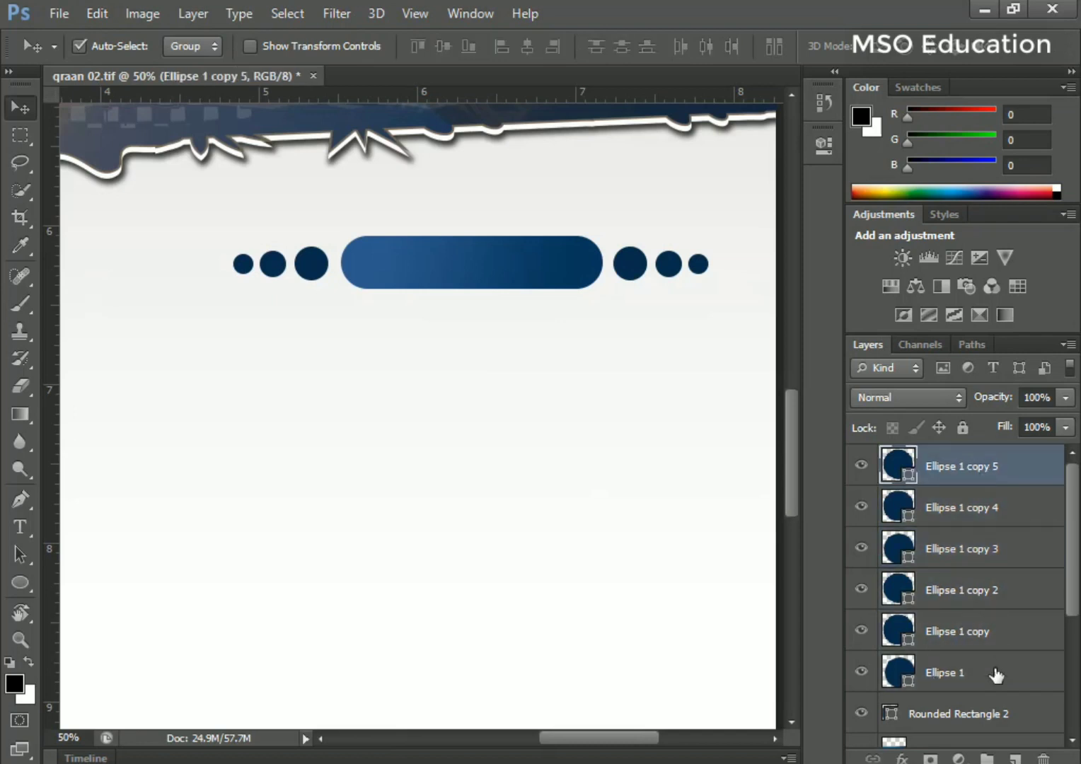
pyautogui.keyDown('shift'); pyautogui.click(924, 675); pyautogui.keyUp('shift')
pyautogui.keyDown('shift'); pyautogui.click(960, 714); pyautogui.keyUp('shift')
pyautogui.click(418, 47)
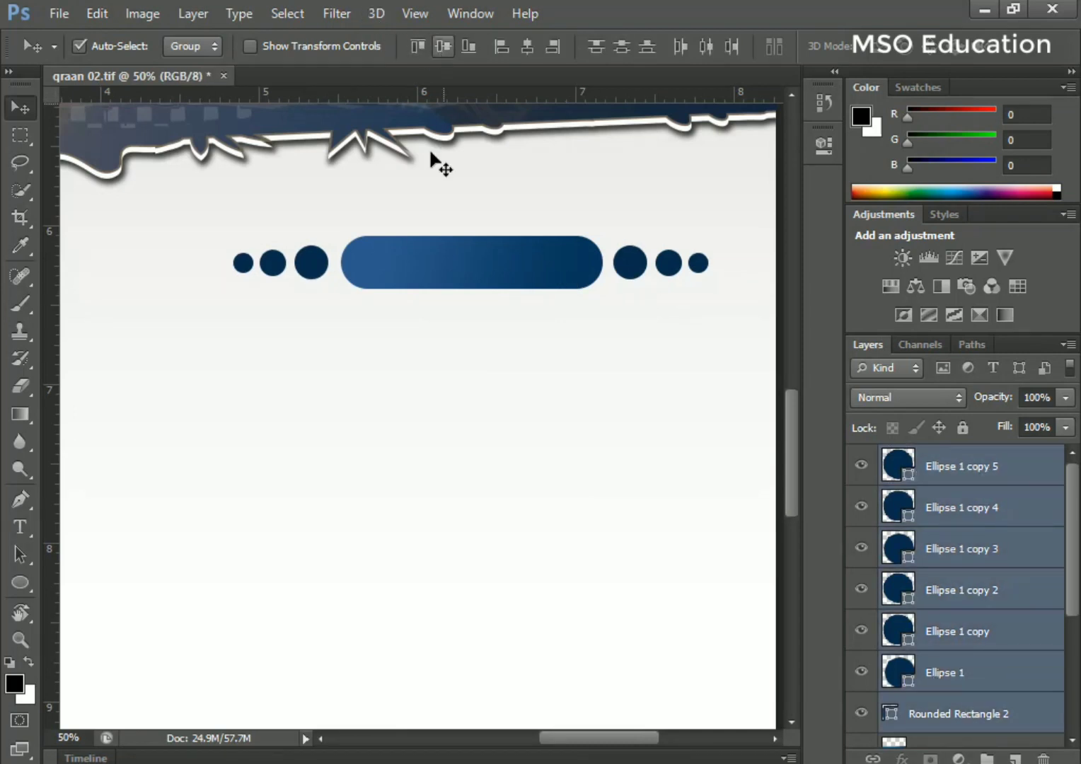
# Create a layer group, place the six circle layers and the rounded rectangle layer inside it and collapse it
pyautogui.hotkey('ctrl', '0')
pyautogui.hotkey('ctrl', '+')
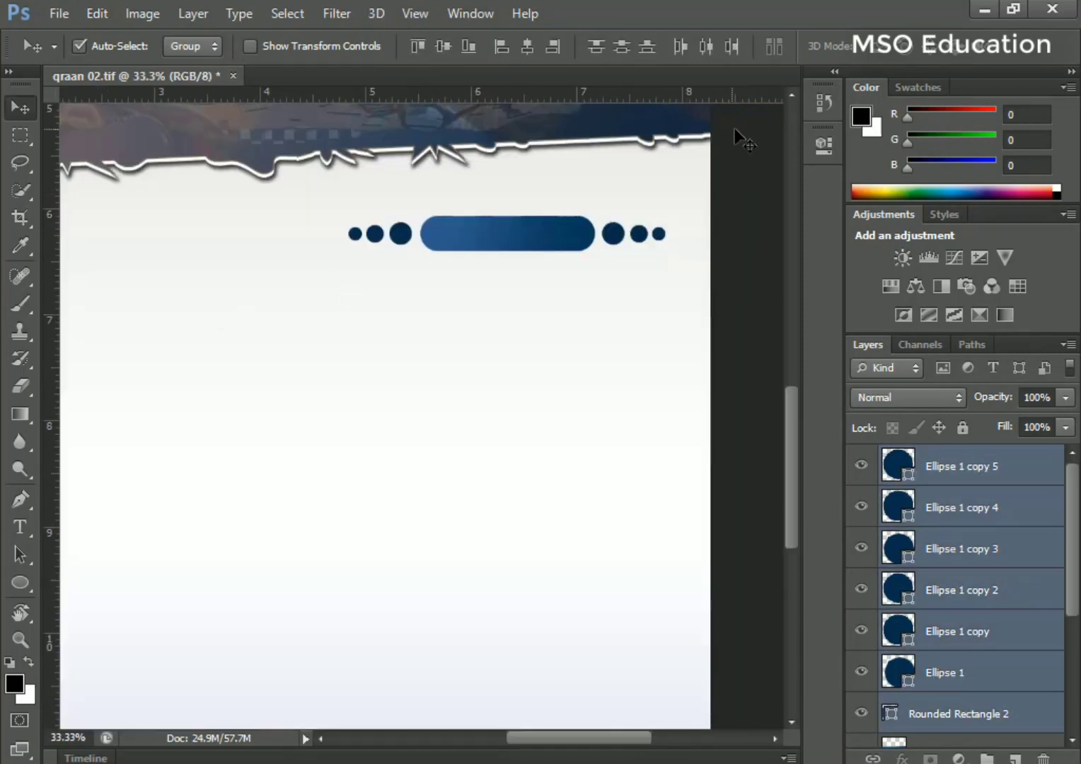
pyautogui.click(988, 759)
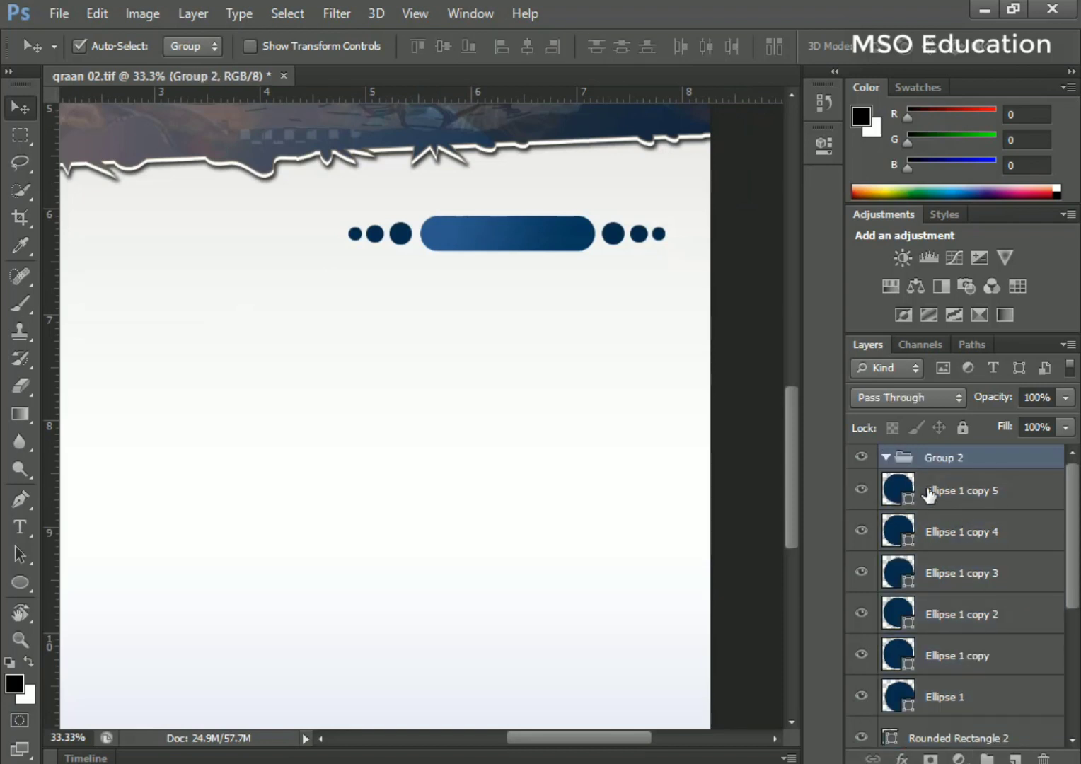
pyautogui.moveTo(905, 497); pyautogui.dragTo(928, 478)
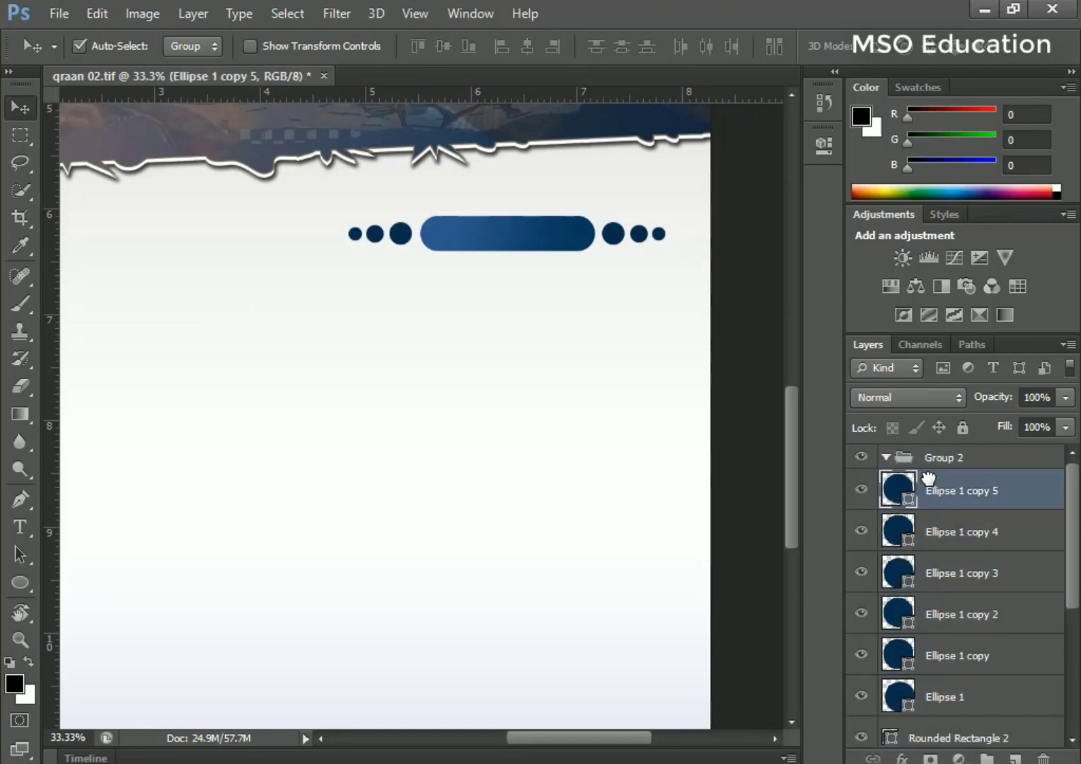
pyautogui.scroll(-2, 952, 644)
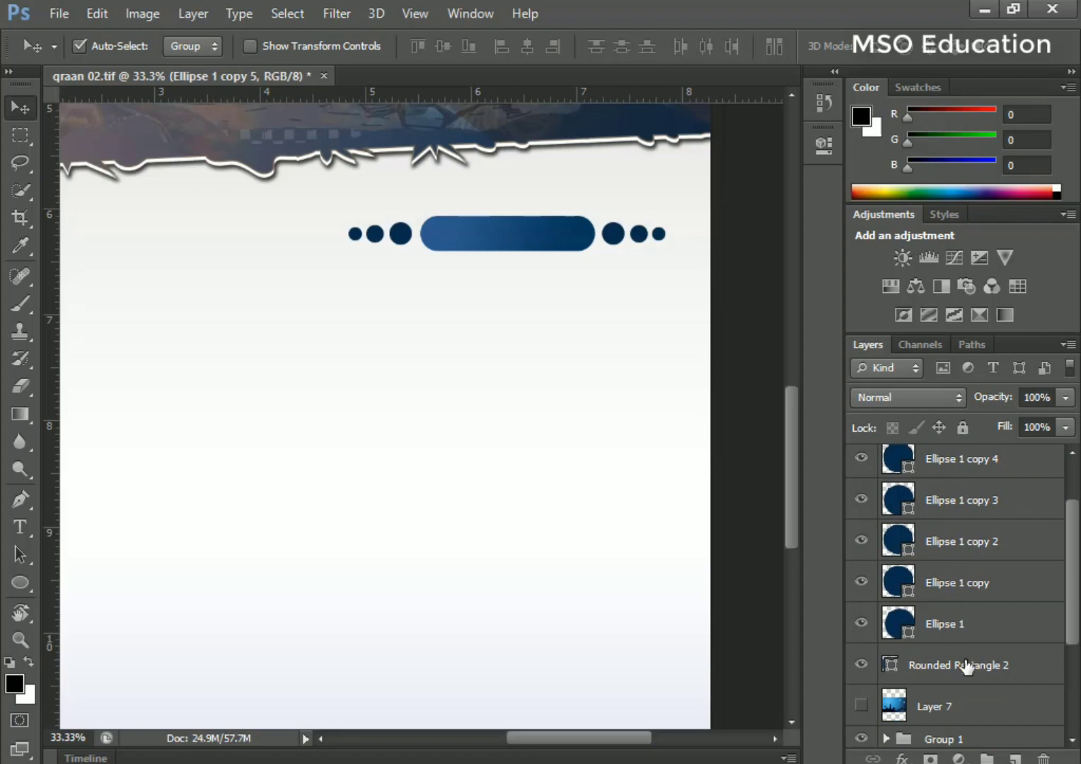
pyautogui.keyDown('shift'); pyautogui.click(948, 624); pyautogui.keyUp('shift')
pyautogui.scroll(2, 967, 666)
pyautogui.moveTo(966, 502); pyautogui.dragTo(960, 456)
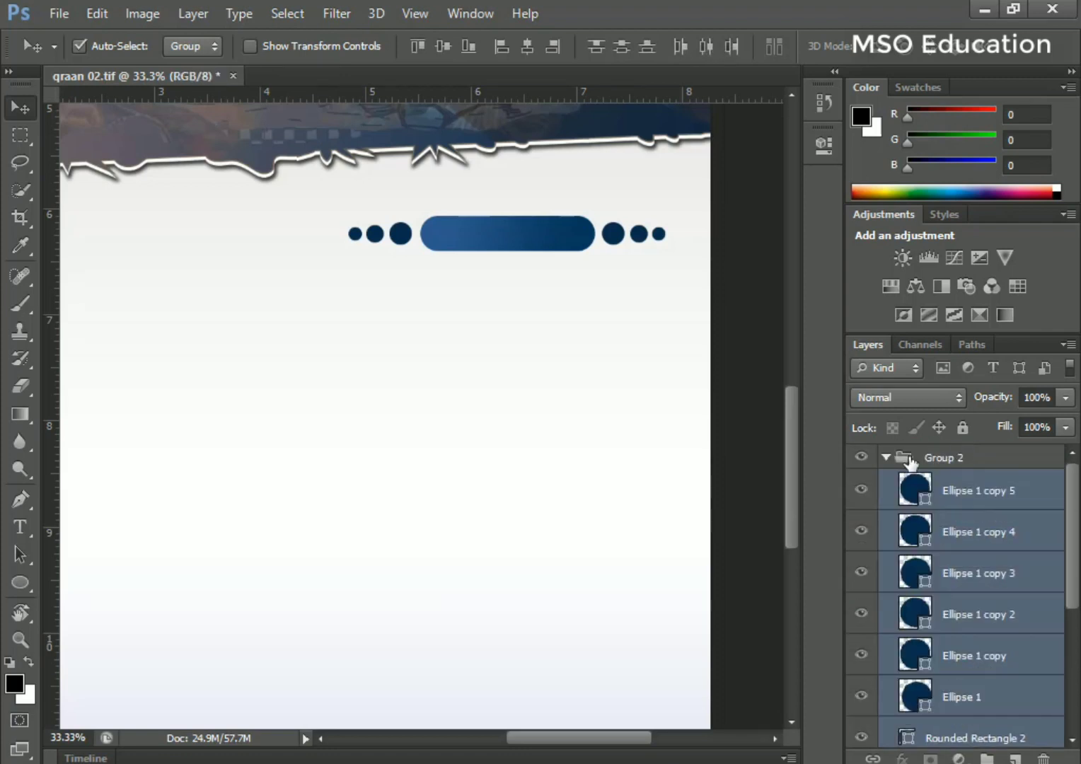
pyautogui.click(885, 459)
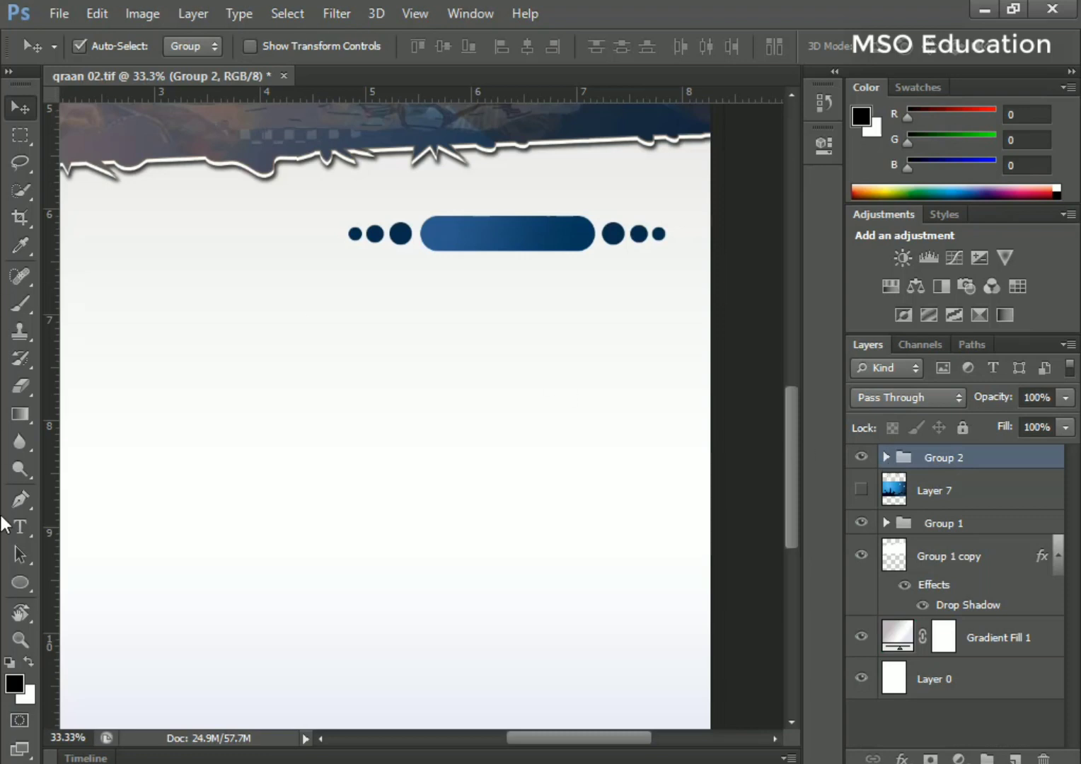
# Switch to the Rounded Rectangle tool and open its corner radius value for editing
pyautogui.click(18, 585)
pyautogui.click(106, 599)
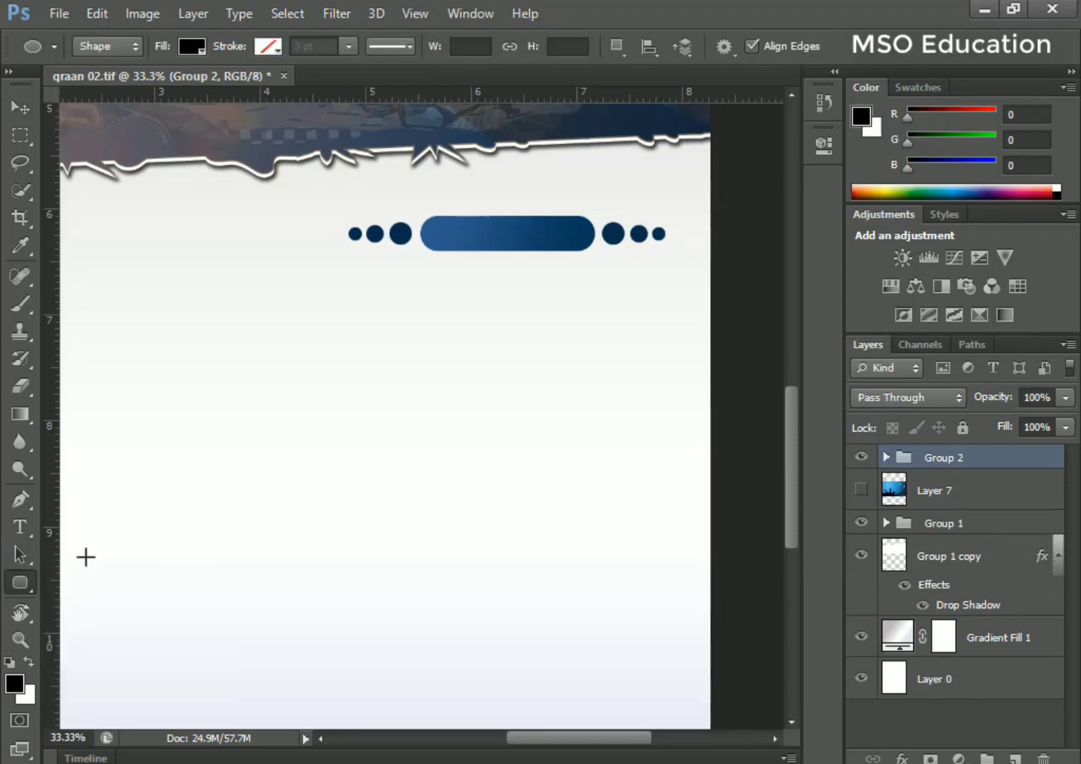
pyautogui.moveTo(809, 51); pyautogui.dragTo(789, 55)
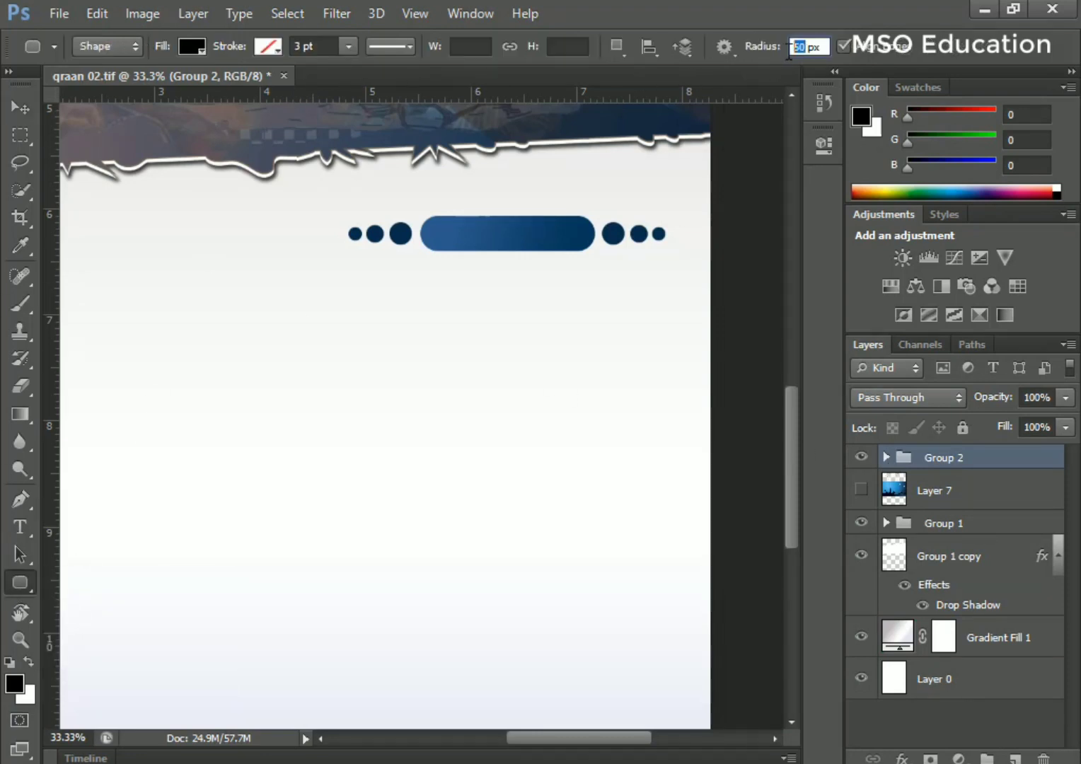
# Draw a rounded rectangle with a 30 px radius, about 901 × 130 px, directly below the blue title bar
pyautogui.write('30')
pyautogui.press('Return')
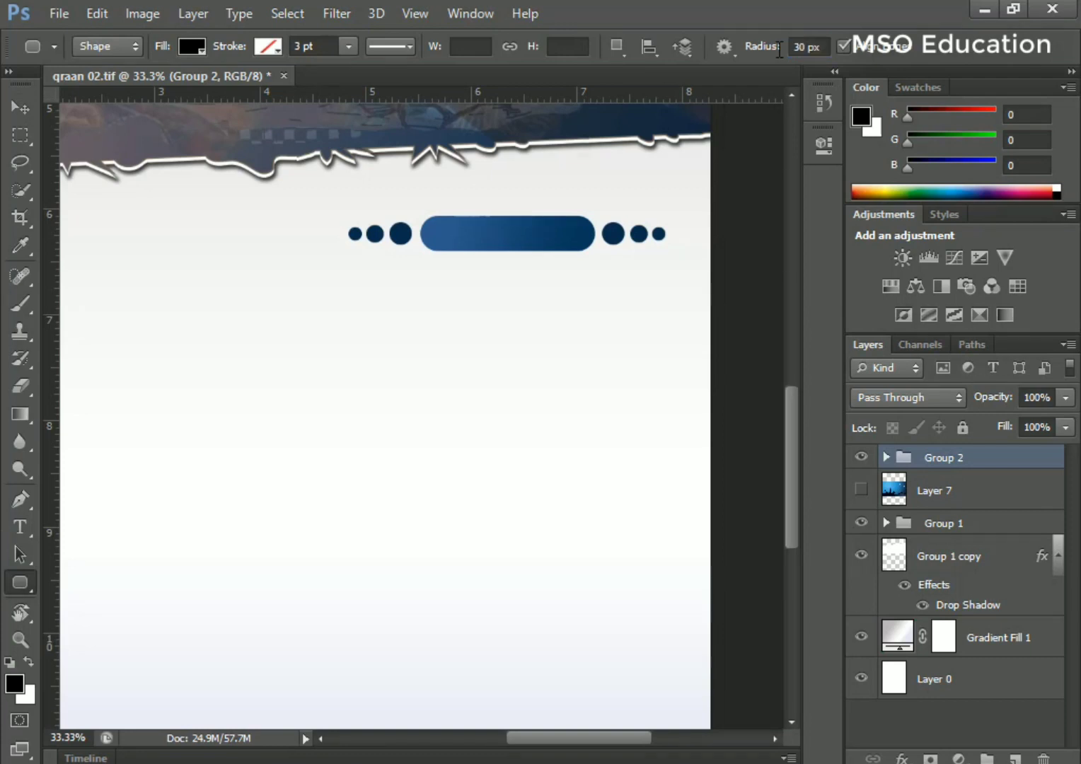
pyautogui.moveTo(348, 271); pyautogui.dragTo(667, 317)
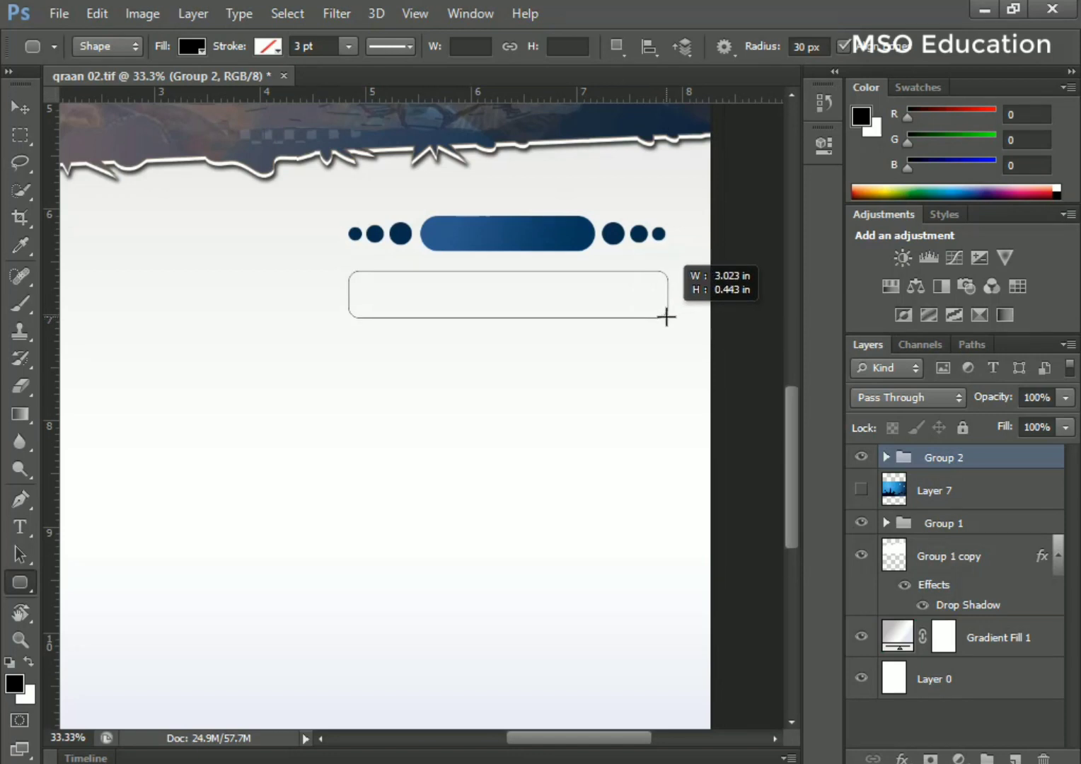
pyautogui.moveTo(666, 318); pyautogui.dragTo(664, 315)
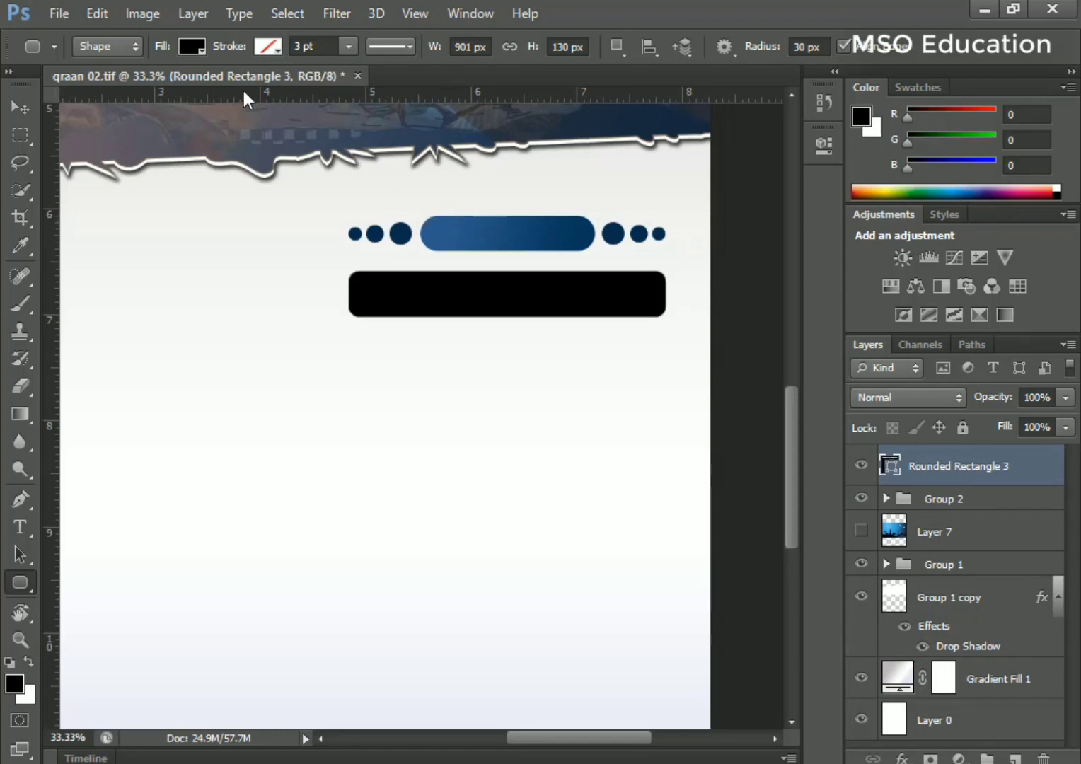
# Fill the new rounded rectangle with light gray and switch to the Move tool
pyautogui.click(189, 45)
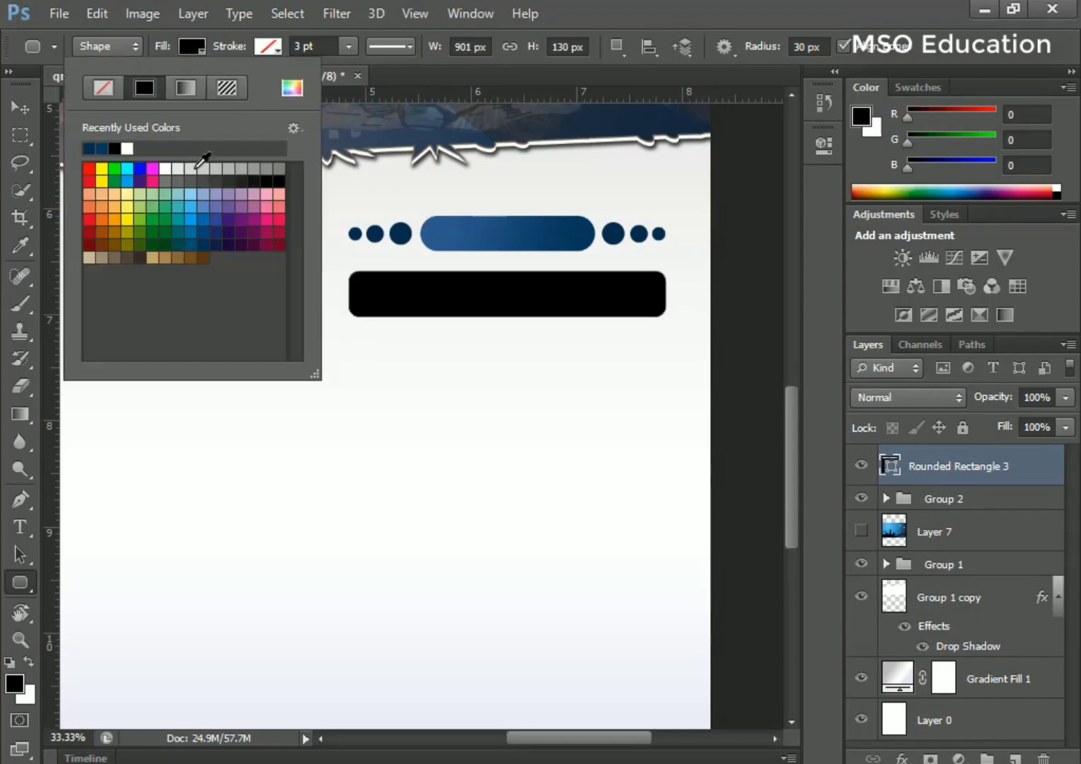
pyautogui.click(205, 168)
pyautogui.click(20, 104)
pyautogui.click(21, 103)
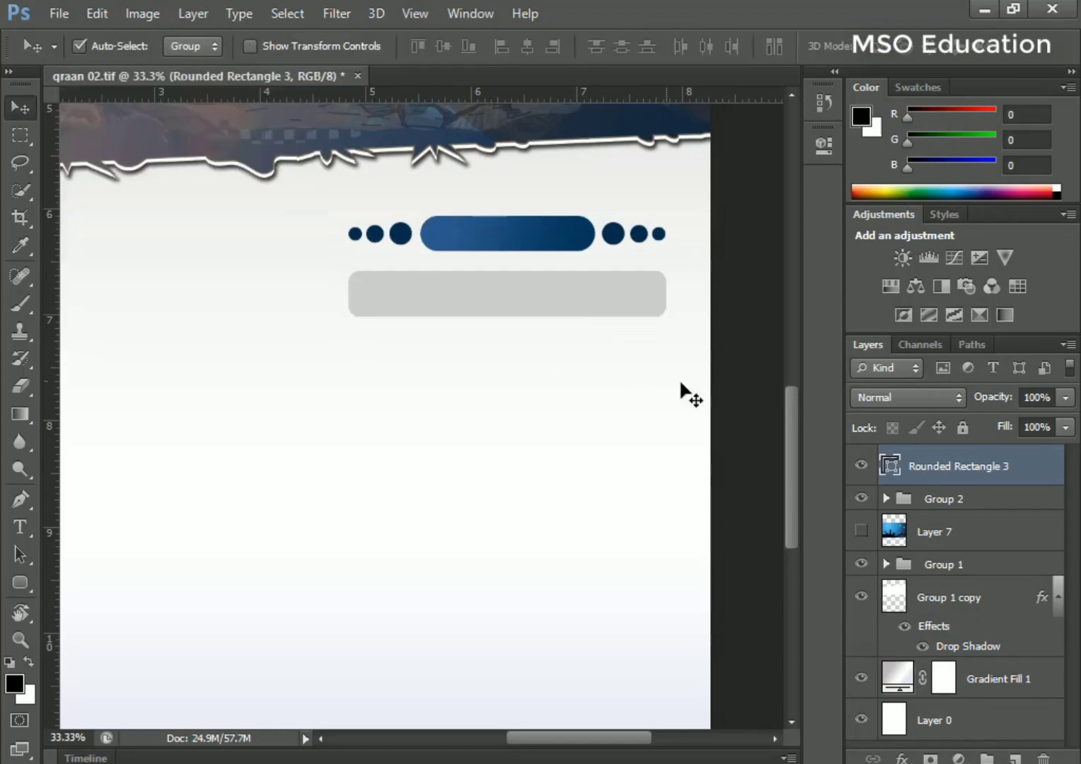
# Duplicate the gray rounded rectangle and place the copy straight below it at Y 2204 px
pyautogui.hotkey('ctrl', 'alt', 't')
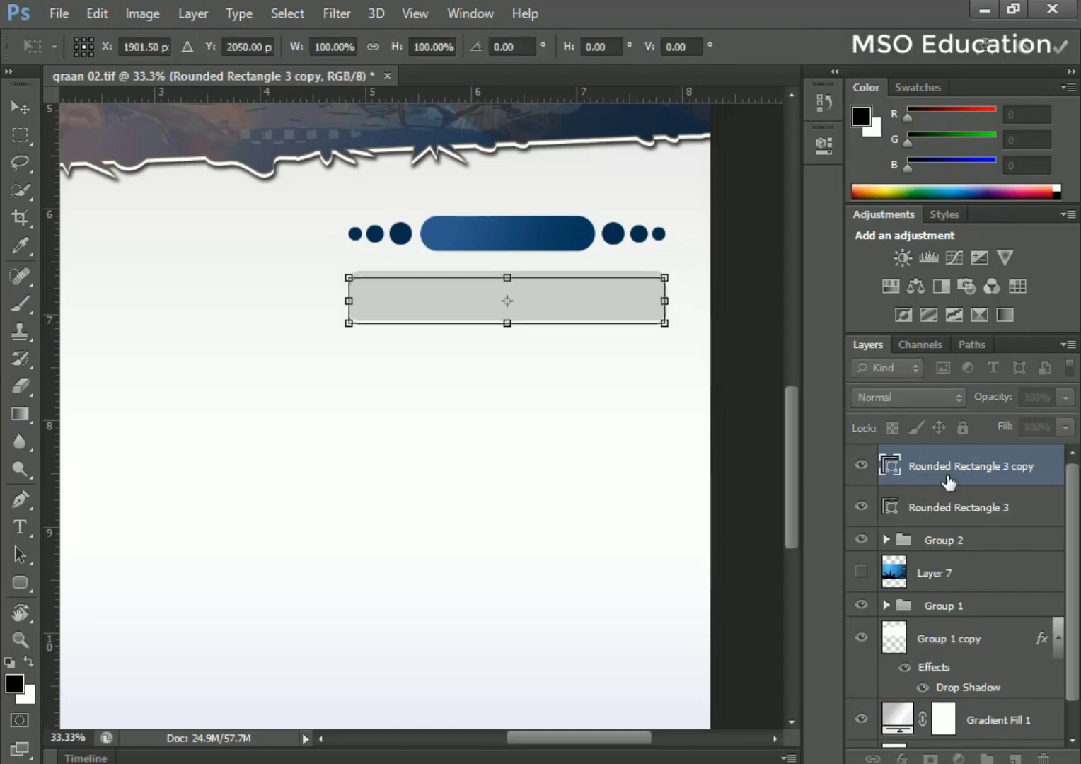
pyautogui.hotkey('shift', 'Down')
pyautogui.hotkey('shift', 'Down')
pyautogui.hotkey('shift', 'Down')
pyautogui.hotkey('shift', 'Down')
pyautogui.hotkey('shift', 'Down')
pyautogui.hotkey('shift', 'Down')
pyautogui.hotkey('shift', 'Down')
pyautogui.hotkey('shift', 'Down')
pyautogui.hotkey('shift', 'Down')
pyautogui.hotkey('shift', 'Down')
pyautogui.hotkey('shift', 'Down')
pyautogui.hotkey('shift', 'Down')
pyautogui.hotkey('shift', 'Down')
pyautogui.hotkey('shift', 'Down')
pyautogui.hotkey('shift', 'Down')
pyautogui.hotkey('shift', 'Down')
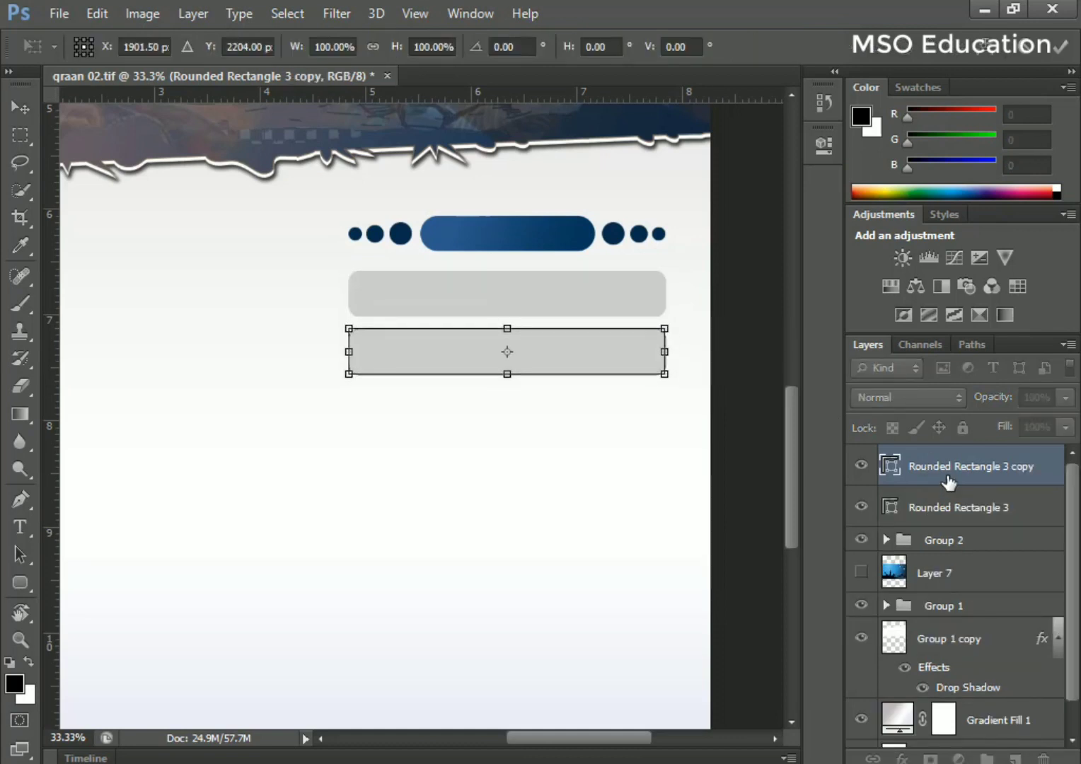
pyautogui.press('Return')
# Duplicate the second gray bar and place the copy straight below it at Y 2364 px
pyautogui.hotkey('ctrl', 'alt', 't')
pyautogui.hotkey('shift', 'Down')
pyautogui.hotkey('shift', 'Down')
pyautogui.hotkey('shift', 'Down')
pyautogui.hotkey('shift', 'Down')
pyautogui.hotkey('shift', 'Down')
pyautogui.hotkey('shift', 'Down')
pyautogui.hotkey('shift', 'Down')
pyautogui.hotkey('shift', 'Down')
pyautogui.hotkey('shift', 'Down')
pyautogui.hotkey('shift', 'Down')
pyautogui.hotkey('shift', 'Down')
pyautogui.hotkey('shift', 'Down')
pyautogui.hotkey('shift', 'Down')
pyautogui.hotkey('shift', 'Down')
pyautogui.hotkey('shift', 'Down')
pyautogui.hotkey('shift', 'Down')
pyautogui.hotkey('shift', 'Down')
pyautogui.hotkey('shift', 'Down')
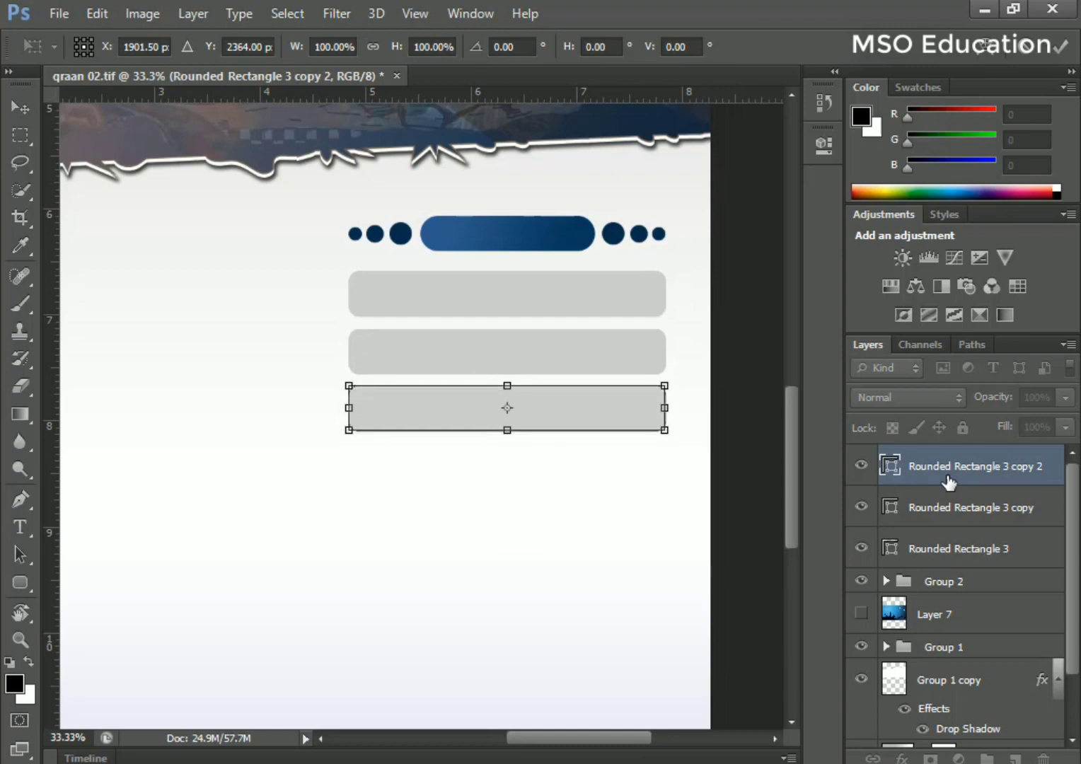
pyautogui.press('Return')
# Duplicate the third gray bar and place the copy straight below it at Y 2514 px
pyautogui.hotkey('ctrl', 'alt', 't')
pyautogui.hotkey('shift', 'Down')
pyautogui.hotkey('shift', 'Down')
pyautogui.hotkey('shift', 'Down')
pyautogui.hotkey('shift', 'Down')
pyautogui.hotkey('shift', 'Down')
pyautogui.hotkey('shift', 'Down')
pyautogui.hotkey('shift', 'Down')
pyautogui.hotkey('shift', 'Down')
pyautogui.hotkey('shift', 'Down')
pyautogui.hotkey('shift', 'Down')
pyautogui.hotkey('shift', 'Down')
pyautogui.hotkey('shift', 'Down')
pyautogui.hotkey('shift', 'Down')
pyautogui.hotkey('shift', 'Up')
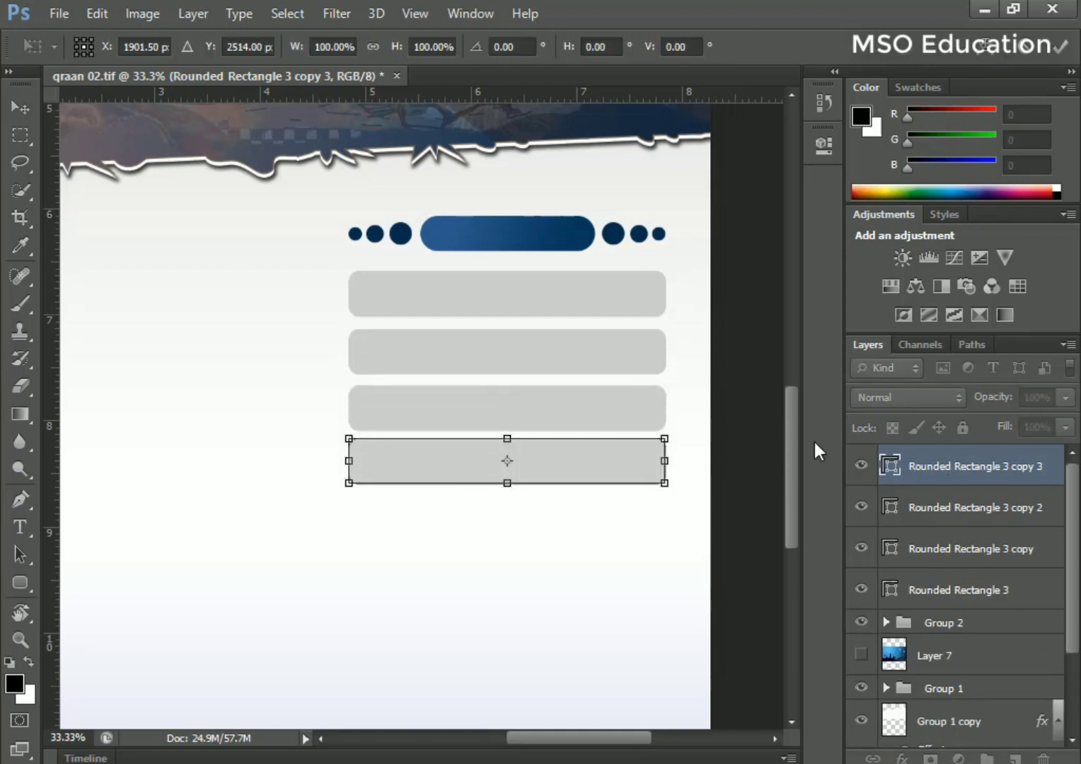
pyautogui.press('Return')
# Select the three duplicated gray bars together and nudge them slightly upward
pyautogui.keyDown('shift'); pyautogui.click(629, 408); pyautogui.keyUp('shift')
pyautogui.keyDown('shift'); pyautogui.click(619, 363); pyautogui.keyUp('shift')
pyautogui.hotkey('shift', 'Up')
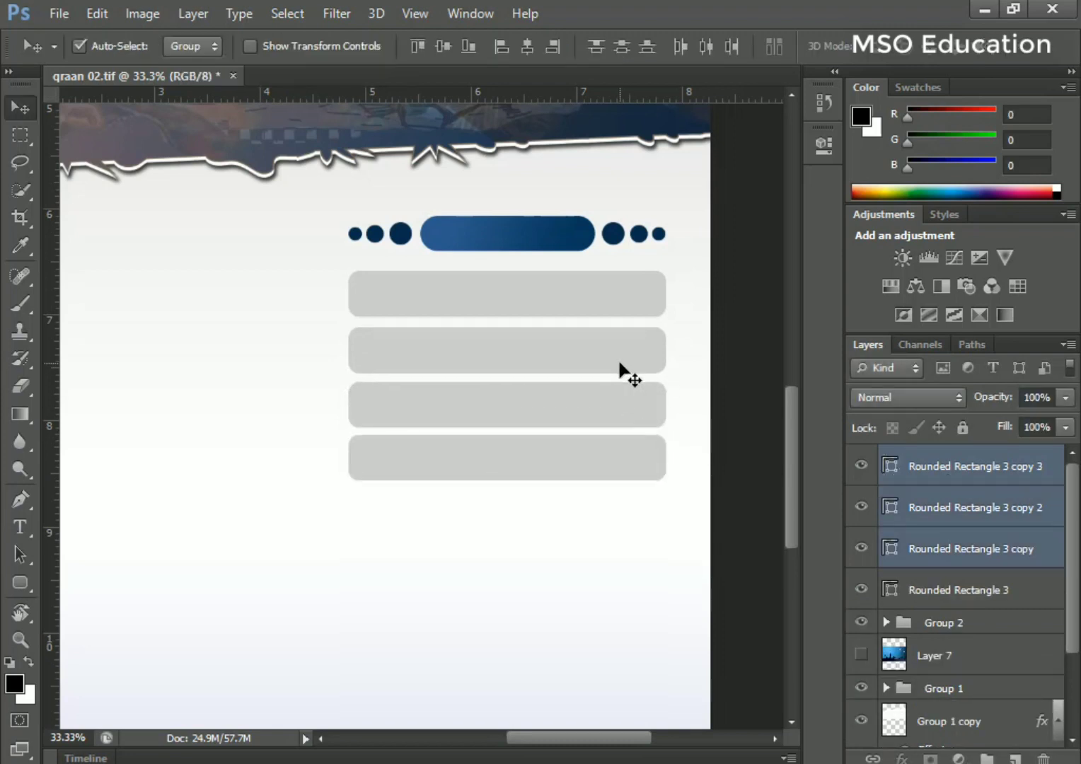
# Move all four gray rounded rectangle layers into Group 2 and check the group's contents
pyautogui.click(983, 473)
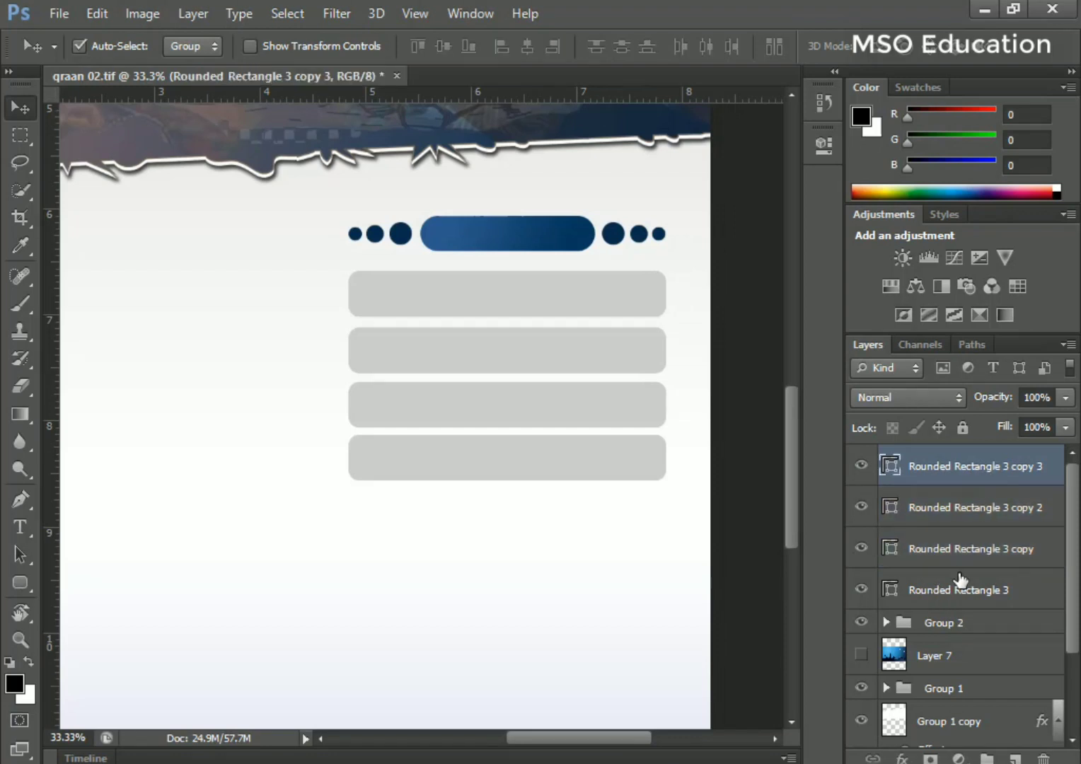
pyautogui.keyDown('shift'); pyautogui.click(961, 595); pyautogui.keyUp('shift')
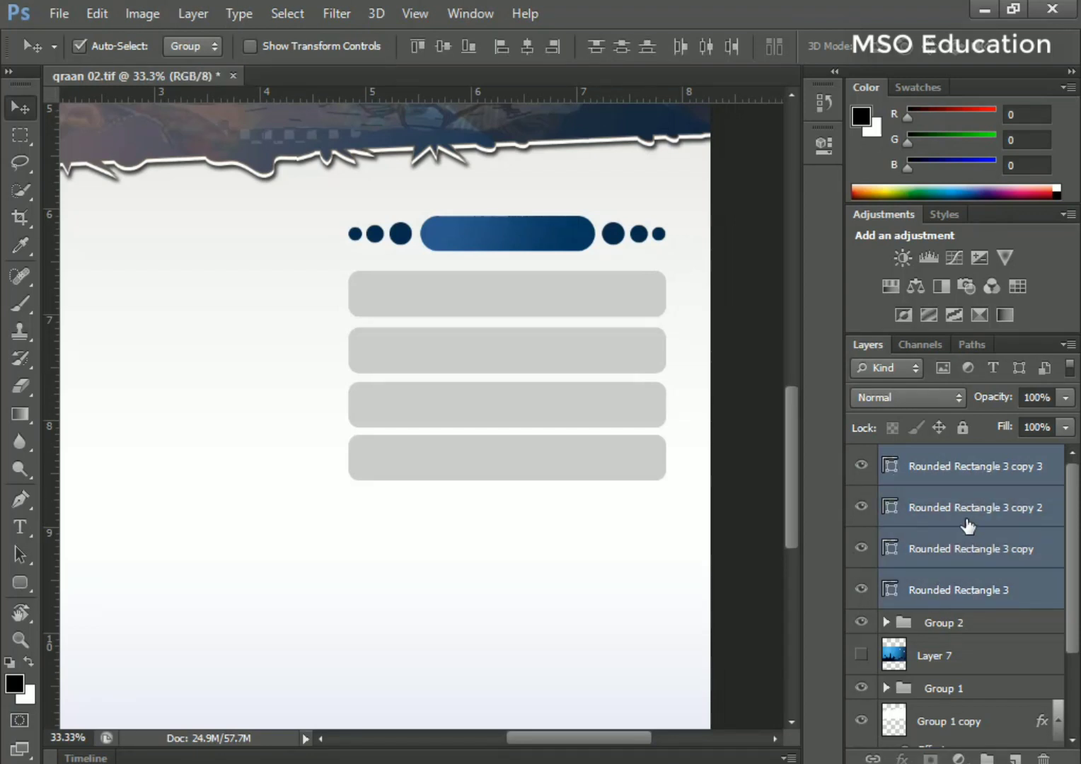
pyautogui.moveTo(970, 479); pyautogui.dragTo(940, 623)
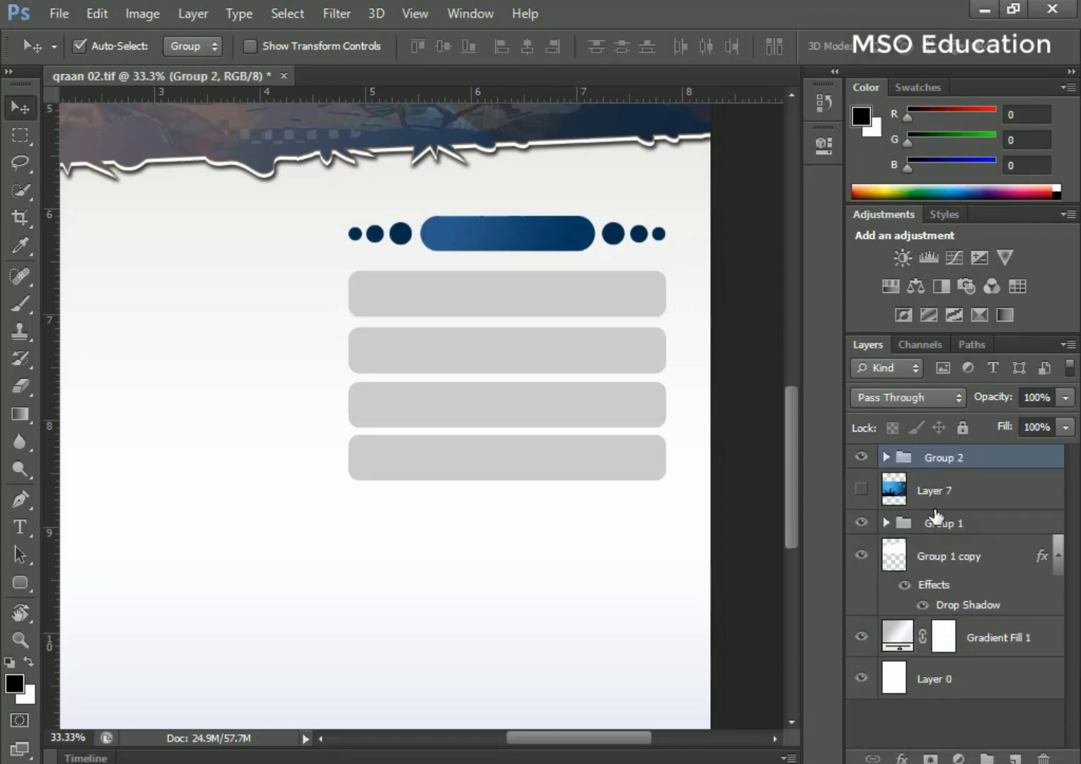
pyautogui.click(887, 457)
pyautogui.scroll(-4, 948, 543)
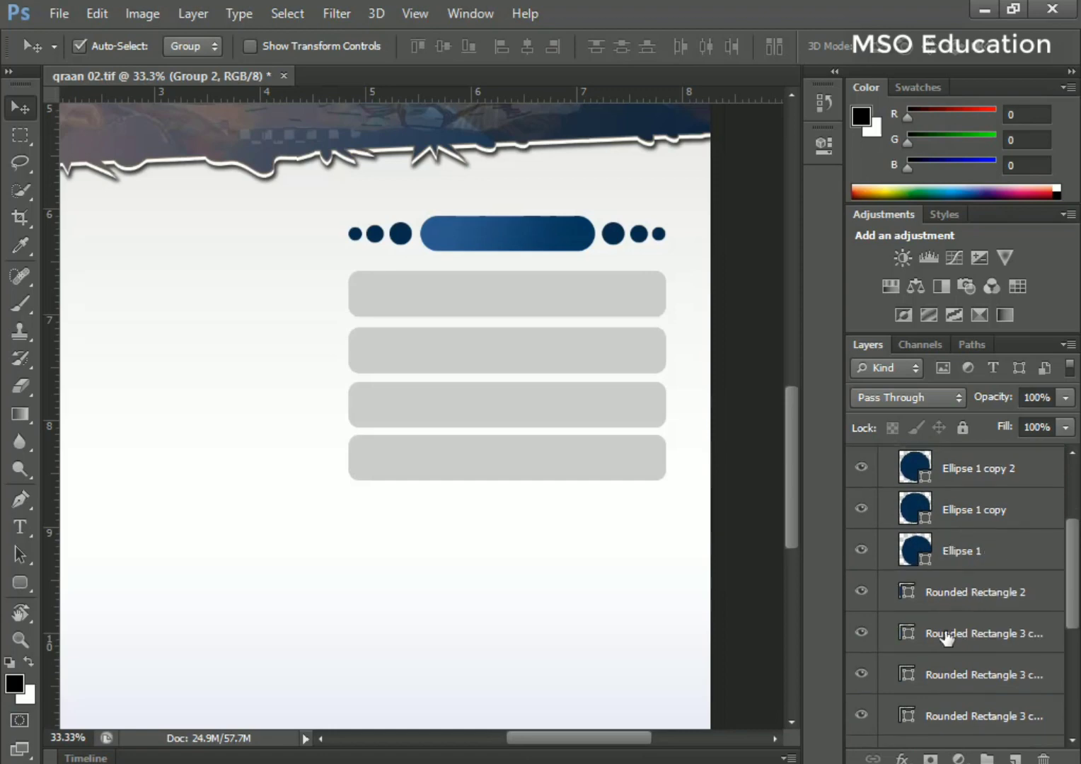
pyautogui.scroll(3, 972, 620)
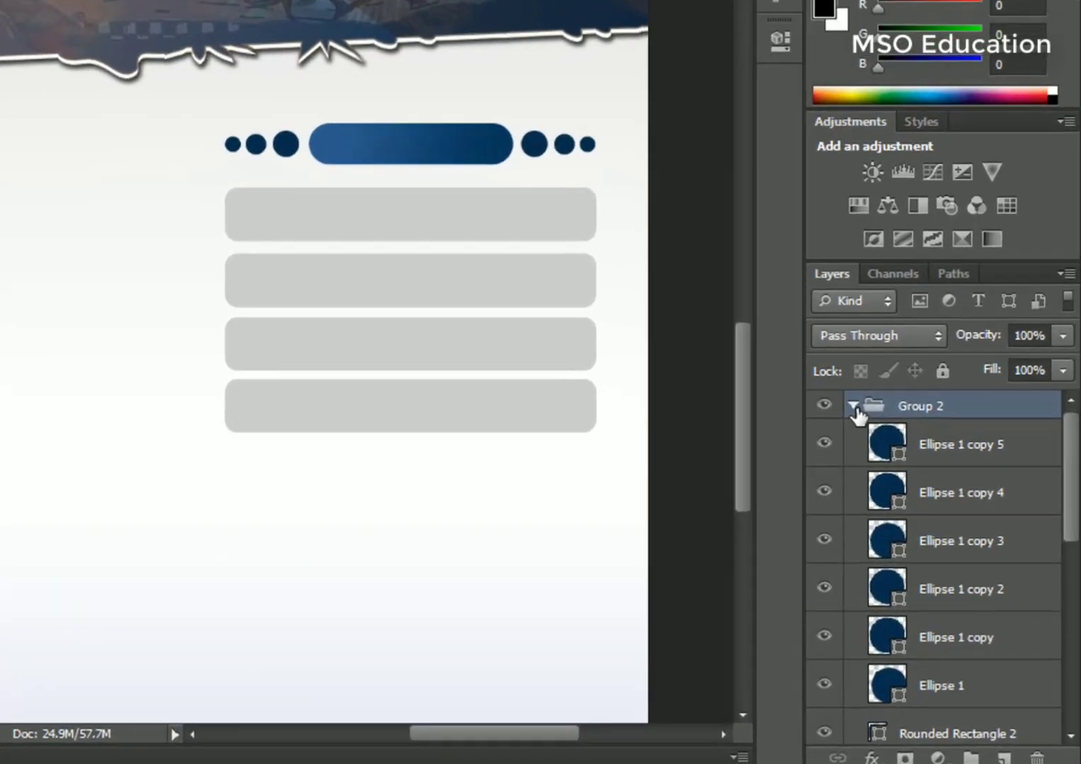
pyautogui.click(887, 457)
# Rename Group 2 as SHAPS
pyautogui.doubleClick(945, 460)
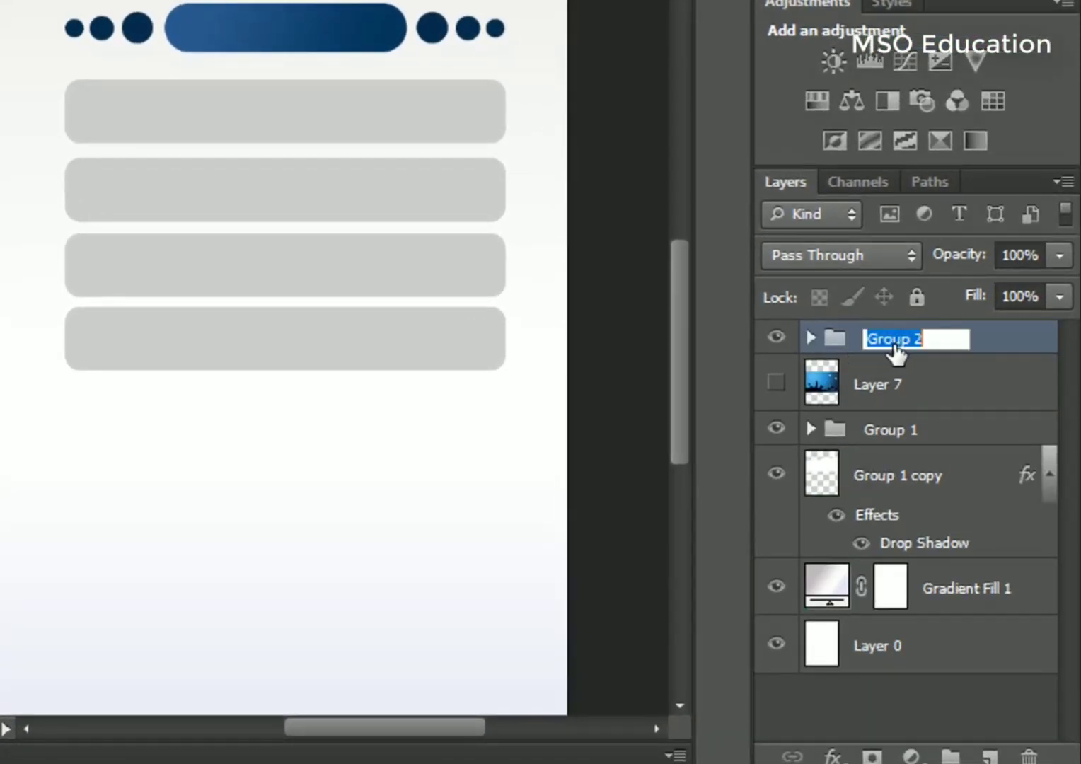
pyautogui.write('SHAPE')
pyautogui.press('BackSpace')
pyautogui.write('S')
pyautogui.press('Return')
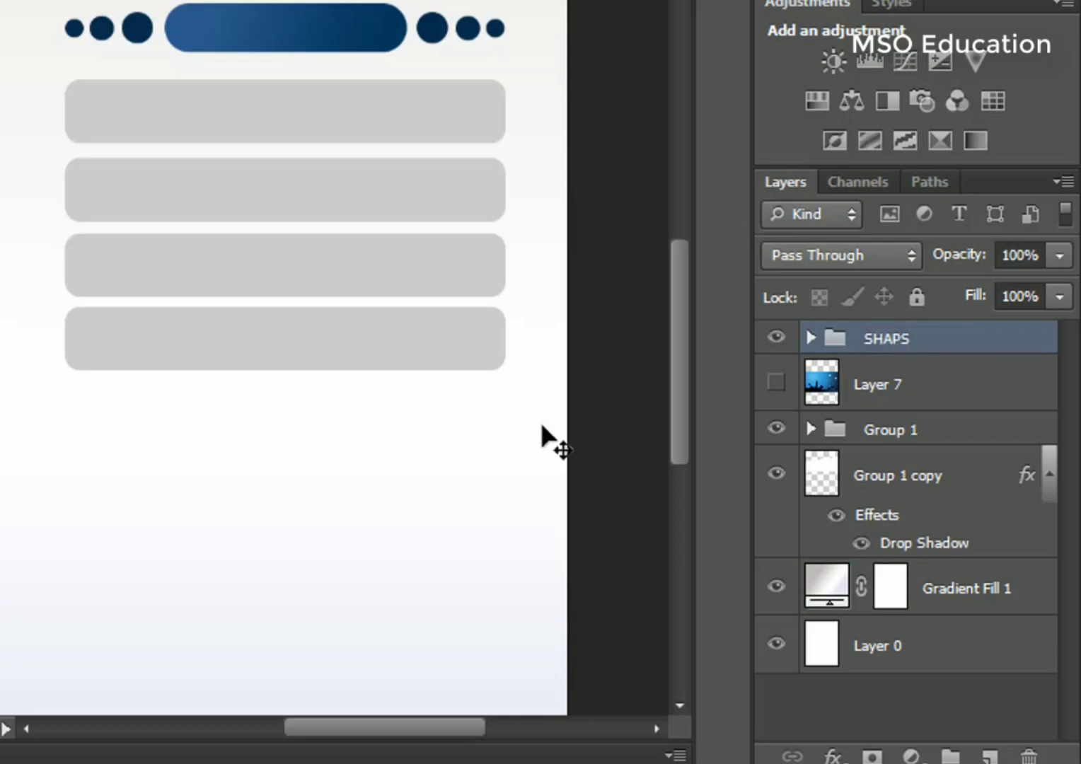
# Toggle the visibility of the SHAPS group and its rounded rectangle layers to identify which bar each layer holds
pyautogui.hotkey('ctrl', '-')
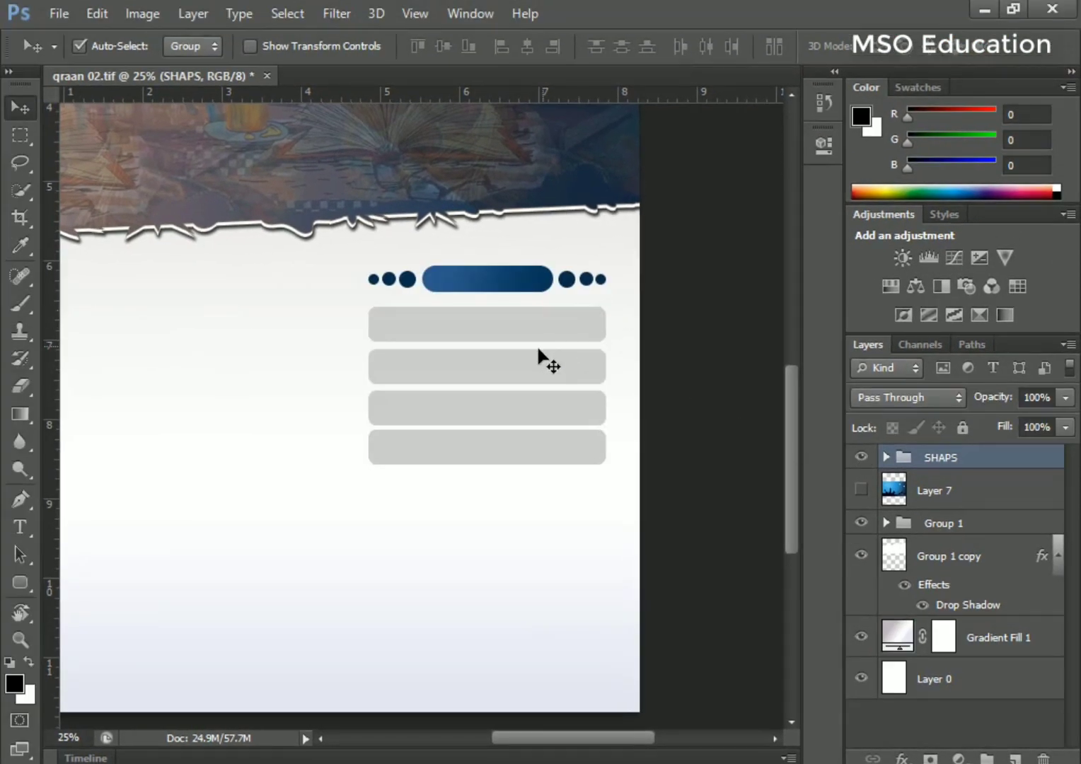
pyautogui.hotkey('ctrl', '+')
pyautogui.moveTo(591, 393); pyautogui.dragTo(362, 453)
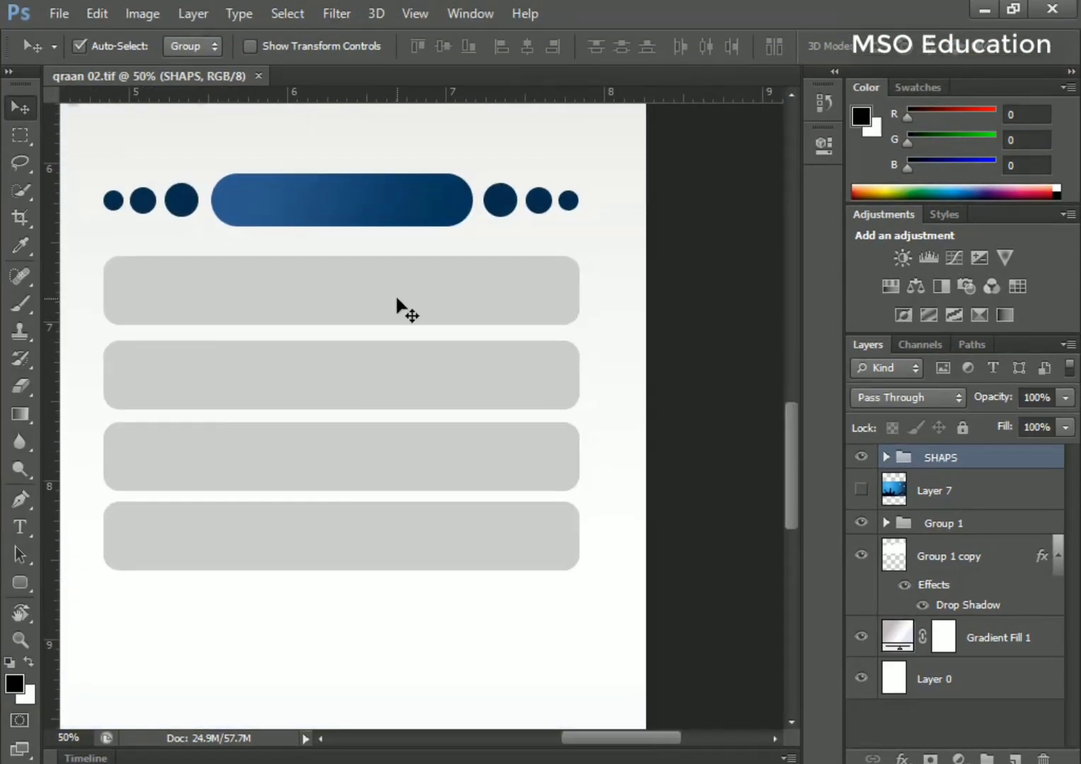
pyautogui.click(861, 463)
pyautogui.click(861, 463)
pyautogui.click(886, 457)
pyautogui.scroll(-5, 898, 538)
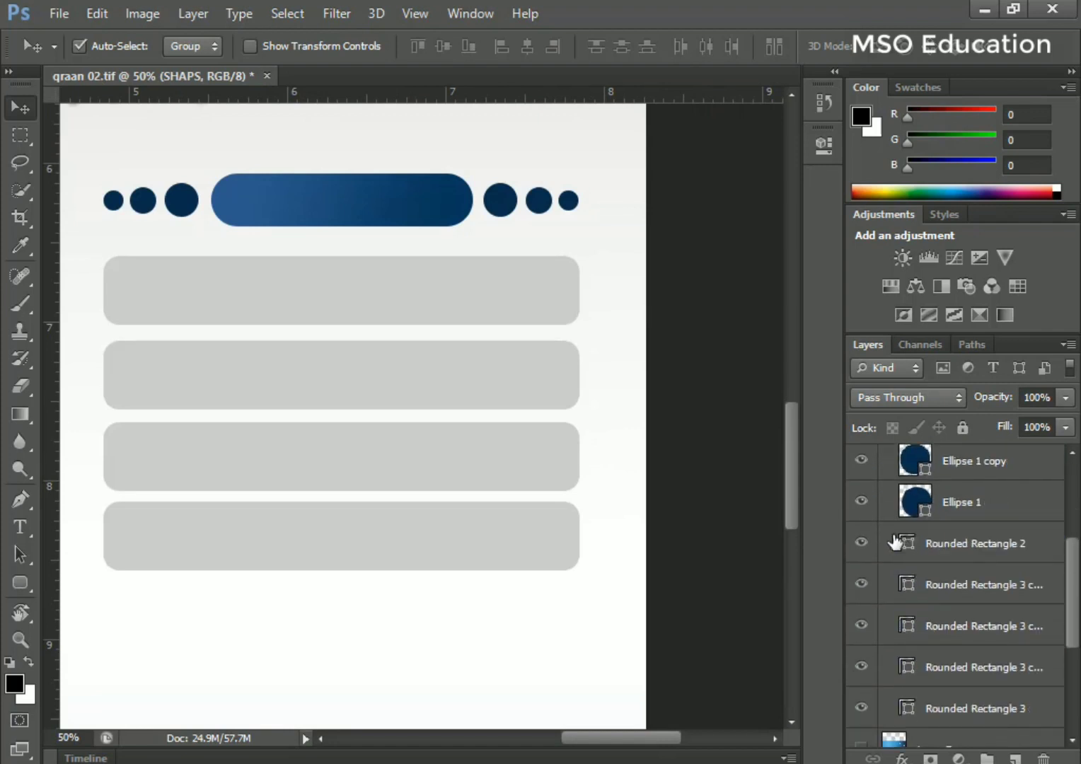
pyautogui.click(860, 544)
pyautogui.click(861, 543)
pyautogui.click(861, 585)
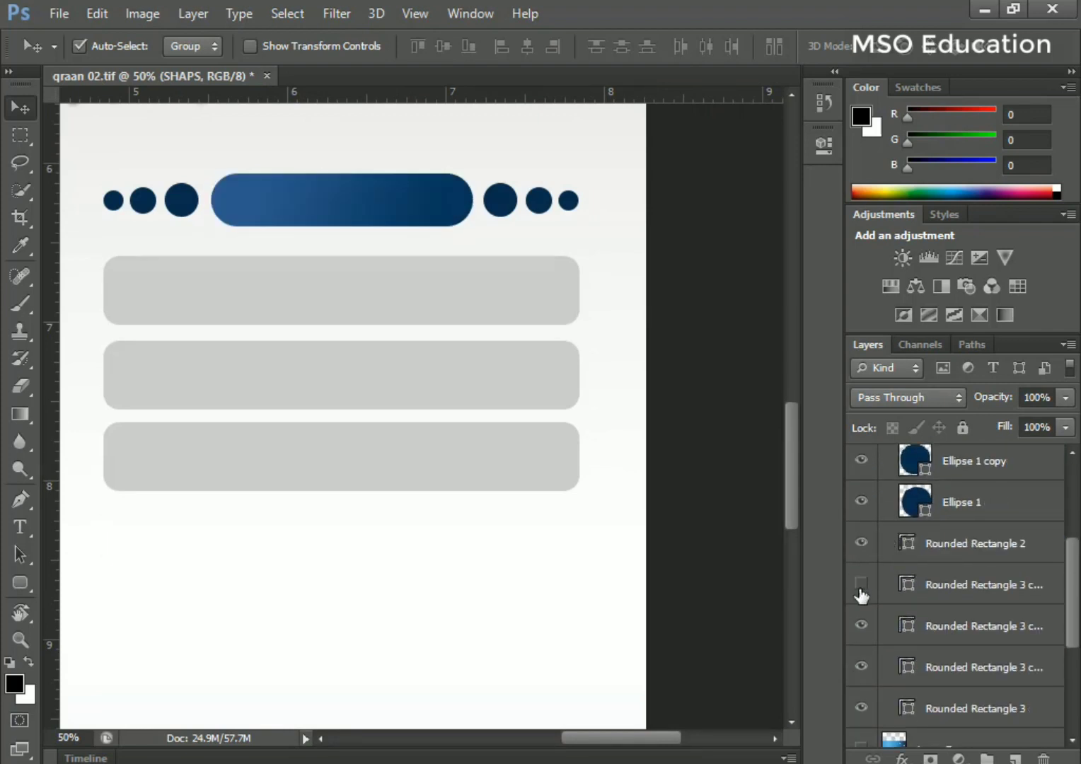
pyautogui.click(861, 585)
pyautogui.click(862, 545)
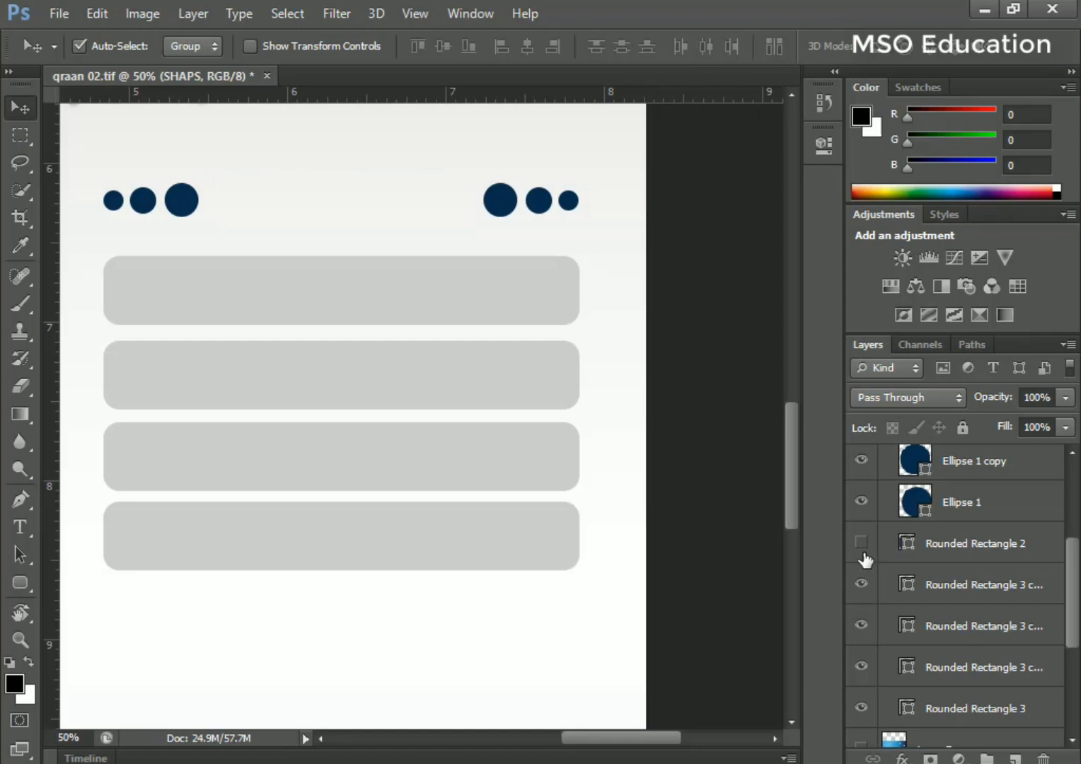
pyautogui.click(861, 544)
pyautogui.click(861, 585)
pyautogui.click(860, 585)
pyautogui.click(861, 707)
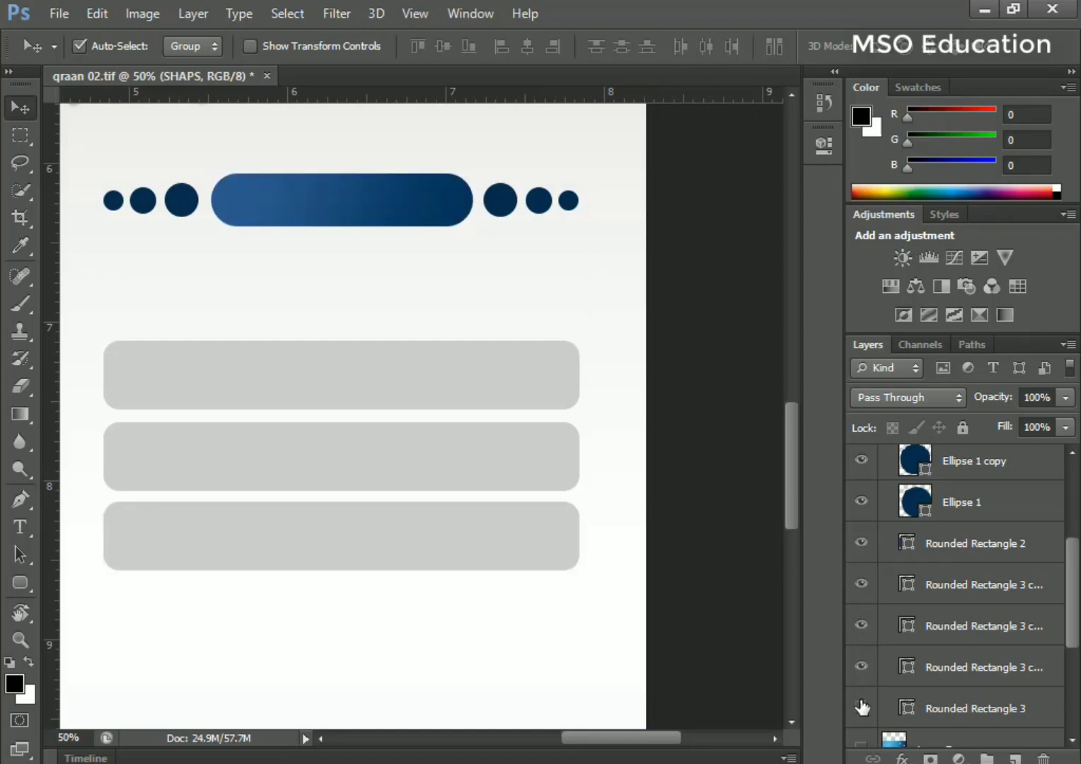
pyautogui.click(861, 708)
# Draw a black triangle about 174 × 280 px over the top gray bar's right end, using the Pen tool in Shape mode above Rounded Rectangle 3
pyautogui.click(929, 708)
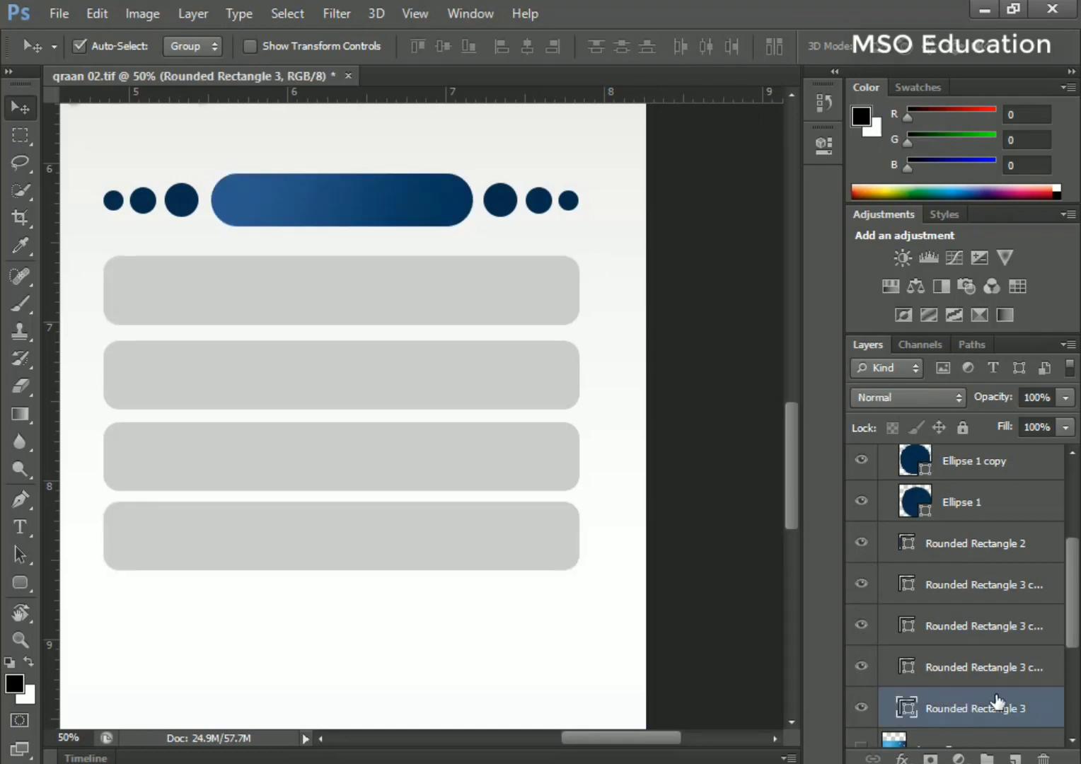
pyautogui.click(20, 584)
pyautogui.click(25, 499)
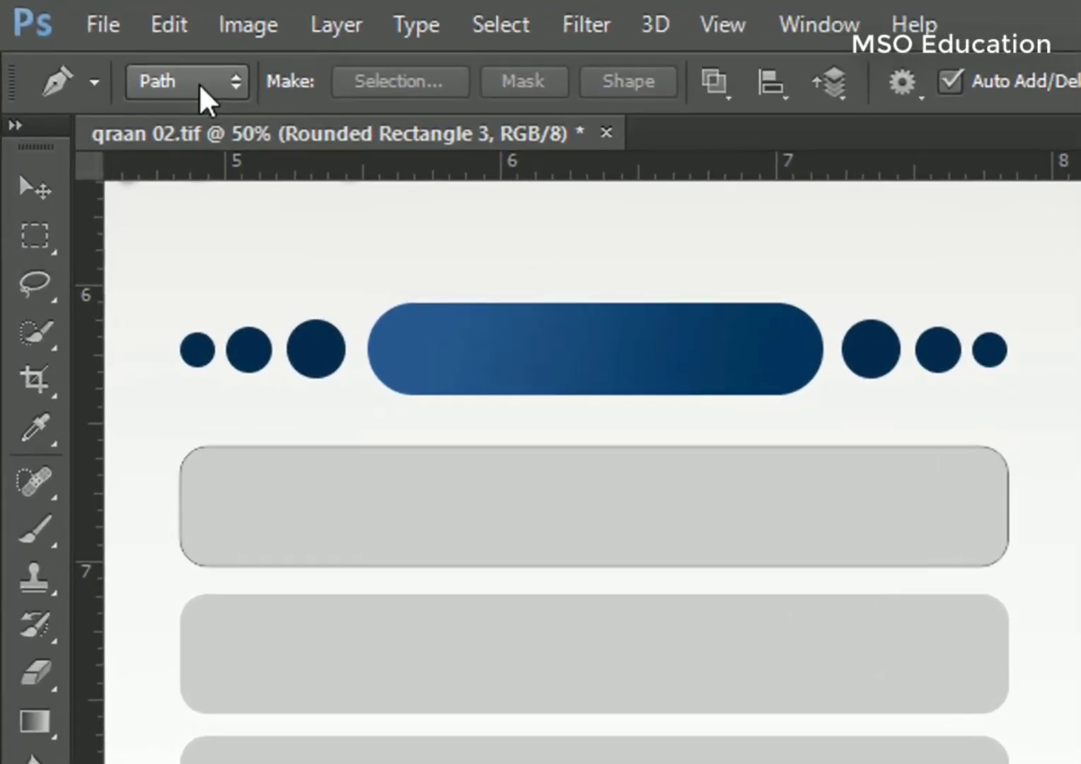
pyautogui.click(199, 83)
pyautogui.click(173, 121)
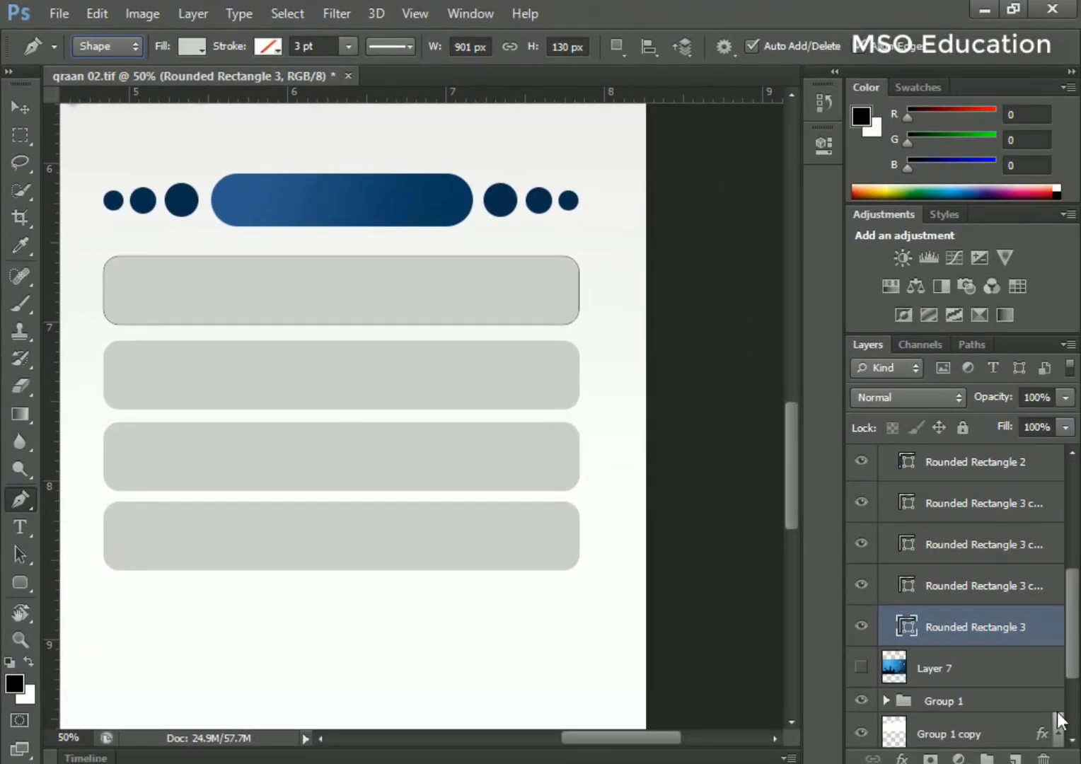
pyautogui.click(1015, 758)
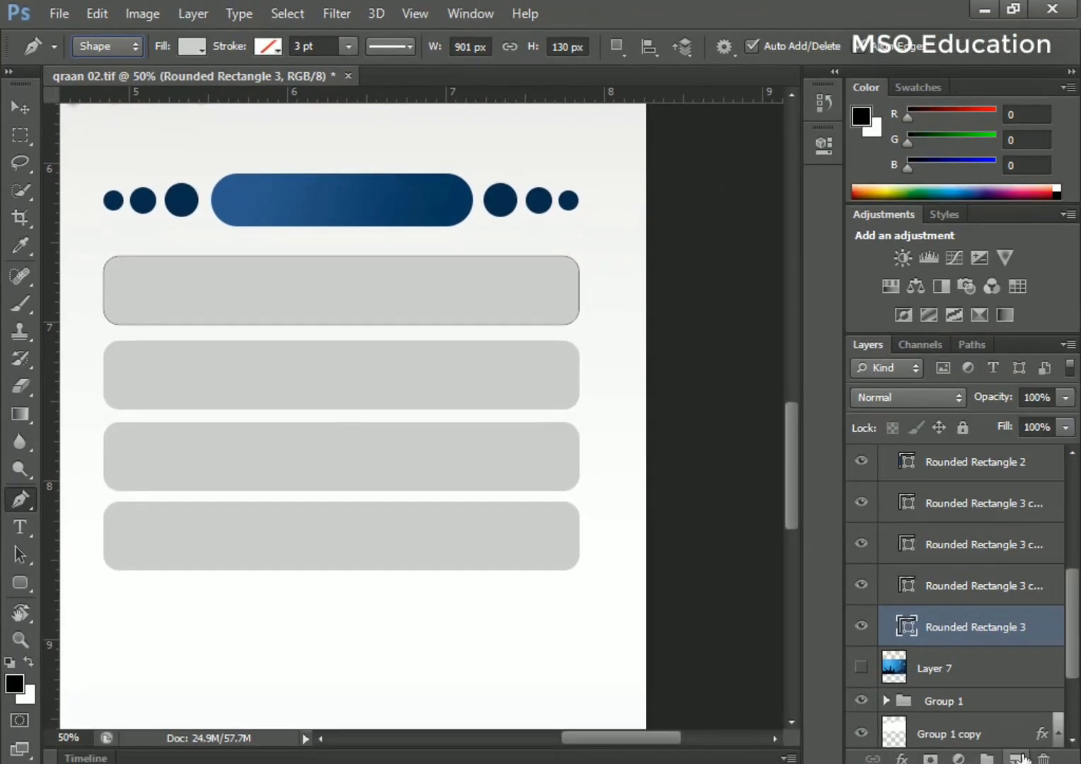
pyautogui.click(492, 252)
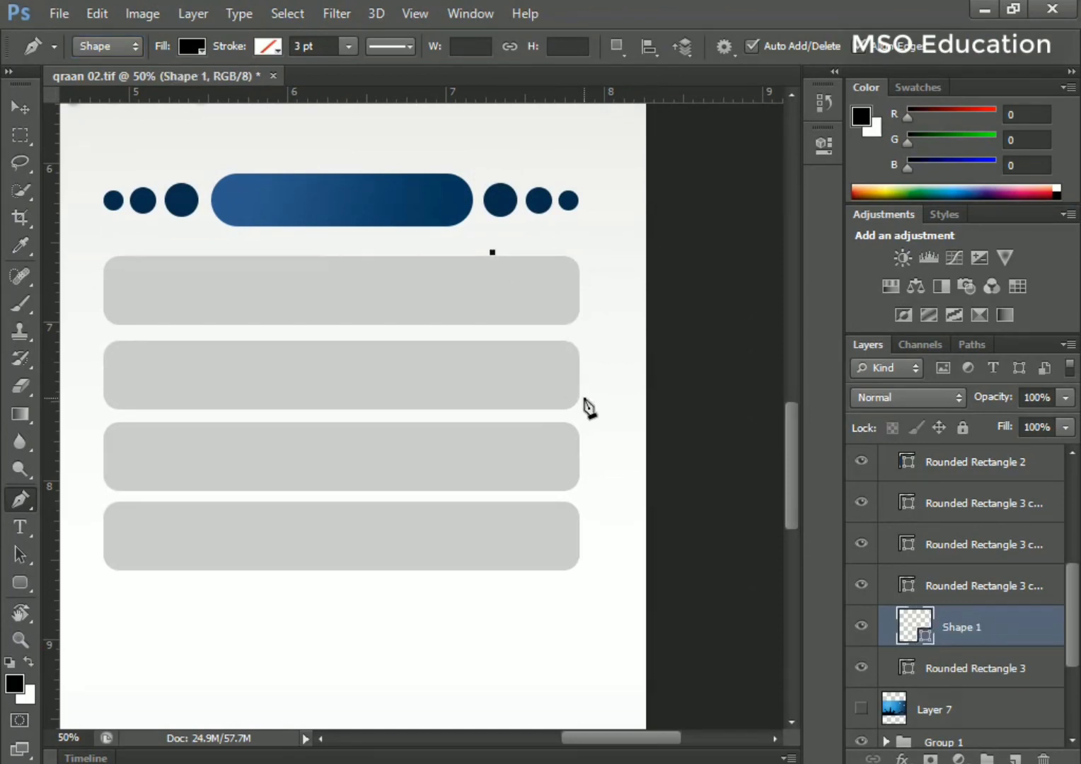
pyautogui.click(584, 399)
pyautogui.click(584, 251)
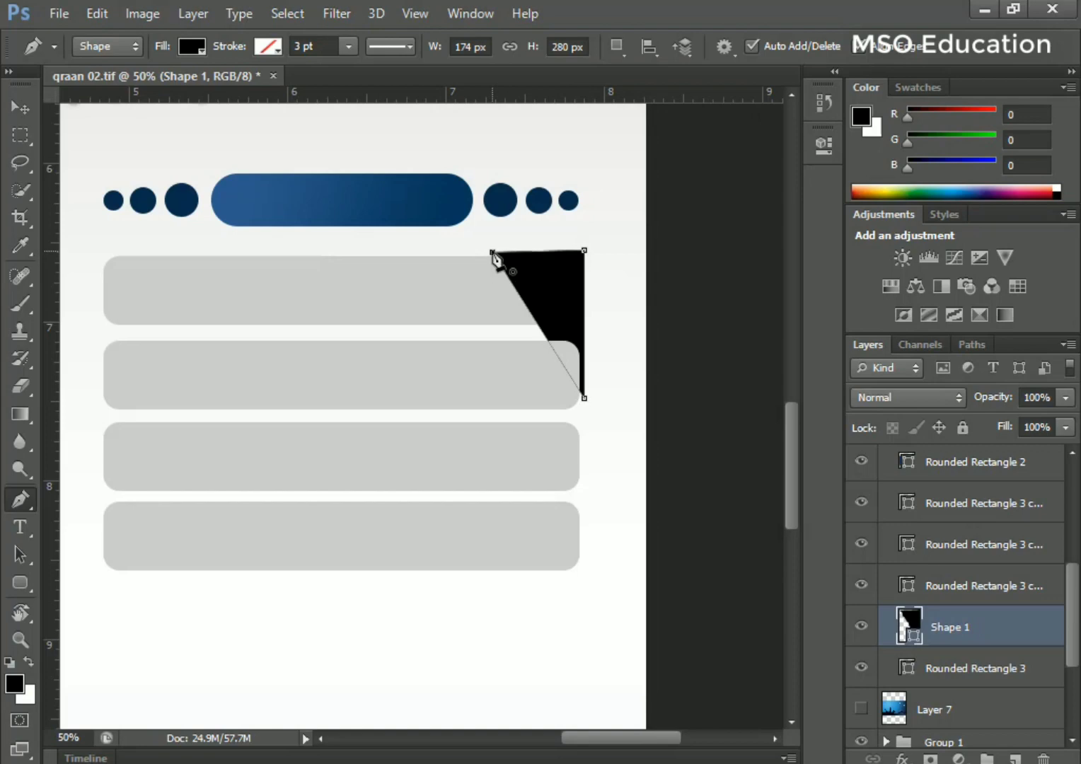
pyautogui.click(493, 252)
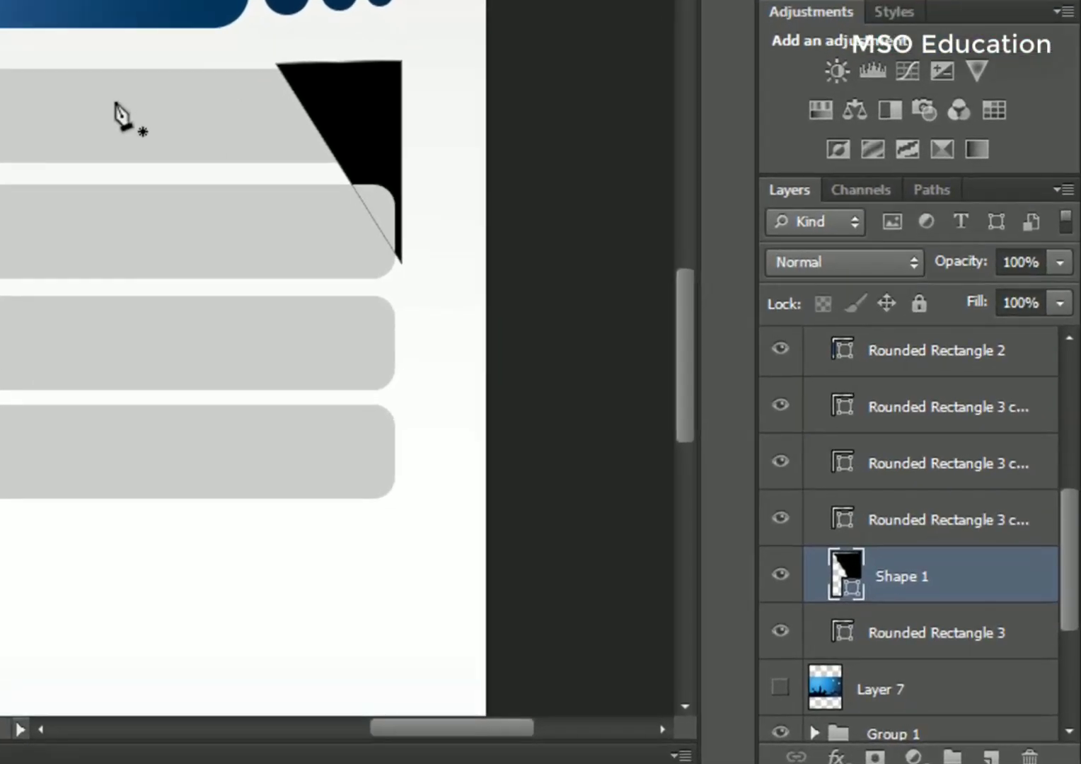
# Clip the Shape 1 triangle to the top gray bar, Rounded Rectangle 3, with a clipping mask
pyautogui.press('v')
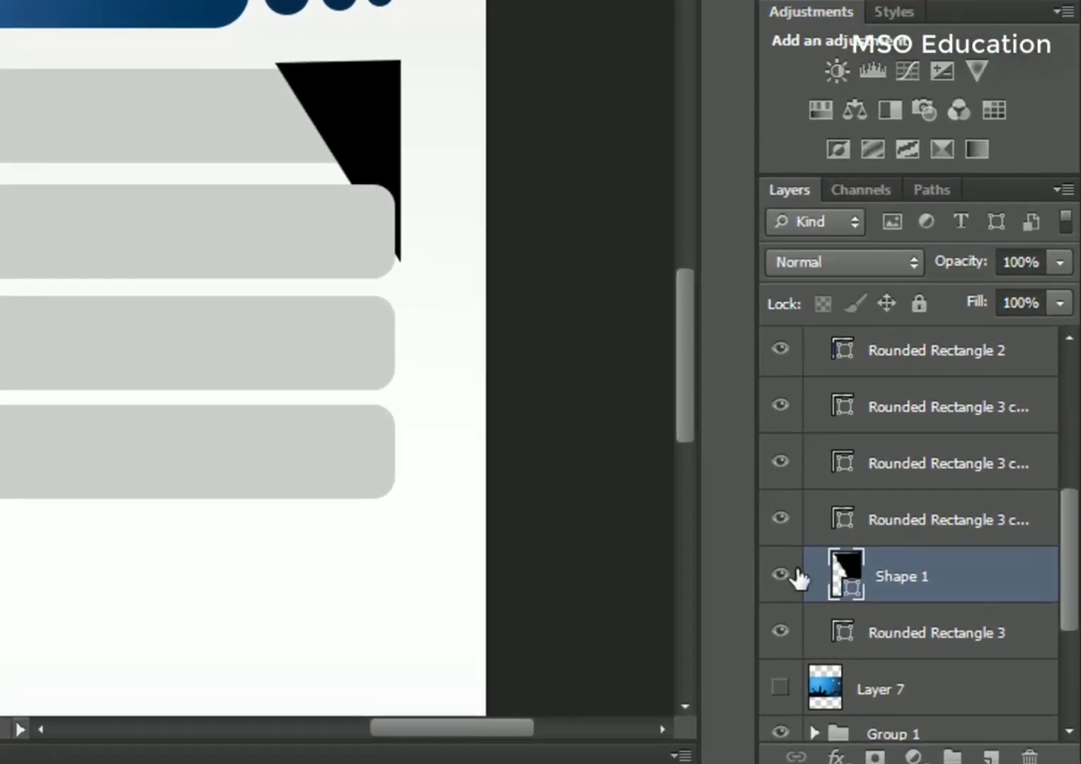
pyautogui.keyDown('alt'); pyautogui.click(909, 593); pyautogui.keyUp('alt')
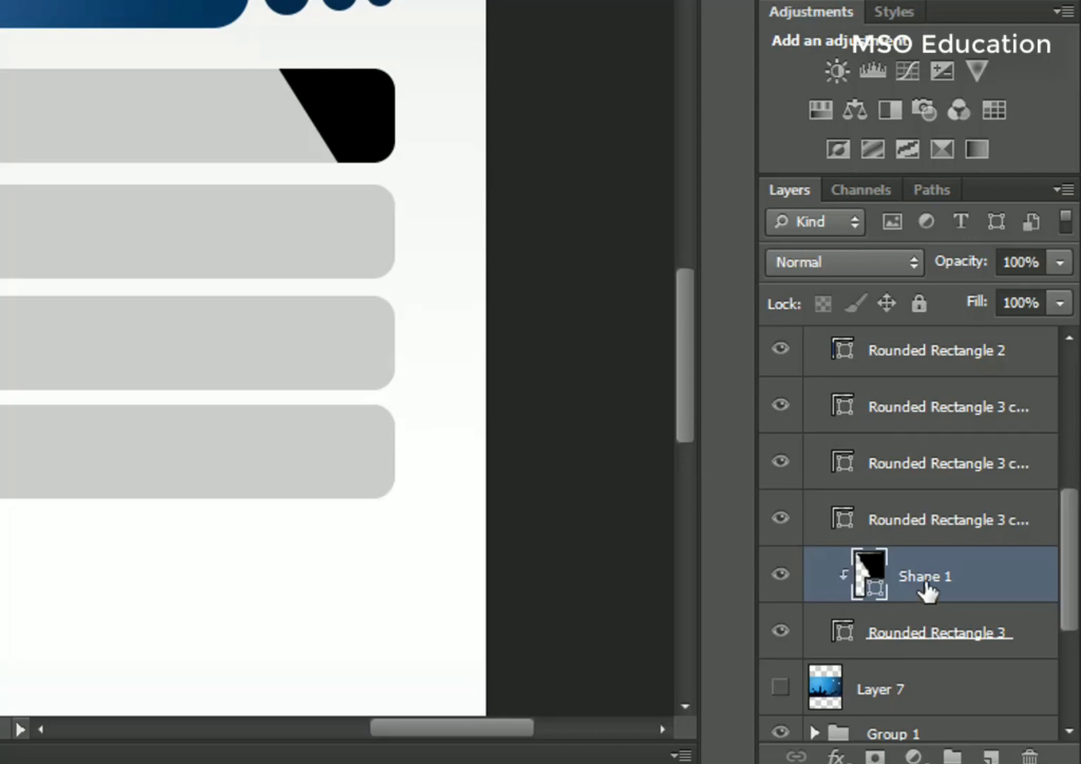
# Duplicate Shape 1, move the copy directly above the second gray bar's layer and clip it to that bar
pyautogui.moveTo(927, 592); pyautogui.dragTo(998, 754)
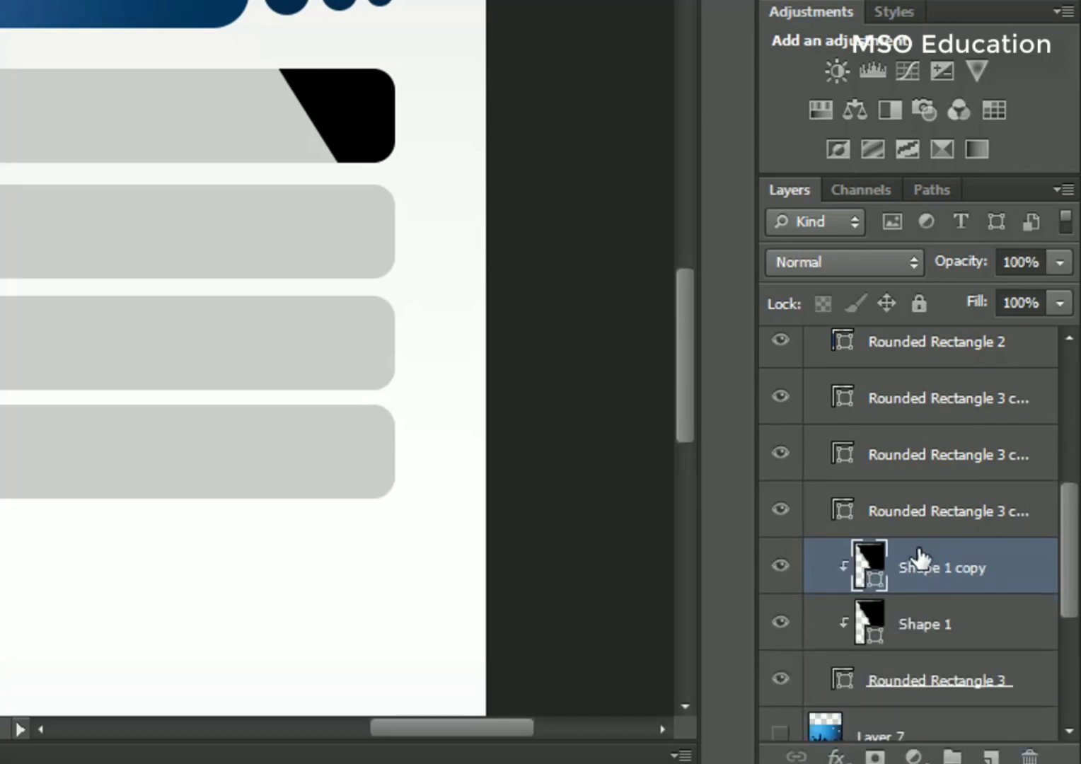
pyautogui.moveTo(920, 559); pyautogui.dragTo(913, 481)
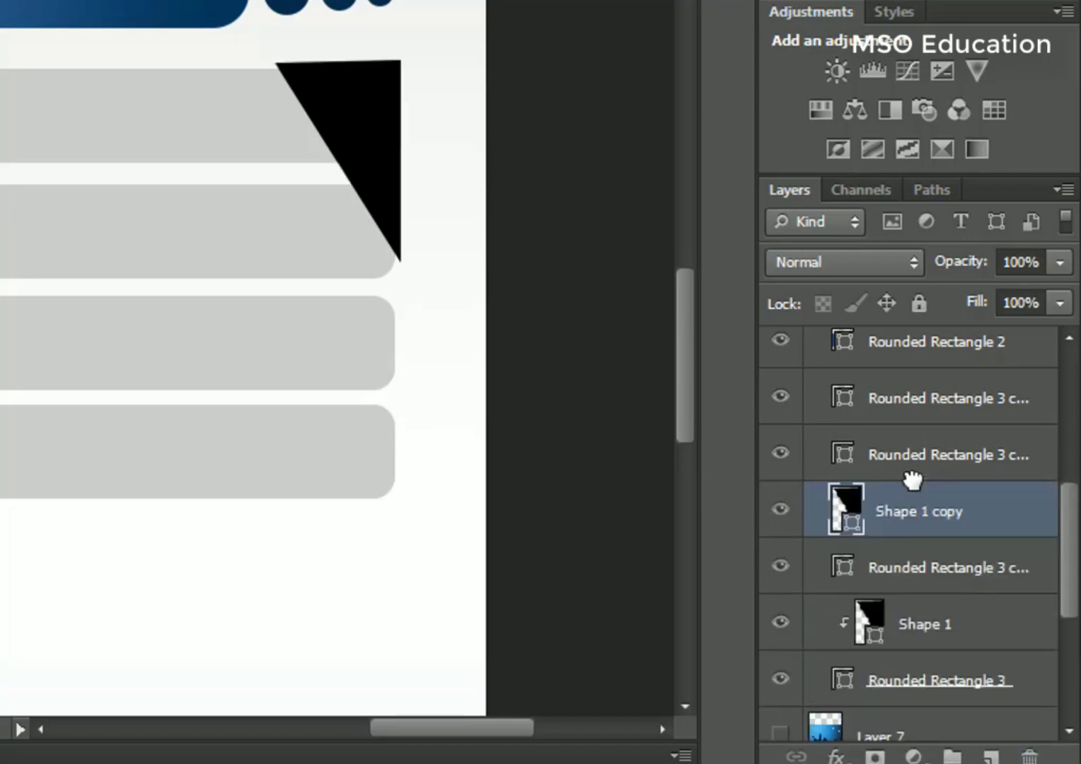
pyautogui.keyDown('alt'); pyautogui.click(913, 536); pyautogui.keyUp('alt')
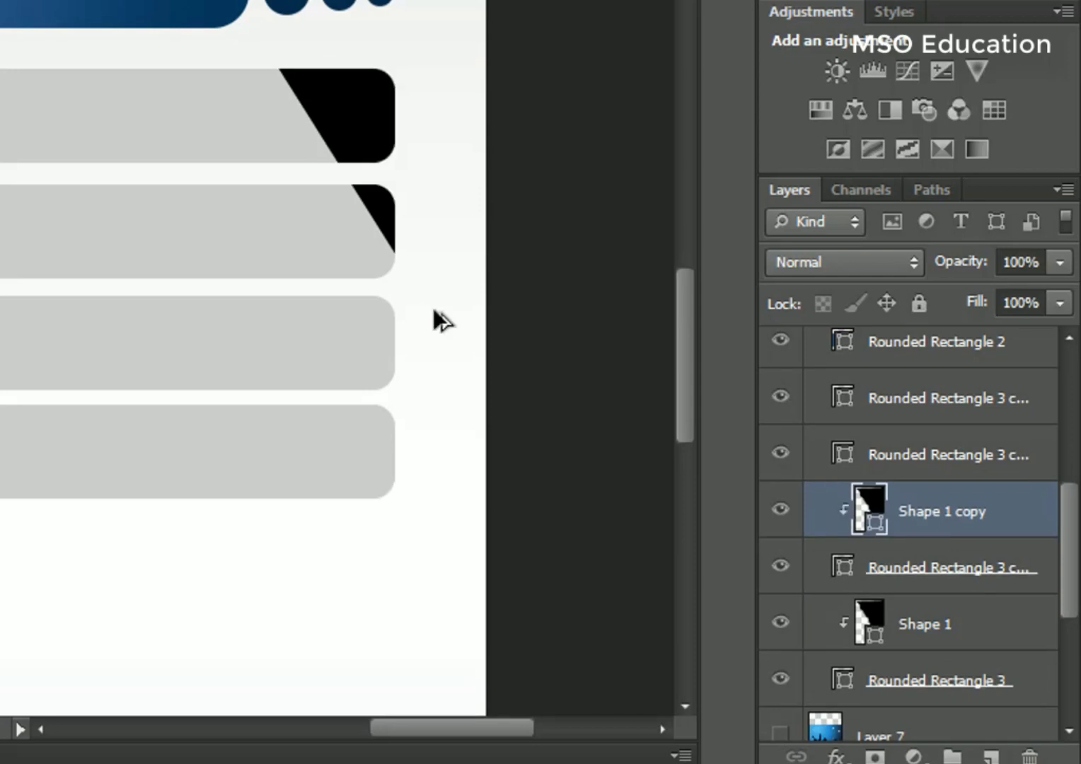
# Set the opacity of the clipped triangles Shape 1 copy and Shape 1 to 40% each
pyautogui.click(1061, 264)
pyautogui.click(1040, 261)
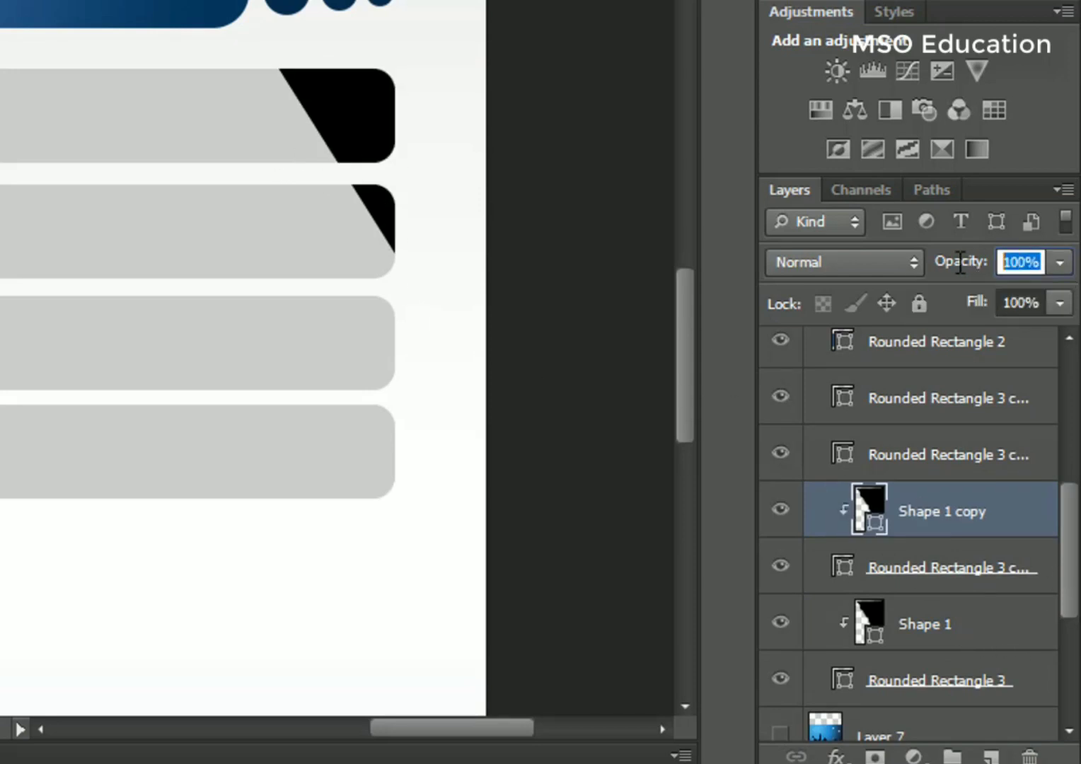
pyautogui.write('40')
pyautogui.press('Return')
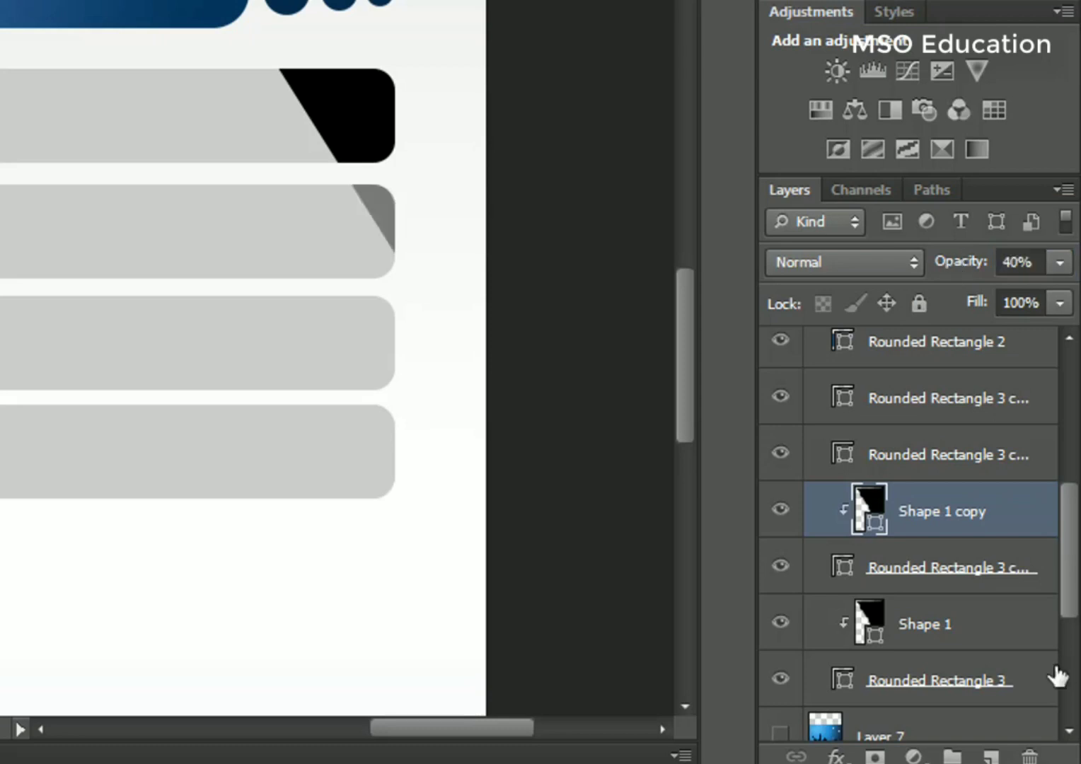
pyautogui.click(1001, 632)
pyautogui.click(1042, 266)
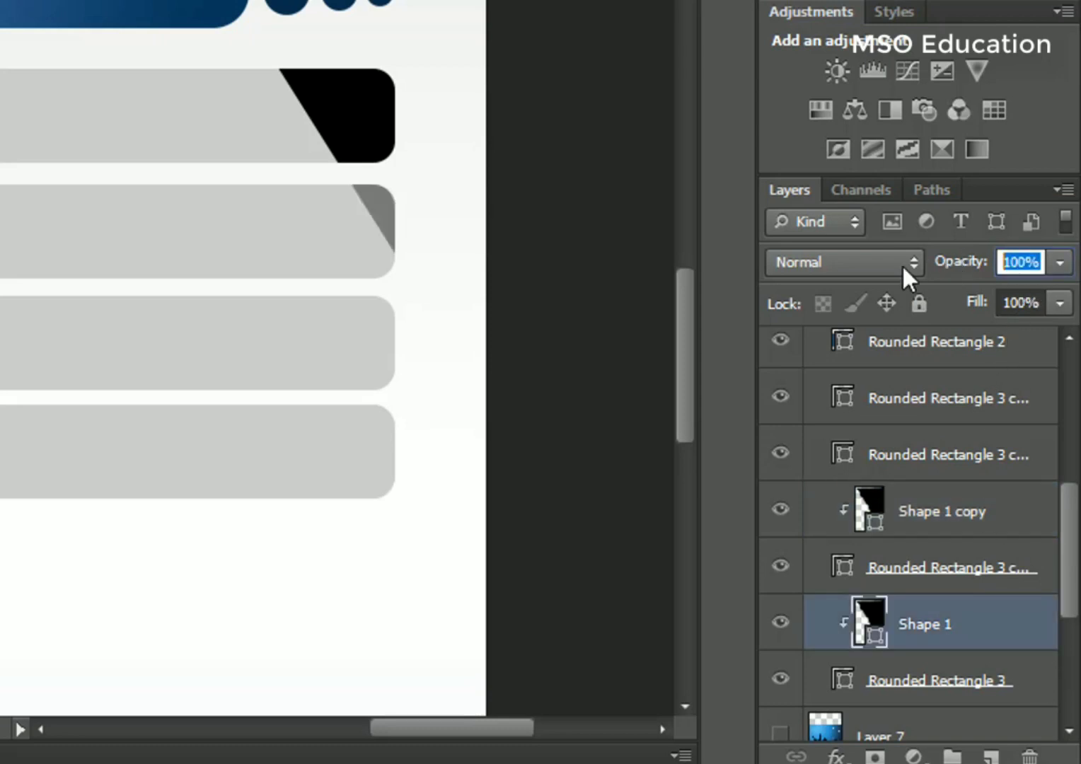
pyautogui.write('40')
pyautogui.press('Return')
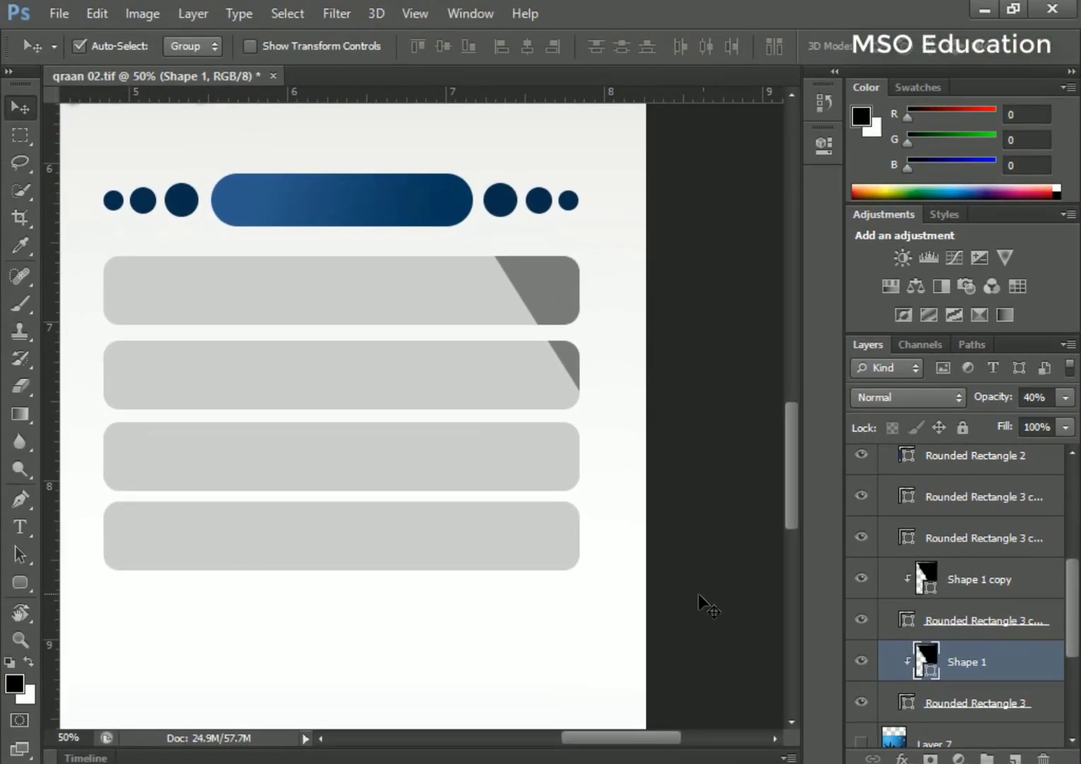
# Duplicate Shape 1, turn the copy half a turn and place it over the bottom gray bar's left end
pyautogui.moveTo(979, 675); pyautogui.dragTo(1016, 757)
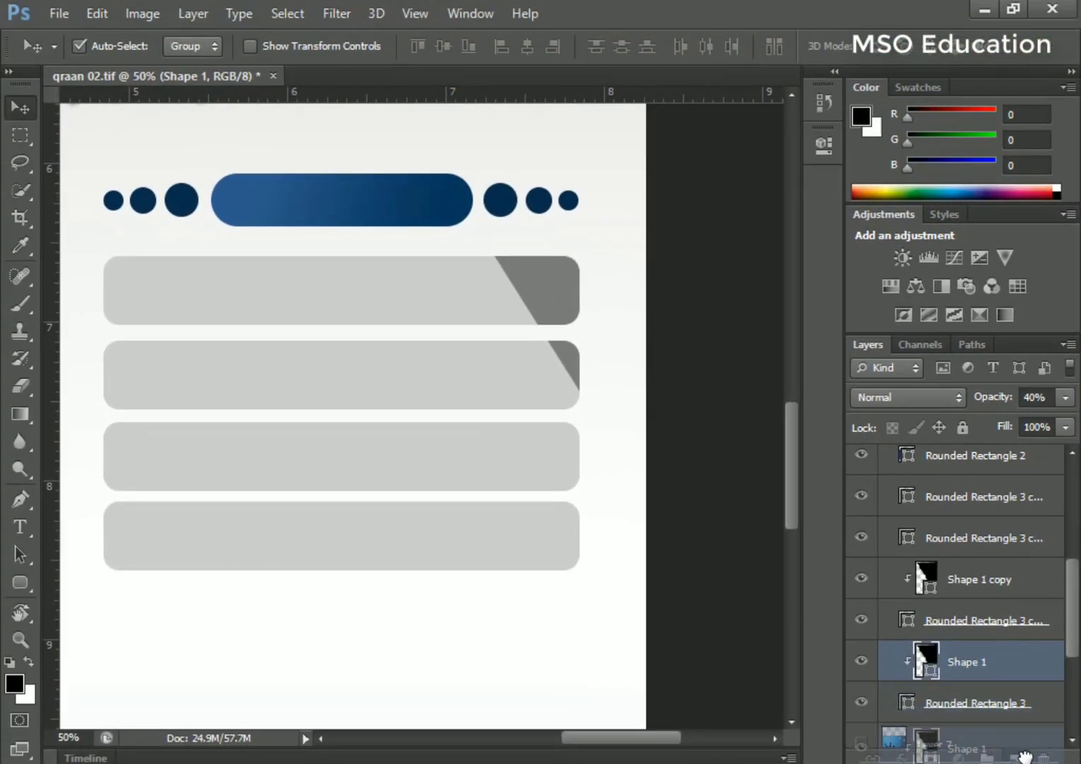
pyautogui.moveTo(988, 669); pyautogui.dragTo(1016, 610)
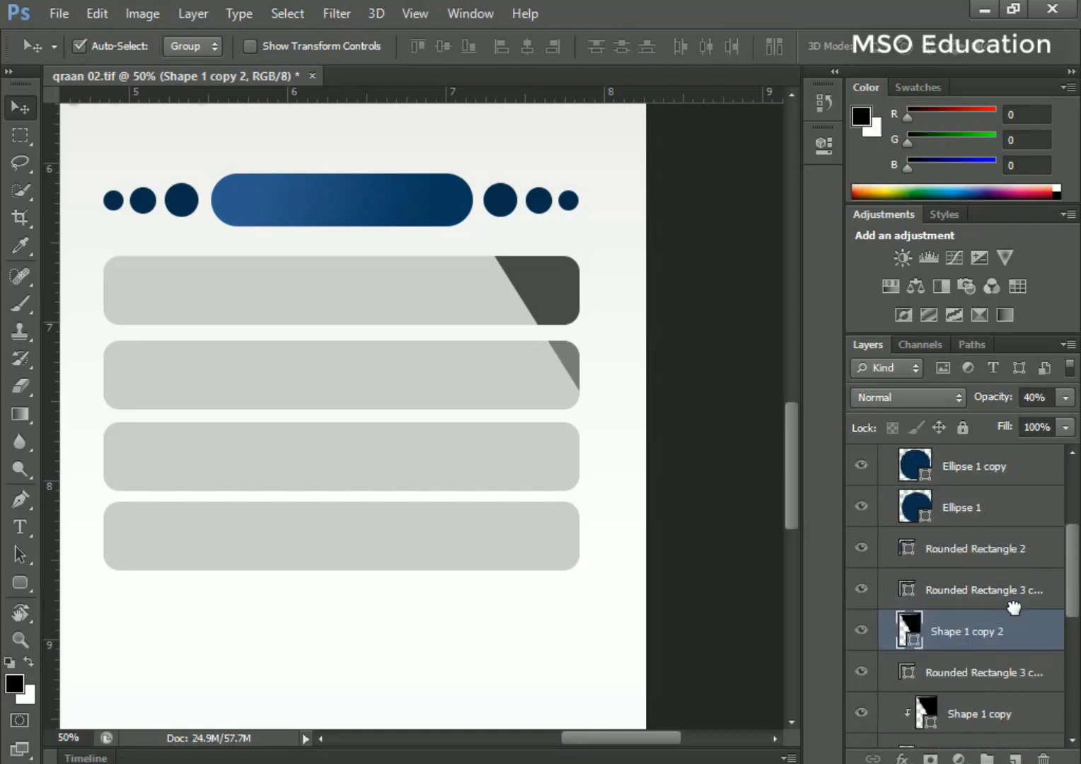
pyautogui.hotkey('ctrl', 't')
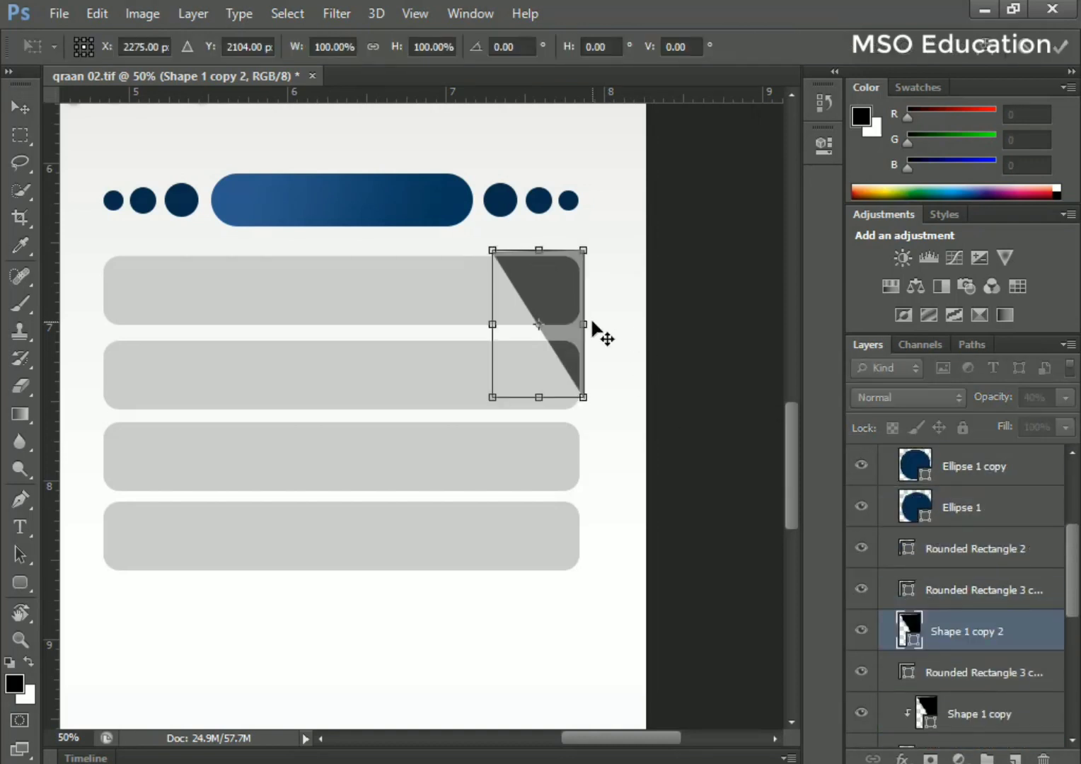
pyautogui.moveTo(556, 351); pyautogui.dragTo(152, 557)
pyautogui.moveTo(212, 447); pyautogui.dragTo(105, 558)
pyautogui.press('Return')
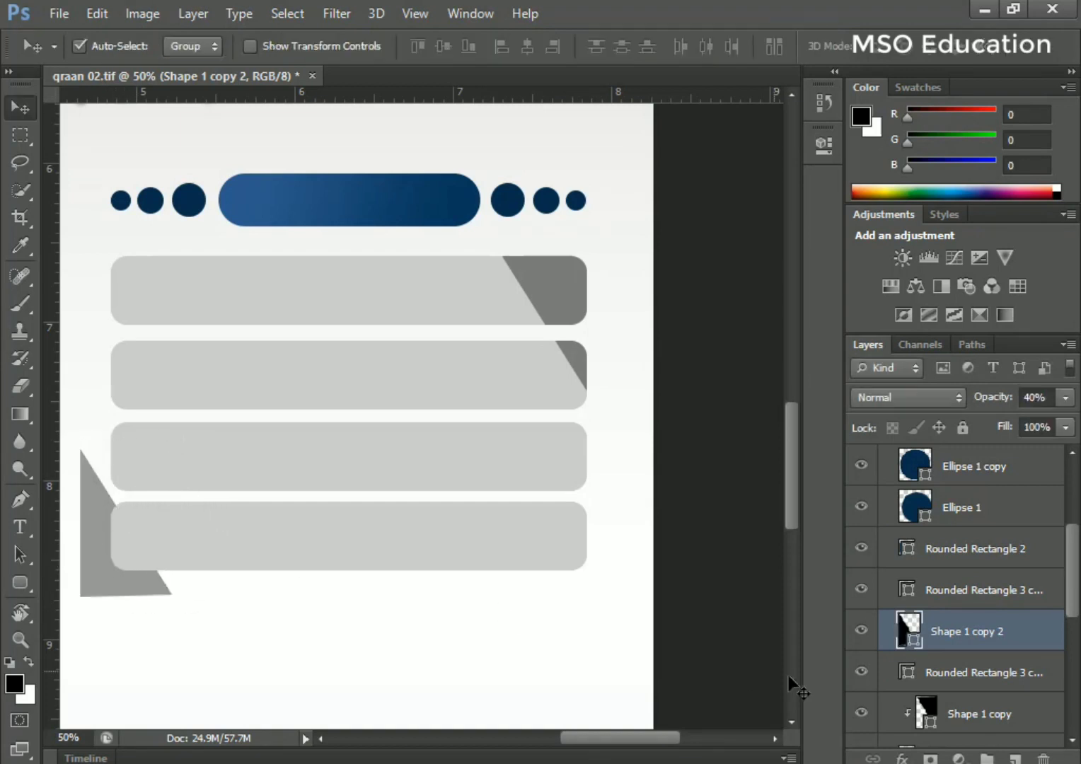
# Move Shape 1 copy 2 directly above the bottom gray bar's layer and clip it to that bar
pyautogui.moveTo(1001, 646); pyautogui.dragTo(1013, 585)
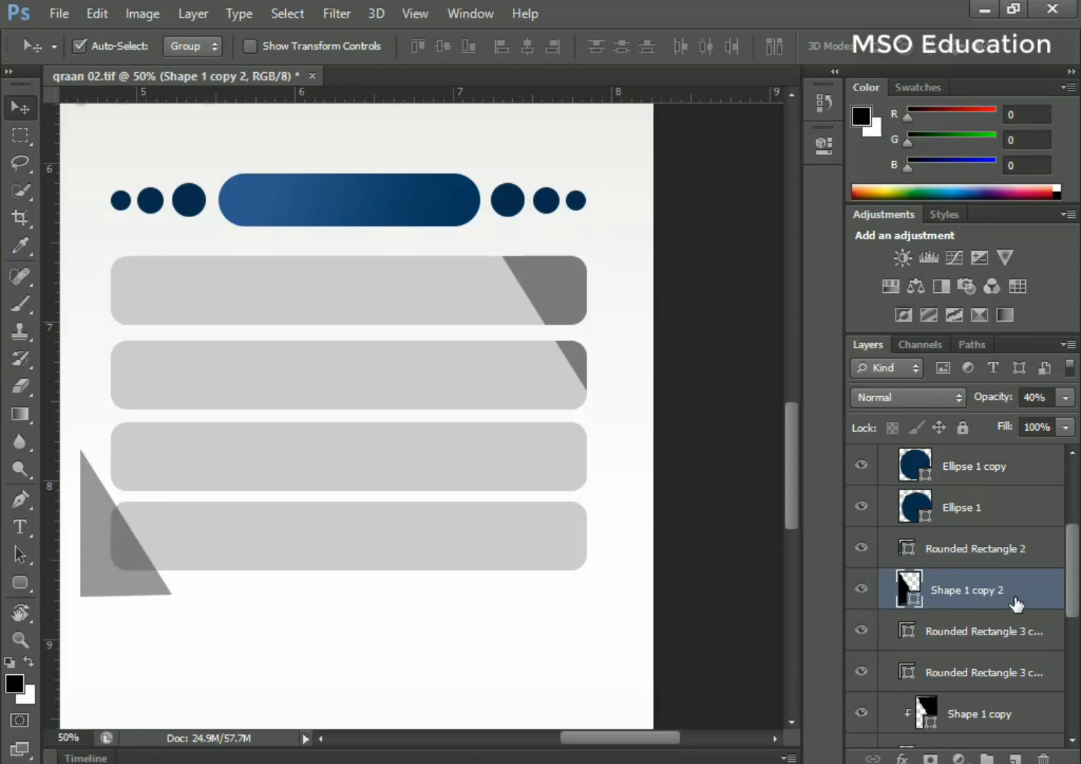
pyautogui.keyDown('alt'); pyautogui.click(985, 606); pyautogui.keyUp('alt')
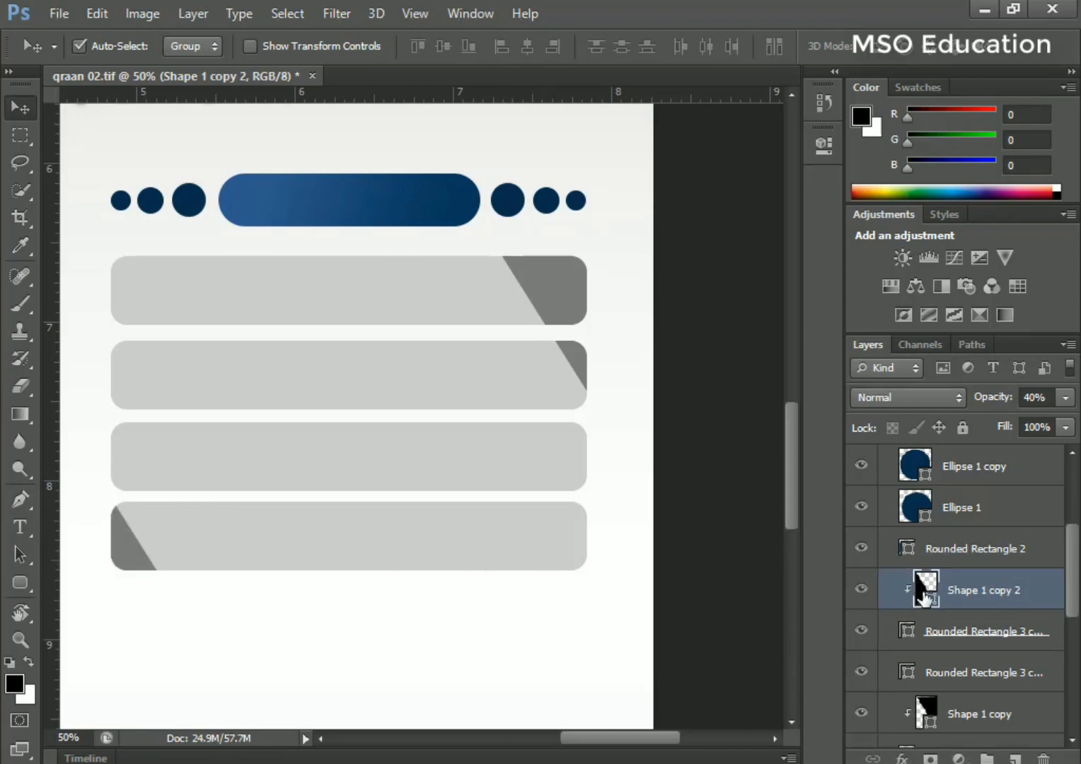
pyautogui.click(861, 631)
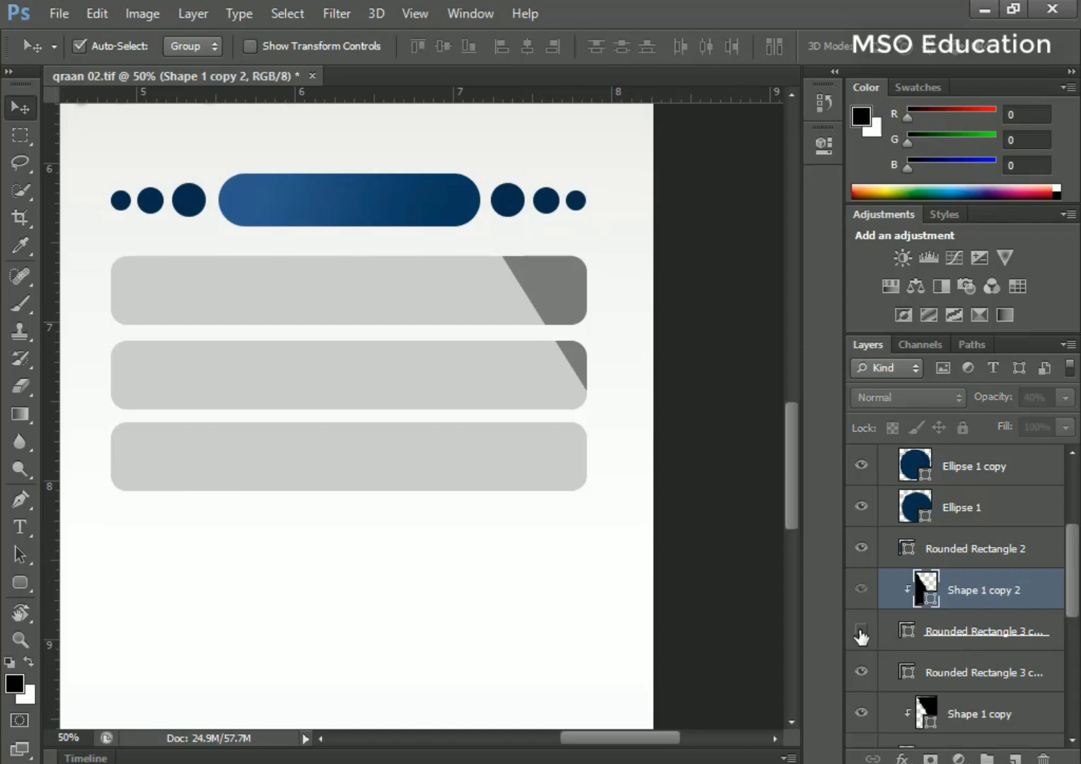
pyautogui.click(861, 632)
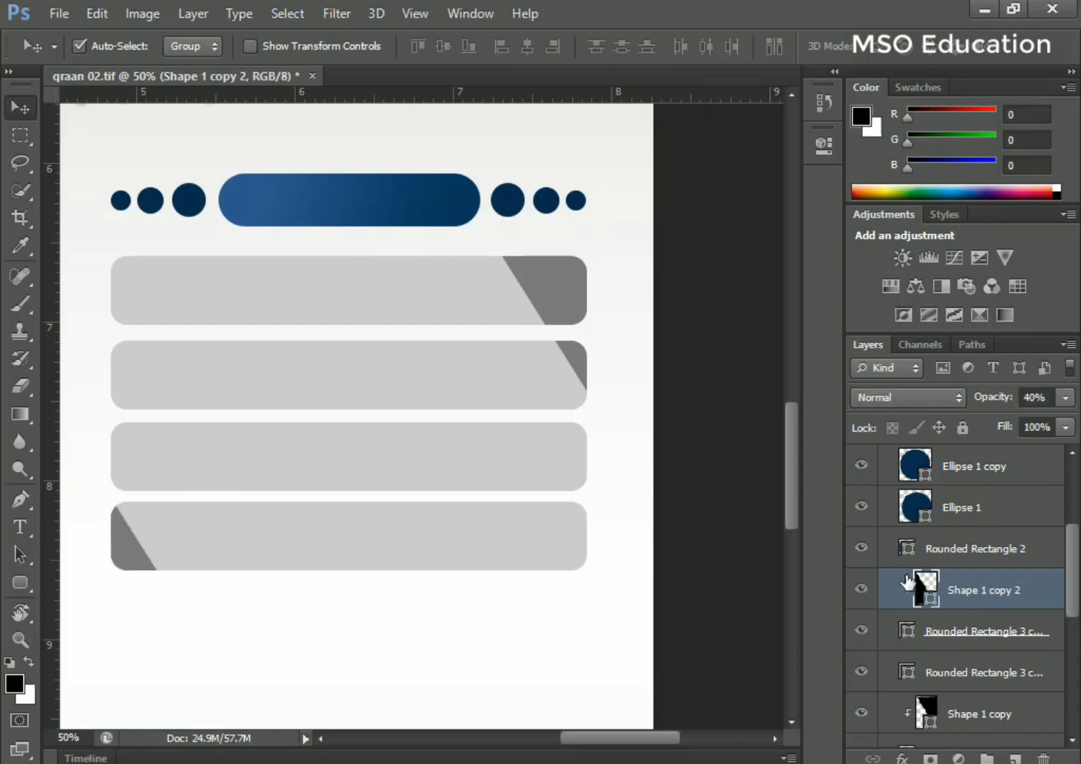
# Collapse the SHAPS group and place three horizontal guides near the page's bottom edge, the uppermost at about 10.6 in
pyautogui.scroll(3, 919, 587)
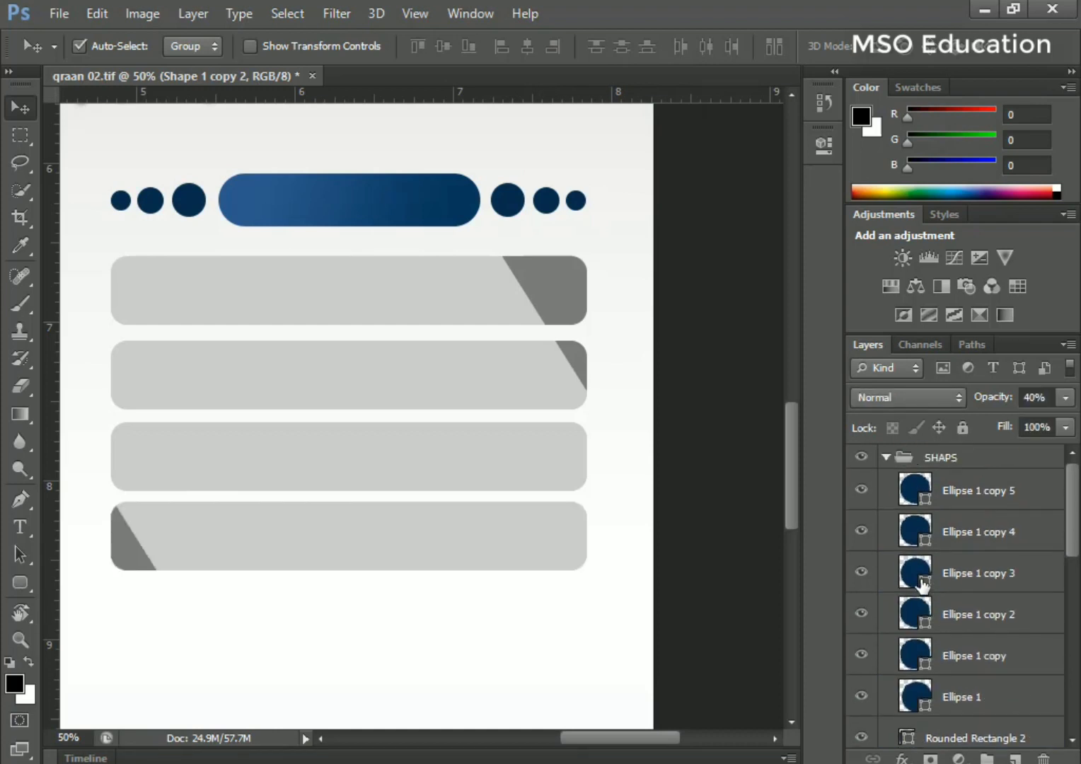
pyautogui.click(887, 458)
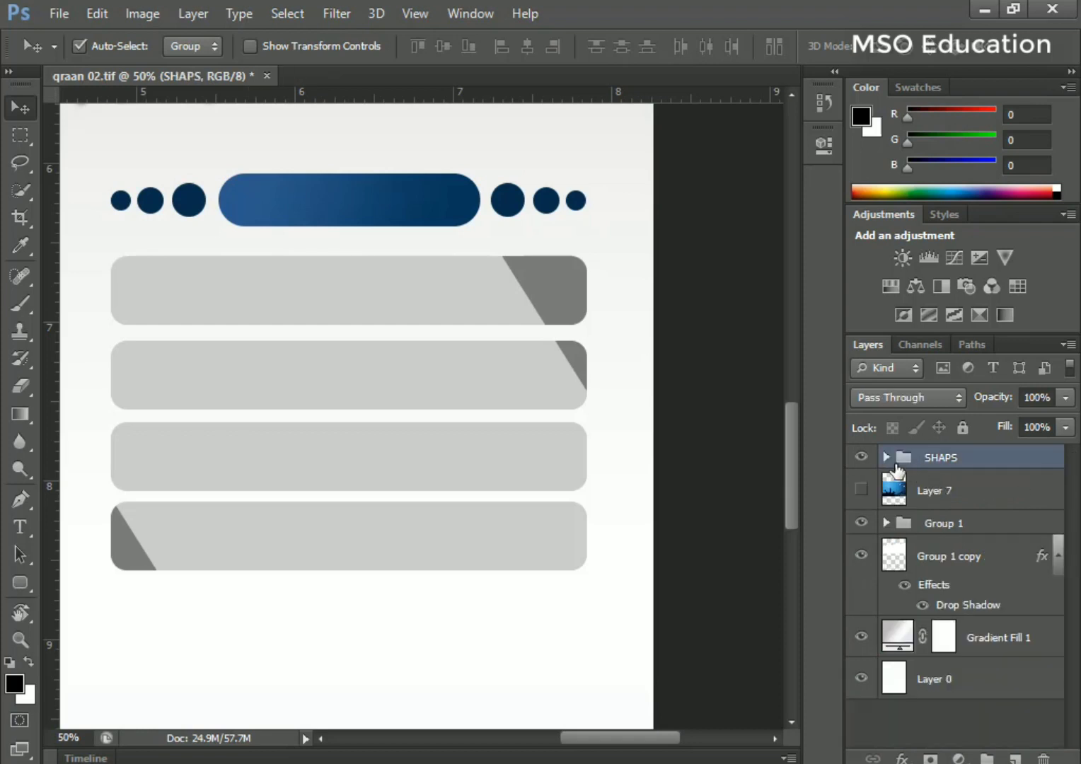
pyautogui.hotkey('ctrl', '-')
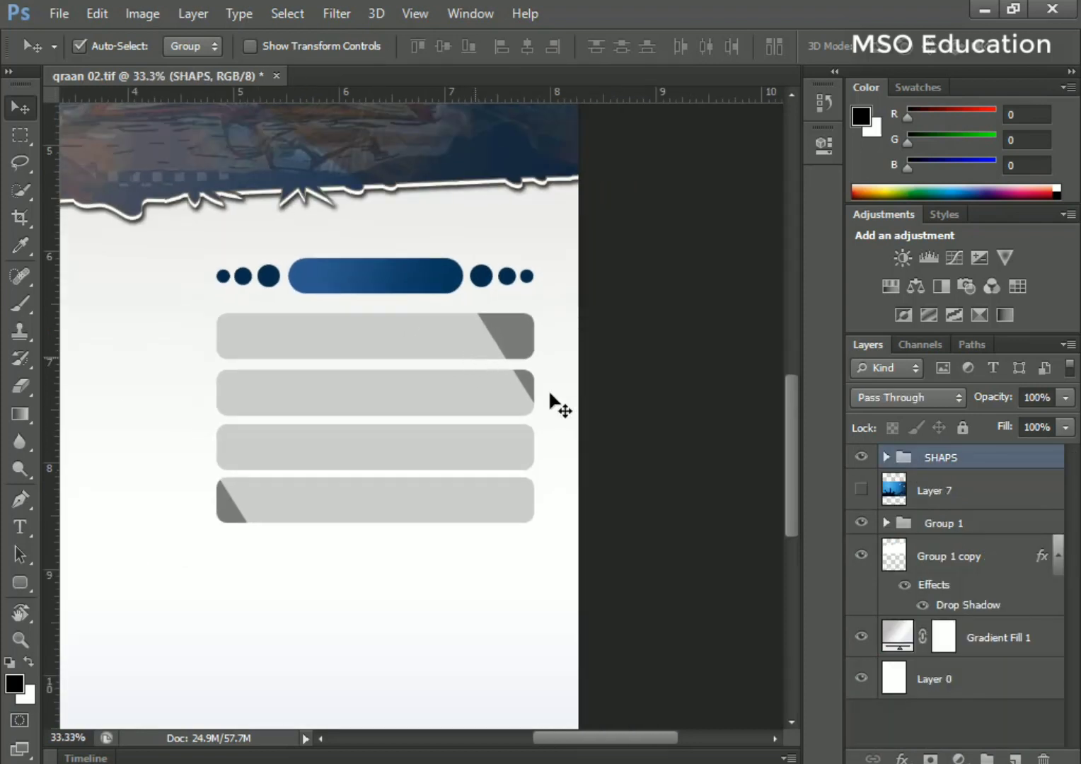
pyautogui.scroll(-3, 588, 429)
pyautogui.hotkey('ctrl', '-')
pyautogui.moveTo(284, 97); pyautogui.dragTo(296, 592)
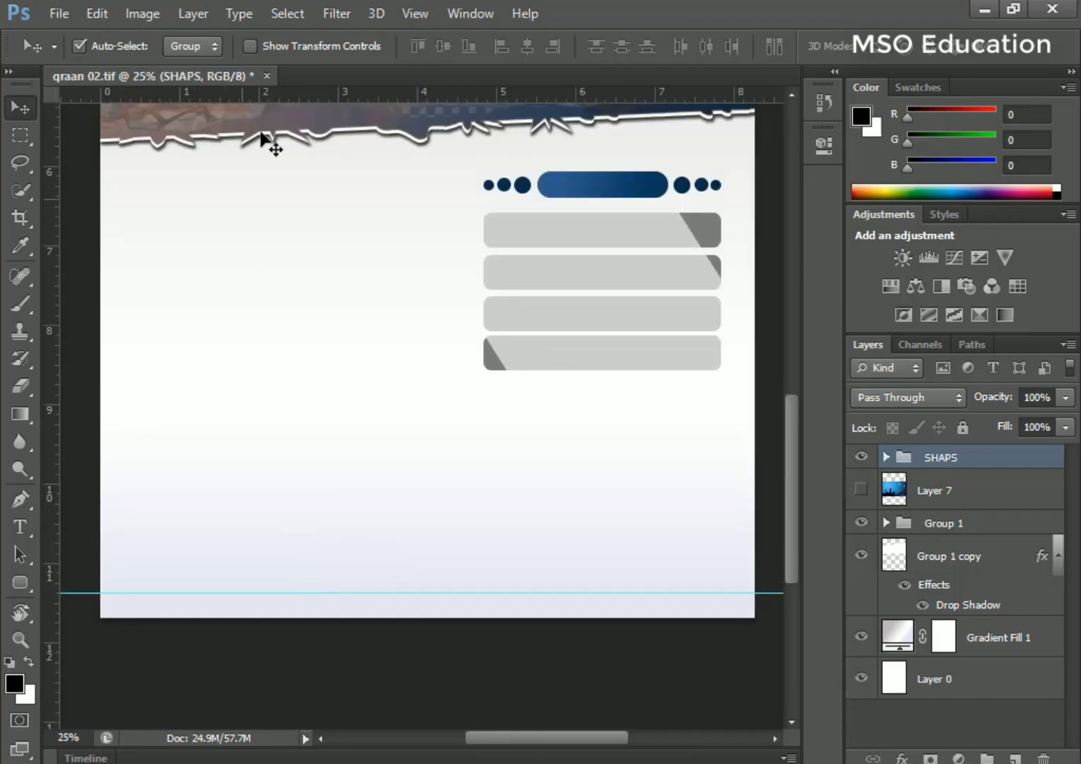
pyautogui.moveTo(319, 97); pyautogui.dragTo(390, 558)
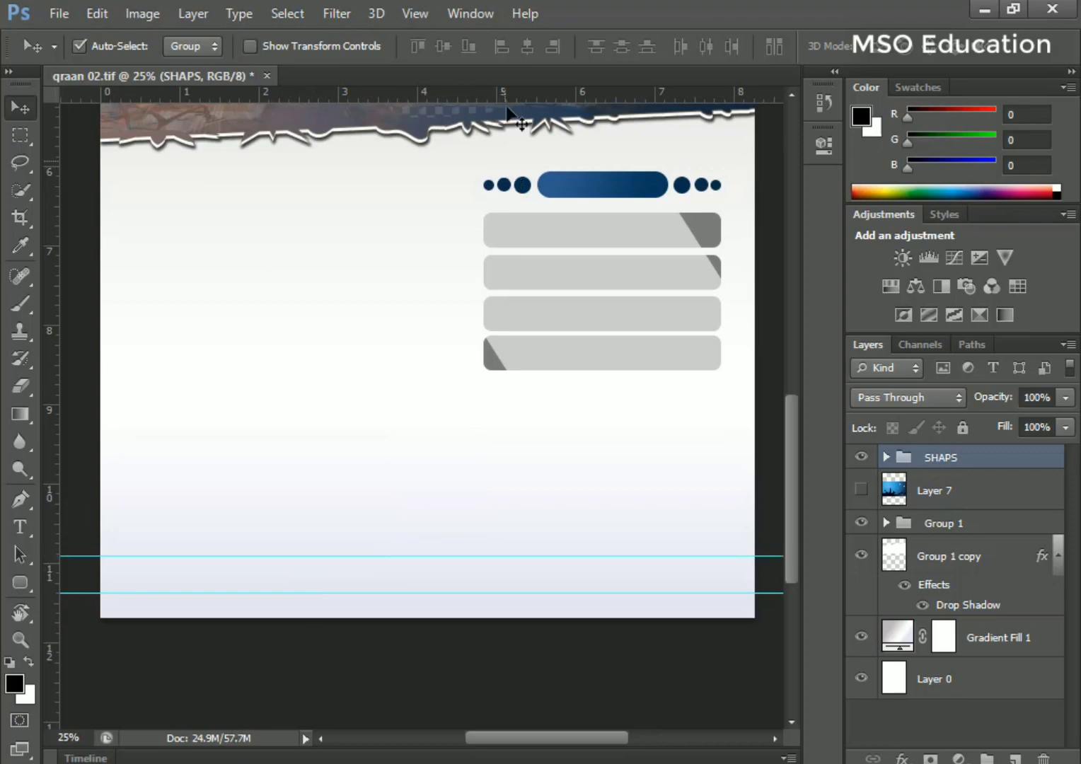
pyautogui.moveTo(387, 99); pyautogui.dragTo(463, 533)
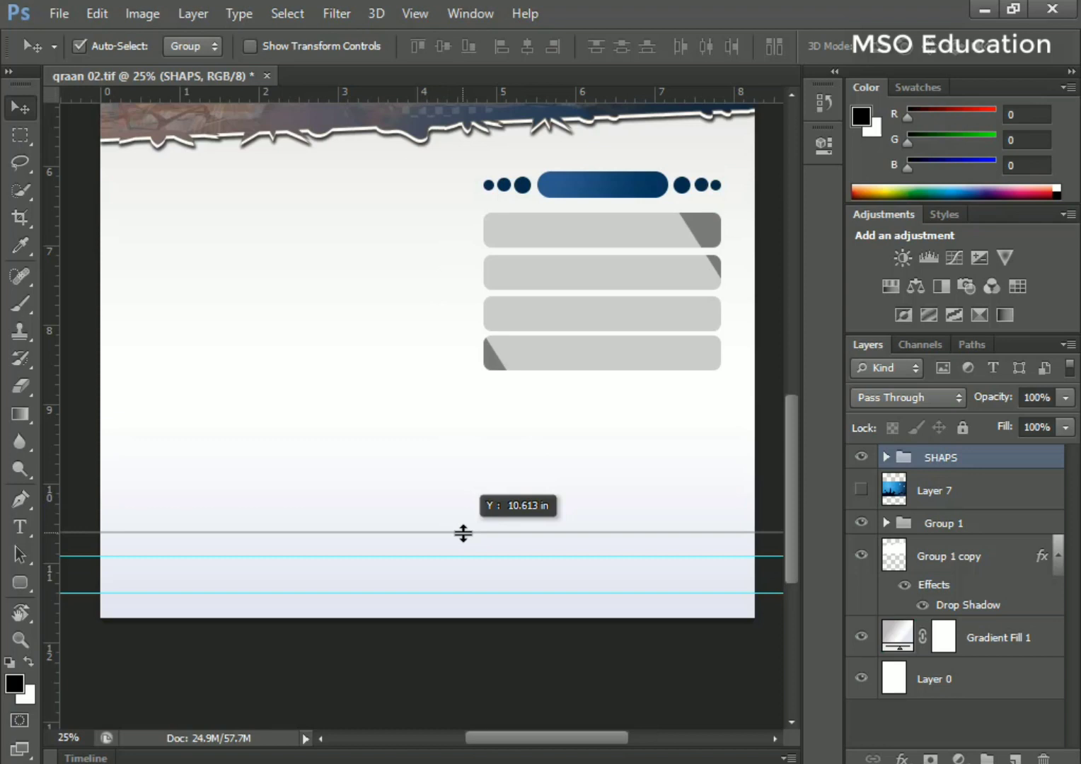
pyautogui.moveTo(464, 532); pyautogui.dragTo(460, 534)
# Draw a black rectangle shape about 1588 × 140 px from the page's left edge between the two lower guides
pyautogui.click(24, 581)
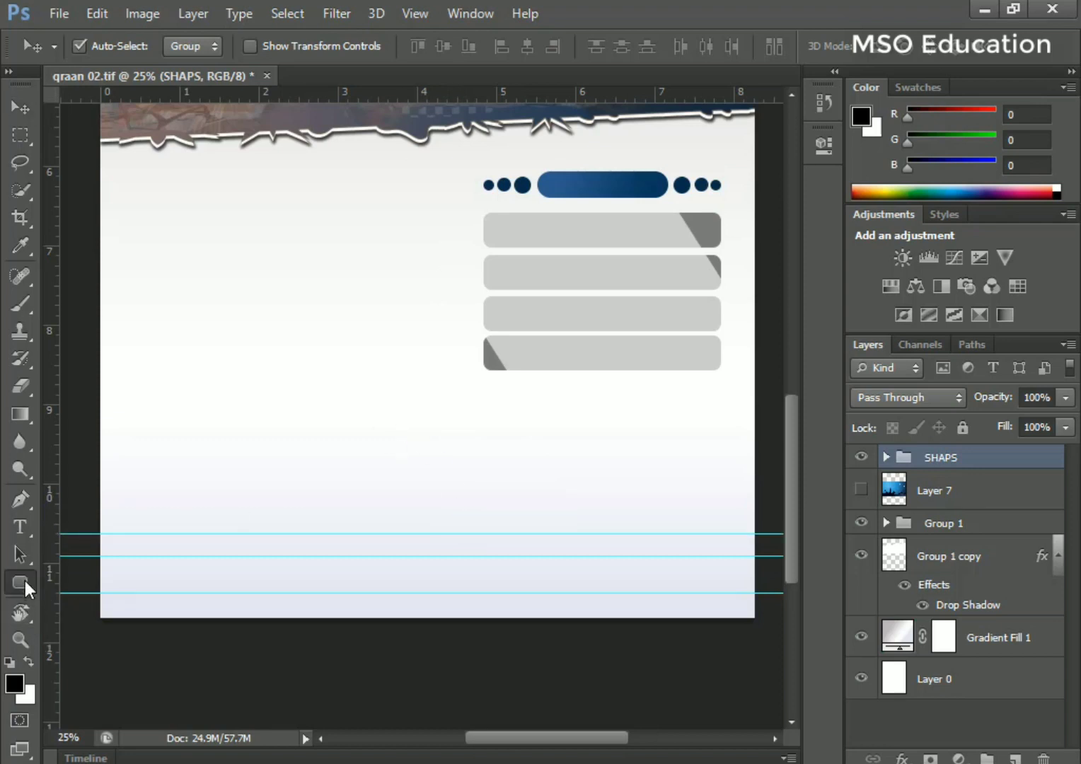
pyautogui.click(94, 582)
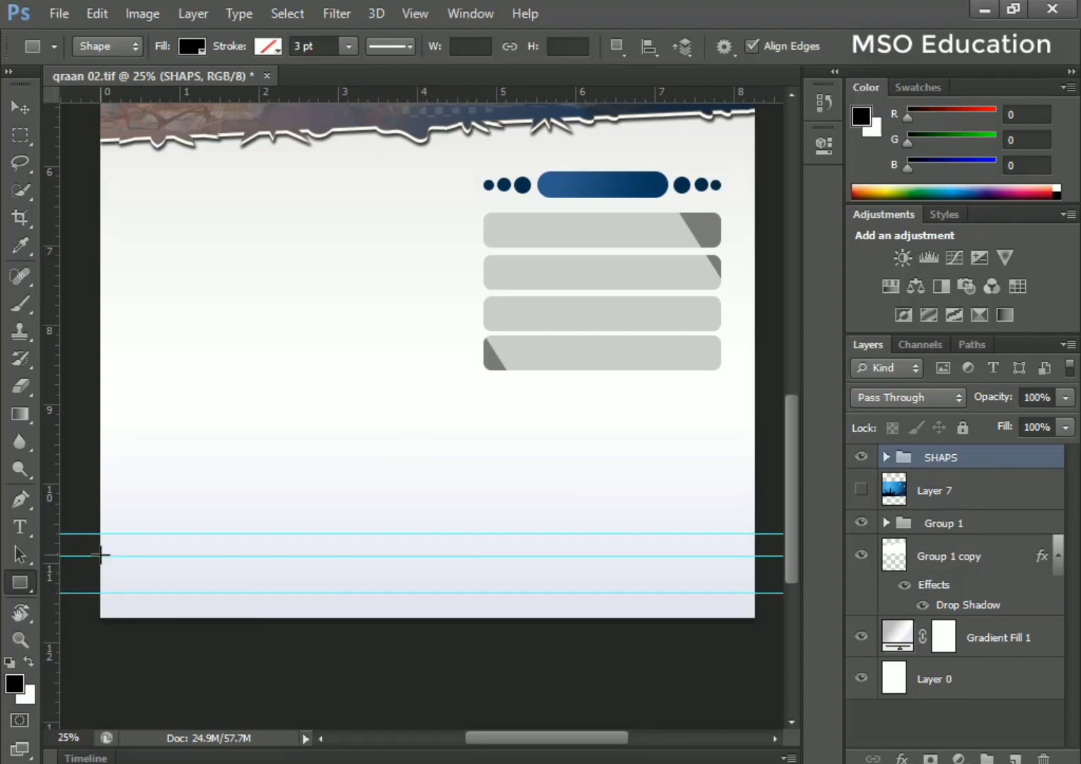
pyautogui.moveTo(101, 556); pyautogui.dragTo(519, 592)
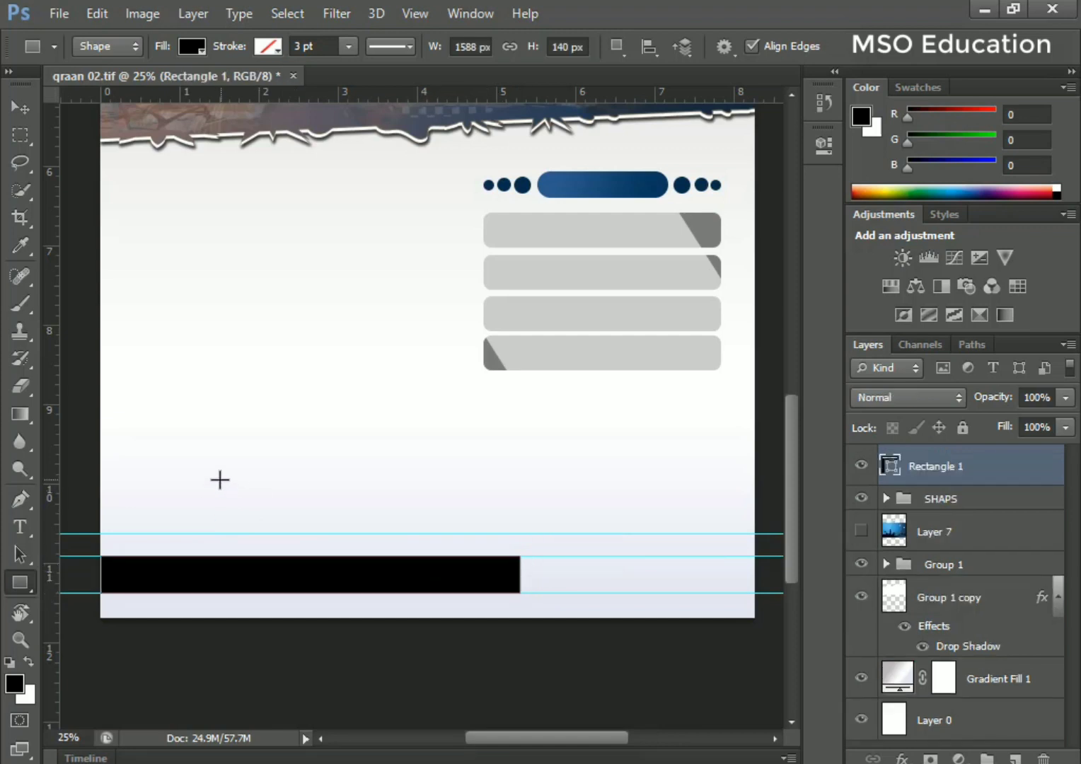
# Change the rectangle's fill to a linear black-to-white gradient at an angle of -7°
pyautogui.click(192, 46)
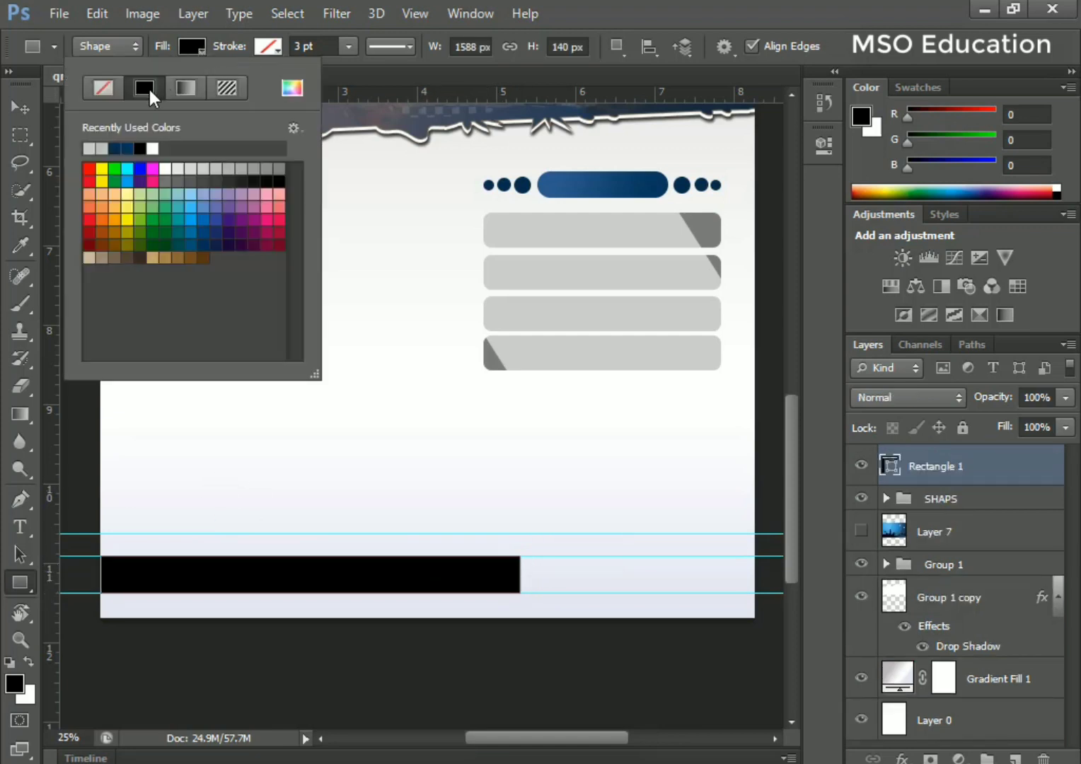
pyautogui.click(198, 87)
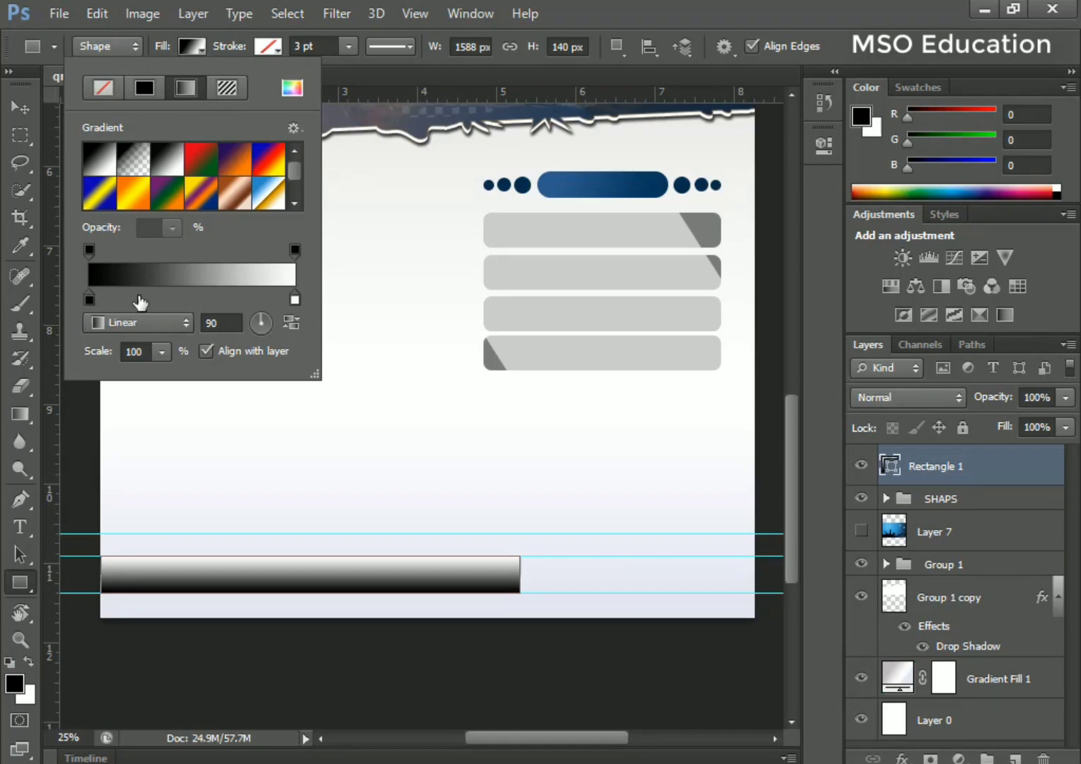
pyautogui.click(270, 325)
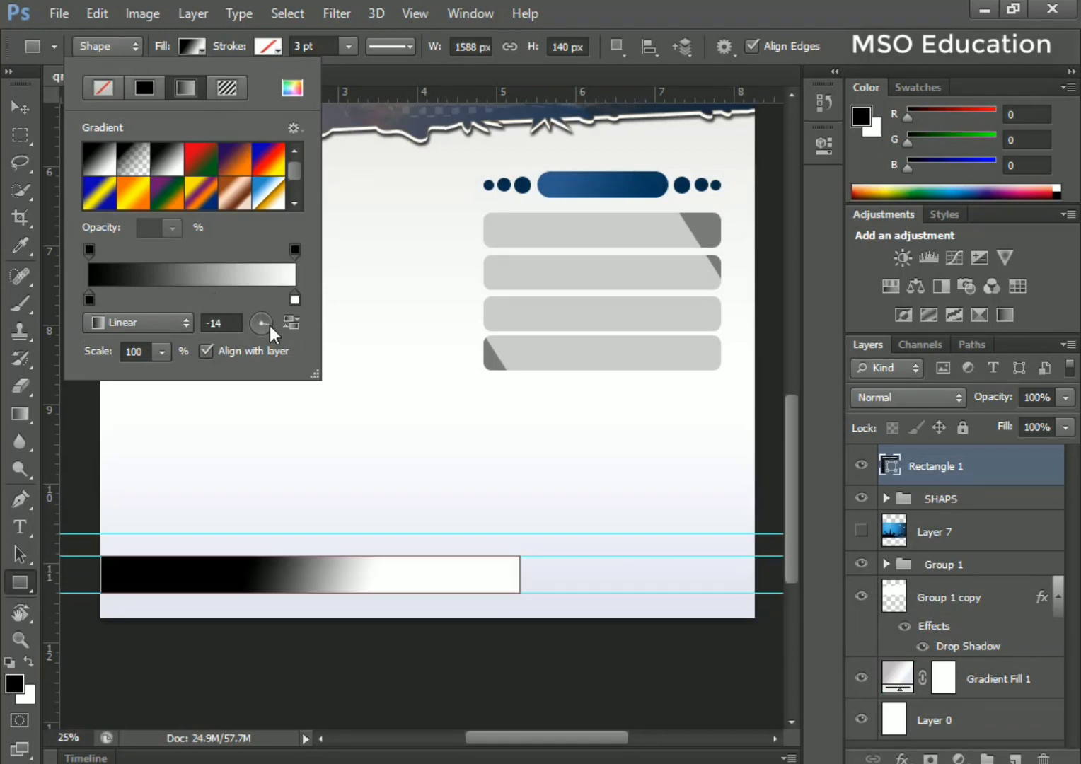
pyautogui.click(269, 324)
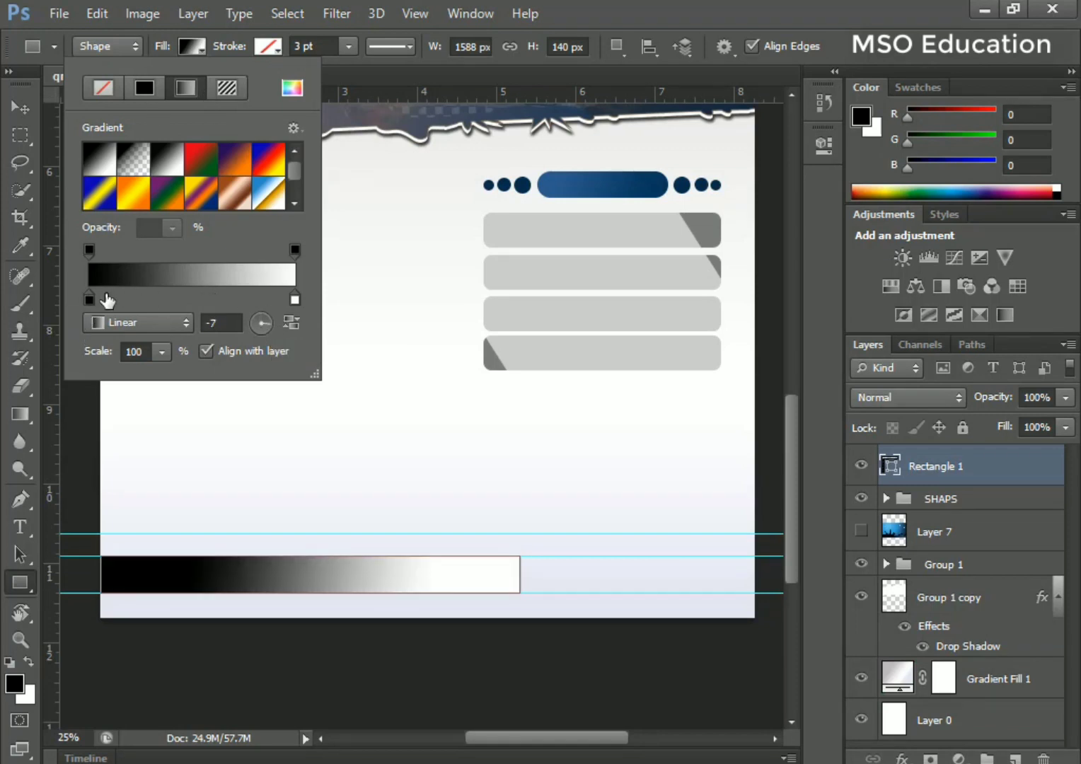
# Set the gradient's black color stop to the dark brown #422626
pyautogui.doubleClick(89, 297)
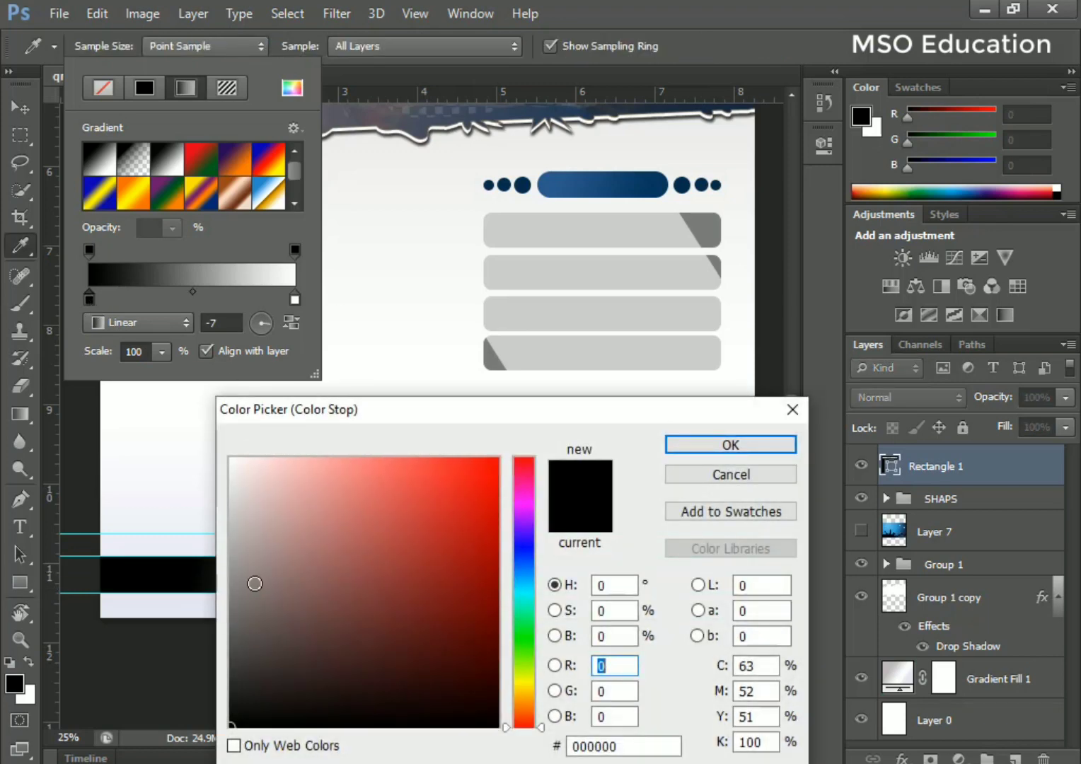
pyautogui.click(336, 642)
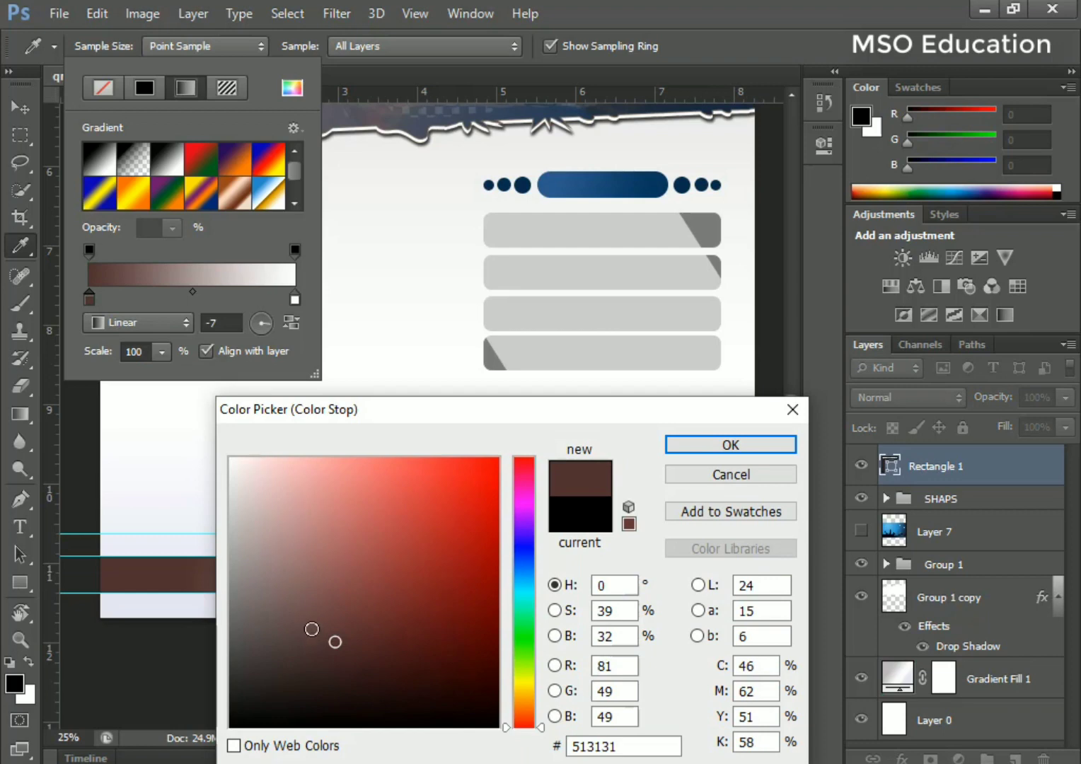
pyautogui.click(343, 657)
pyautogui.click(714, 447)
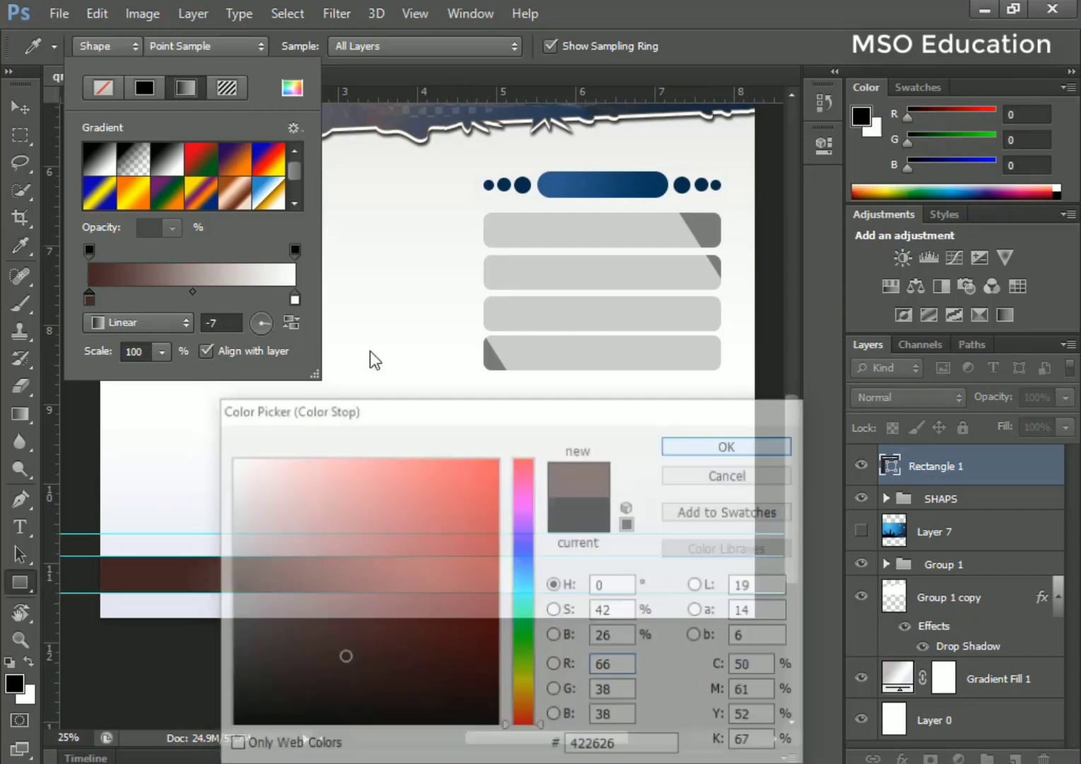
# Recolor the gradient's white color stop to a slightly darker, more saturated reddish brown
pyautogui.doubleClick(295, 300)
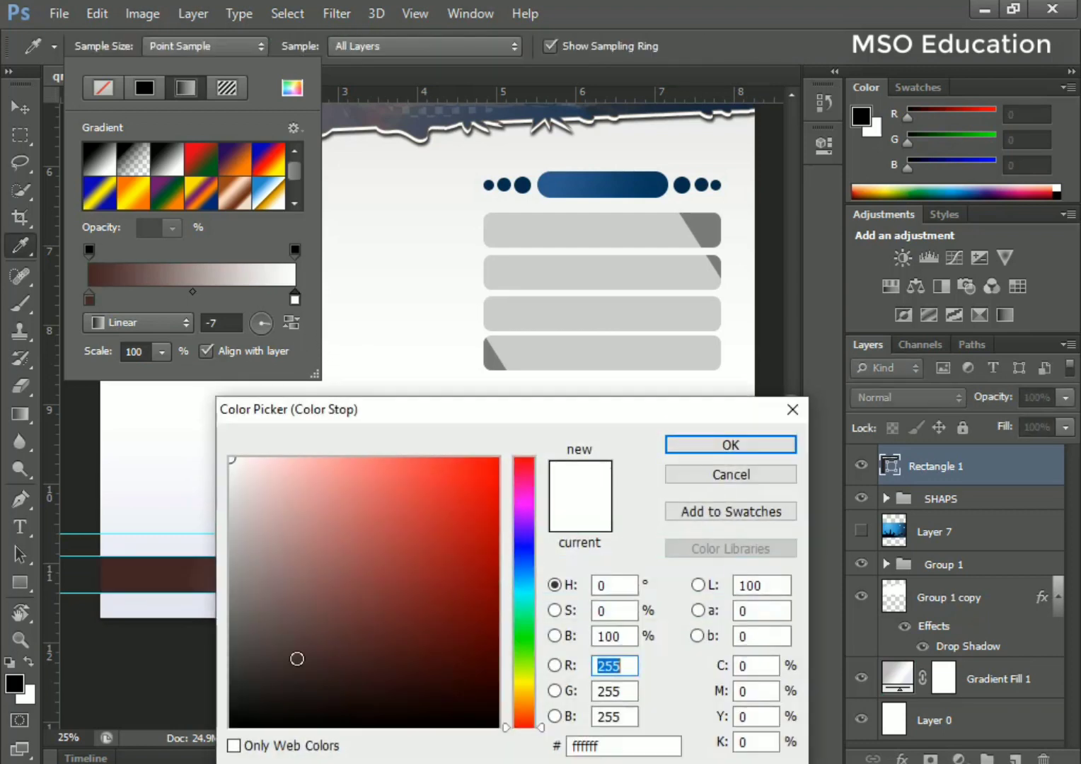
pyautogui.click(173, 575)
pyautogui.click(367, 660)
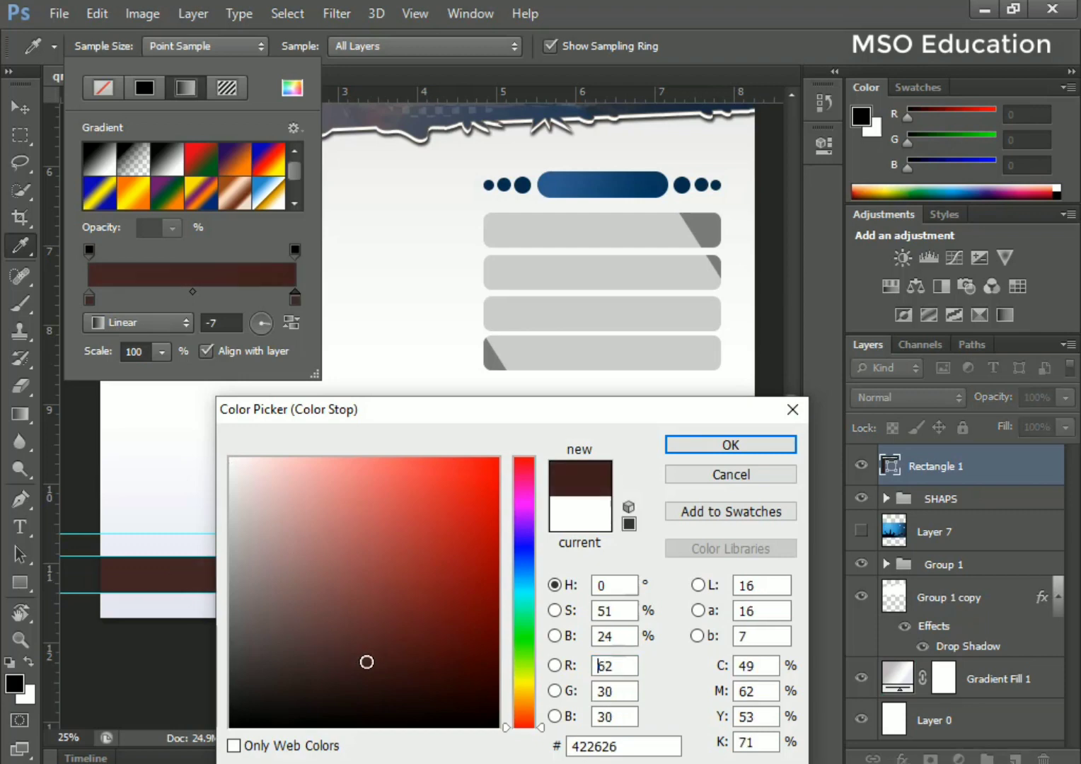
pyautogui.click(378, 663)
pyautogui.moveTo(448, 417); pyautogui.dragTo(312, 266)
pyautogui.click(591, 302)
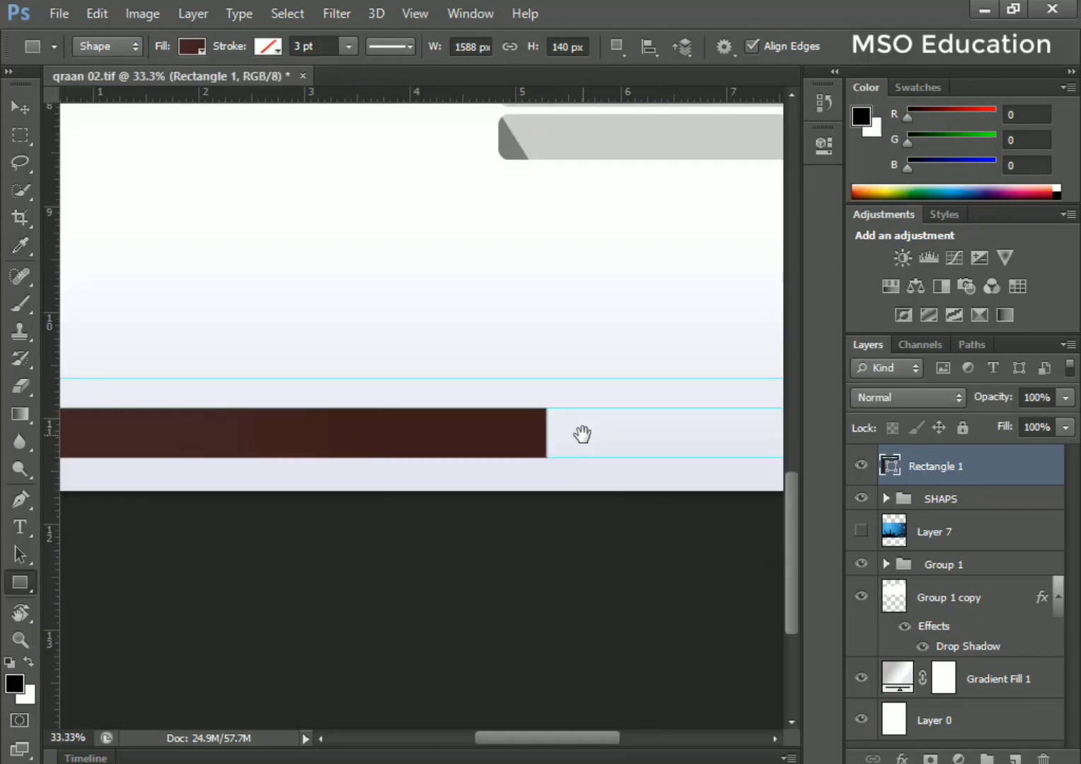
# Slant the right end of the dark brown footer bar by moving its upper-right corner point outward along the guide
pyautogui.hotkey('ctrl', '+')
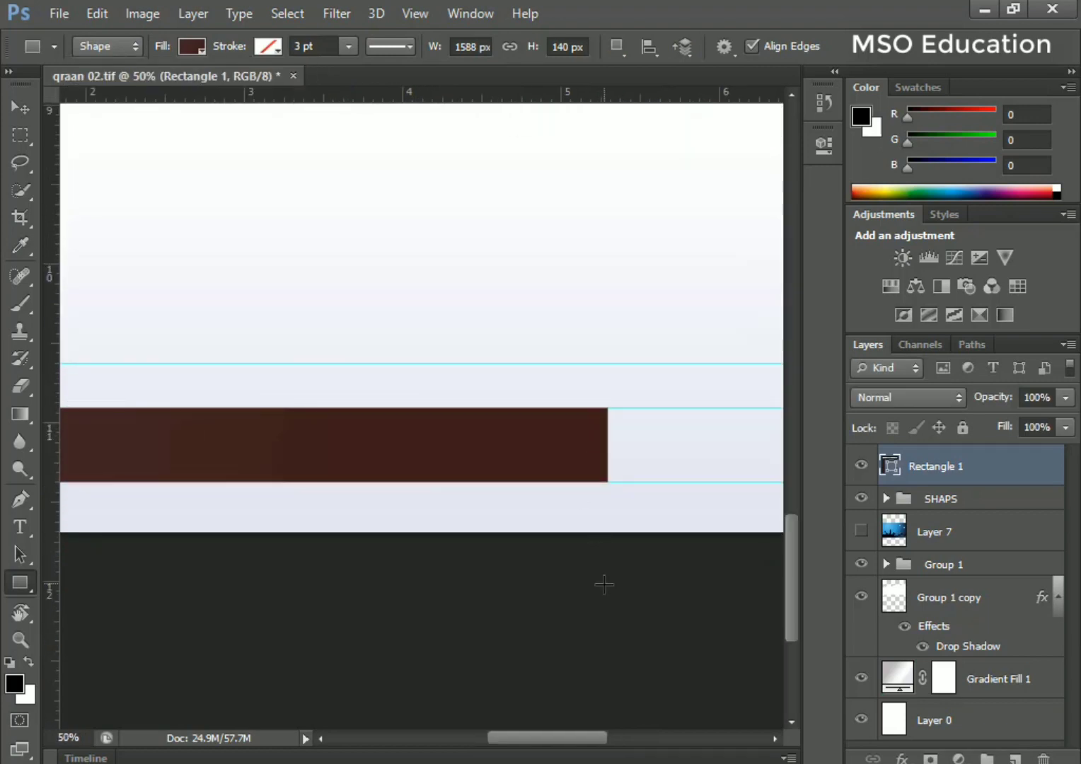
pyautogui.moveTo(603, 581); pyautogui.dragTo(501, 426)
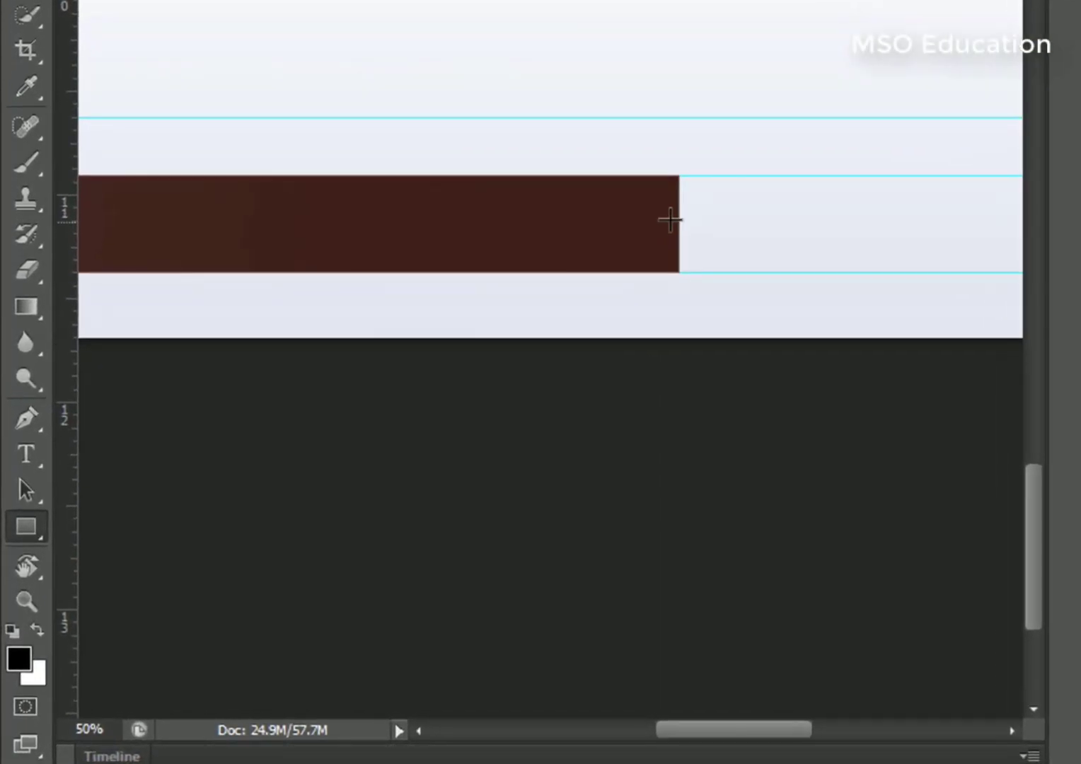
pyautogui.rightClick(26, 493)
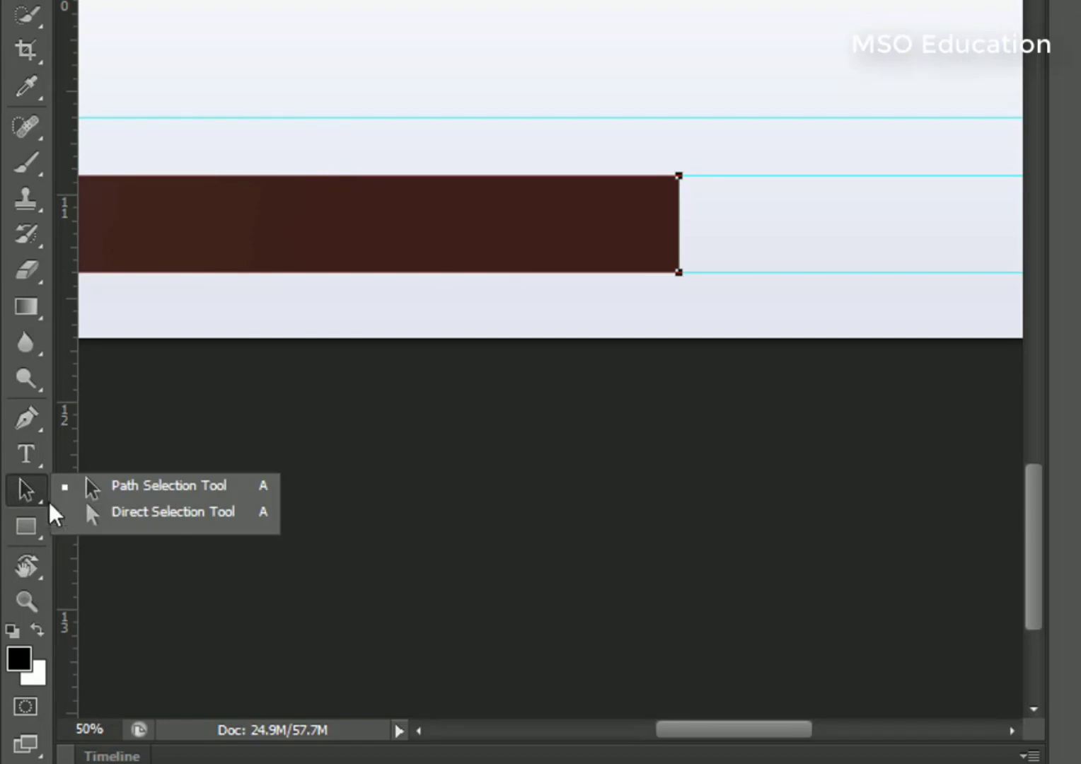
pyautogui.click(128, 518)
pyautogui.click(680, 180)
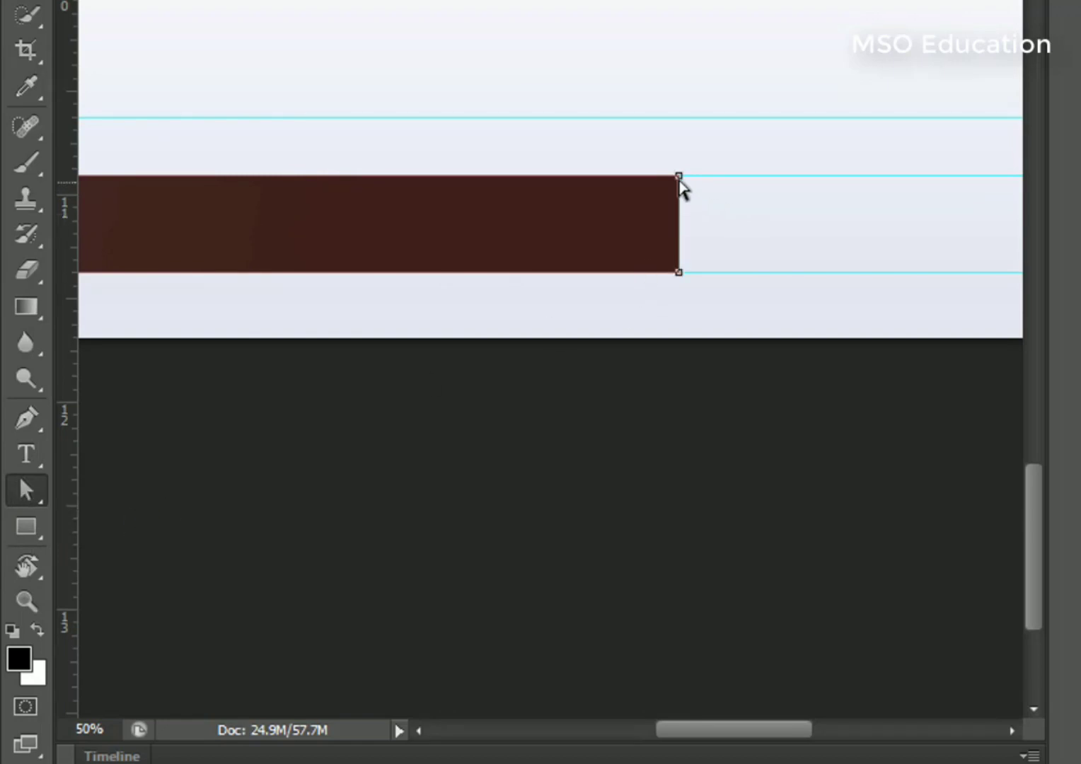
pyautogui.hotkey('shift', 'Right')
pyautogui.hotkey('shift', 'Right')
pyautogui.hotkey('shift', 'Right')
pyautogui.hotkey('shift', 'Right')
pyautogui.hotkey('shift', 'Right')
pyautogui.hotkey('shift', 'Right')
pyautogui.hotkey('shift', 'Right')
pyautogui.hotkey('shift', 'Right')
pyautogui.hotkey('shift', 'Right')
pyautogui.hotkey('shift', 'Right')
pyautogui.hotkey('shift', 'Right')
pyautogui.hotkey('shift', 'Right')
pyautogui.hotkey('shift', 'Right')
pyautogui.hotkey('shift', 'Right')
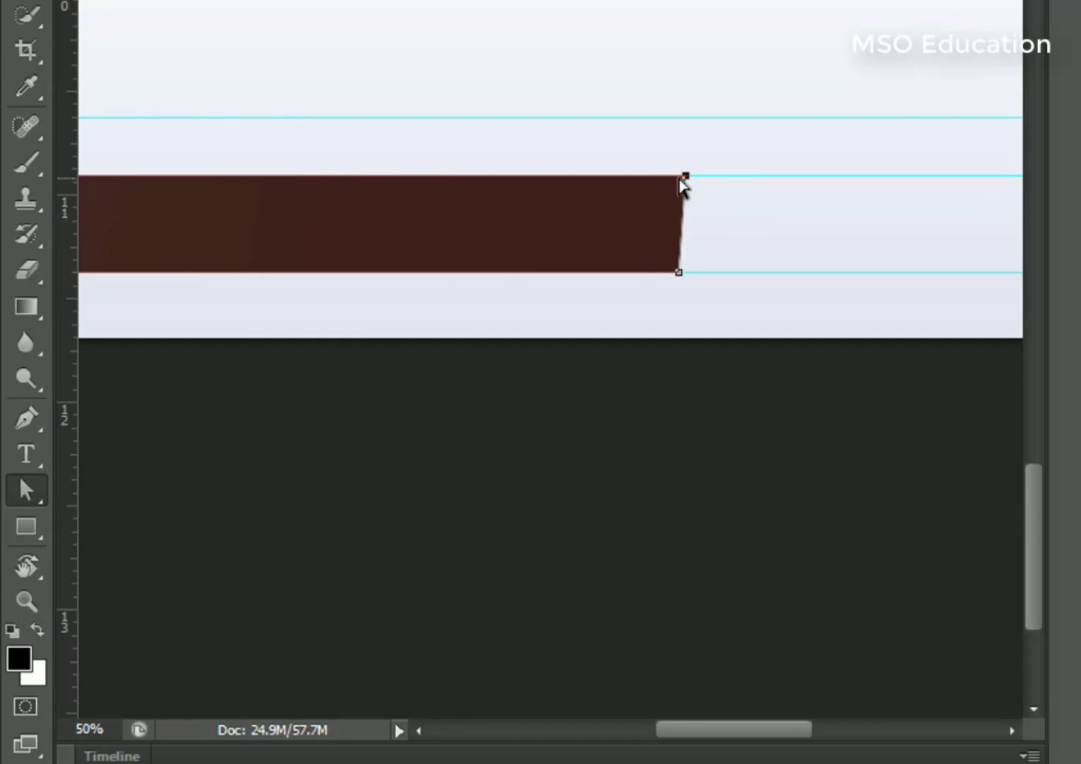
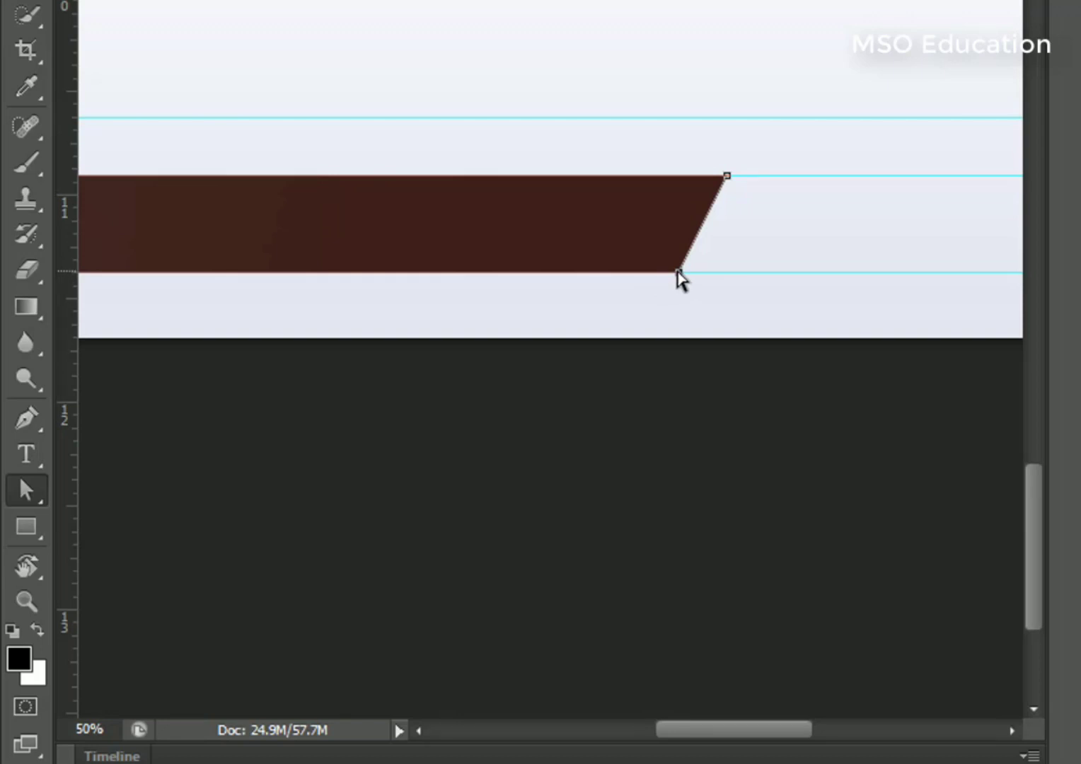
# Round the bar's lower-right corner by adding an anchor point on the bottom edge near it and deleting the corner point
pyautogui.rightClick(638, 279)
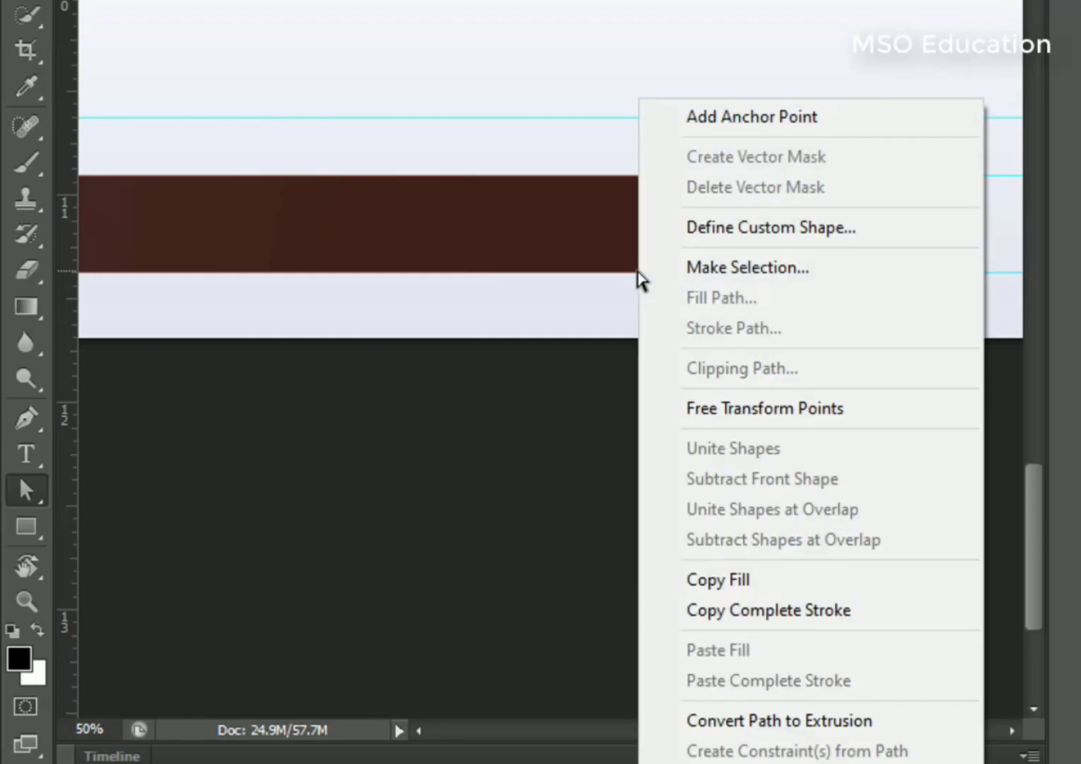
pyautogui.click(707, 114)
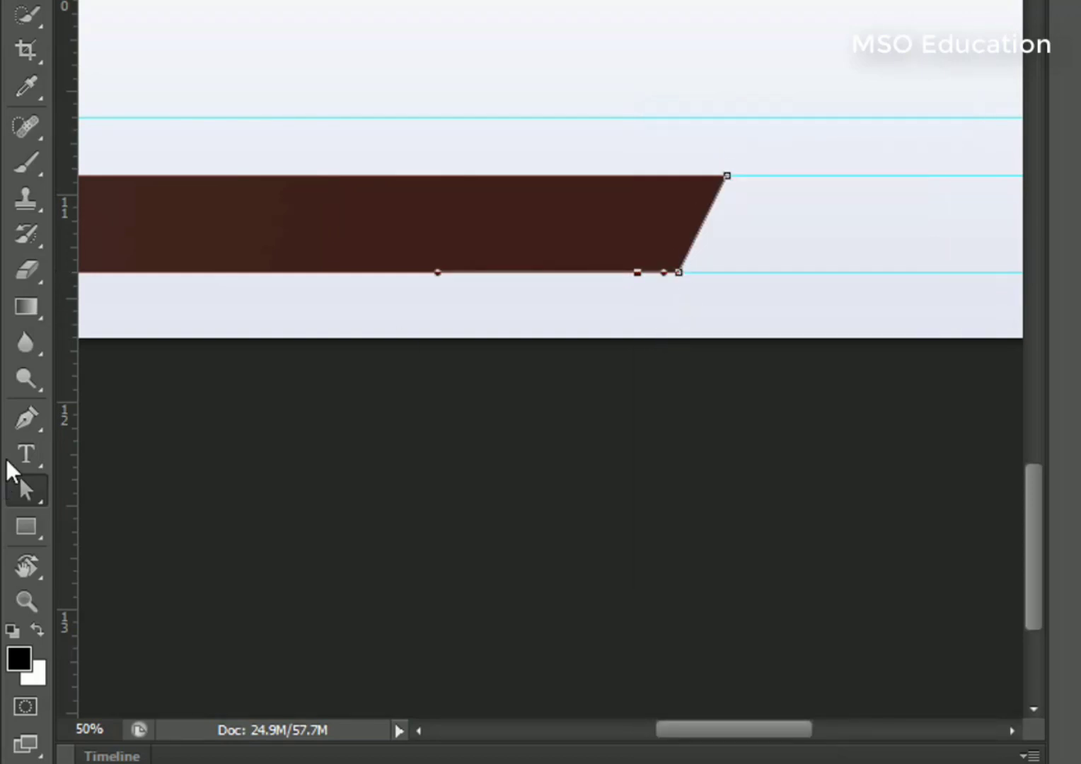
pyautogui.rightClick(26, 419)
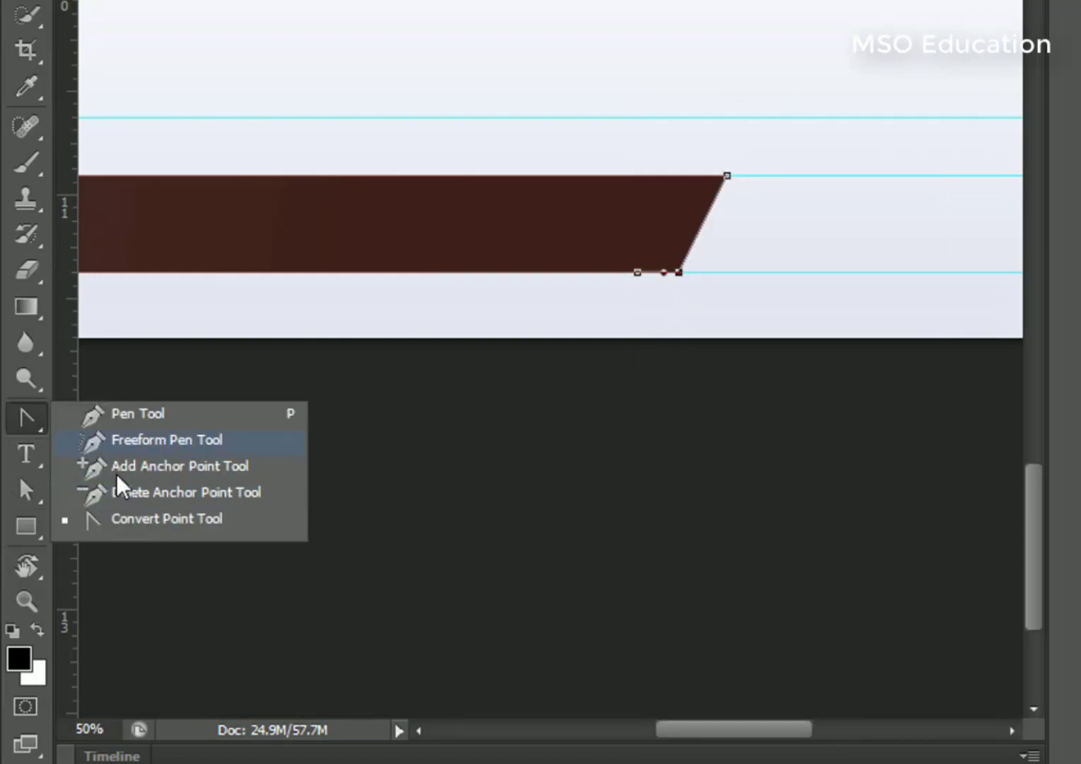
pyautogui.click(121, 491)
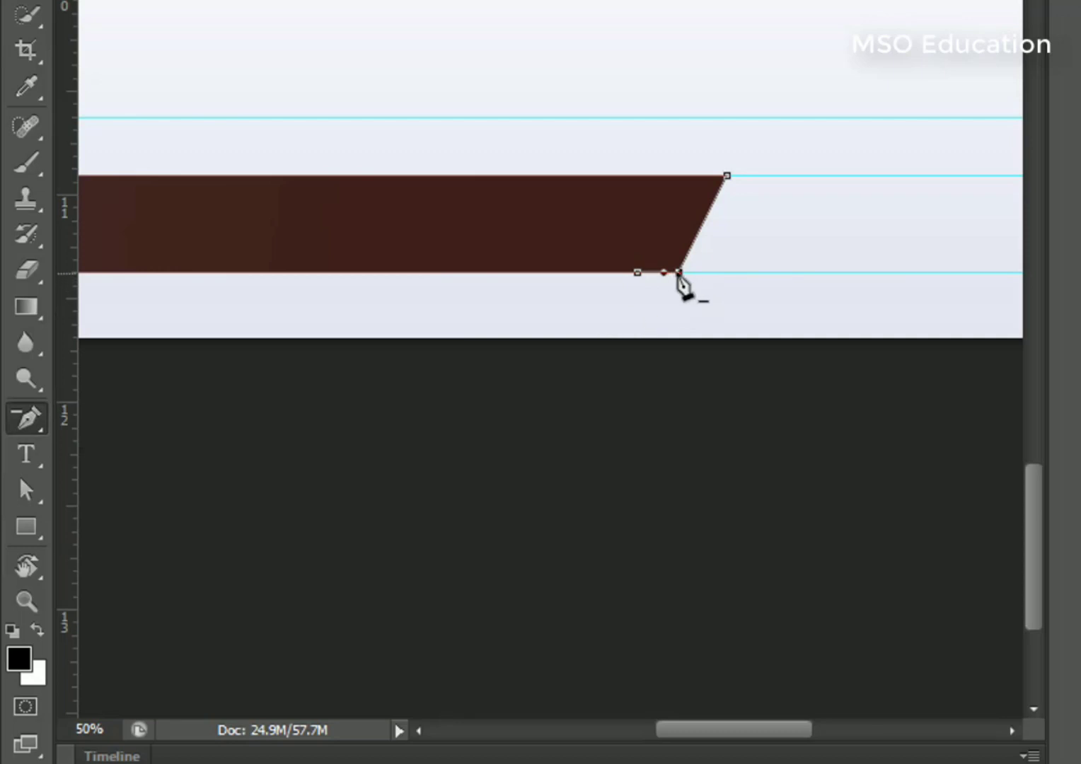
pyautogui.click(679, 272)
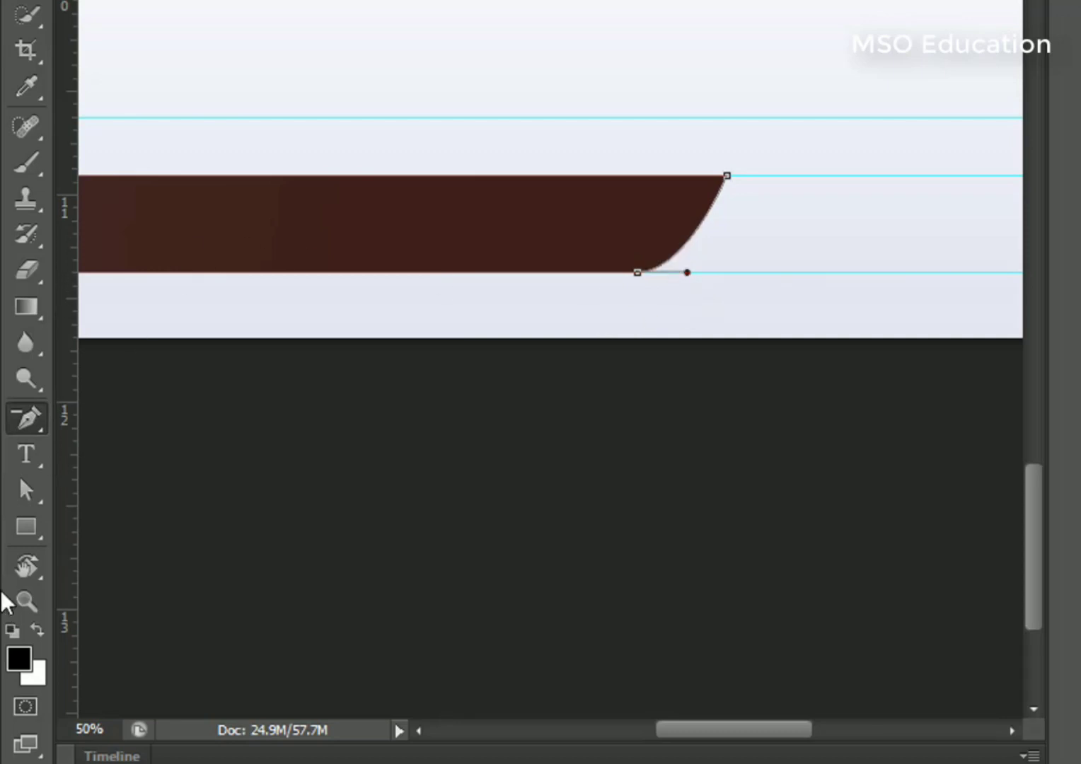
# Refine the bar's curved end by slightly lengthening the lower direction handle and moving the upper-right anchor point a little further right
pyautogui.click(27, 490)
pyautogui.click(32, 488)
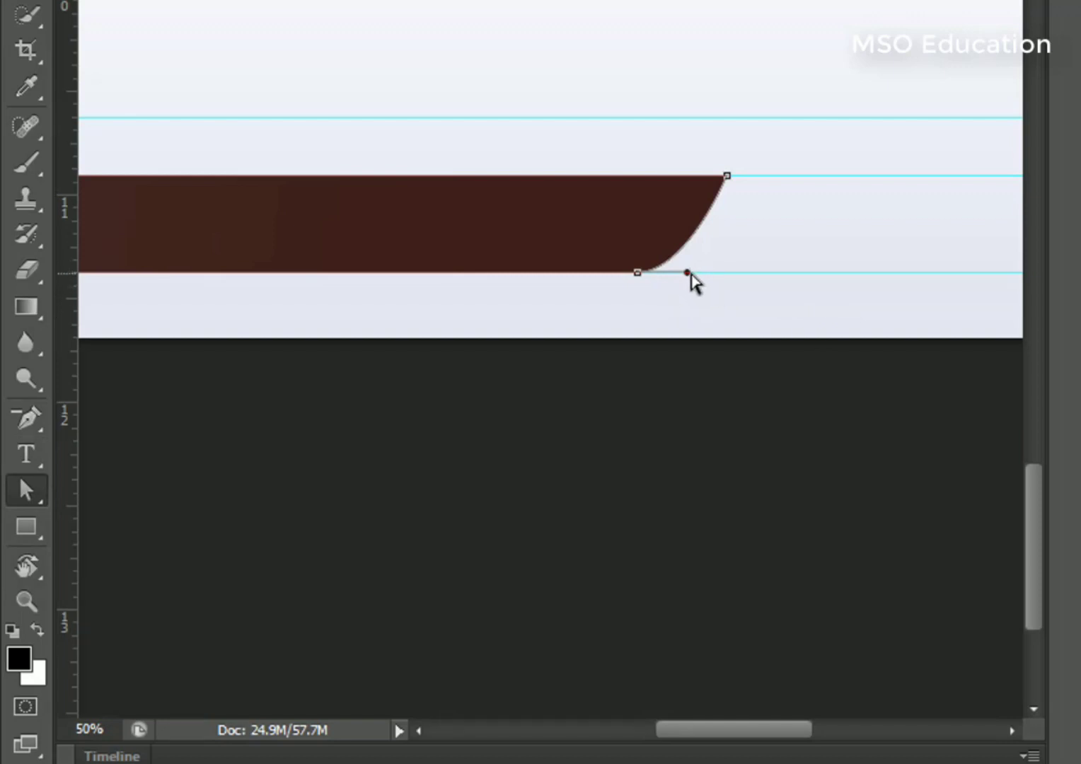
pyautogui.moveTo(689, 275); pyautogui.dragTo(696, 274)
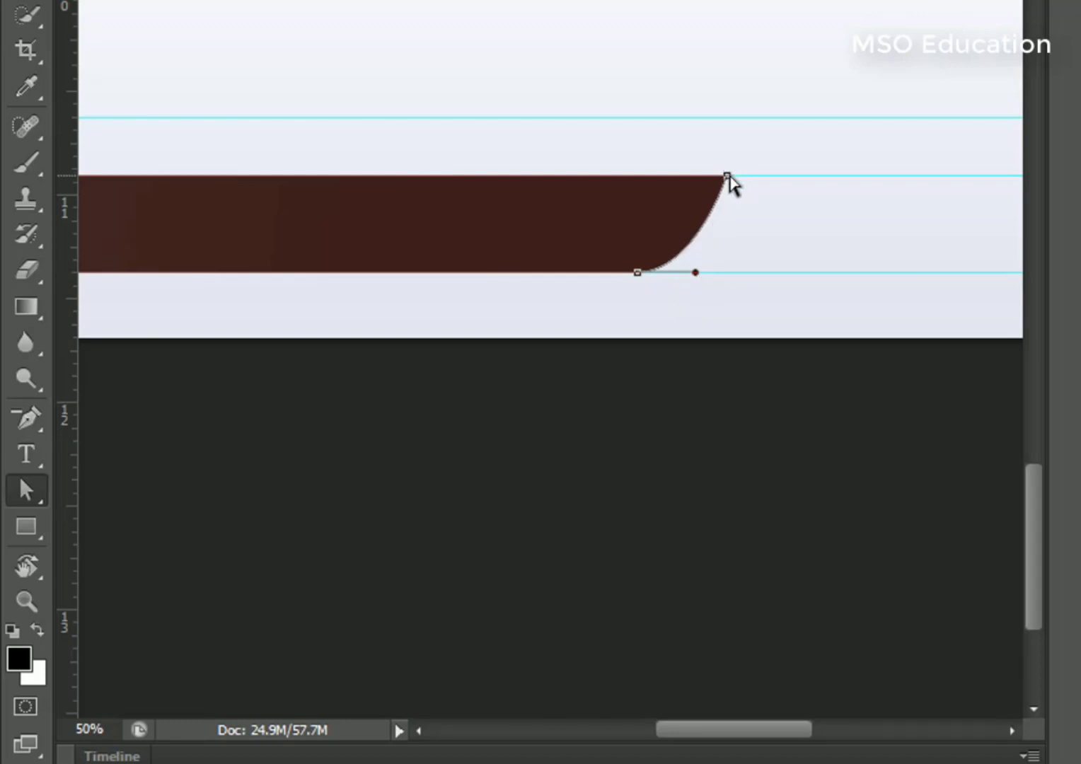
pyautogui.moveTo(729, 177); pyautogui.dragTo(733, 177)
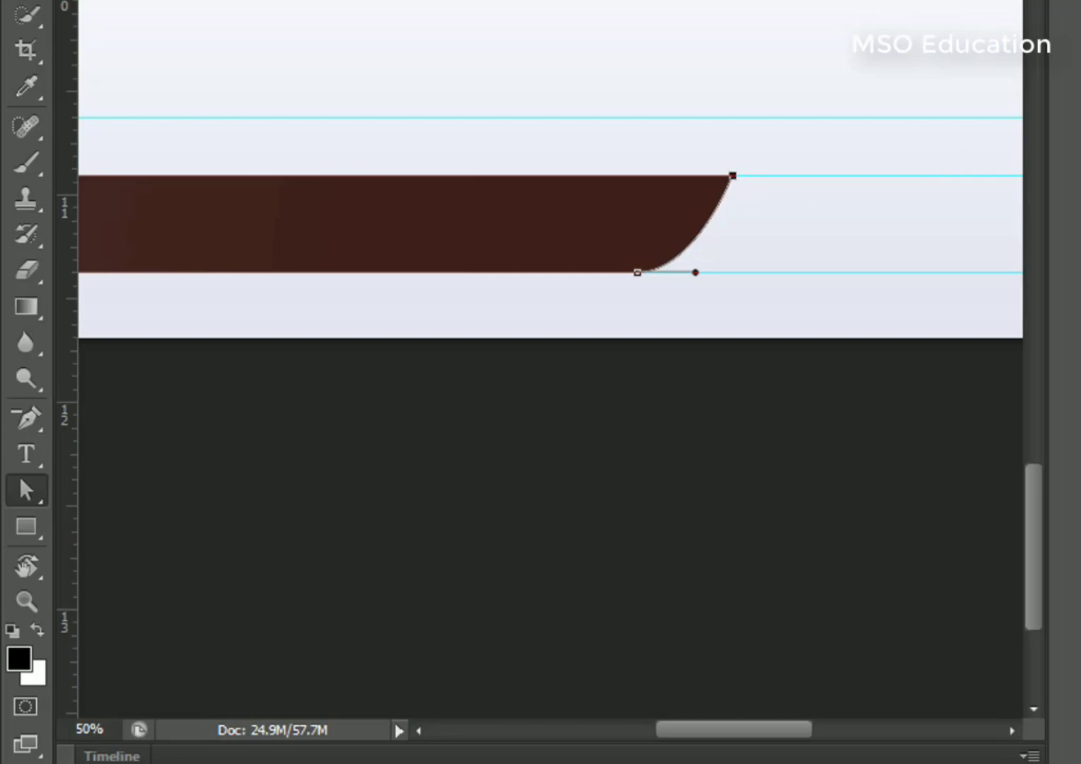
pyautogui.press('v')
# Draw a second rectangle shape about 906 × 158 px from the page's right edge, overlapping behind the dark brown bar's curved end
pyautogui.press('space')
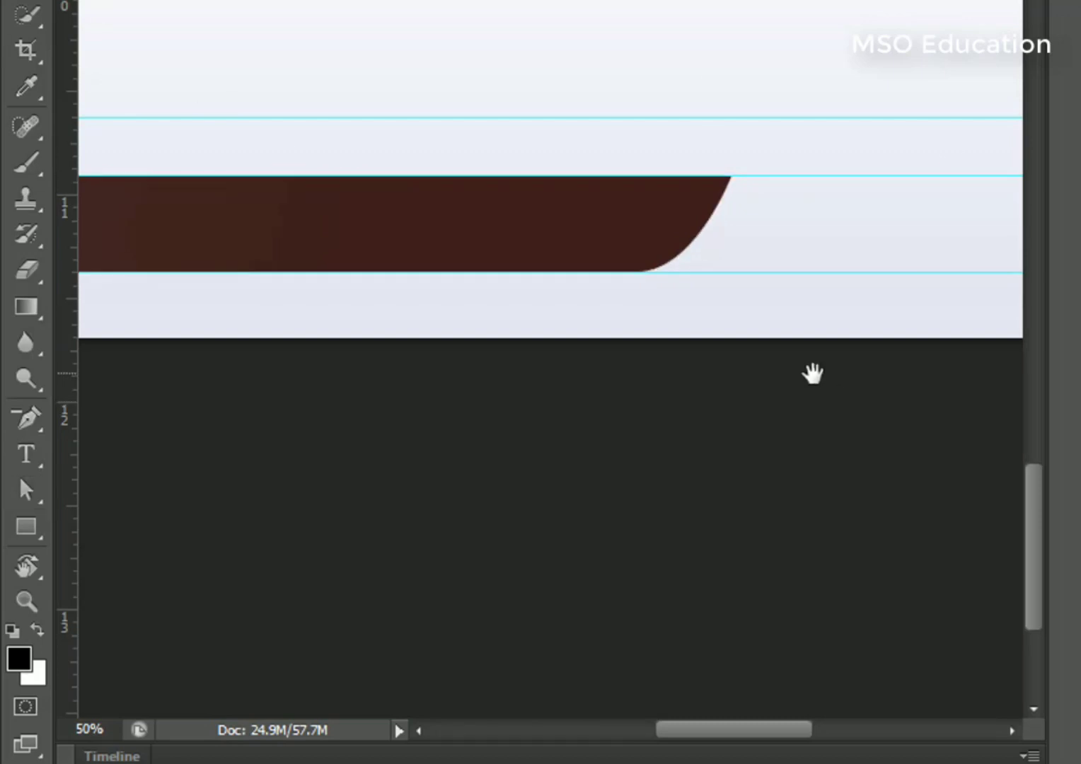
pyautogui.moveTo(812, 373); pyautogui.dragTo(377, 391)
pyautogui.press('u')
pyautogui.moveTo(896, 159); pyautogui.dragTo(272, 268)
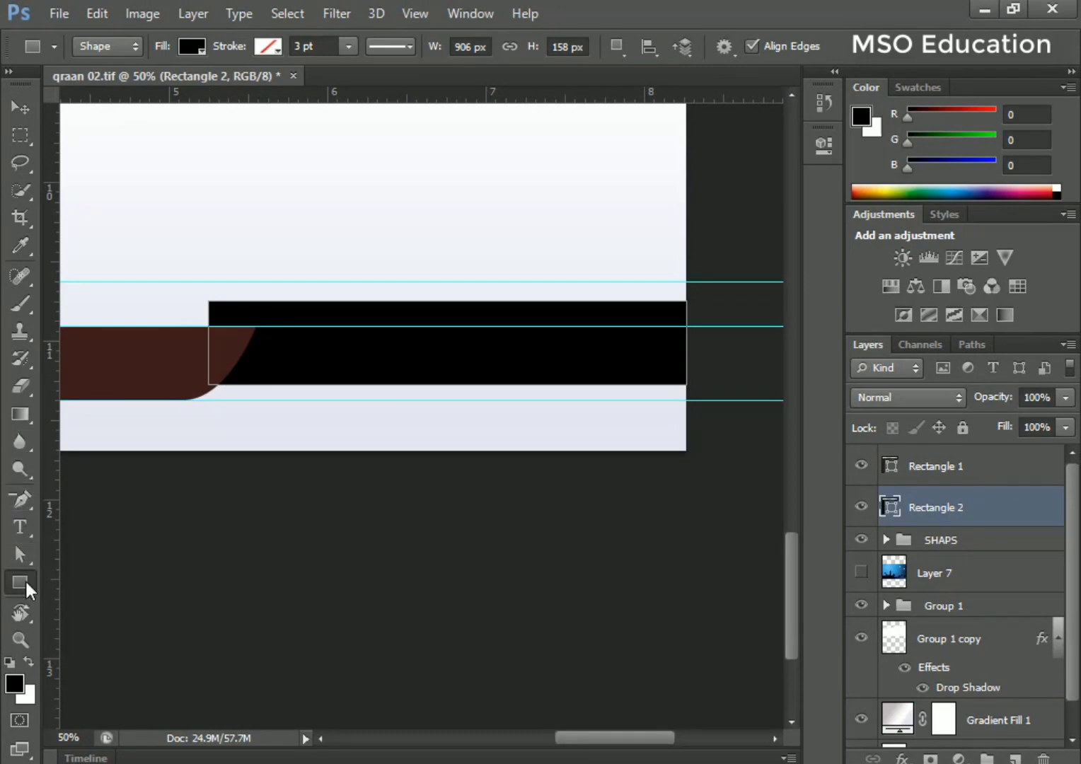
# Fill the second rectangle with a solid yellowish brown
pyautogui.click(192, 47)
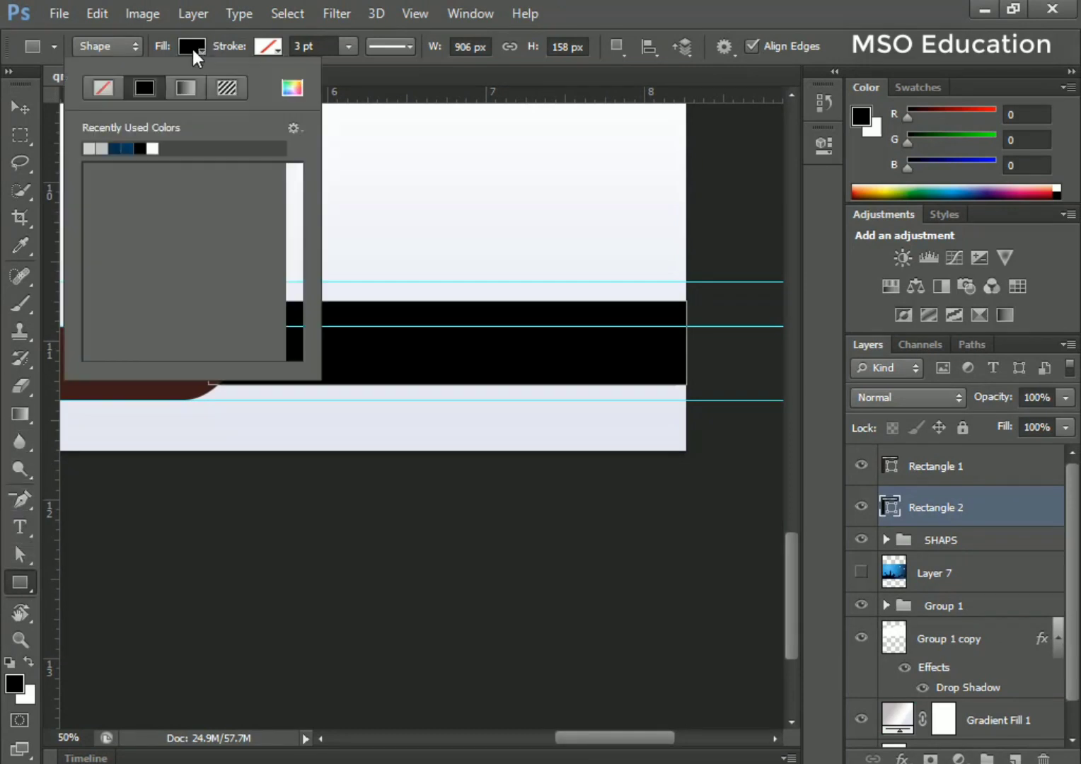
pyautogui.click(297, 97)
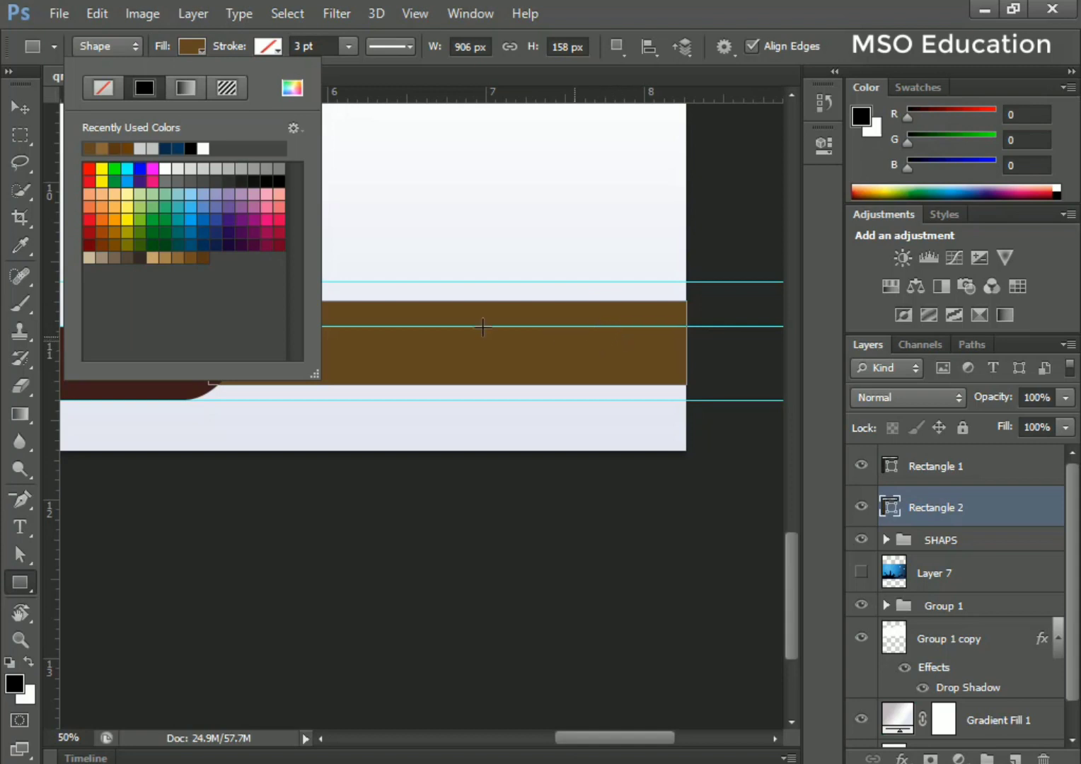
pyautogui.click(18, 106)
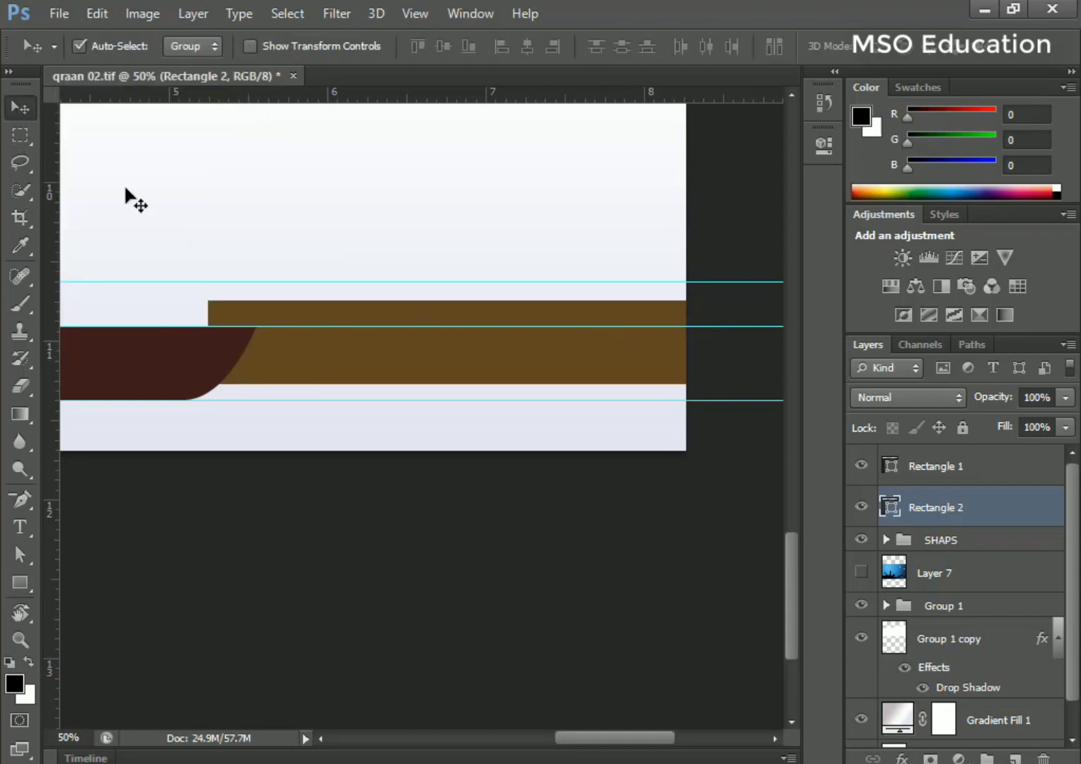
# Round the second rectangle's upper-left corner by adding an anchor point on the top edge near it and deleting the corner point
pyautogui.click(20, 554)
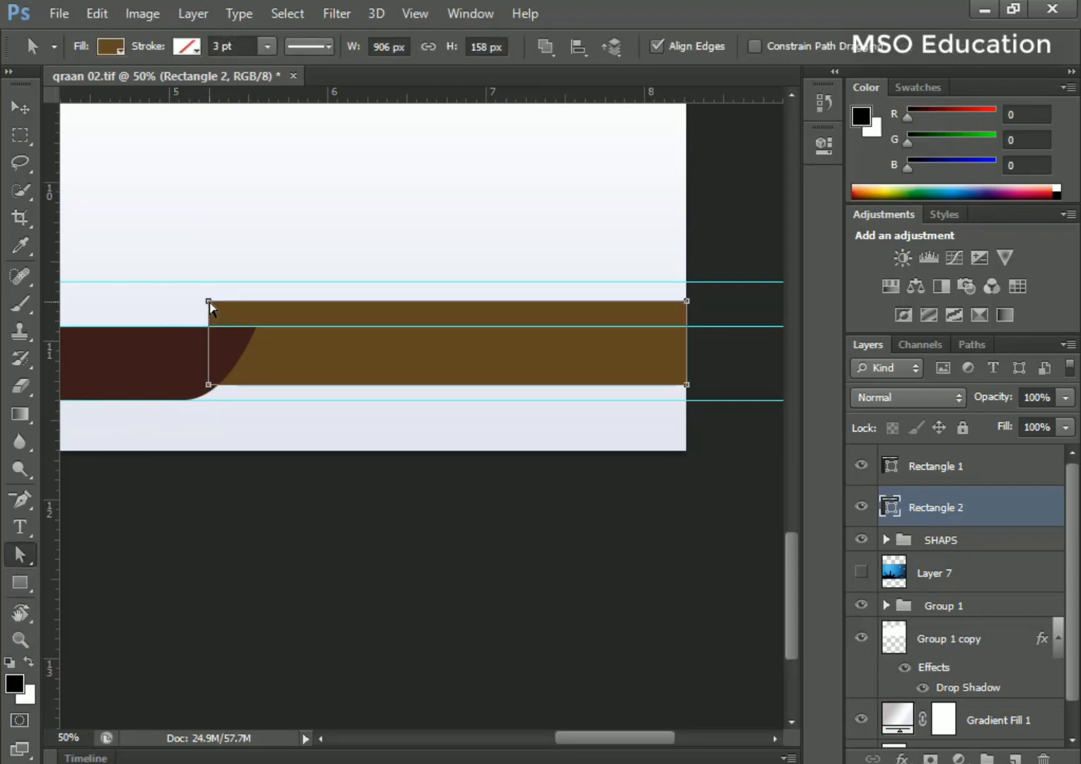
pyautogui.rightClick(282, 307)
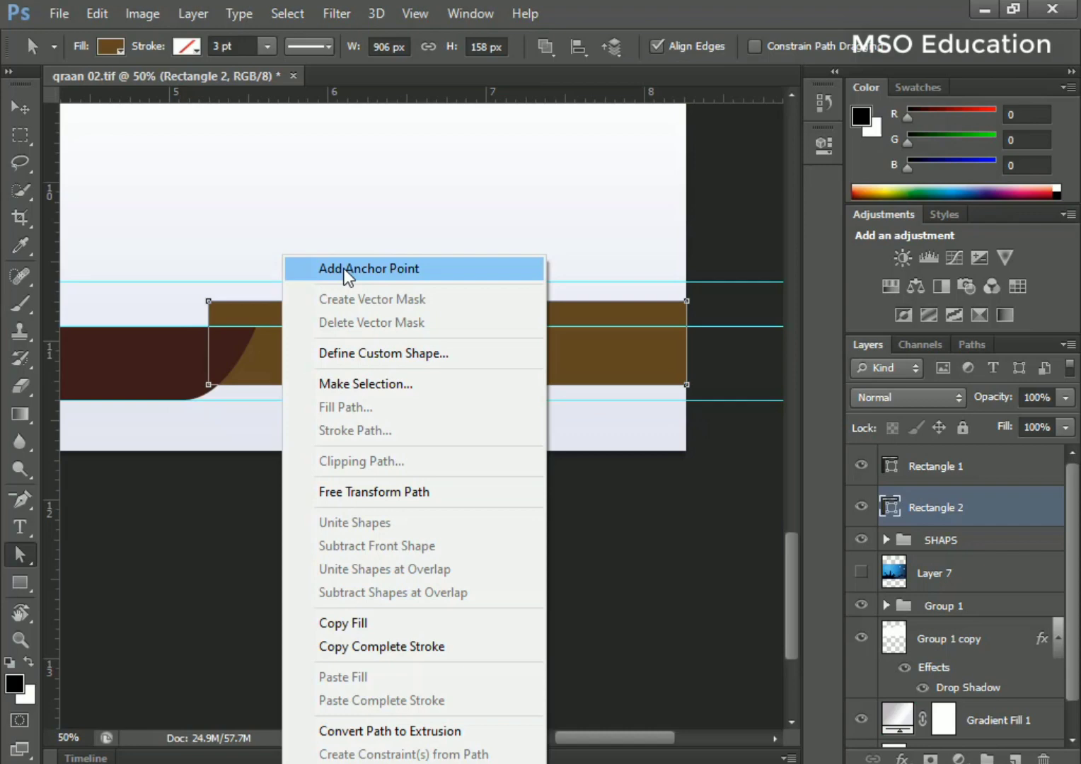
pyautogui.click(344, 270)
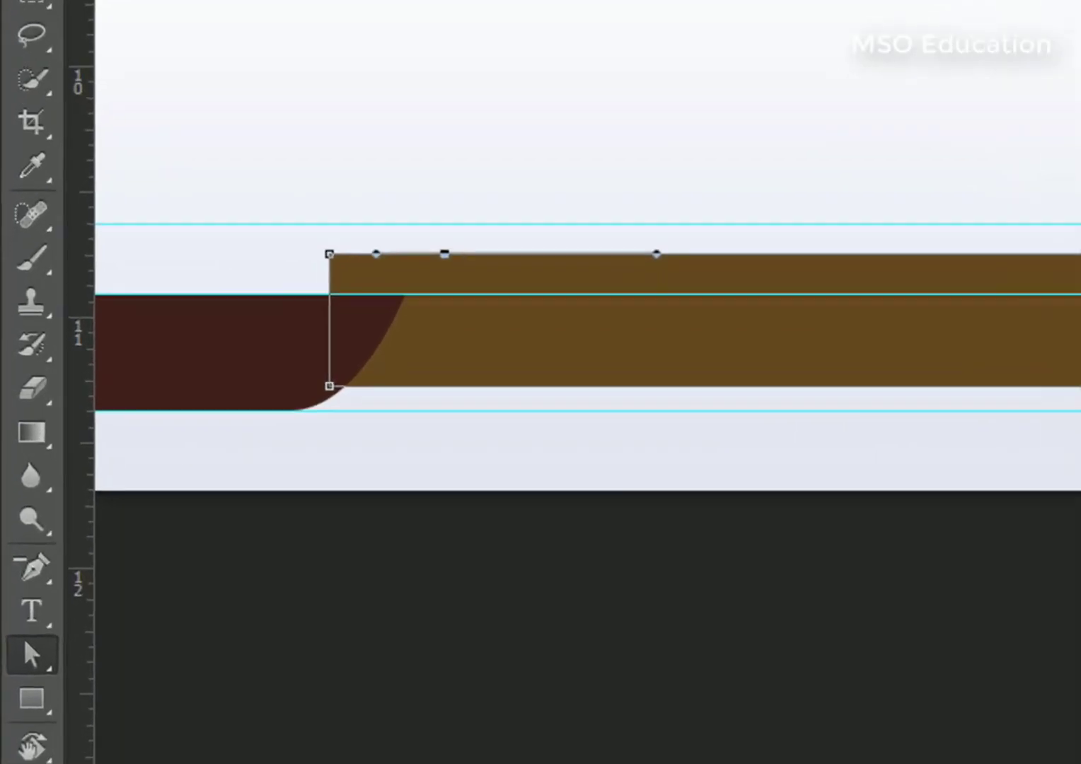
pyautogui.click(44, 663)
pyautogui.click(34, 578)
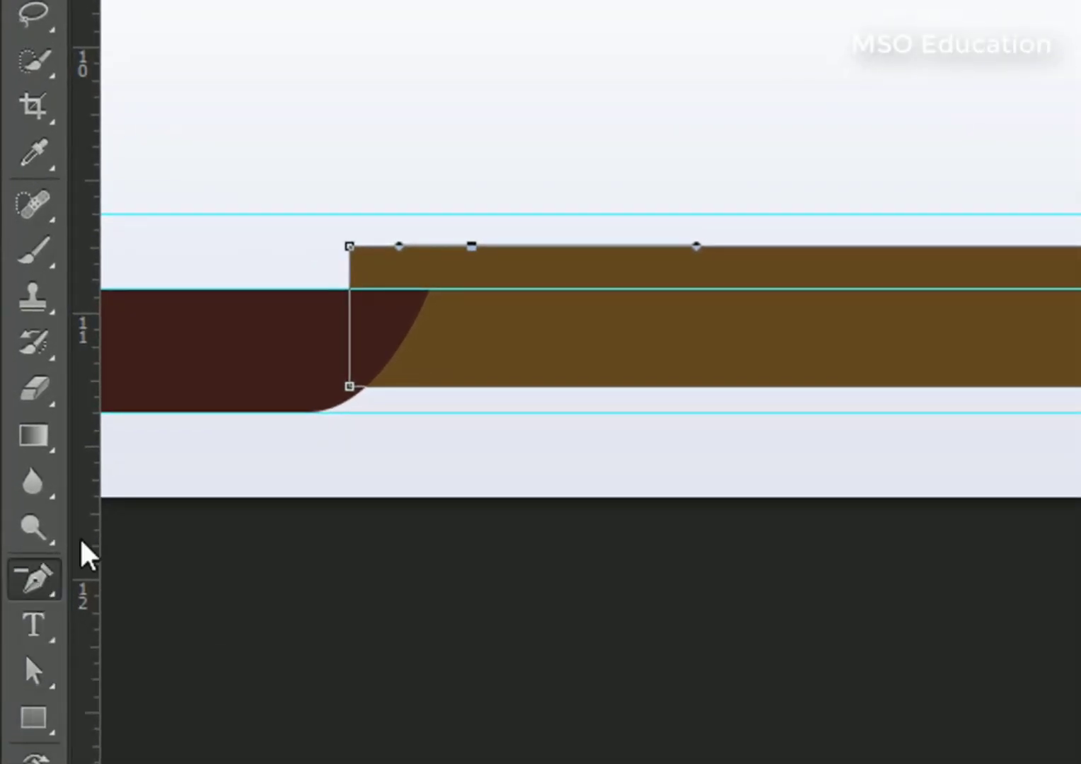
pyautogui.click(350, 248)
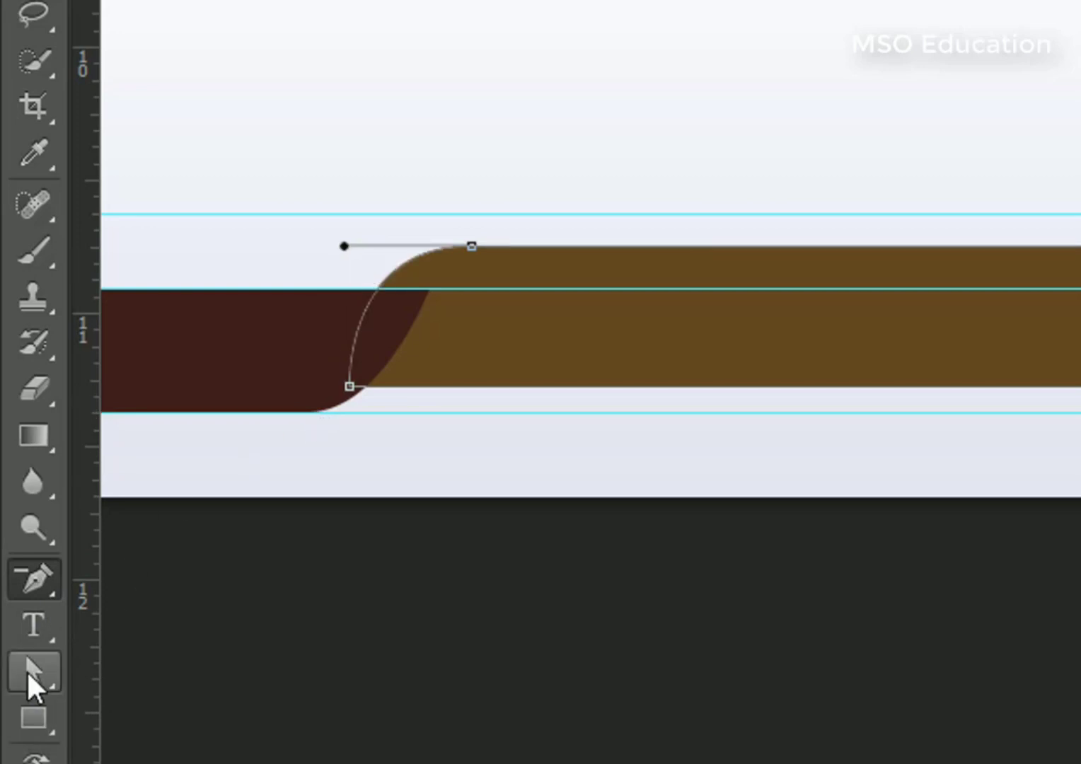
# Nudge both anchor points of the lighter bar's curved end right, bringing the lower one to the dark bar's curve
pyautogui.click(33, 672)
pyautogui.click(350, 387)
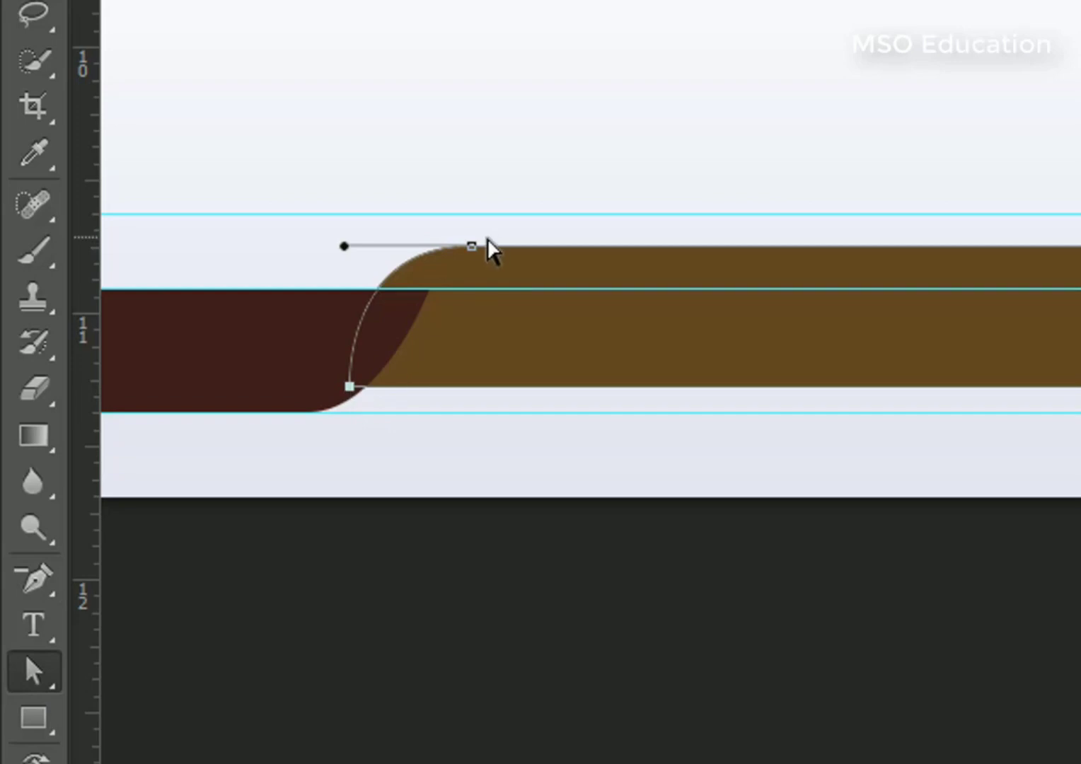
pyautogui.click(479, 256)
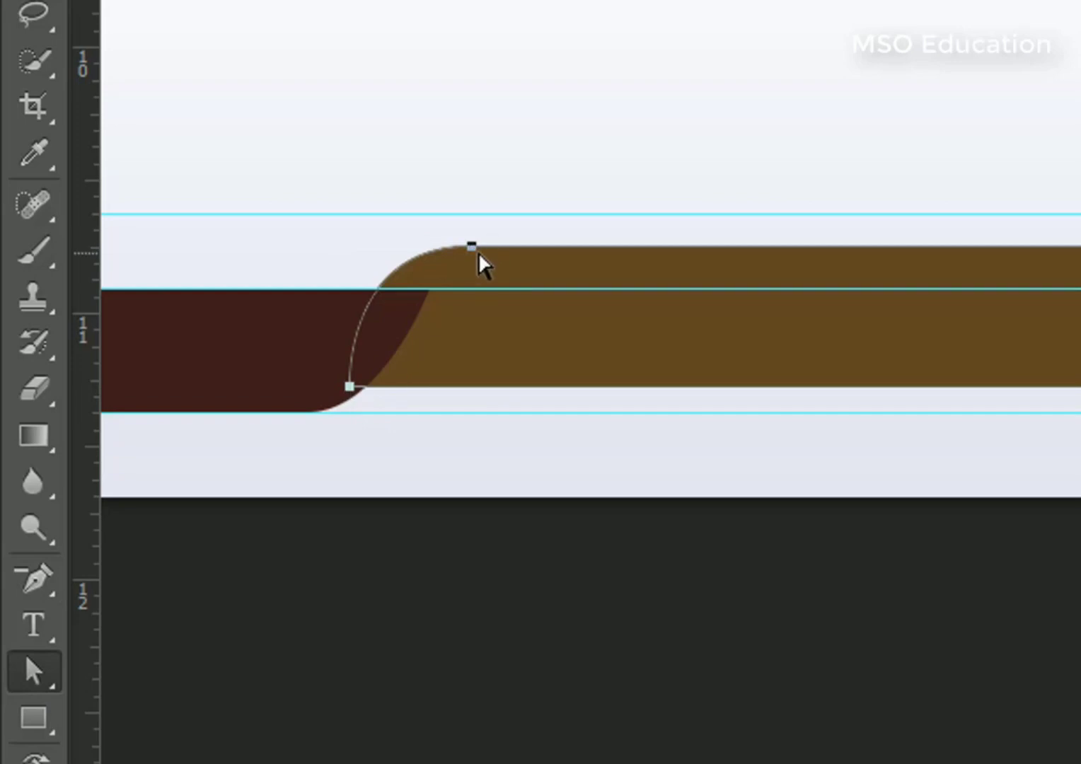
pyautogui.press('Right')
pyautogui.press('Right')
pyautogui.press('Right')
pyautogui.press('Right')
pyautogui.press('Right')
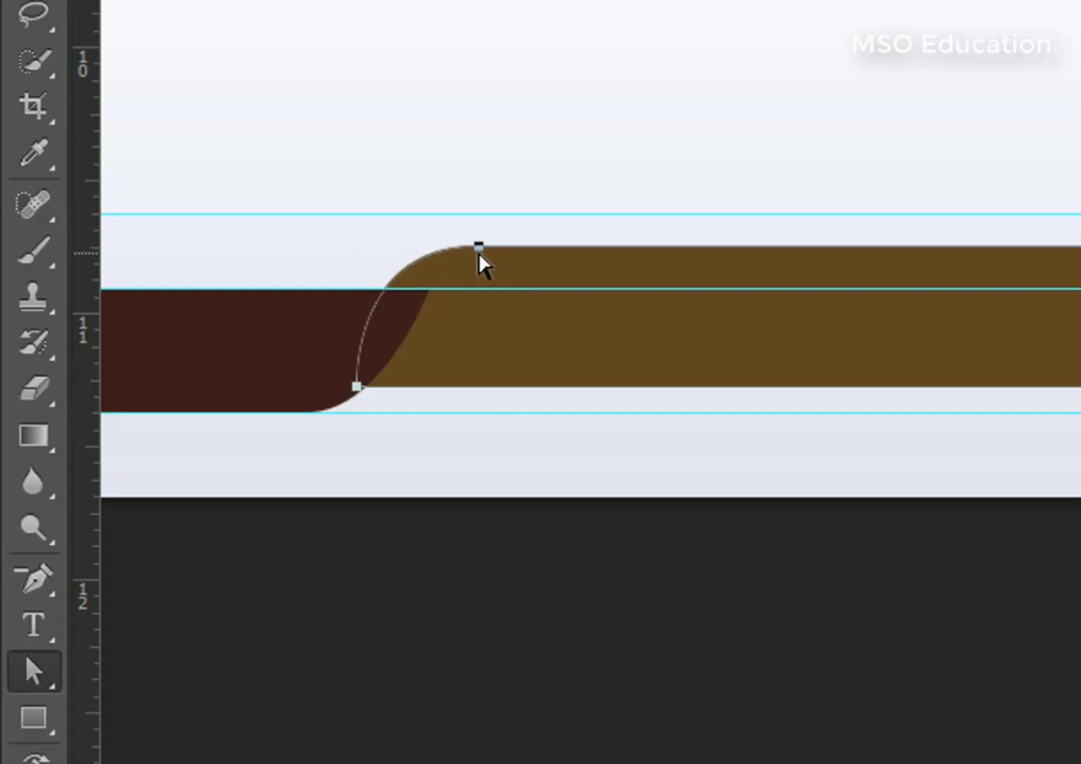
pyautogui.press('Right')
pyautogui.press('Right')
pyautogui.press('Right')
pyautogui.press('Right')
pyautogui.press('Right')
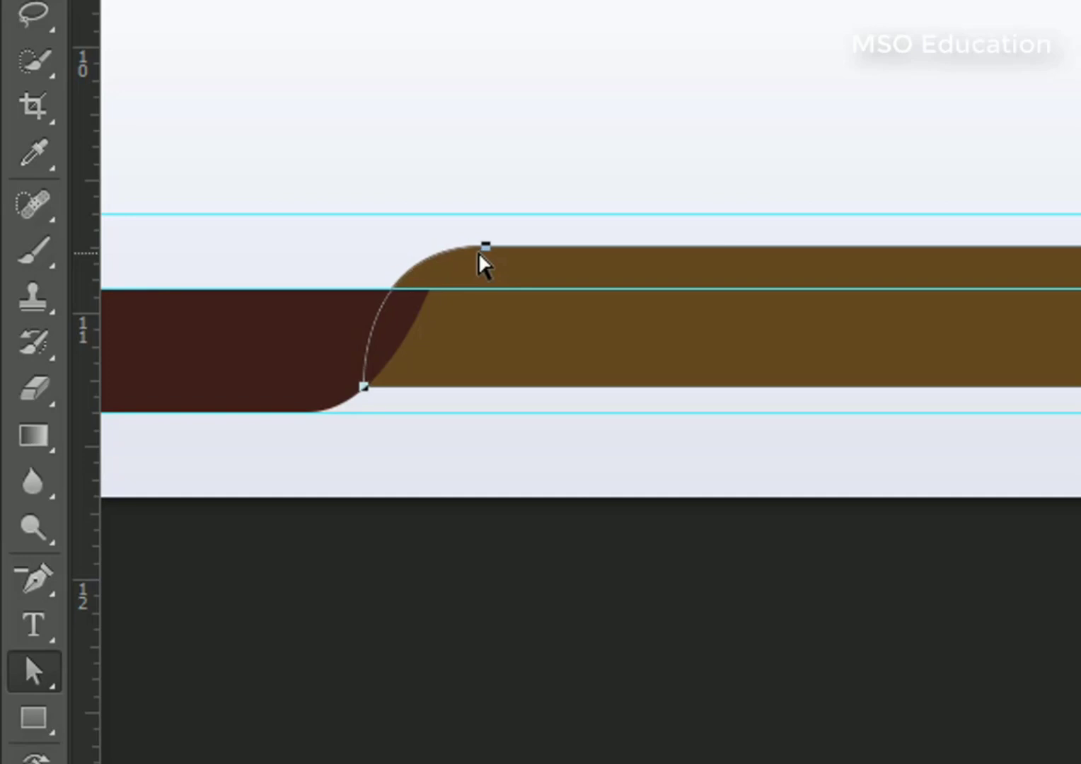
# Move the lighter bar's curved end further right and shorten its upper direction handle to flow into the dark bar's curve
pyautogui.click(488, 249)
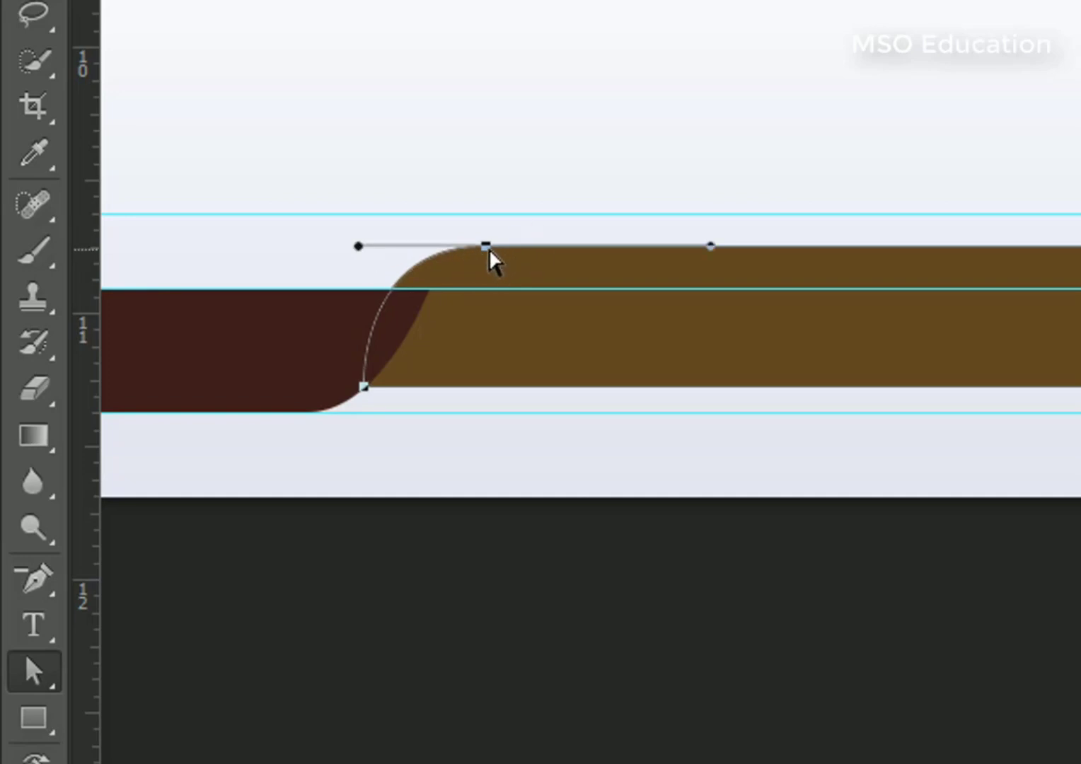
pyautogui.click(524, 230)
pyautogui.click(488, 249)
pyautogui.press('Right')
pyautogui.press('Right')
pyautogui.press('Right')
pyautogui.press('Right')
pyautogui.press('Right')
pyautogui.press('Right')
pyautogui.press('Right')
pyautogui.press('Right')
pyautogui.press('Right')
pyautogui.press('Right')
pyautogui.press('Right')
pyautogui.press('Right')
pyautogui.press('Right')
pyautogui.press('Right')
pyautogui.press('Right')
pyautogui.press('Right')
pyautogui.press('Right')
pyautogui.press('Right')
pyautogui.press('Right')
pyautogui.press('Right')
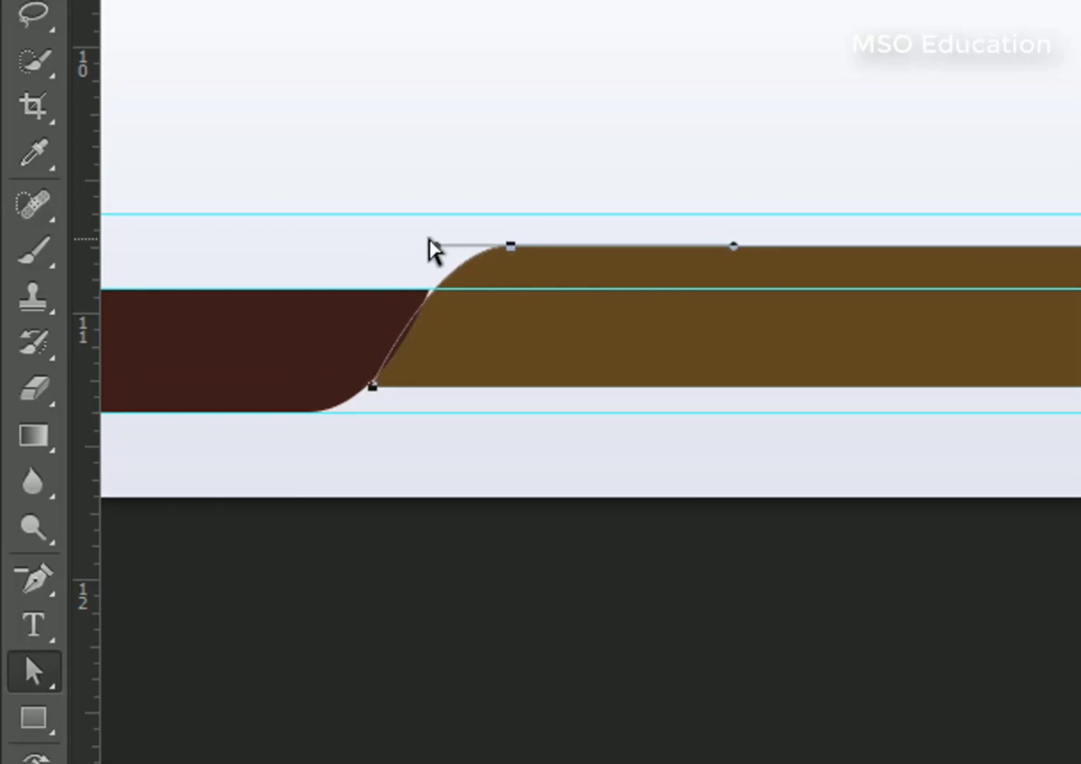
pyautogui.moveTo(431, 246); pyautogui.dragTo(422, 246)
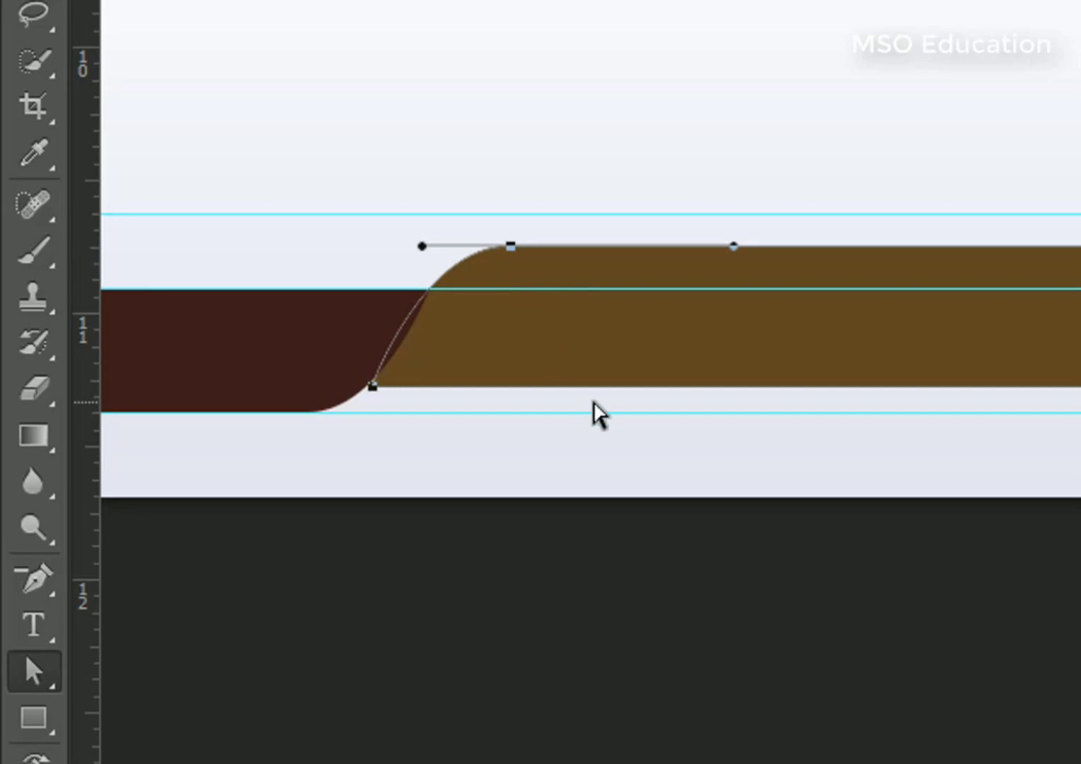
# Shift the lighter bar's curved-end anchor points slightly left so the end tucks under the dark brown bar
pyautogui.click(593, 402)
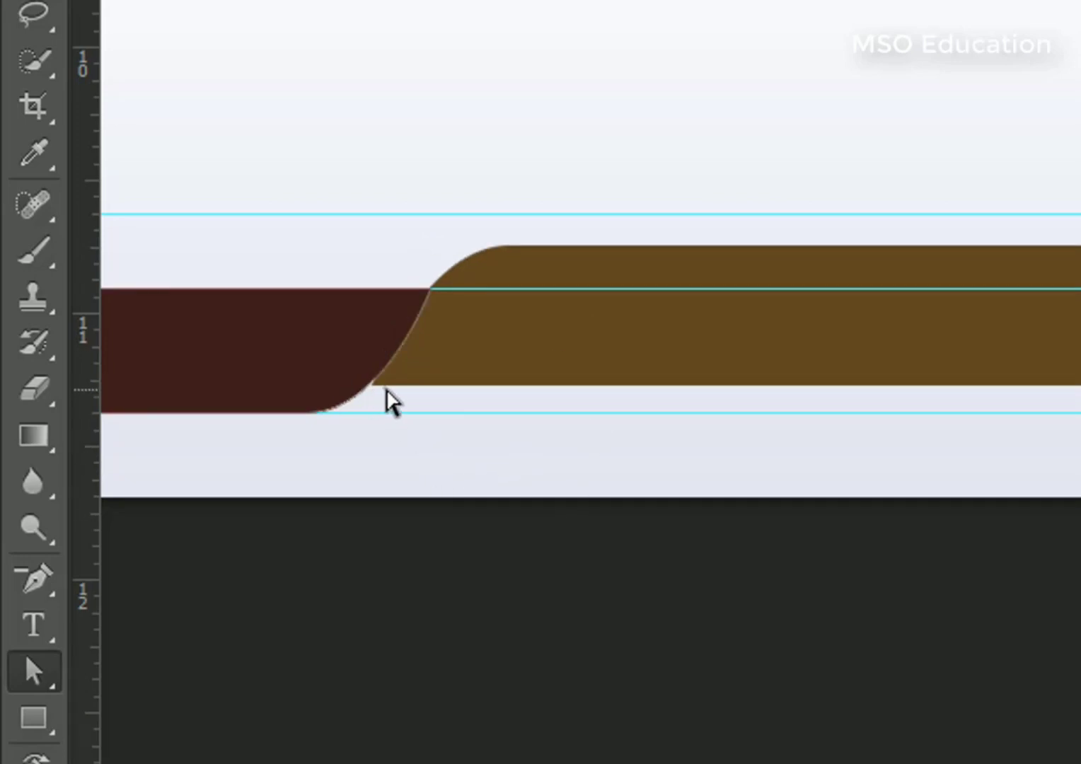
pyautogui.click(434, 375)
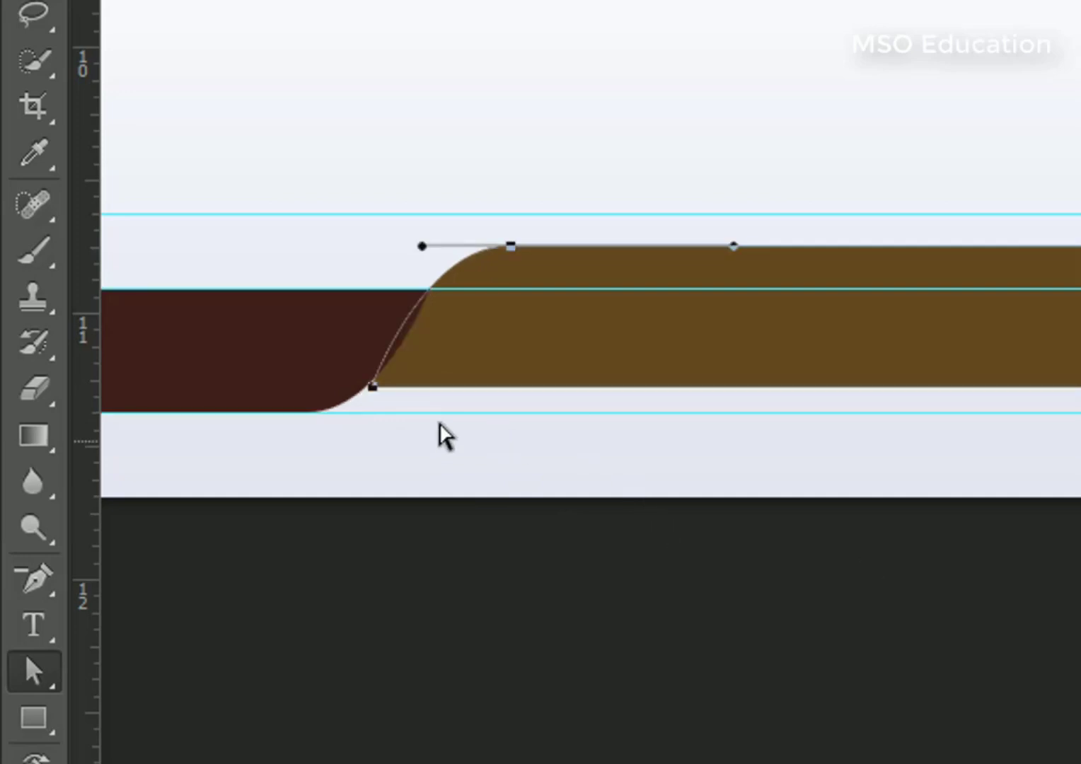
pyautogui.moveTo(377, 395); pyautogui.dragTo(364, 388)
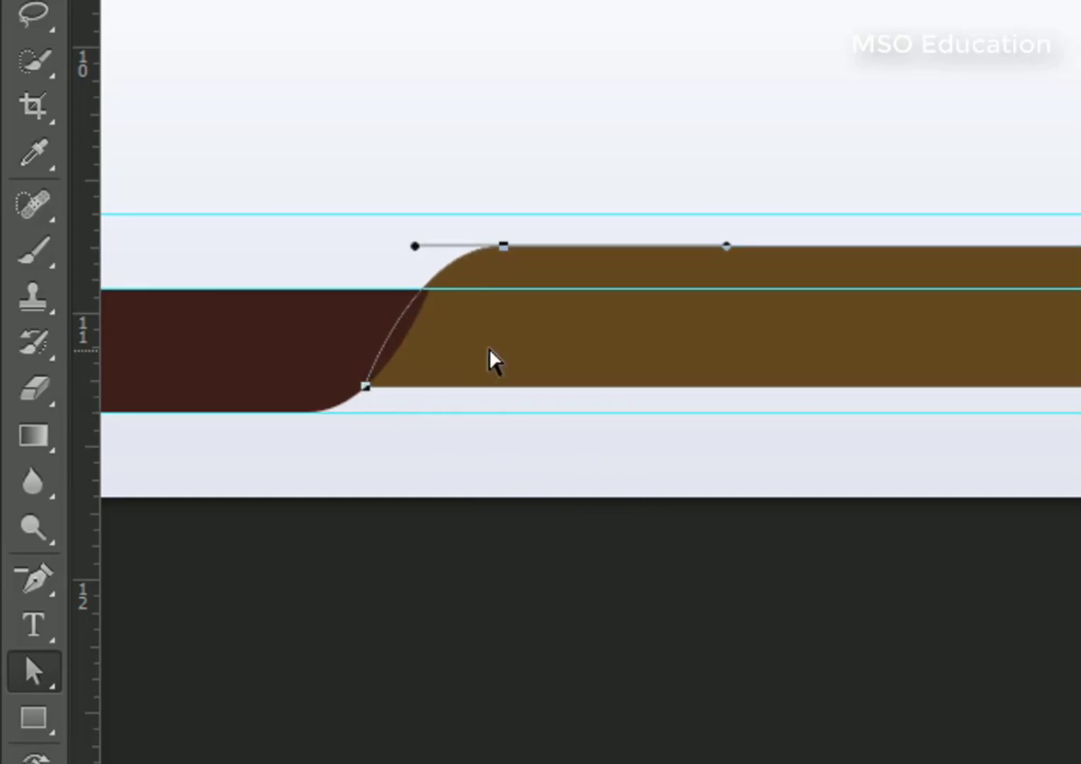
pyautogui.click(456, 448)
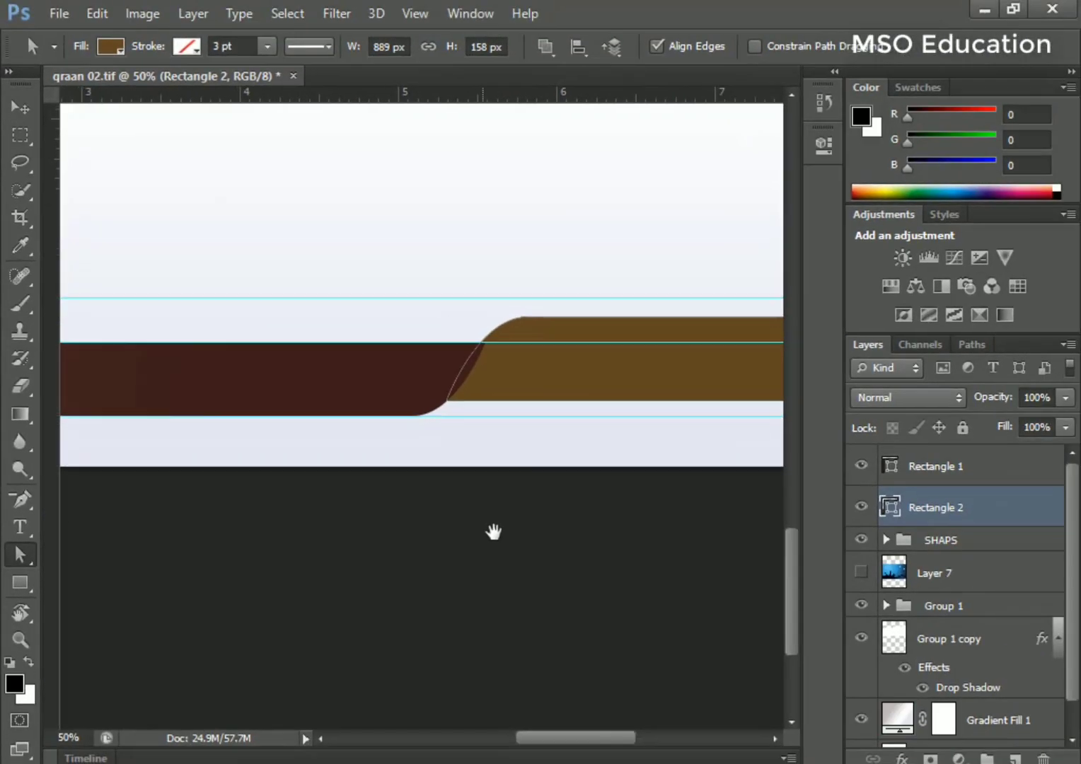
# Give the lighter brown bar, Rectangle 2, a linear gradient stroke and set its black color stop to dark gold with hue 42°
pyautogui.moveTo(493, 532); pyautogui.dragTo(317, 550)
pyautogui.press('u')
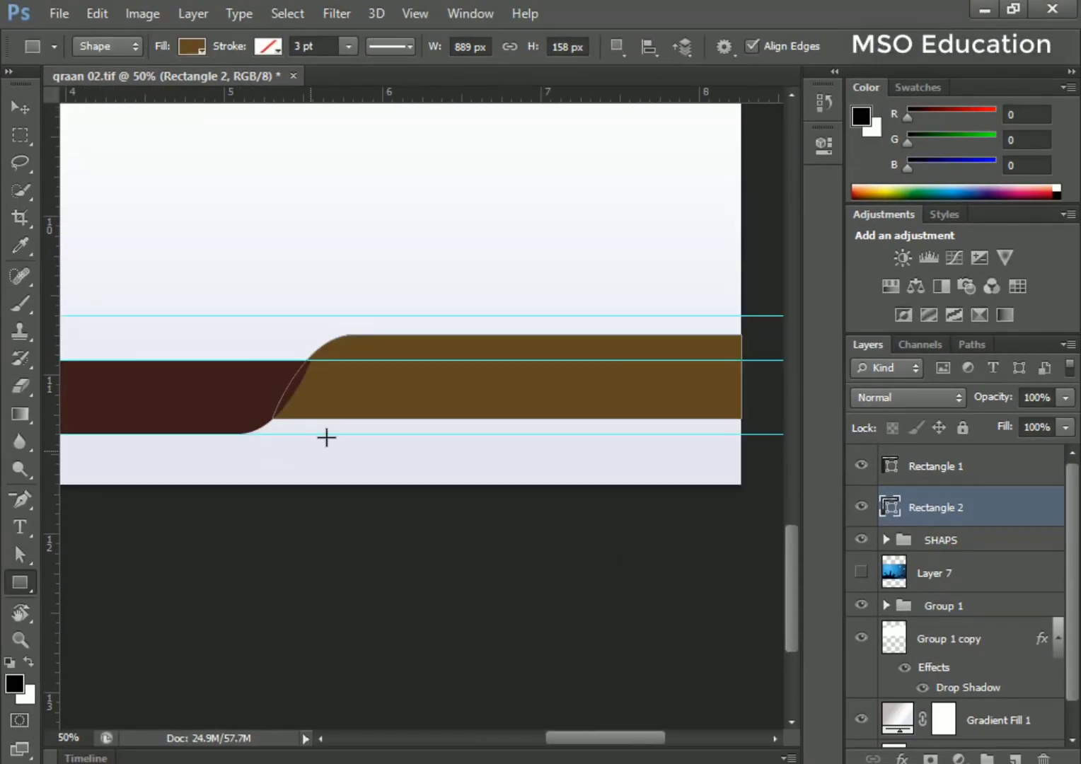
pyautogui.click(862, 507)
pyautogui.click(861, 507)
pyautogui.click(272, 47)
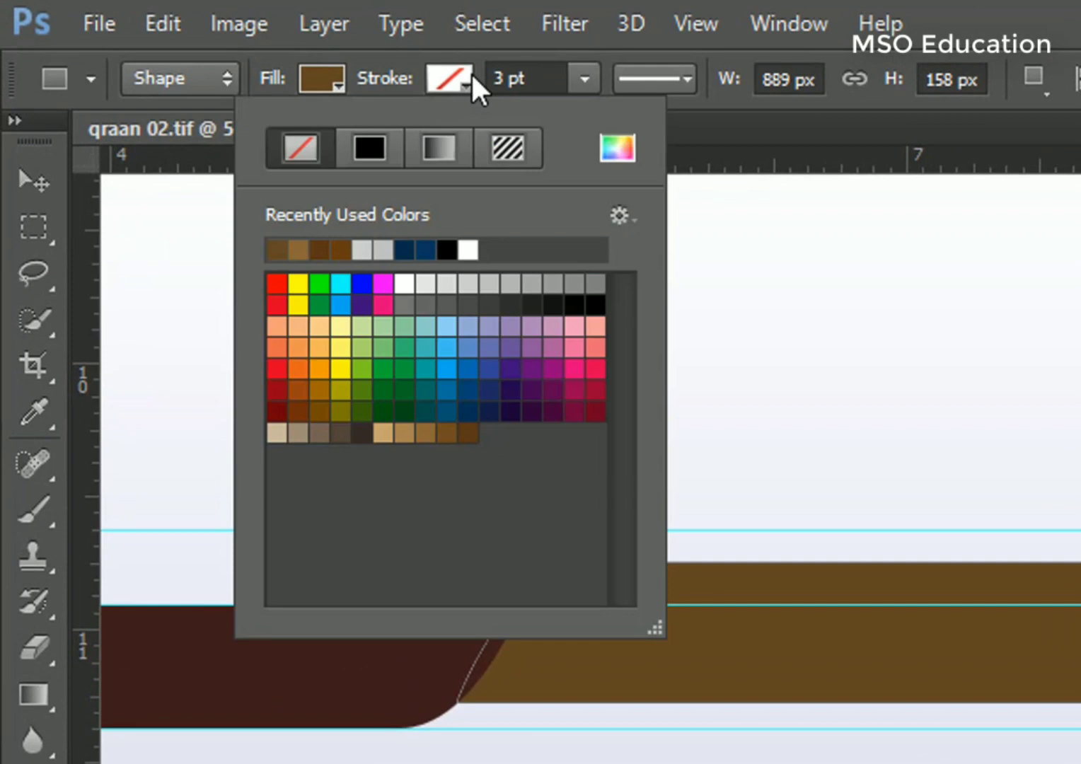
pyautogui.click(439, 148)
pyautogui.doubleClick(277, 503)
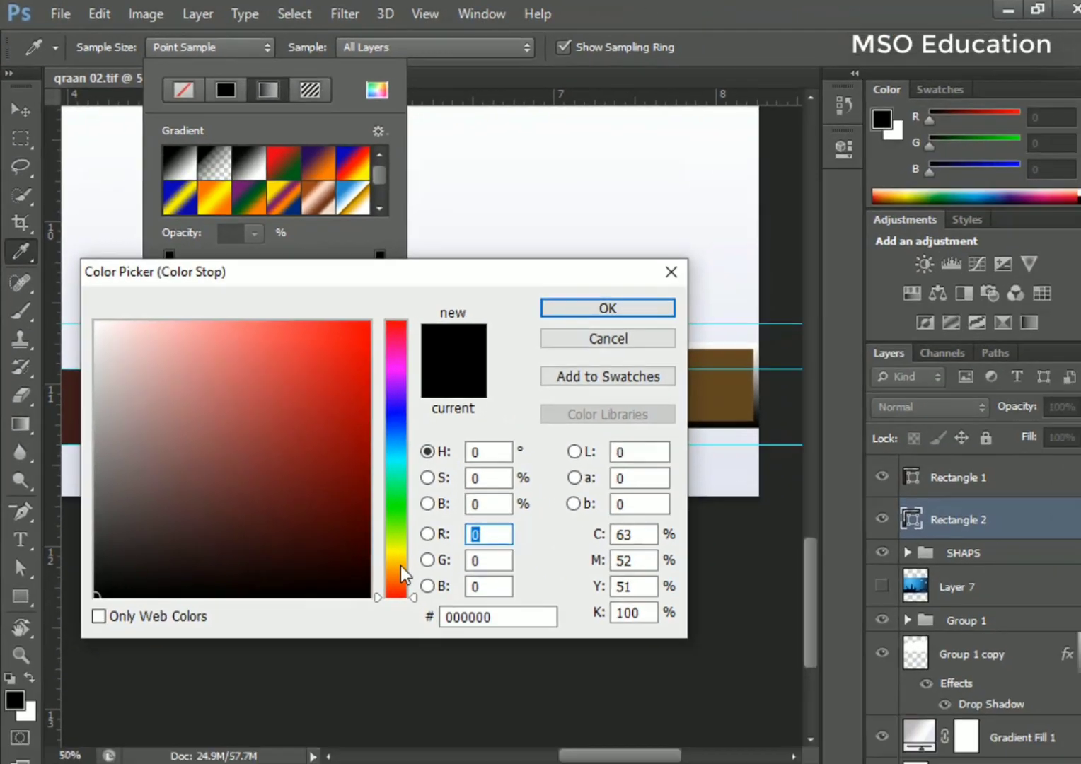
pyautogui.click(401, 568)
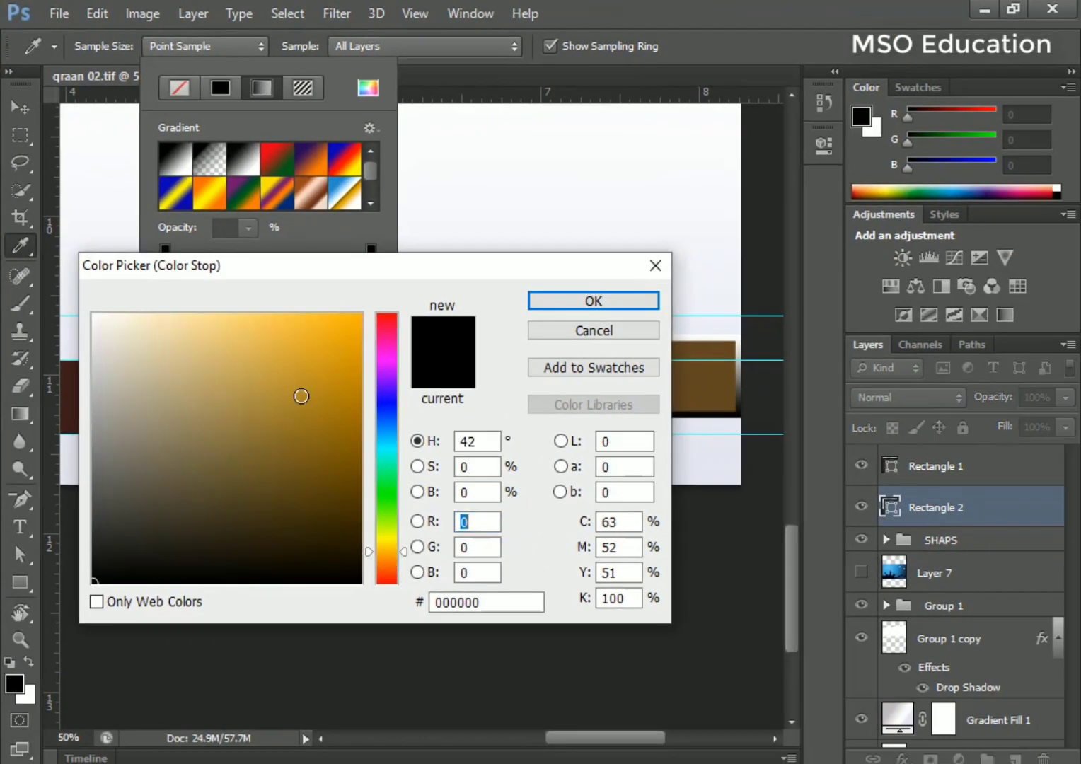
pyautogui.click(301, 397)
pyautogui.click(550, 305)
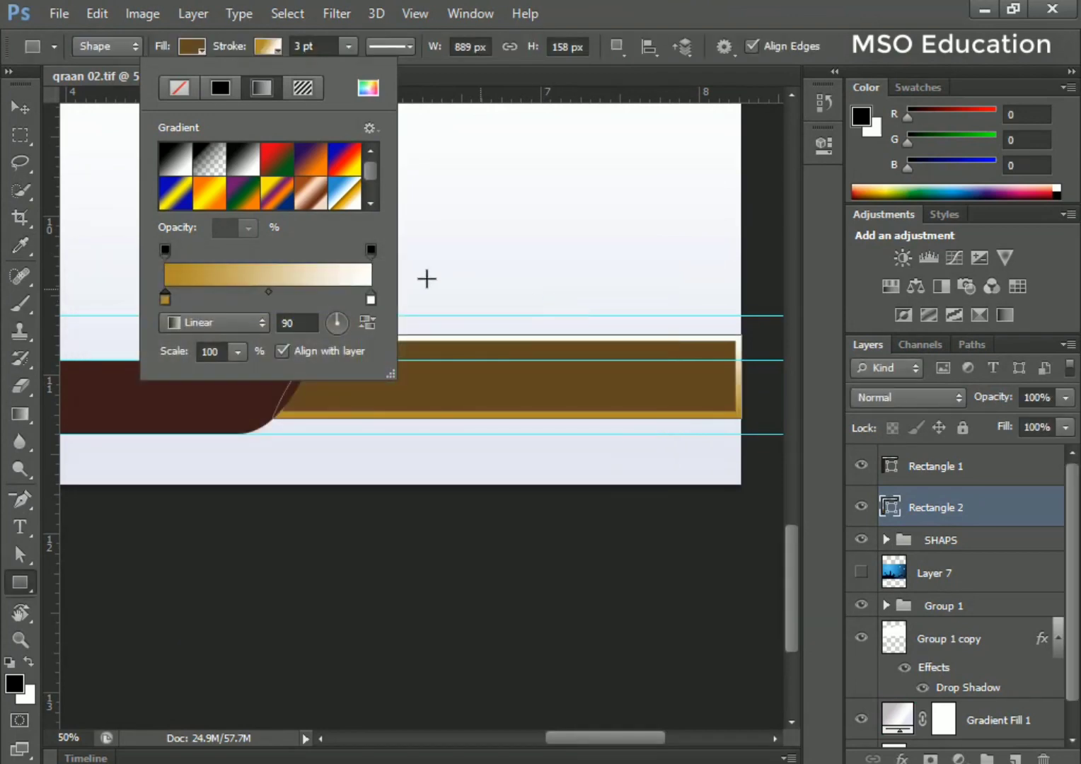
# Set the stroke gradient's white stop to light gold e1c480 and rotate the gradient so the light gold falls on the bar's curved end
pyautogui.doubleClick(371, 299)
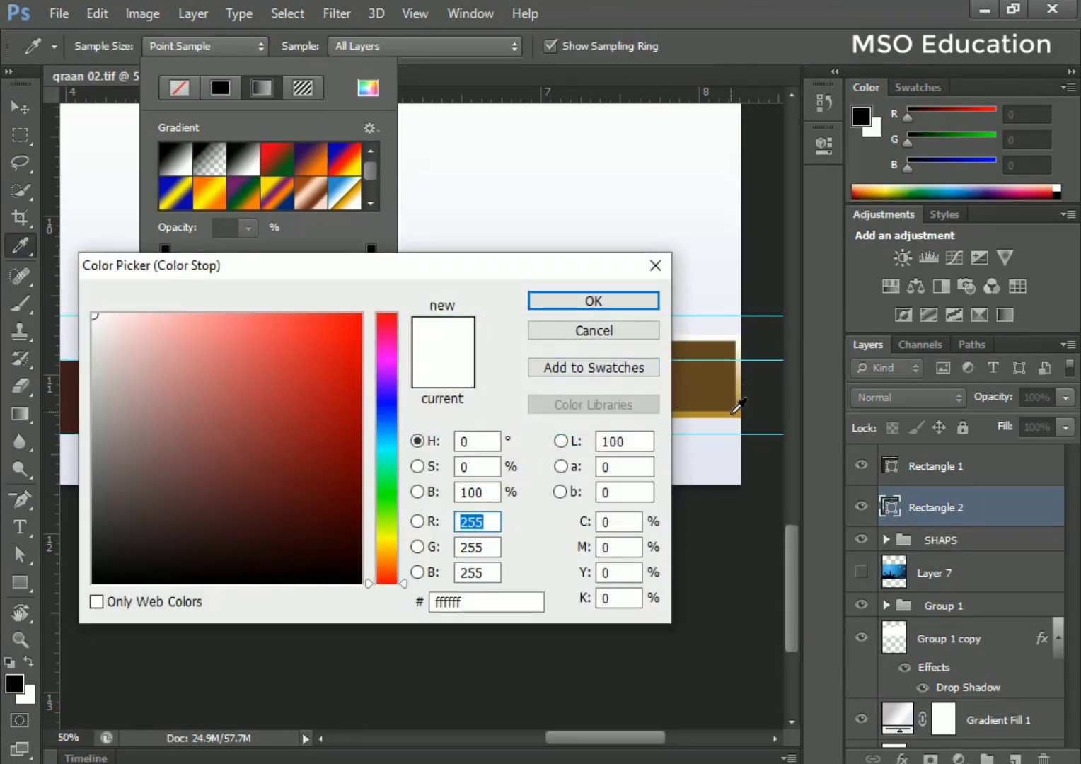
pyautogui.click(739, 406)
pyautogui.moveTo(261, 372); pyautogui.dragTo(208, 346)
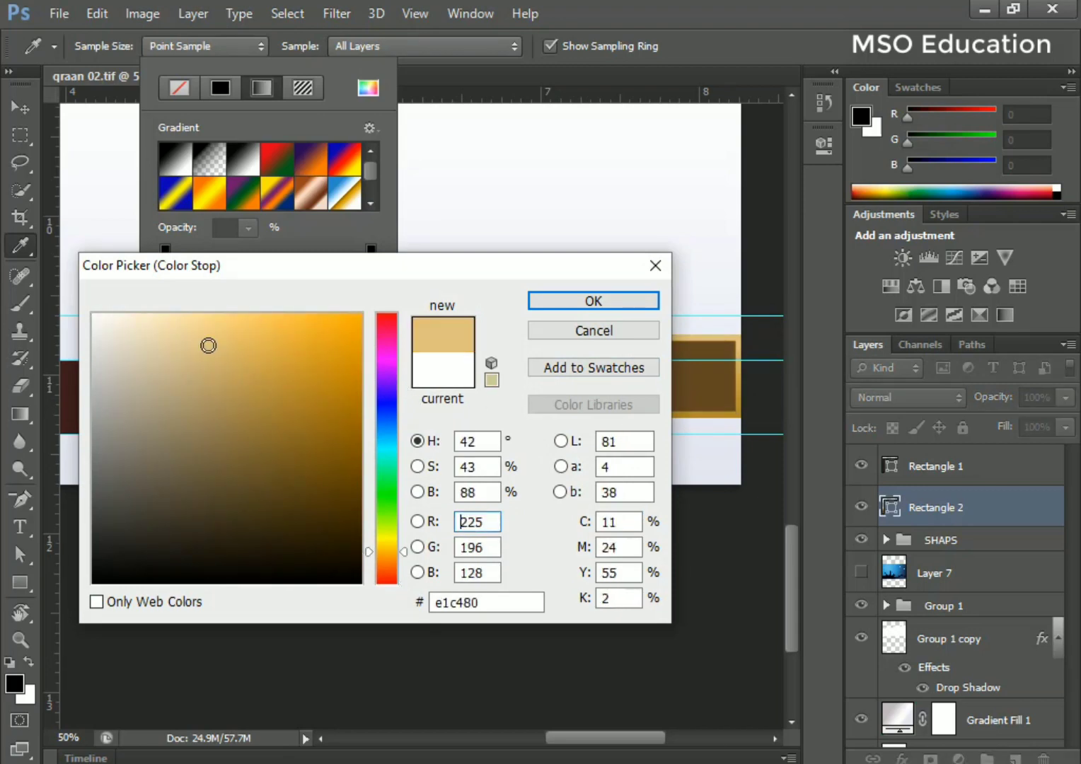
pyautogui.click(535, 303)
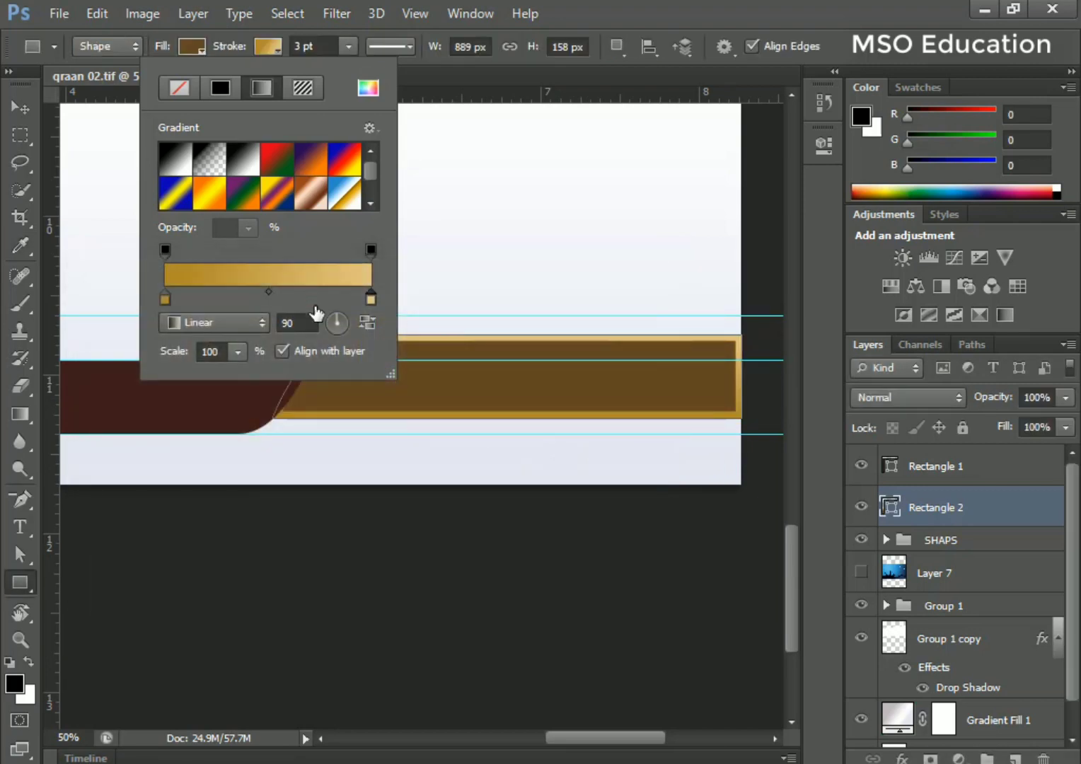
pyautogui.moveTo(333, 323); pyautogui.dragTo(328, 321)
# Try a 1 pt stroke width on the lighter bar, settle on 2 pt, and hide the path outline
pyautogui.moveTo(314, 47); pyautogui.dragTo(273, 46)
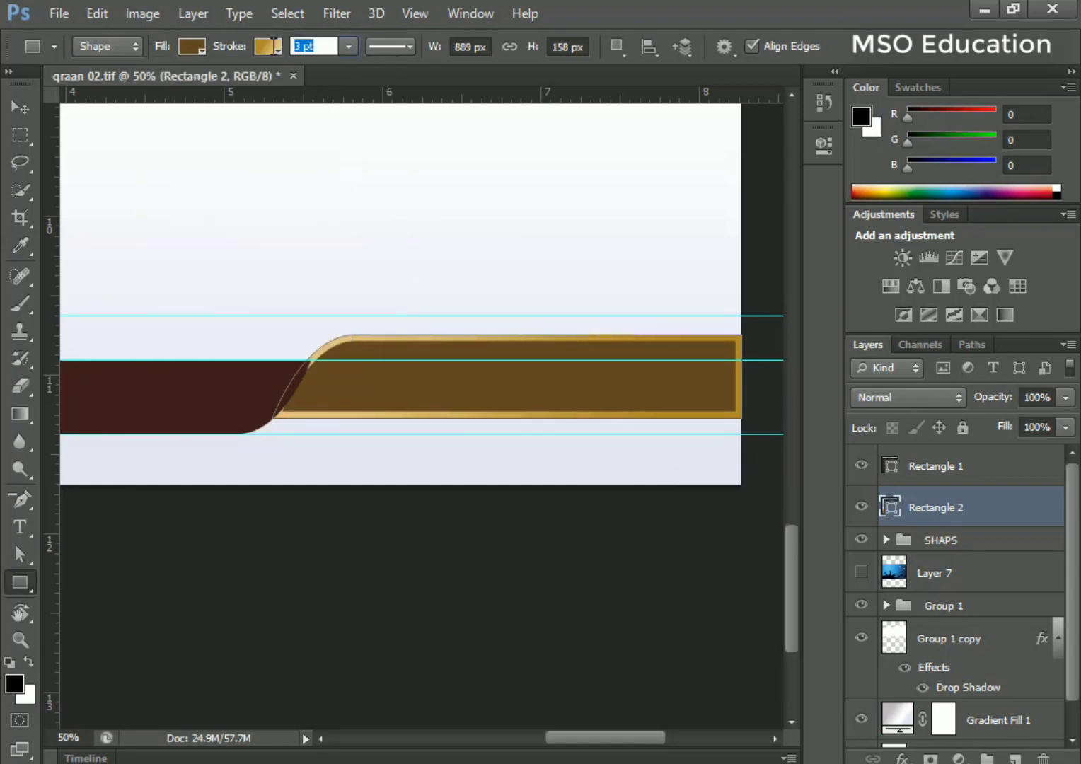
pyautogui.write('1')
pyautogui.press('Return')
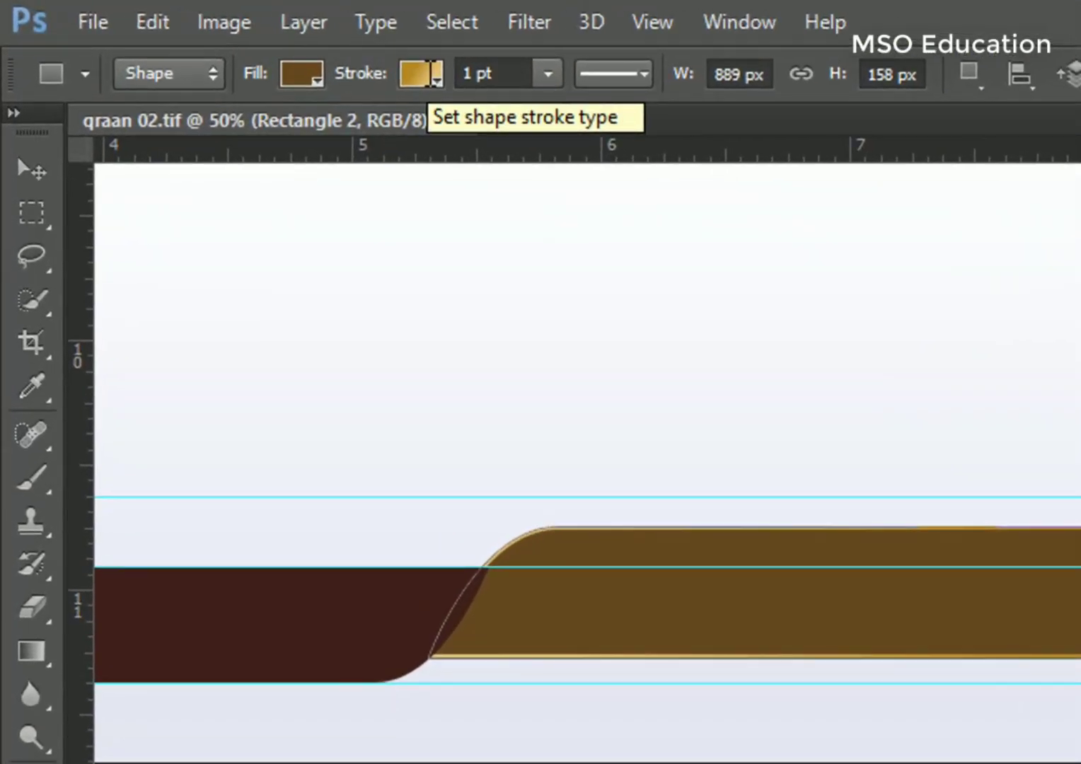
pyautogui.moveTo(478, 77); pyautogui.dragTo(374, 72)
pyautogui.write('2')
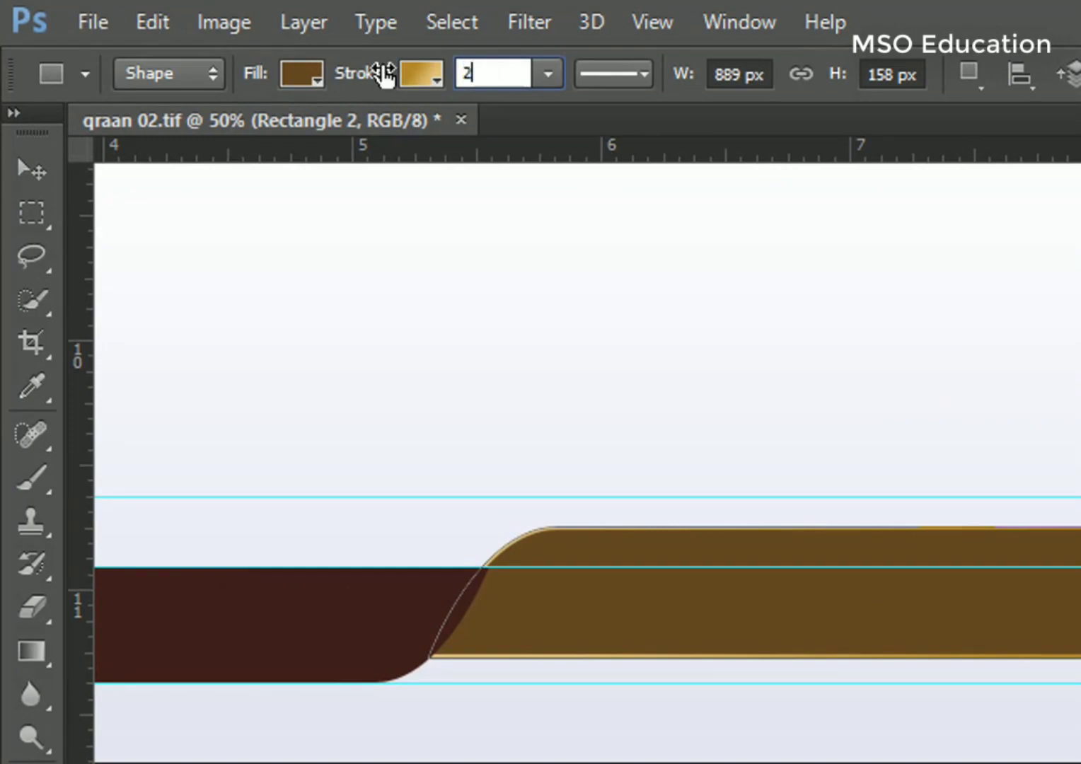
pyautogui.press('Return')
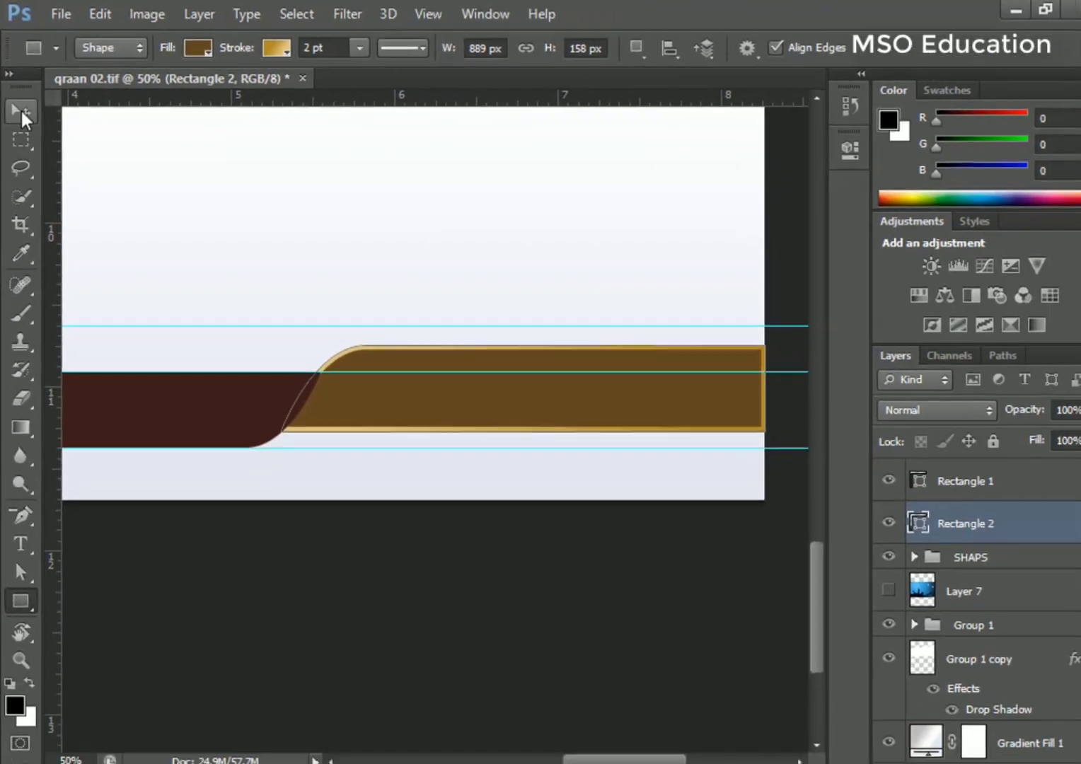
pyautogui.click(30, 168)
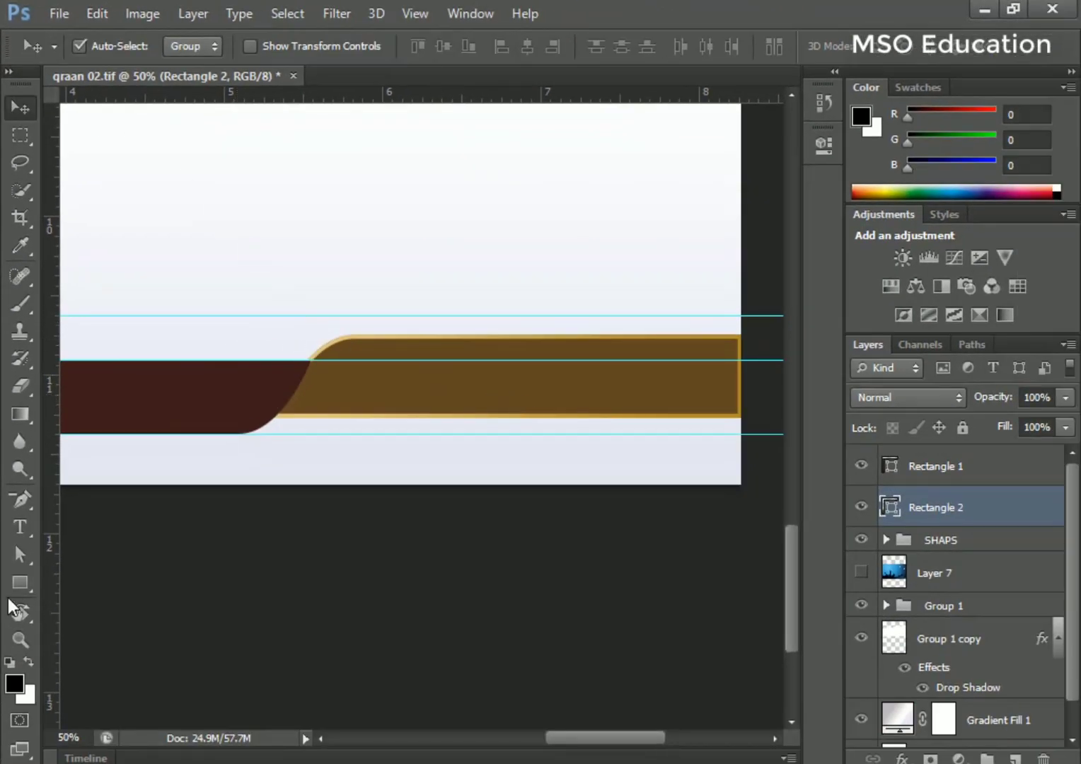
# Nudge the lighter bar's two right-end anchor points past the canvas edge, widening the shape to 897 px so its end stroke is hidden
pyautogui.click(20, 554)
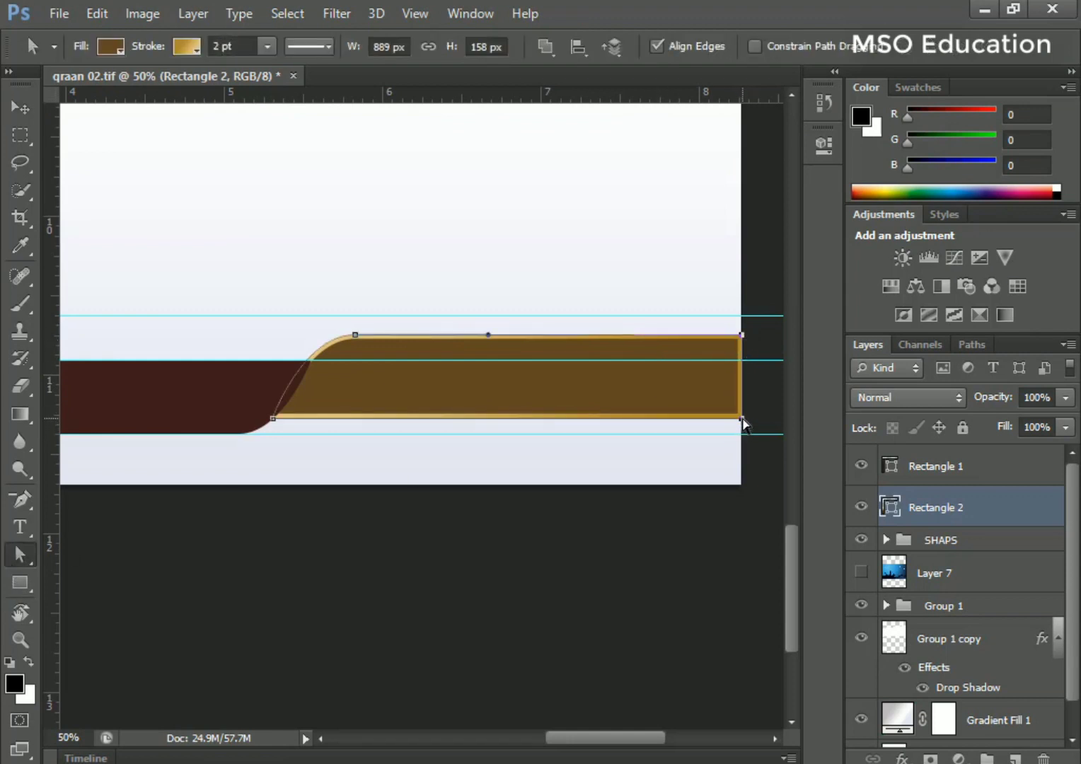
pyautogui.press('Right')
pyautogui.press('Right')
pyautogui.press('Right')
pyautogui.press('Right')
pyautogui.press('Right')
pyautogui.press('Right')
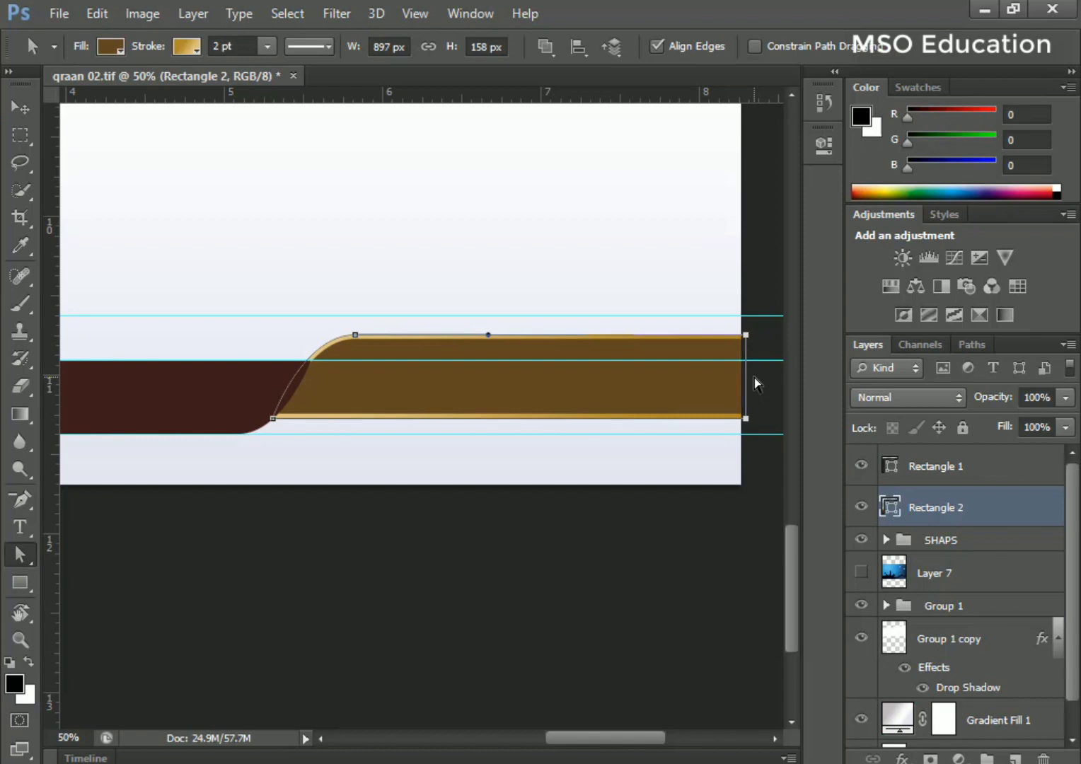
# Give the dark brown bar, Rectangle 1, a linear gradient stroke and set its black color stop to 9b7612
pyautogui.moveTo(149, 386); pyautogui.dragTo(604, 357)
pyautogui.click(544, 364)
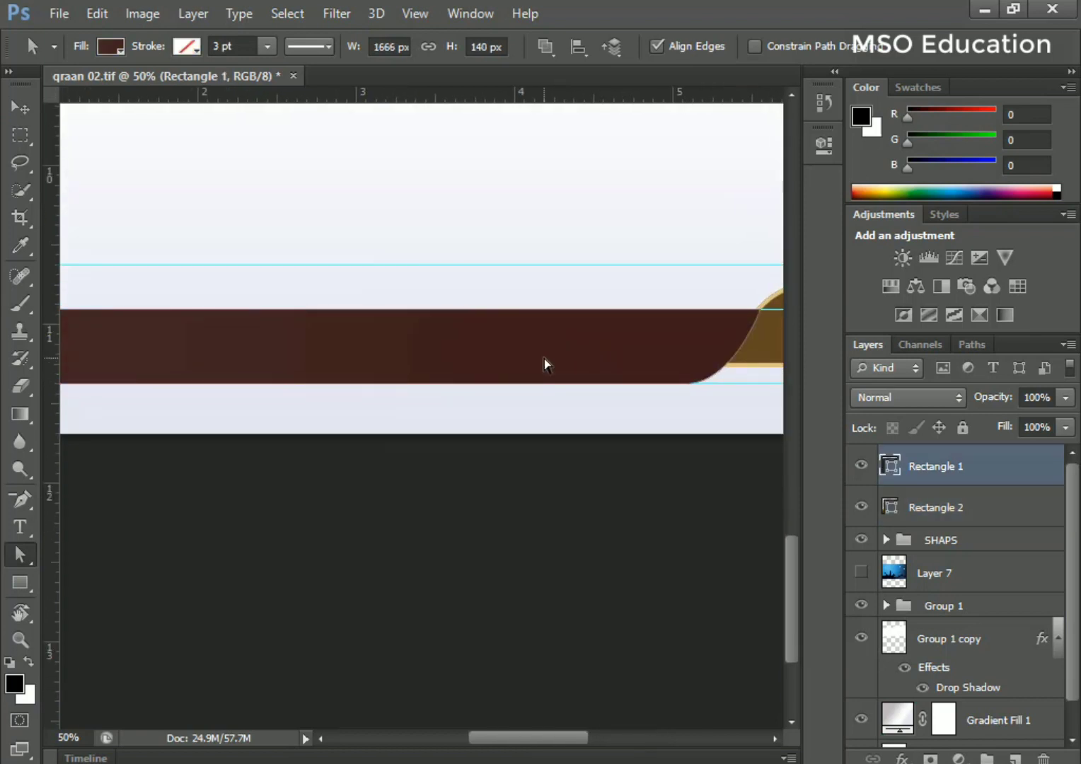
pyautogui.click(20, 582)
pyautogui.click(269, 47)
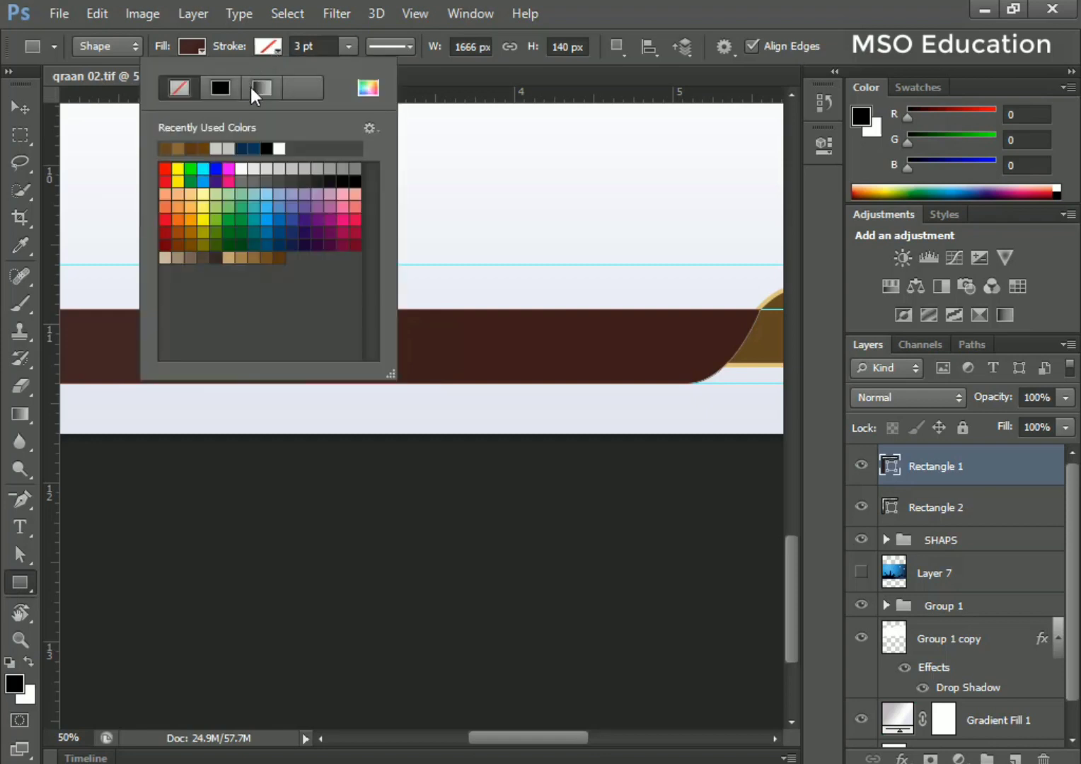
pyautogui.click(261, 88)
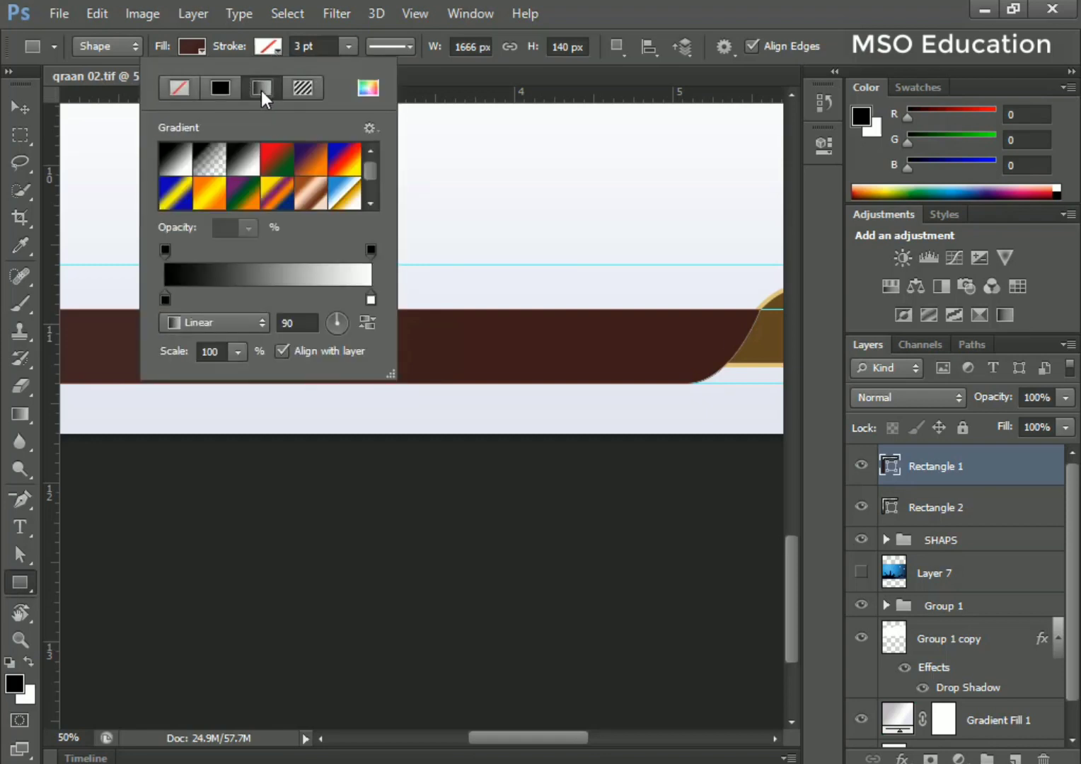
pyautogui.doubleClick(165, 300)
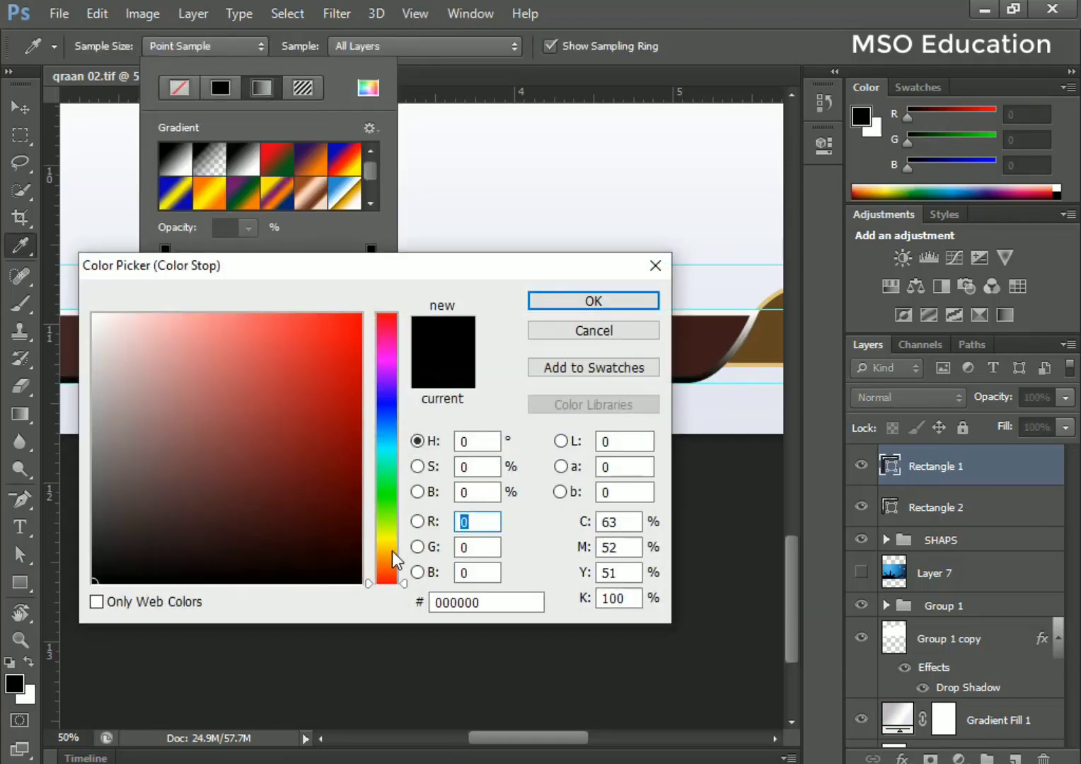
pyautogui.click(392, 551)
pyautogui.click(330, 464)
pyautogui.click(328, 419)
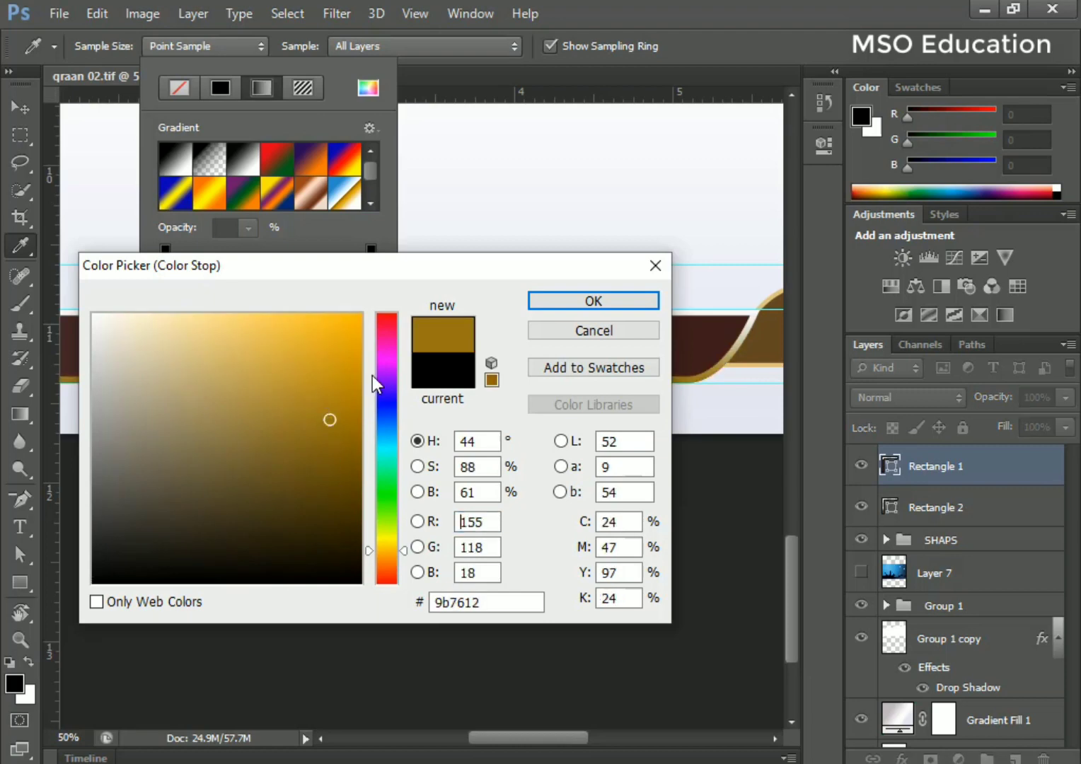
pyautogui.click(560, 303)
# Set the dark bar's white stroke gradient stop to orange gold c08620 and the gradient angle to -27
pyautogui.doubleClick(371, 299)
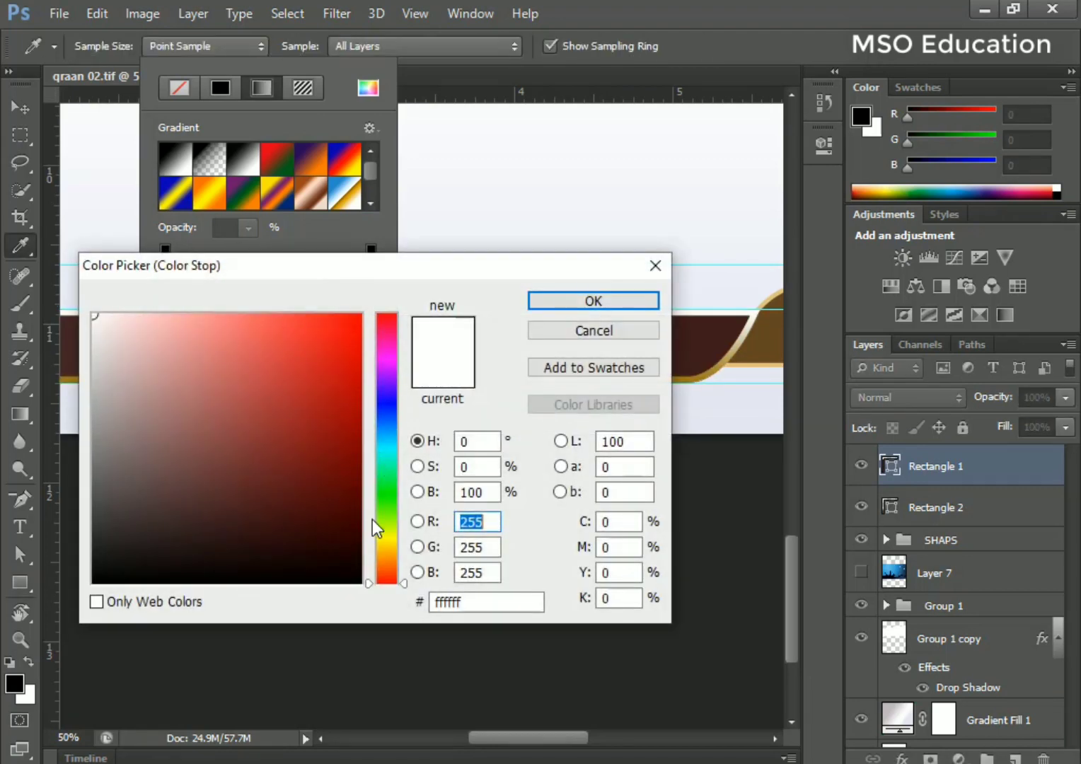
pyautogui.click(390, 537)
pyautogui.click(384, 544)
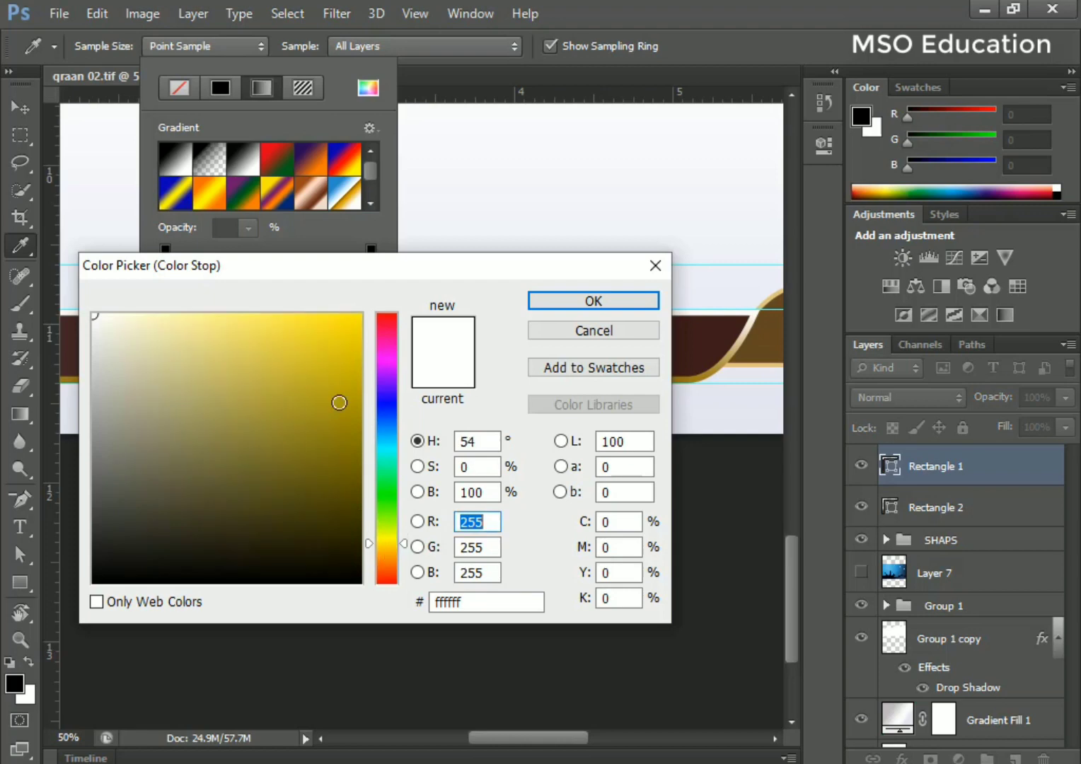
pyautogui.click(313, 321)
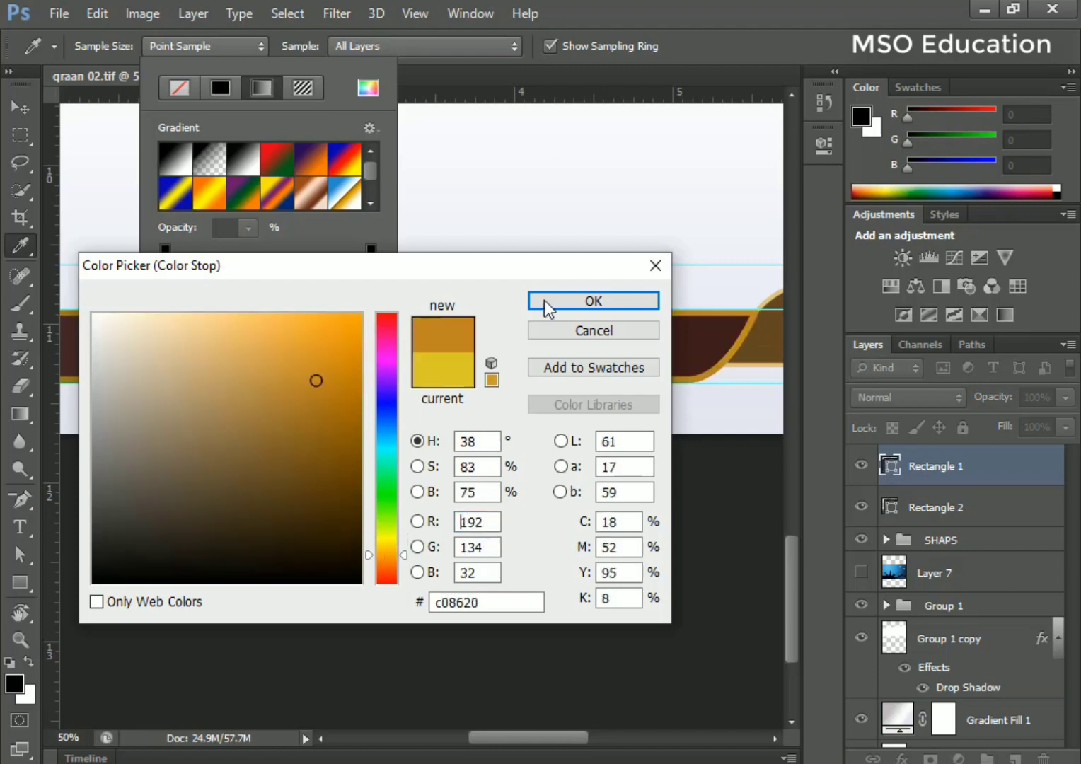
pyautogui.click(549, 304)
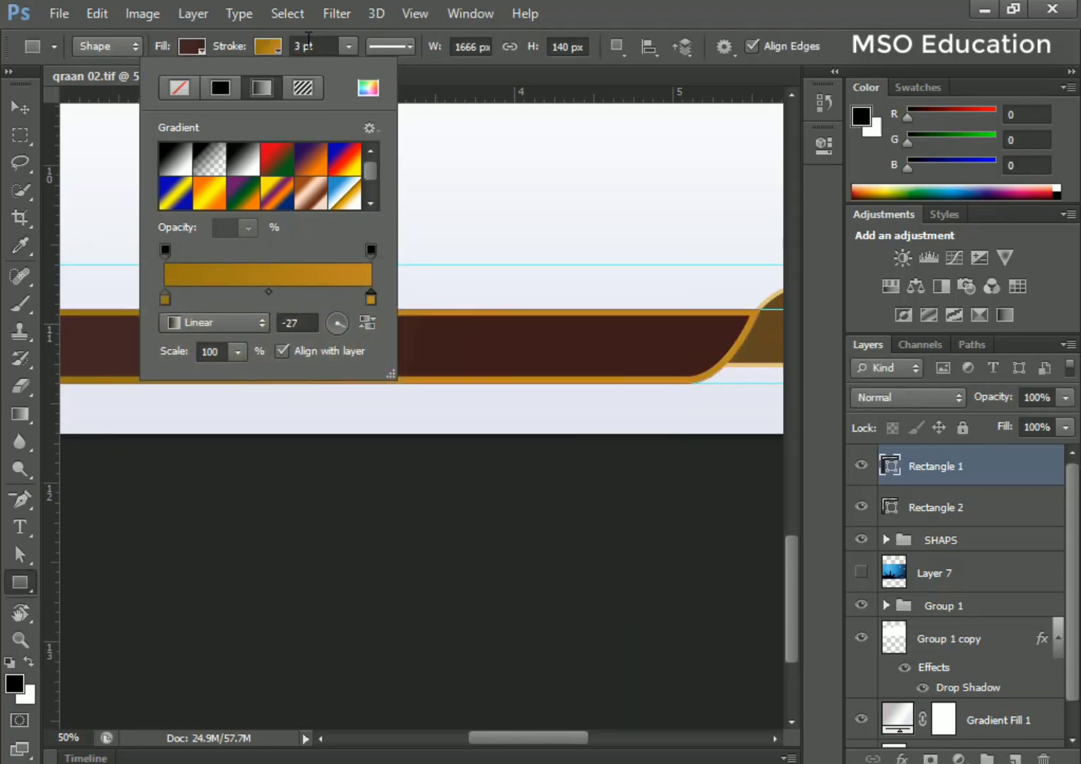
# Set the dark brown bar's stroke width to 2 pt and hide its path outline
pyautogui.click(319, 42)
pyautogui.click(312, 45)
pyautogui.press('Return')
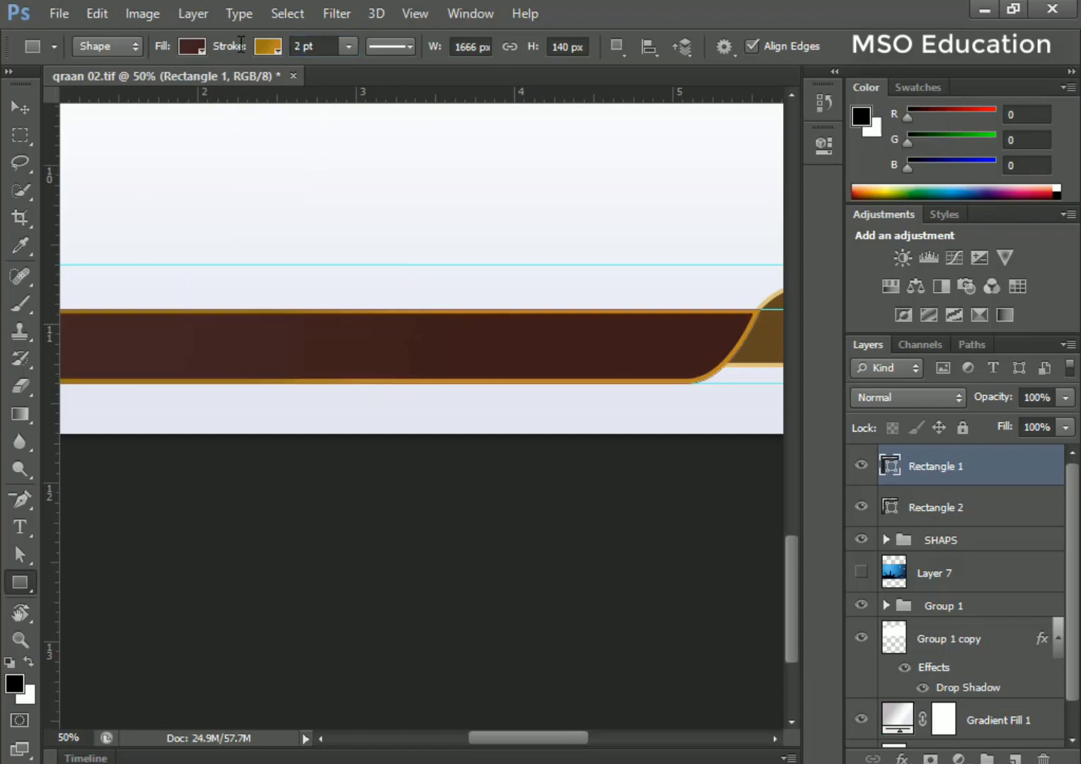
pyautogui.click(20, 107)
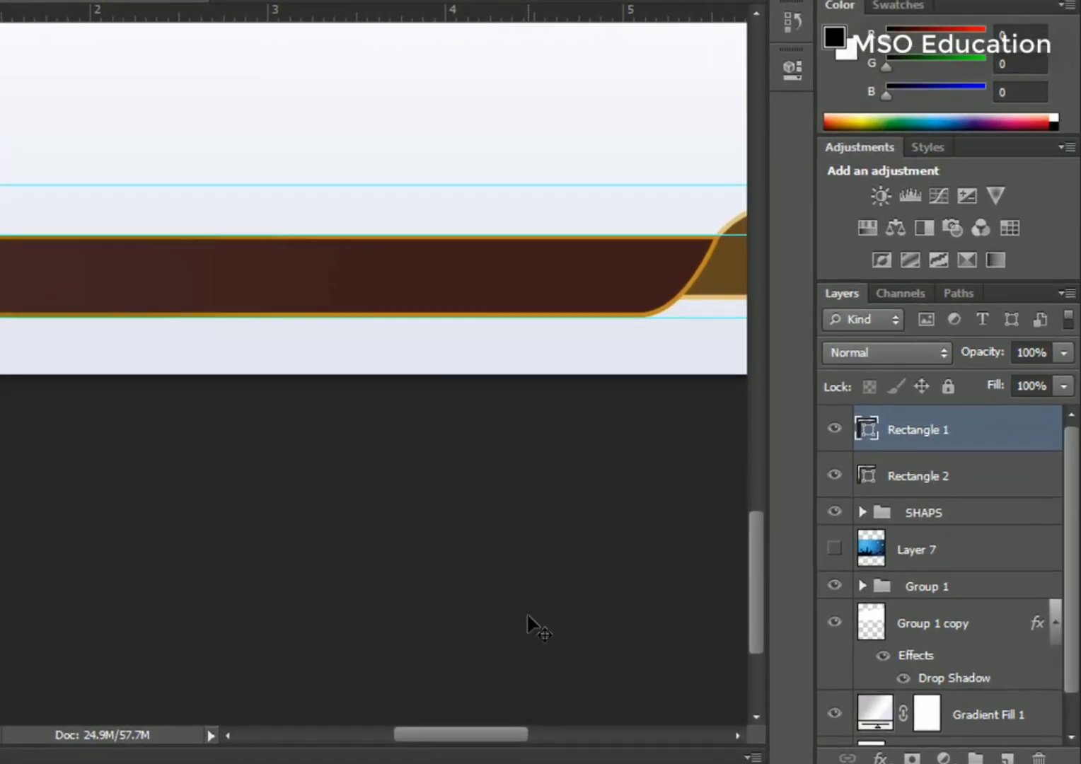
# On a new layer beneath both bars, draw a 30 px radius rounded rectangle about 520 × 52 px across their junction, above the dark bar
pyautogui.hotkey('ctrl', '-')
pyautogui.hotkey('ctrl', '-')
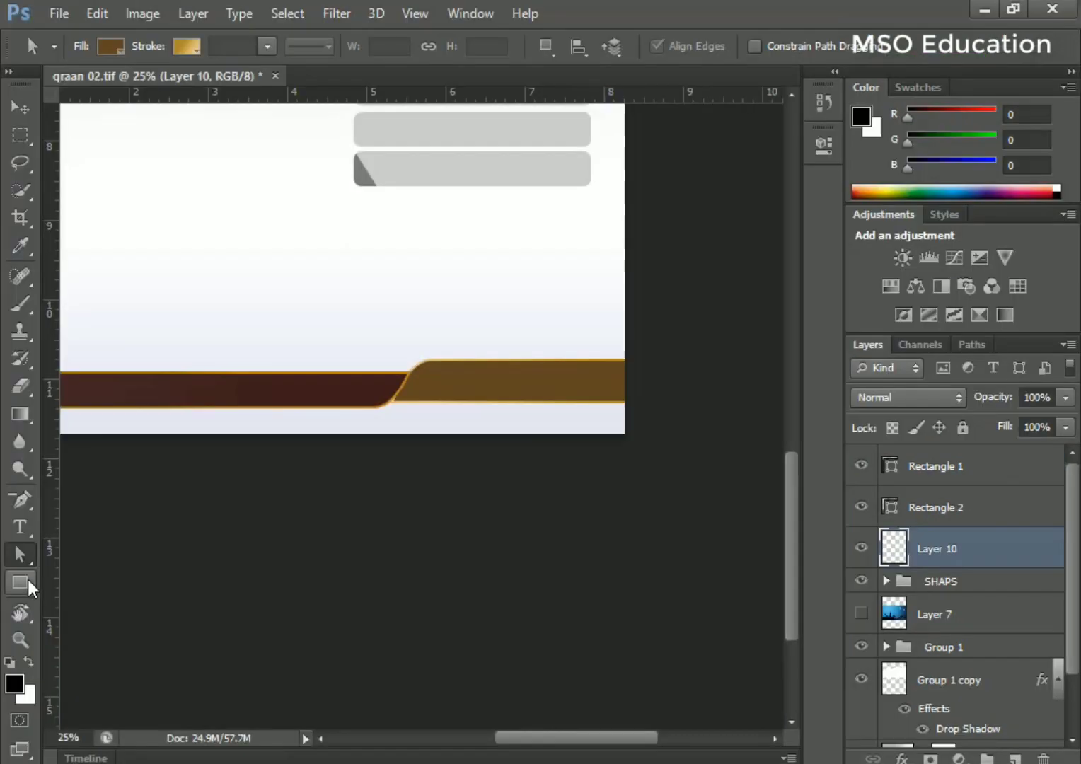
pyautogui.click(20, 581)
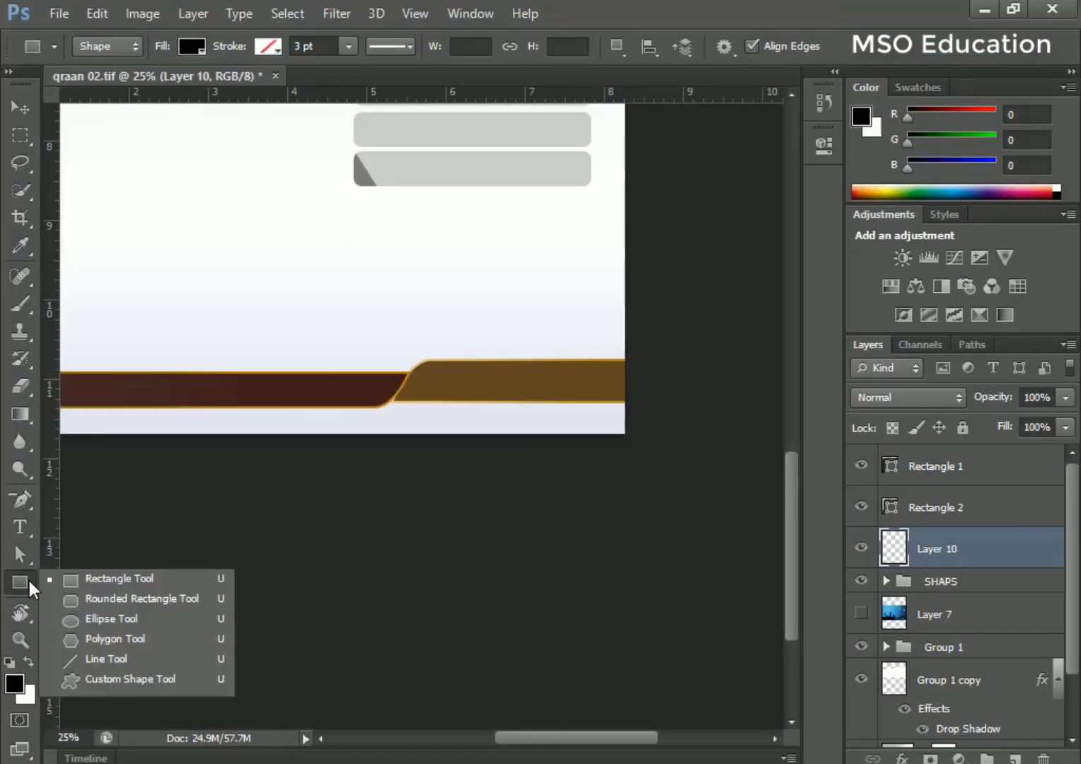
pyautogui.click(80, 605)
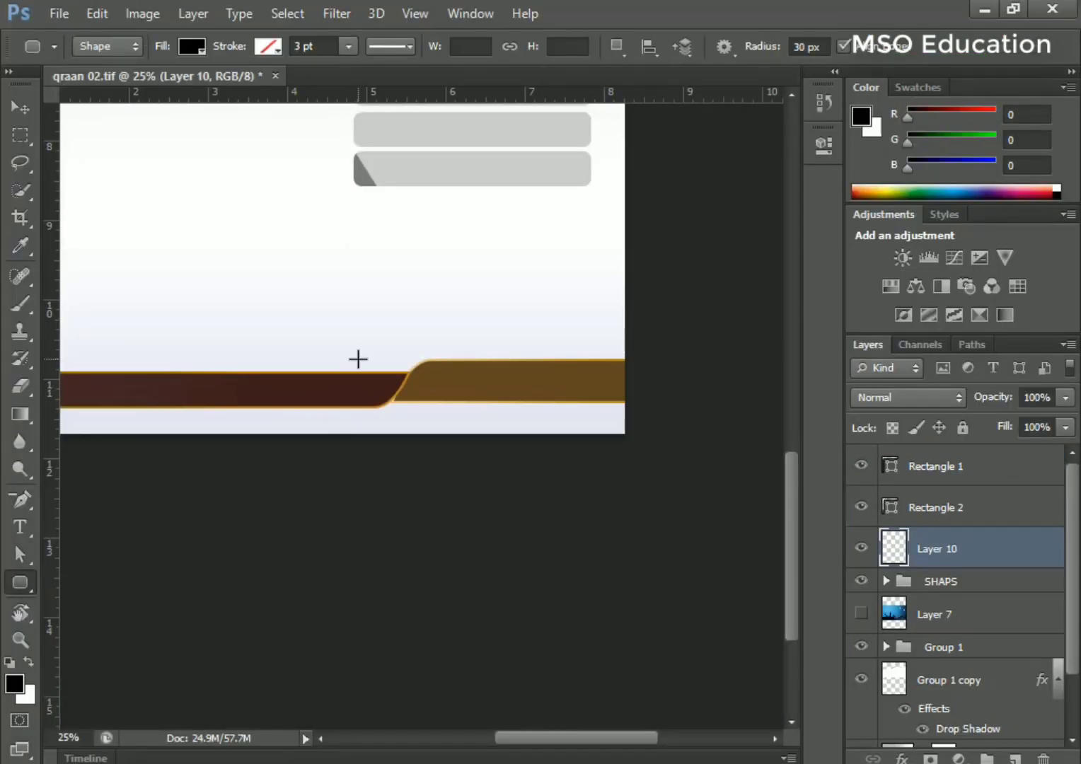
pyautogui.moveTo(319, 359); pyautogui.dragTo(456, 373)
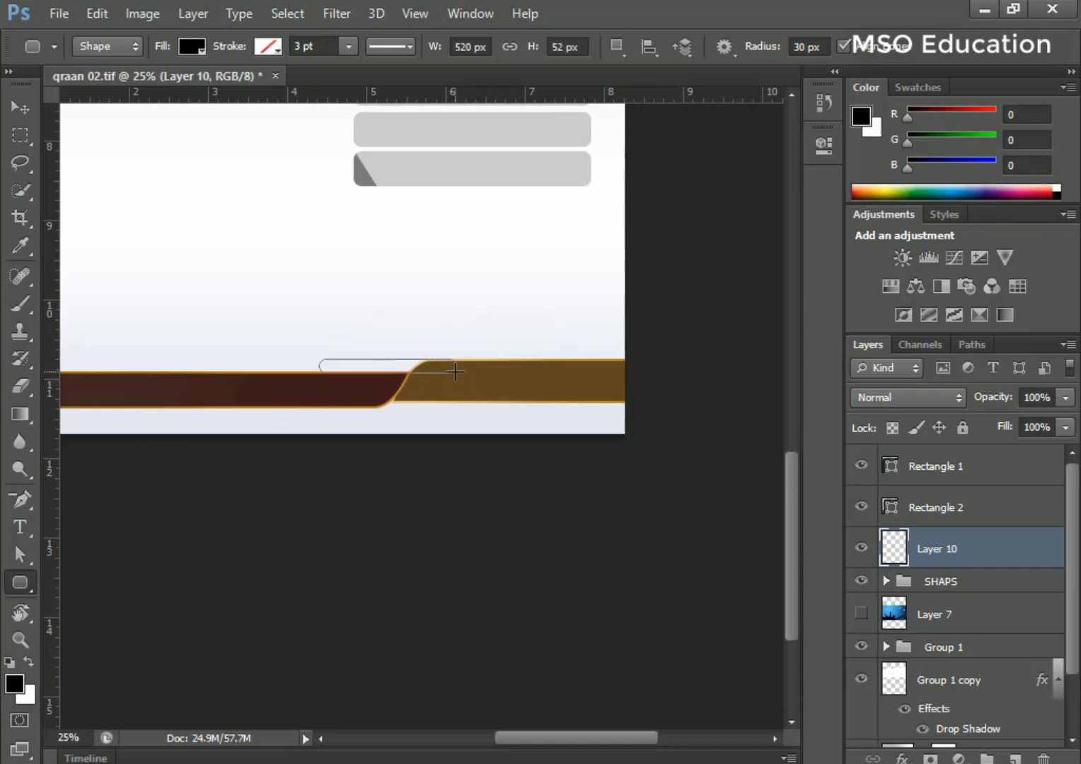
# Fill the new rounded rectangle with the medium gray swatch 9a9a9a
pyautogui.click(190, 49)
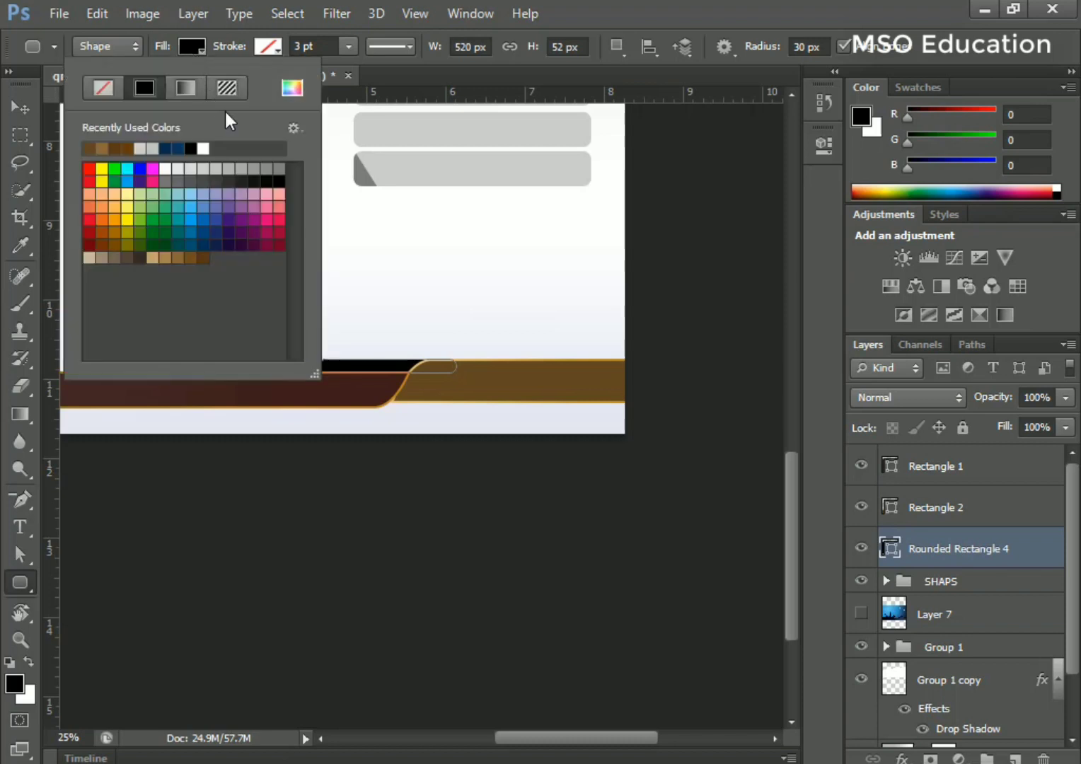
pyautogui.click(241, 168)
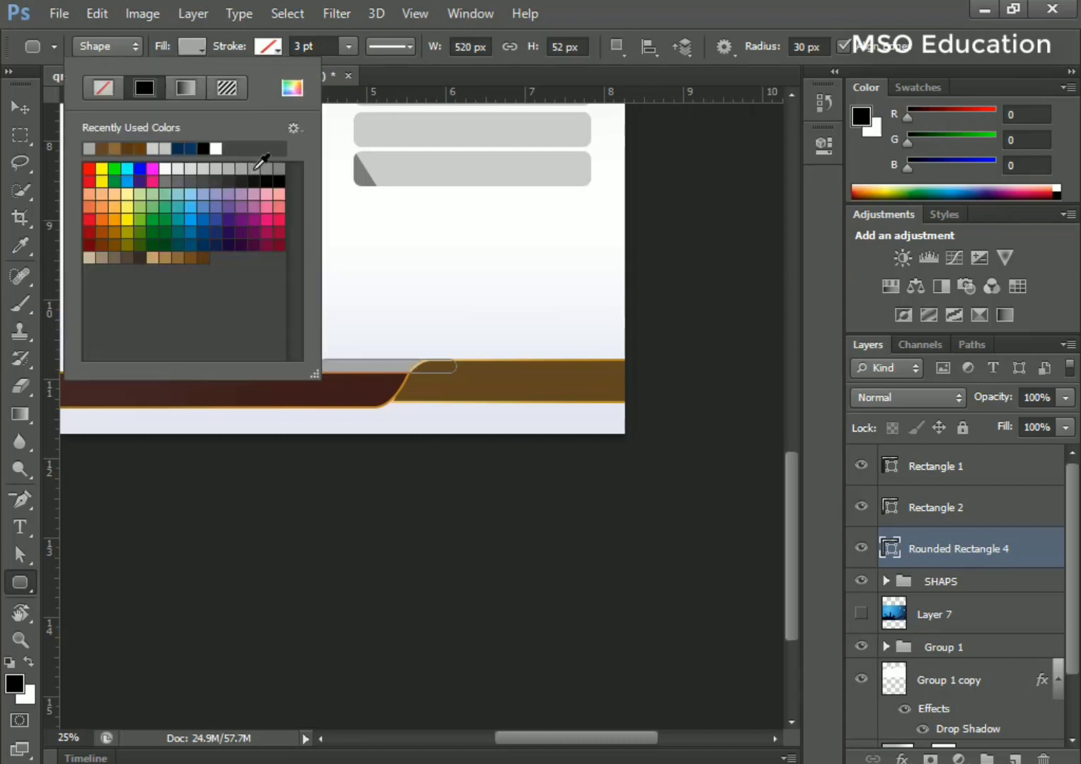
pyautogui.click(255, 169)
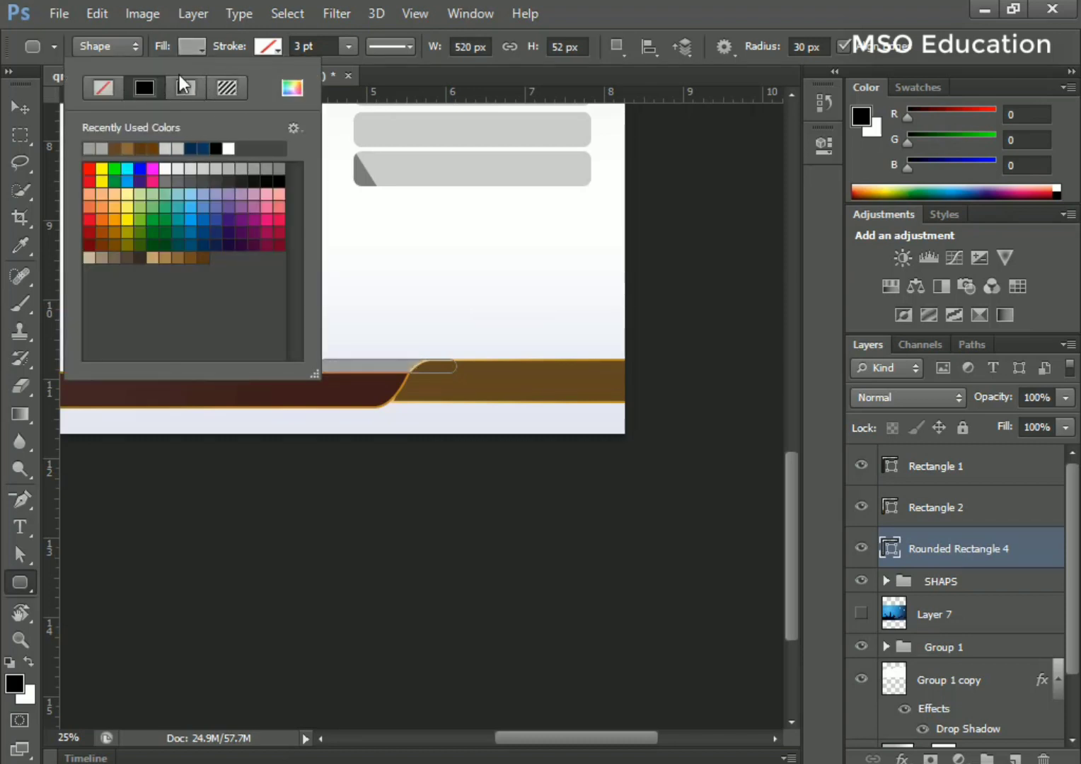
# Change the rounded rectangle's fill to pinkish gray 9e8d8d
pyautogui.click(182, 47)
pyautogui.click(182, 47)
pyautogui.click(292, 88)
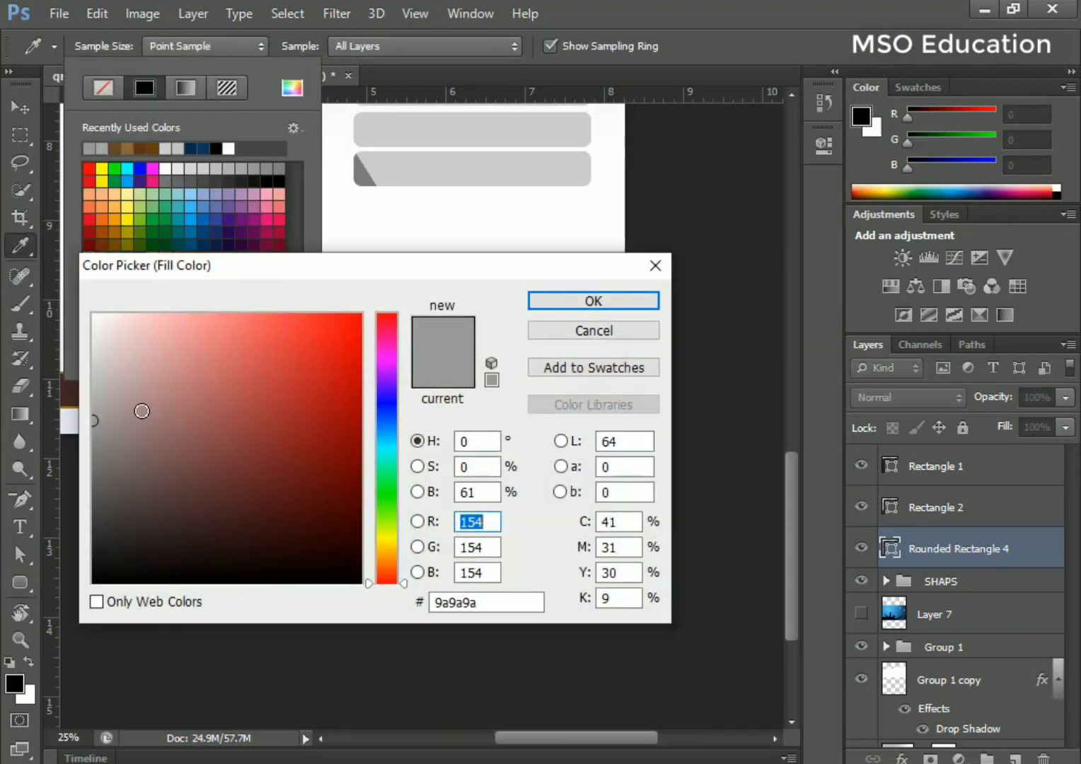
pyautogui.click(137, 411)
pyautogui.click(122, 416)
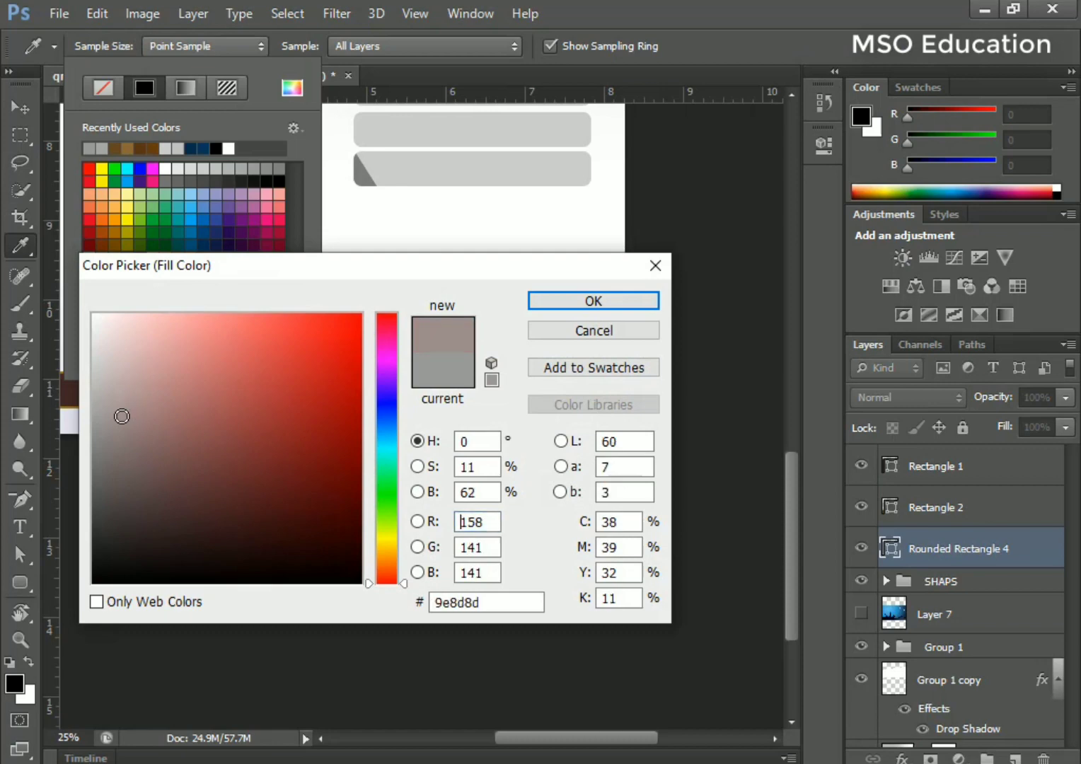
pyautogui.click(545, 301)
pyautogui.click(20, 108)
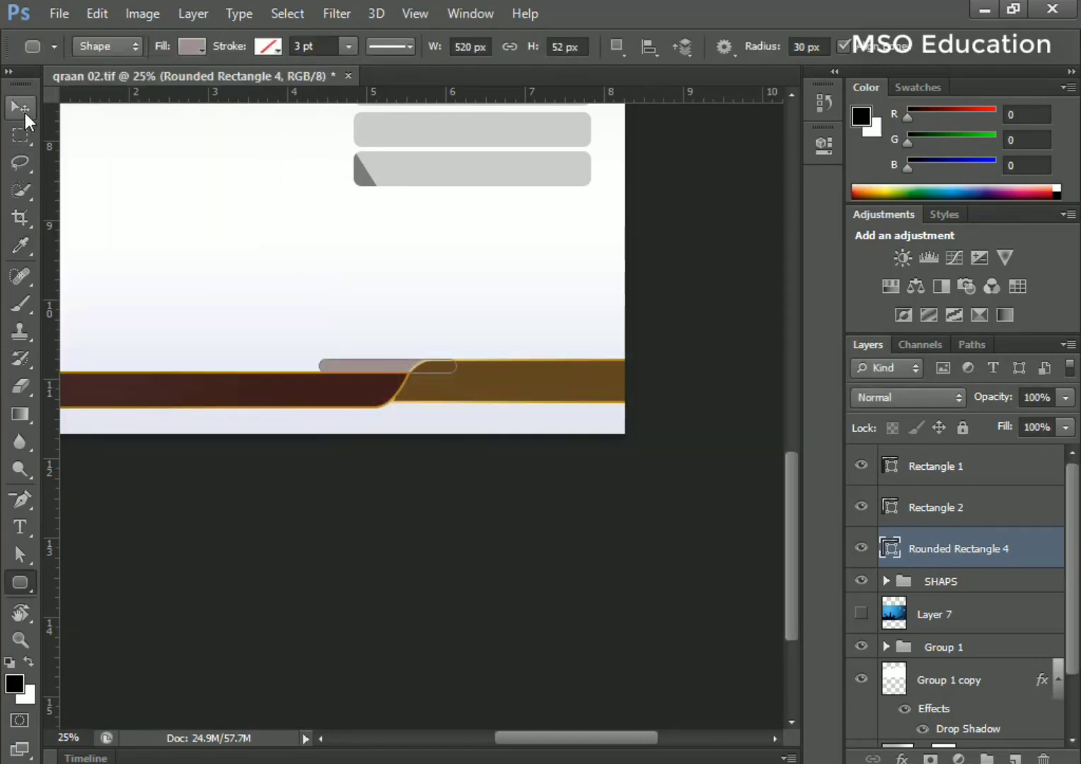
# Copy the open book from Quran-PNG-image-1.png and paste it into qraan 02.tif directly above the Gradient Fill 1 layer
pyautogui.hotkey('ctrl', '-')
pyautogui.hotkey('ctrl', '-')
pyautogui.hotkey('ctrl', '+')
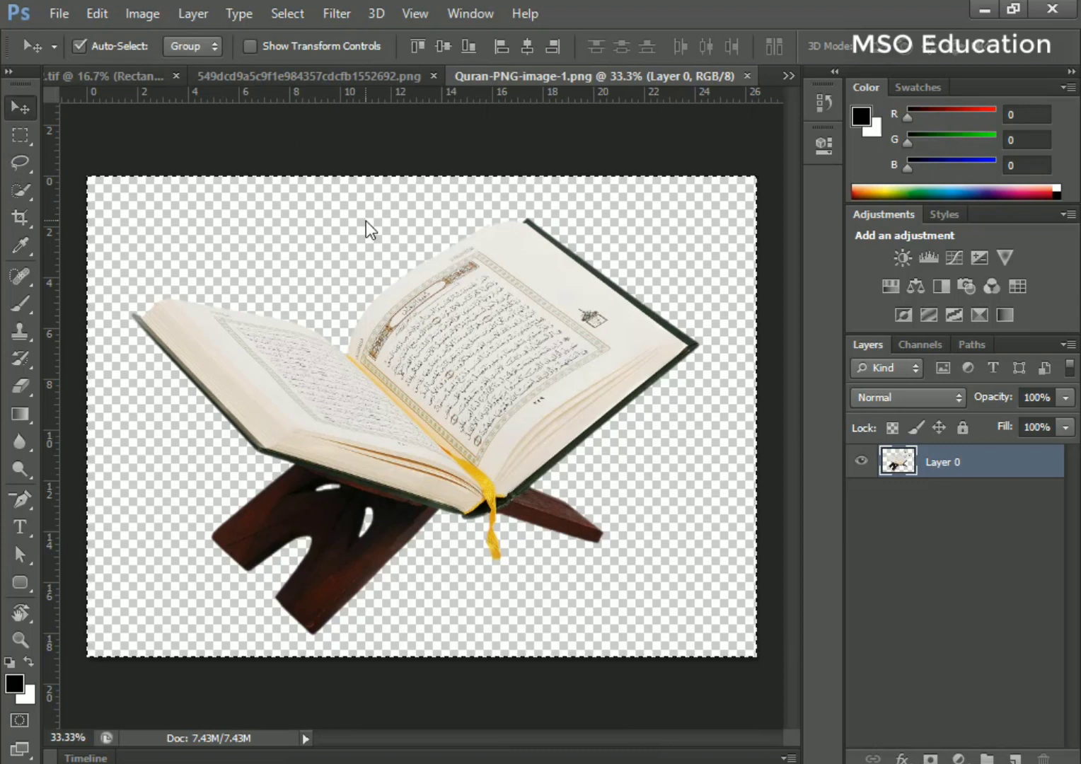
pyautogui.hotkey('ctrl', 'shift', 'Tab')
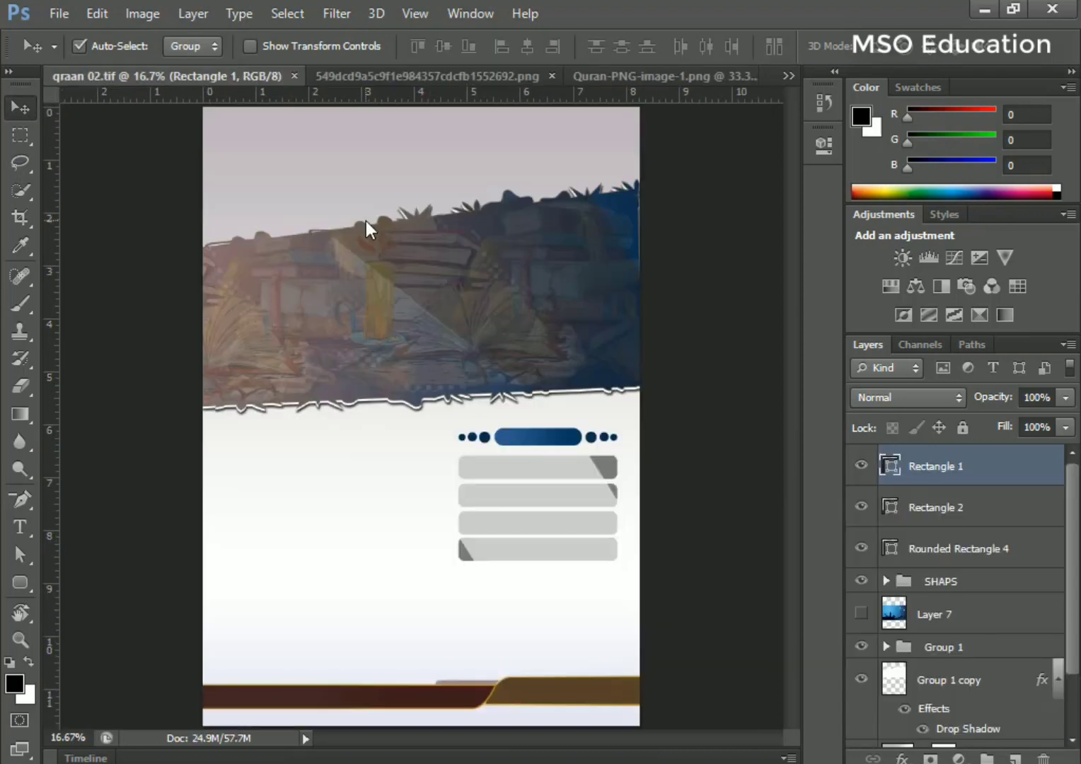
pyautogui.click(442, 122)
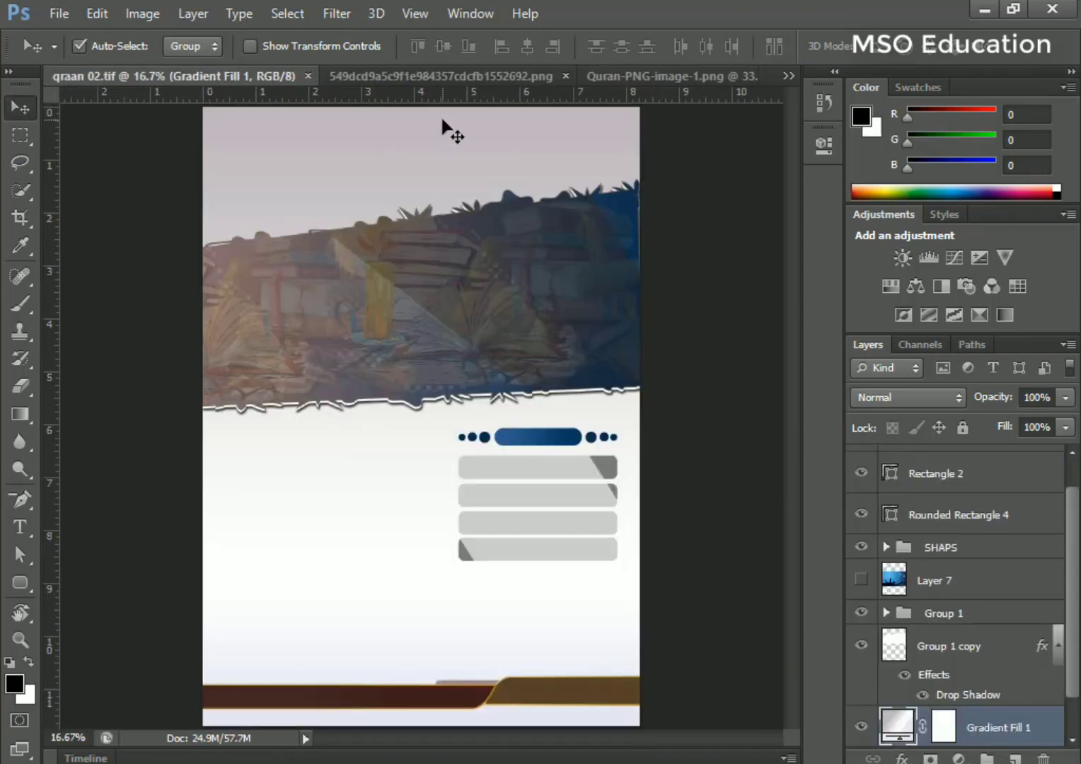
pyautogui.hotkey('ctrl', 'v')
# Move the pasted book to the poster's top edge behind the torn banner and scale it to about 89.6%
pyautogui.hotkey('ctrl', 't')
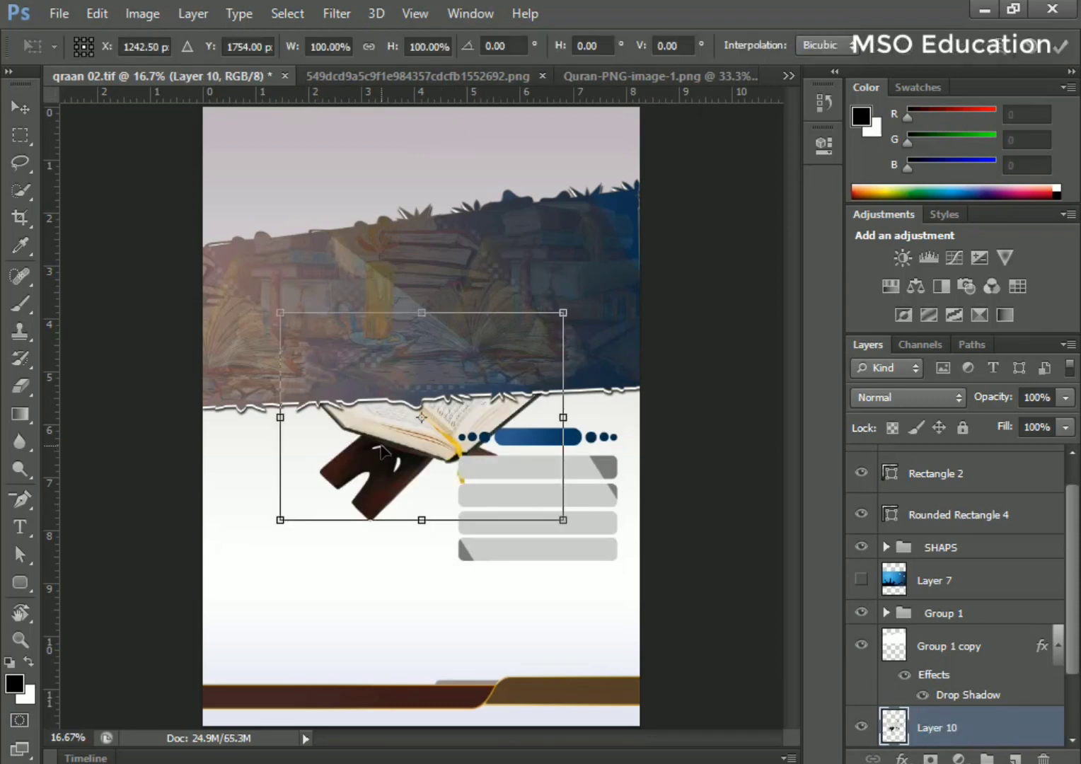
pyautogui.moveTo(382, 452); pyautogui.dragTo(353, 222)
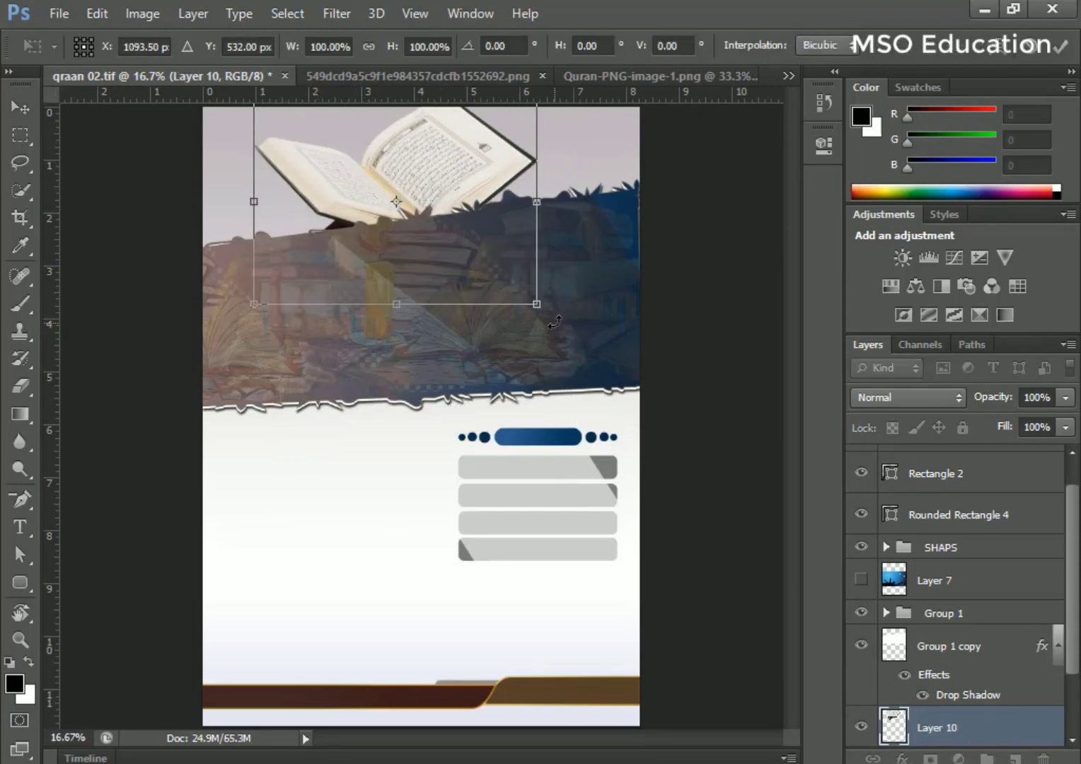
pyautogui.moveTo(490, 306)
pyautogui.mouseDown()
pyautogui.moveTo(361, 282)
pyautogui.moveTo(481, 320)
pyautogui.mouseUp()
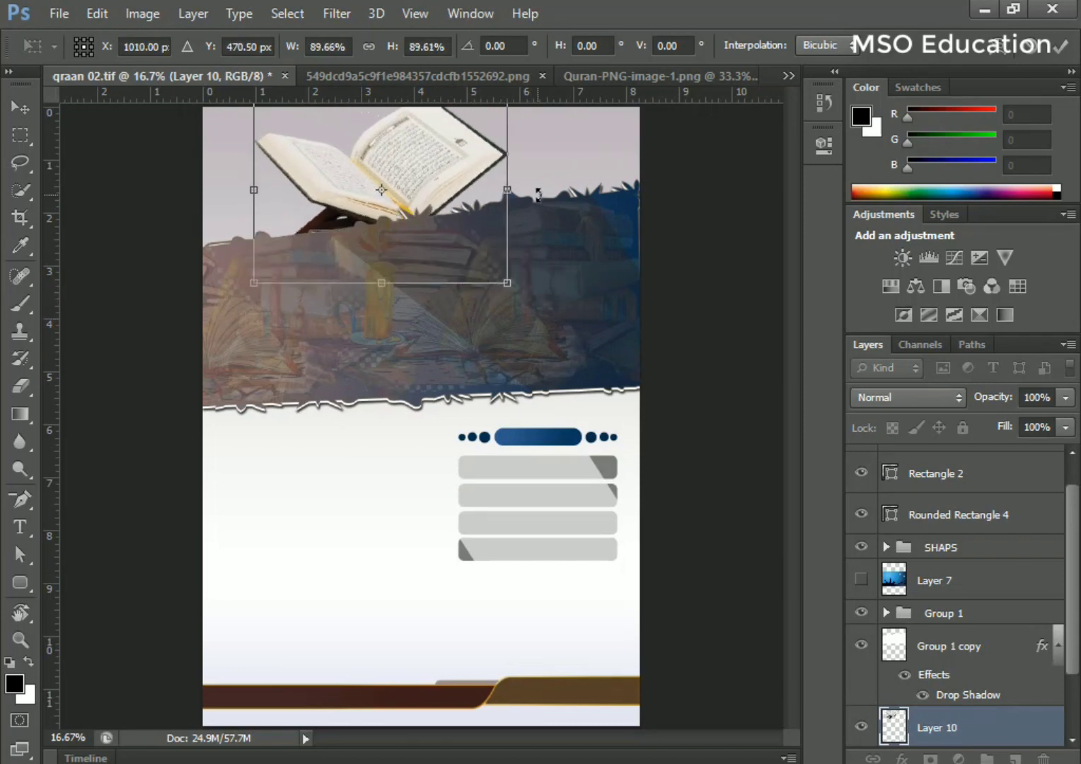
pyautogui.moveTo(537, 195)
pyautogui.mouseDown()
pyautogui.moveTo(539, 219)
pyautogui.moveTo(539, 209)
pyautogui.mouseUp()
pyautogui.press('Return')
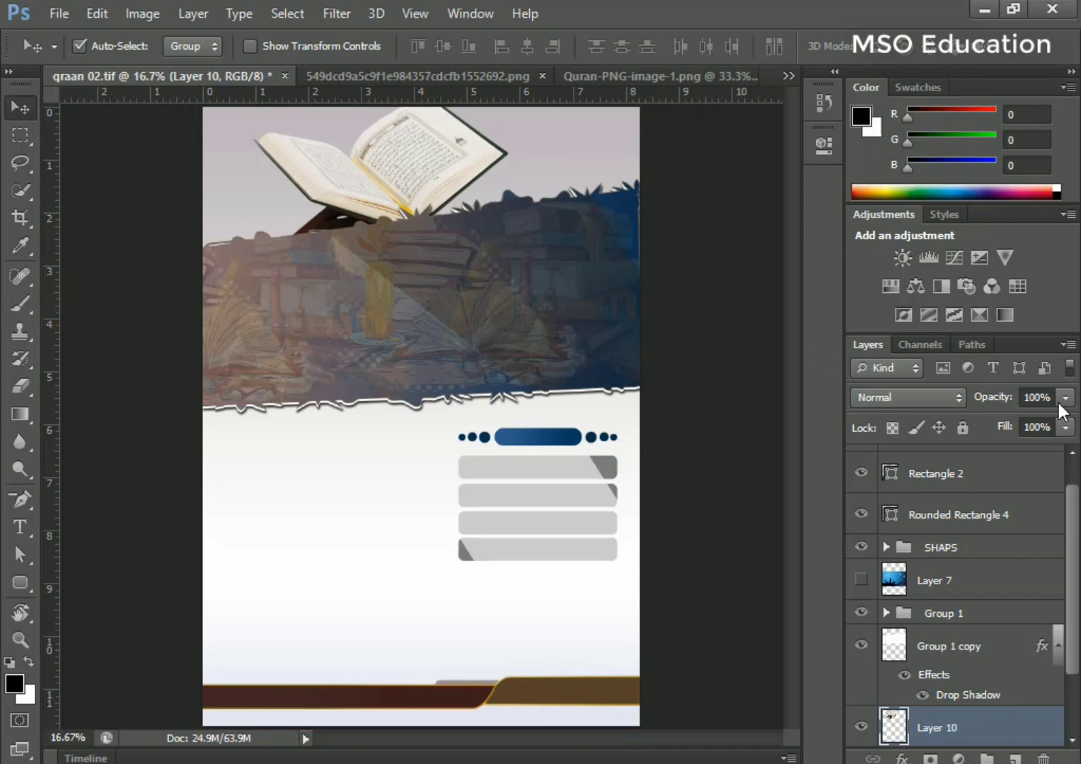
# Lower the book layer's opacity to 44% and its fill to 35%, and shift the book slightly to the right
pyautogui.click(1064, 397)
pyautogui.click(1005, 420)
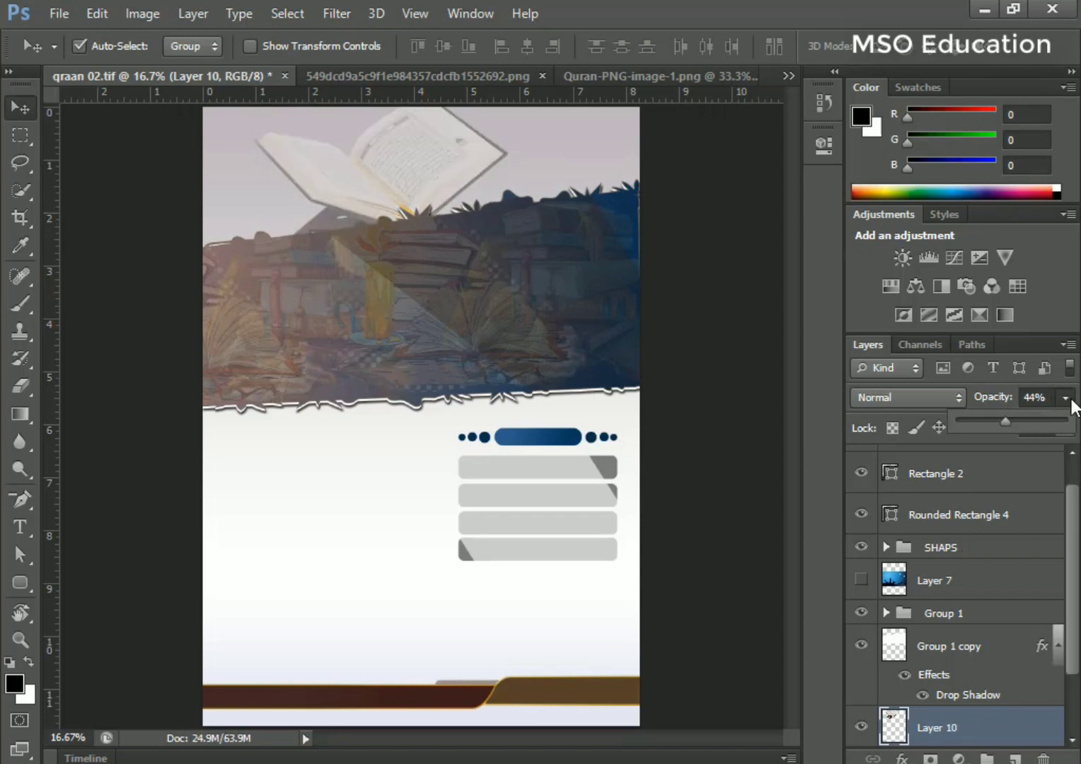
pyautogui.click(1070, 397)
pyautogui.click(1065, 427)
pyautogui.click(1021, 446)
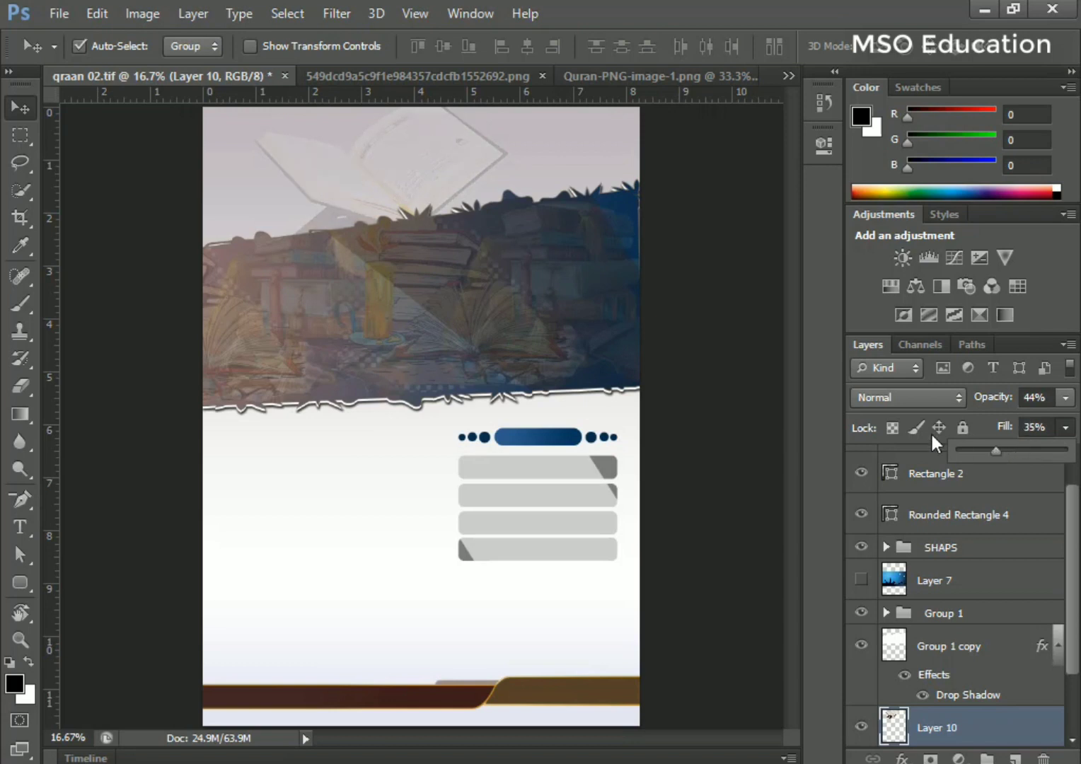
pyautogui.click(16, 113)
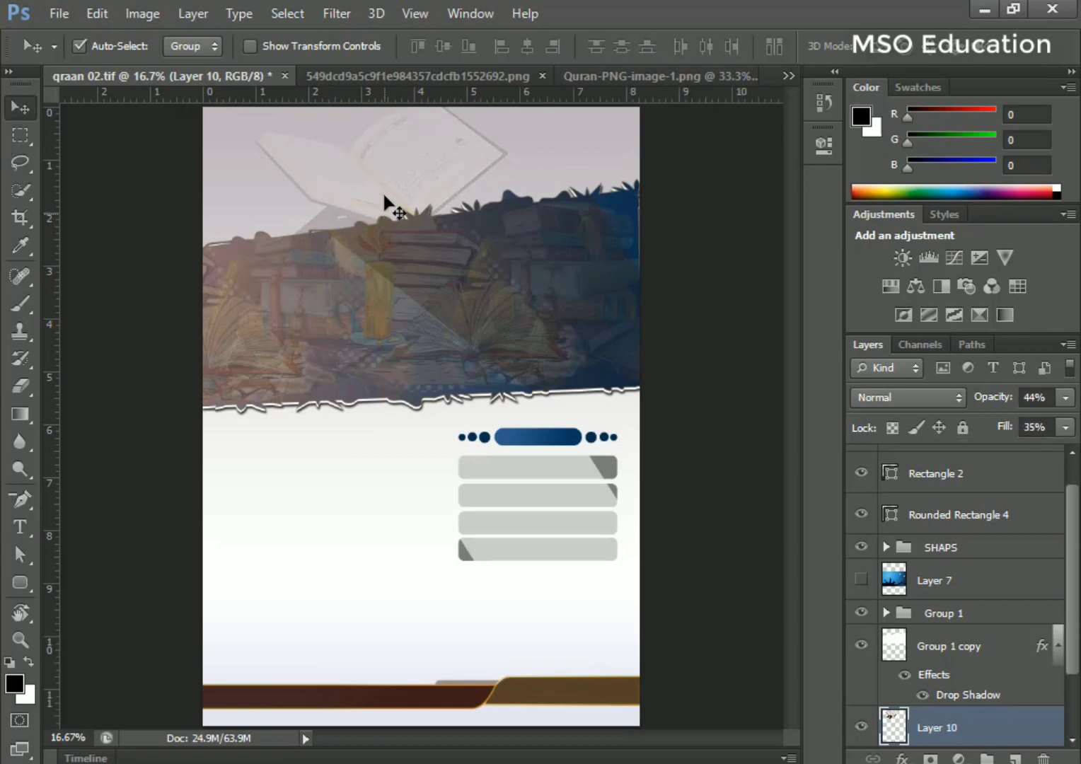
pyautogui.moveTo(416, 174); pyautogui.dragTo(467, 182)
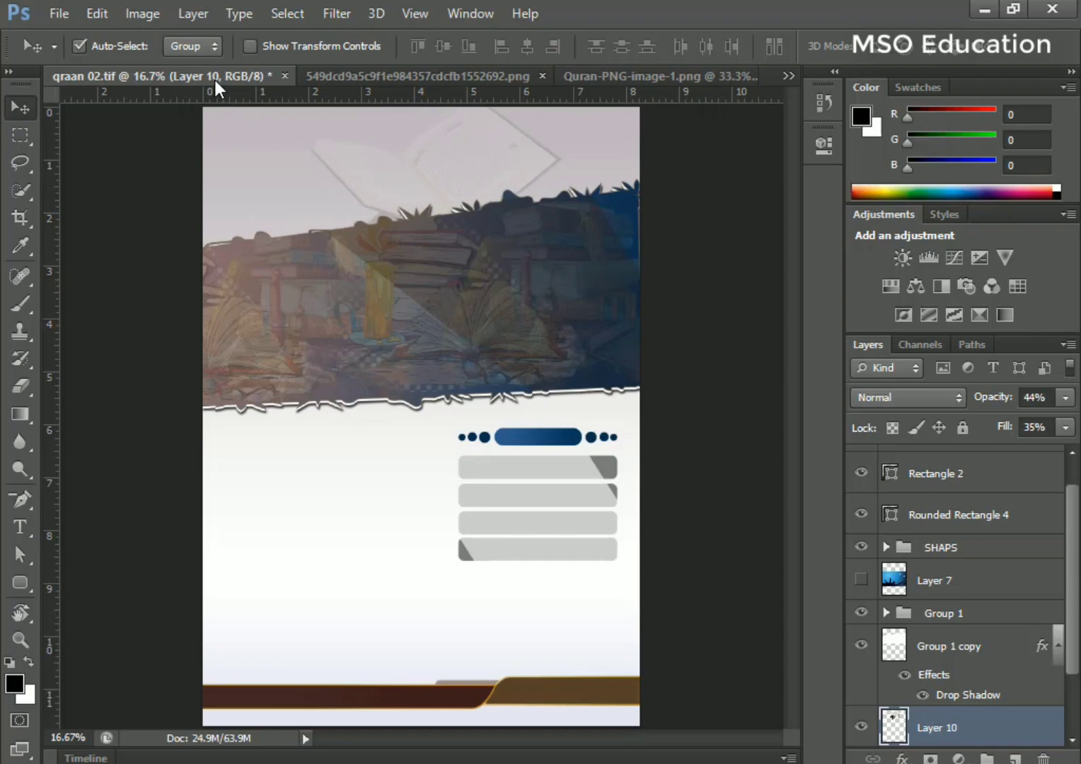
# Close the Quran image, copy the mosque silhouette from the other PNG, and paste it into the poster above Gradient Fill 1
pyautogui.click(705, 69)
pyautogui.click(749, 78)
pyautogui.click(489, 78)
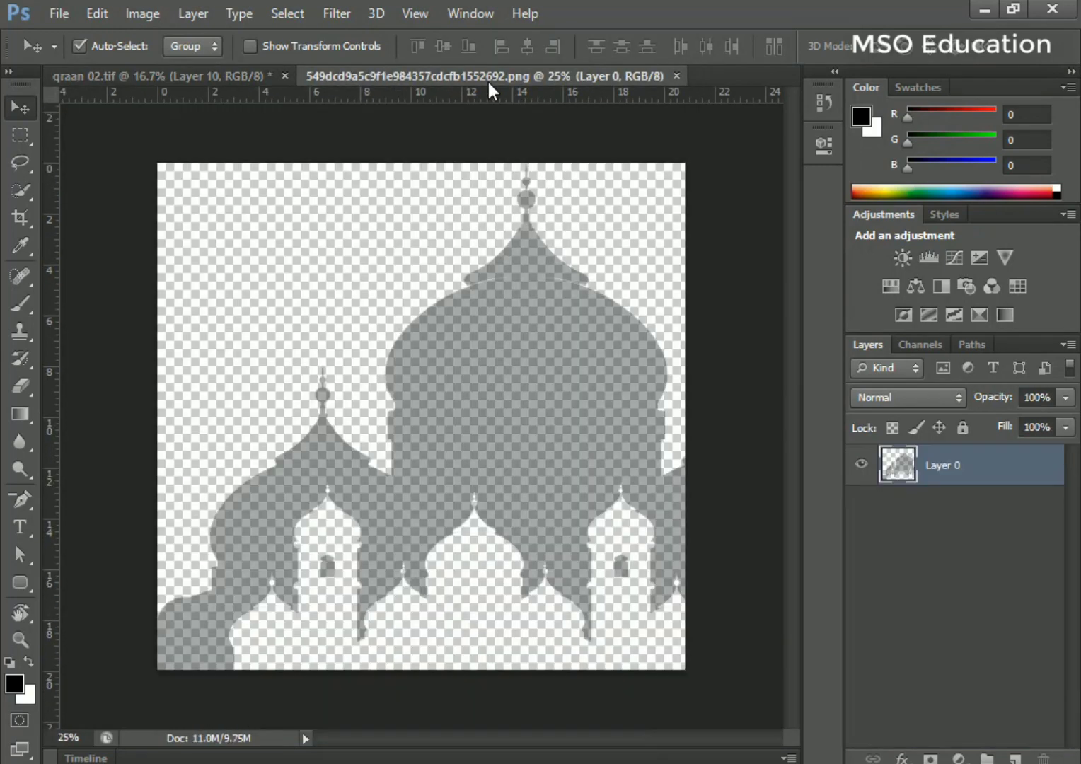
pyautogui.hotkey('ctrl', 'Tab')
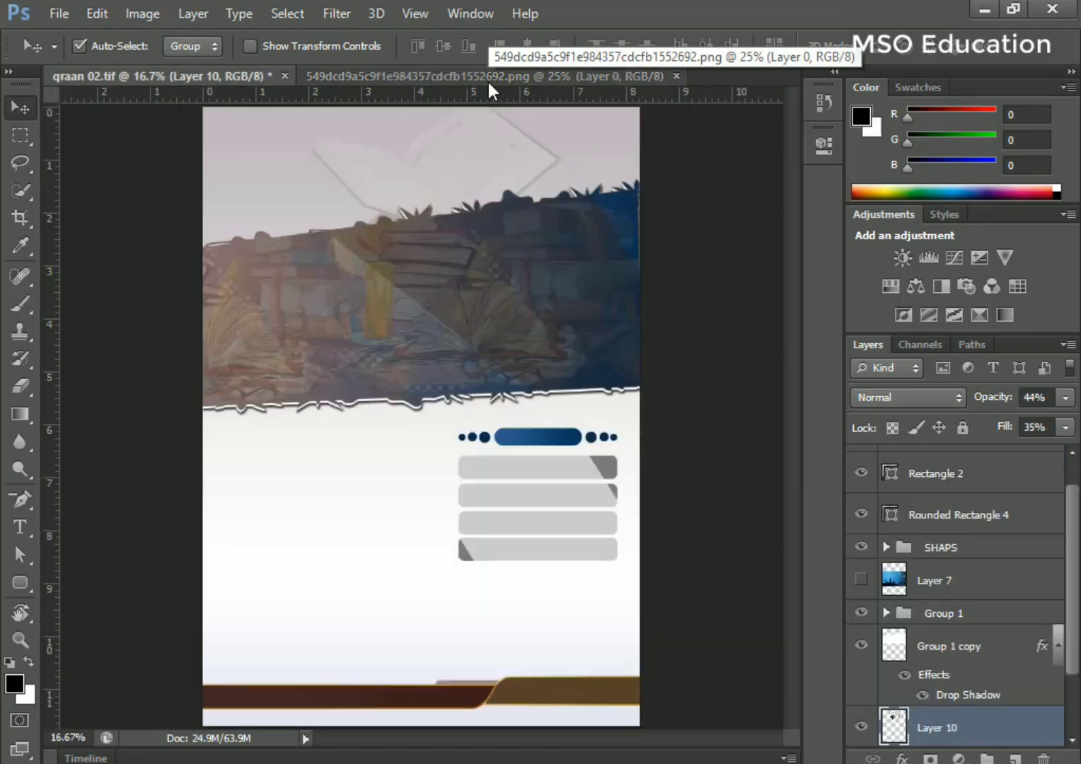
pyautogui.hotkey('ctrl', '+')
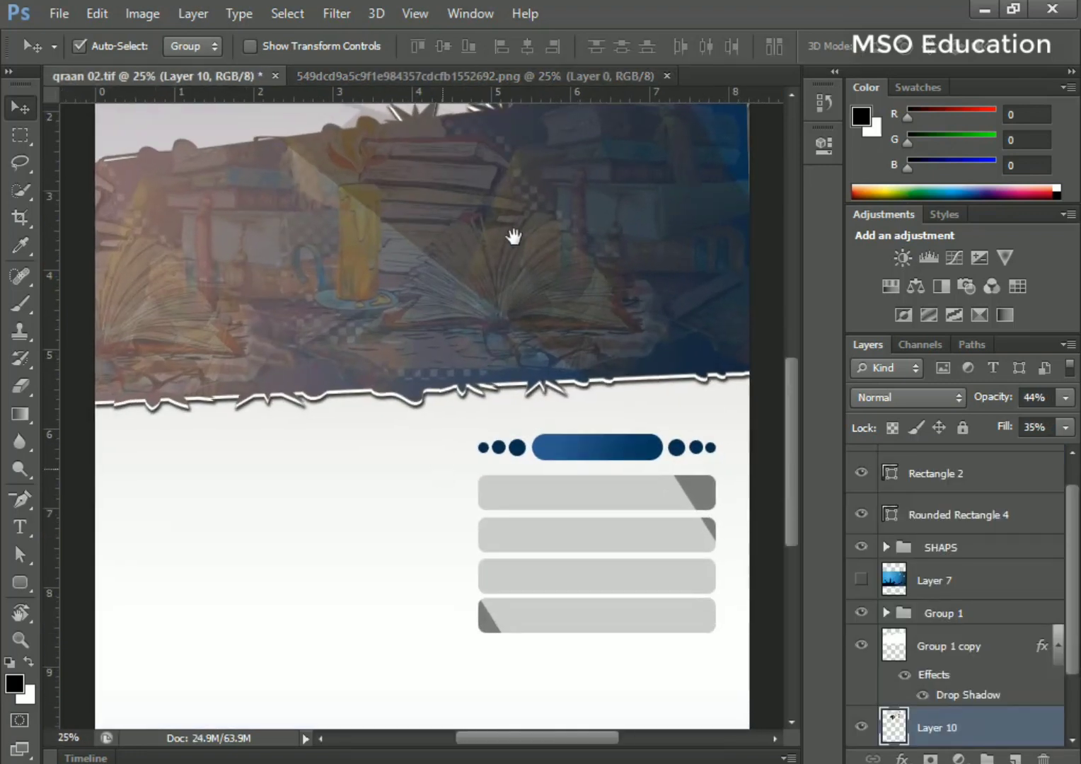
pyautogui.moveTo(511, 234); pyautogui.dragTo(528, 217)
pyautogui.click(342, 458)
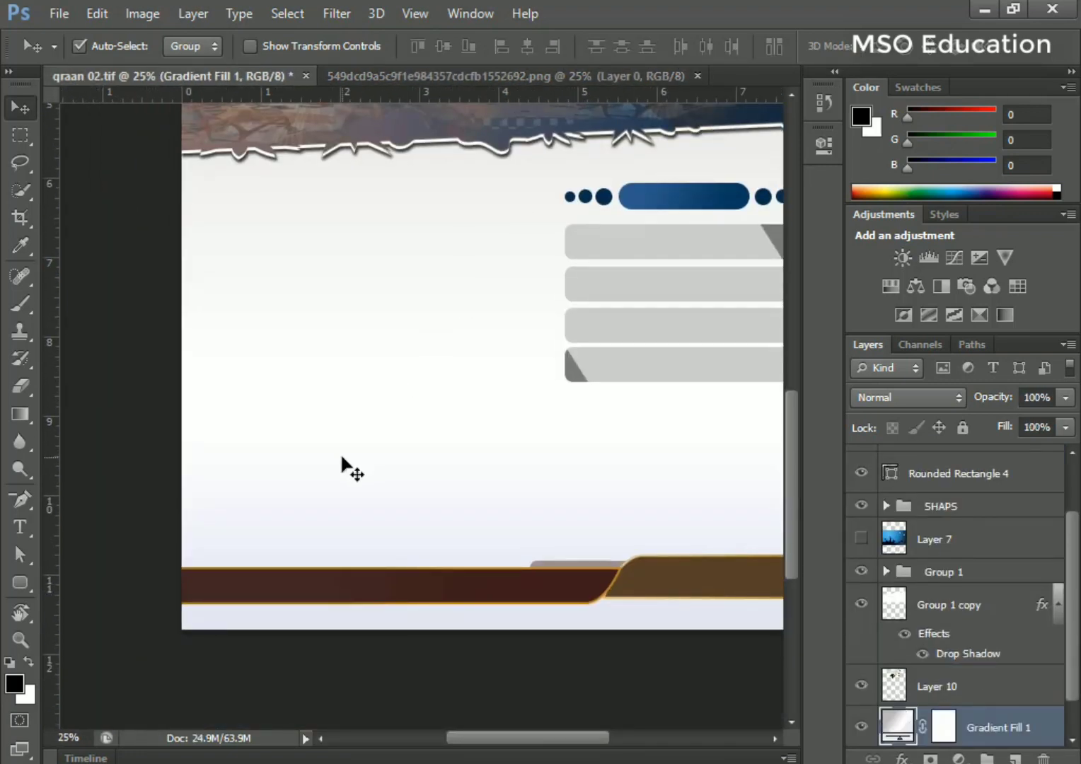
pyautogui.hotkey('ctrl', 'v')
# Scale the mosque silhouette to under half its size and stand it on the dark footer bar at the poster's left edge
pyautogui.hotkey('ctrl', 't')
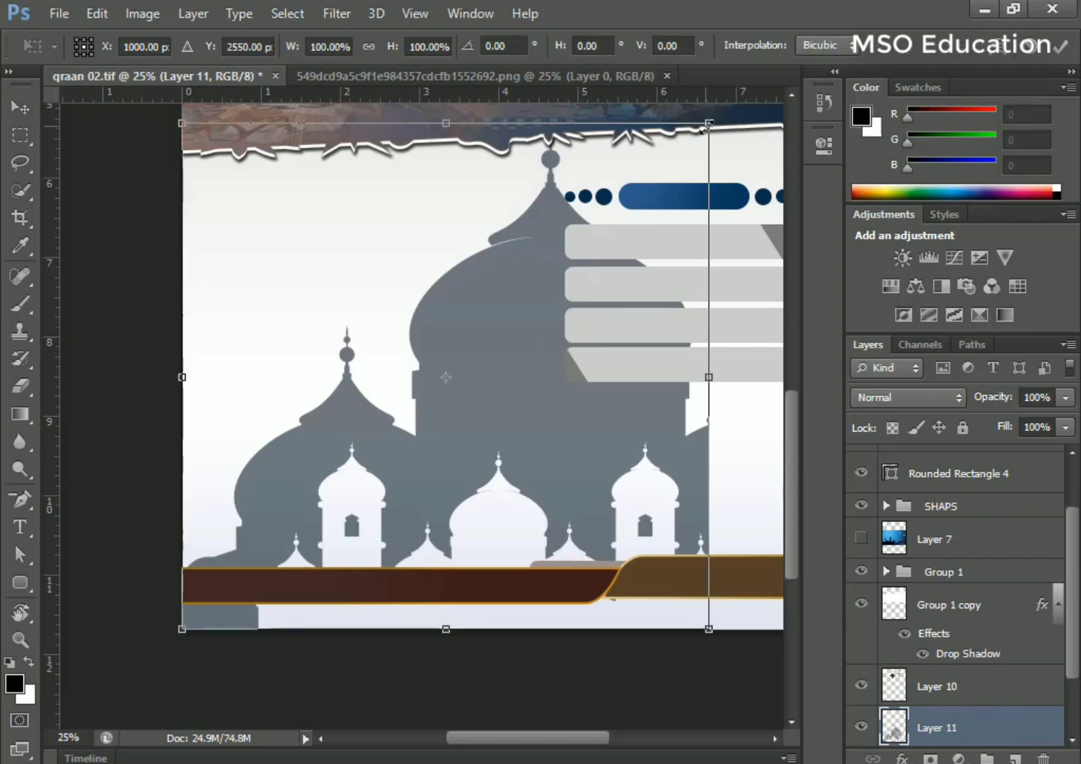
pyautogui.moveTo(706, 126); pyautogui.dragTo(419, 399)
pyautogui.moveTo(387, 513); pyautogui.dragTo(384, 463)
pyautogui.press('Return')
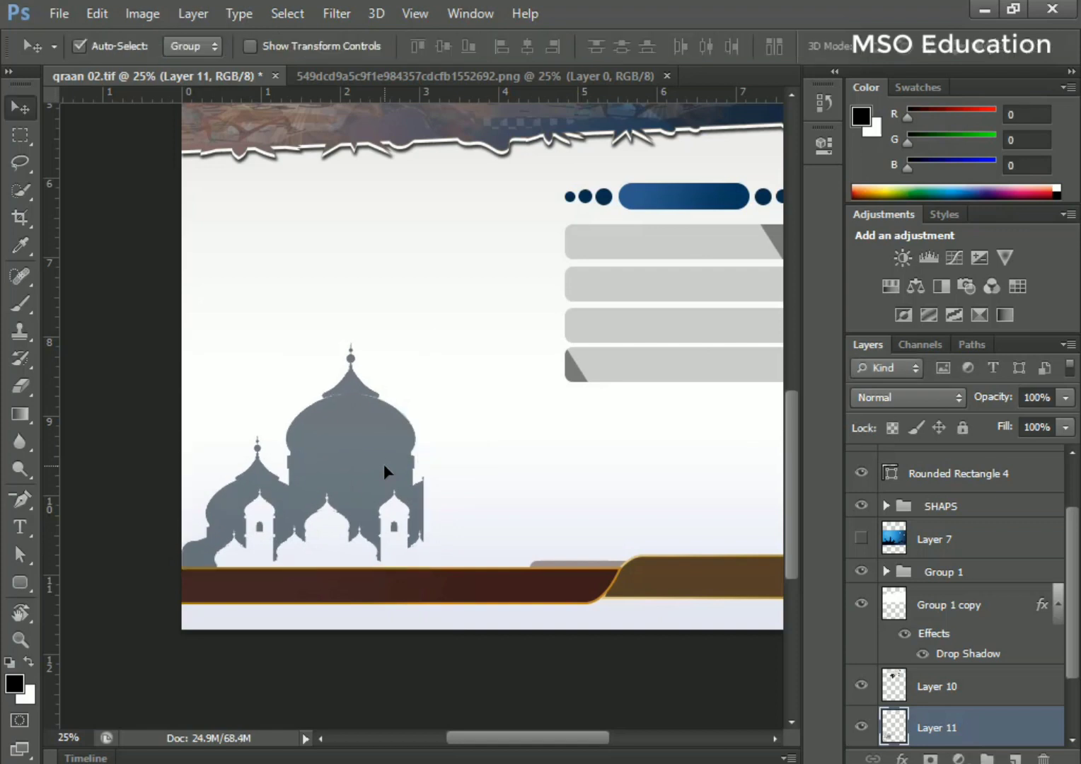
# Duplicate the mosque silhouette, place the copy to the right of the original, and flip it horizontally
pyautogui.hotkey('ctrl', 'j')
pyautogui.hotkey('ctrl', 't')
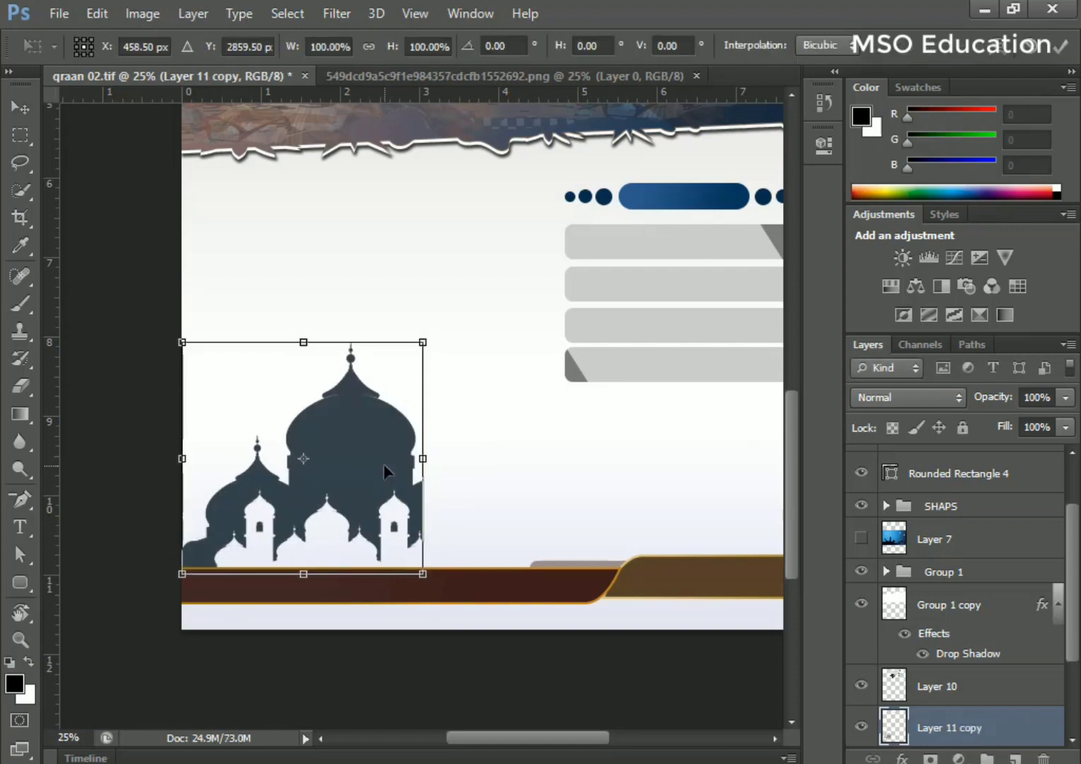
pyautogui.moveTo(384, 465); pyautogui.dragTo(611, 448)
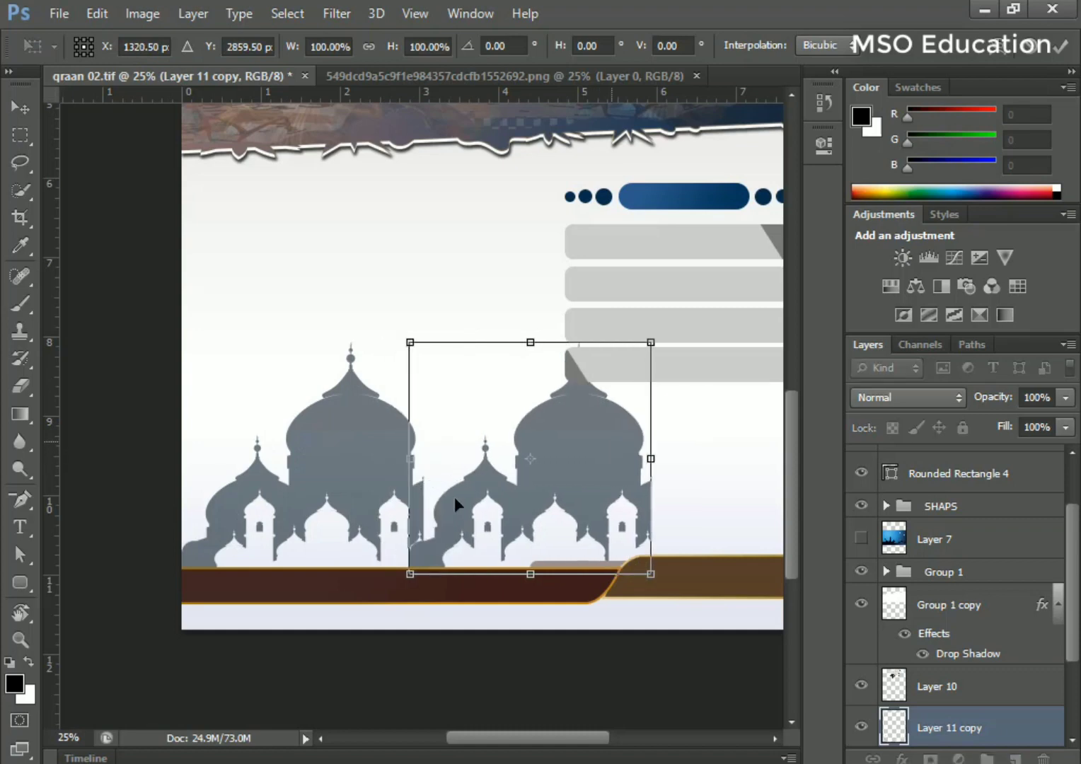
pyautogui.press('Return')
pyautogui.click(96, 14)
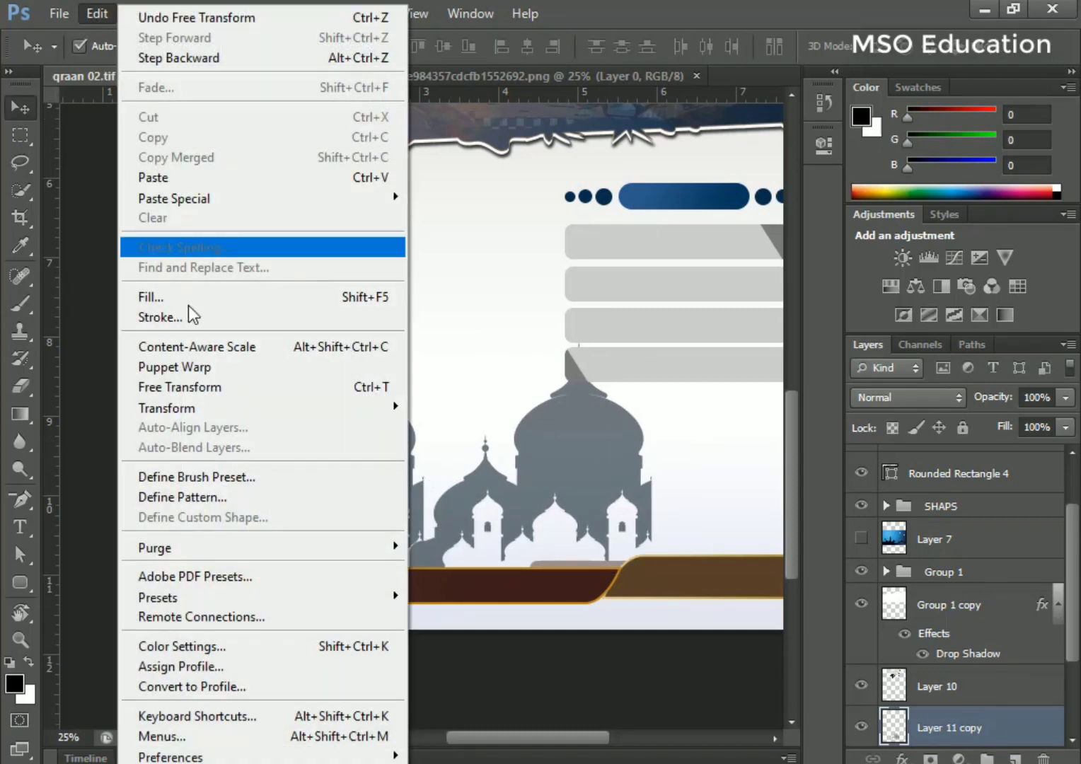
pyautogui.moveTo(248, 409)
pyautogui.click(480, 636)
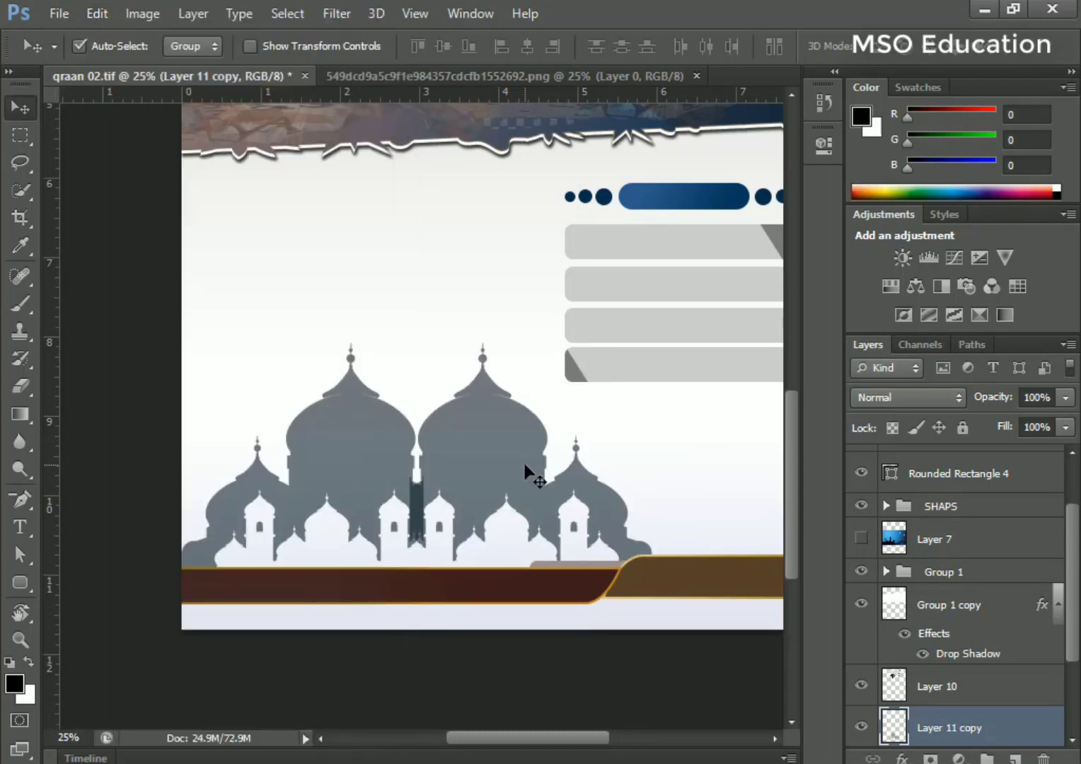
# Nudge the mirrored mosque copy left until its large dome coincides with the original's dome
pyautogui.hotkey('shift', 'Left')
pyautogui.hotkey('shift', 'Left')
pyautogui.hotkey('shift', 'Left')
pyautogui.hotkey('shift', 'Left')
pyautogui.hotkey('shift', 'Left')
pyautogui.hotkey('shift', 'Left')
pyautogui.hotkey('shift', 'Left')
pyautogui.hotkey('shift', 'Left')
pyautogui.hotkey('shift', 'Left')
pyautogui.hotkey('shift', 'Left')
pyautogui.hotkey('shift', 'Left')
pyautogui.hotkey('shift', 'Left')
pyautogui.hotkey('shift', 'Left')
pyautogui.hotkey('shift', 'Left')
pyautogui.hotkey('shift', 'Left')
pyautogui.hotkey('shift', 'Left')
pyautogui.hotkey('shift', 'Left')
pyautogui.hotkey('shift', 'Left')
pyautogui.hotkey('shift', 'Left')
pyautogui.hotkey('shift', 'Left')
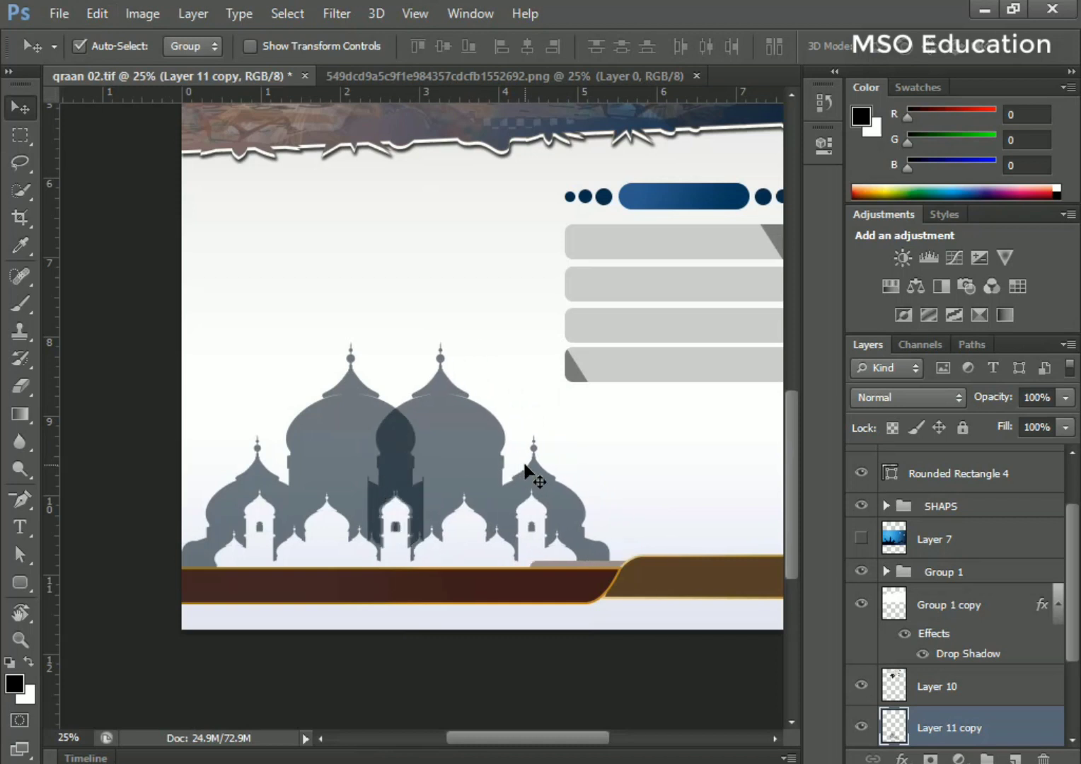
pyautogui.hotkey('shift', 'Left')
pyautogui.hotkey('shift', 'Left')
pyautogui.hotkey('shift', 'Left')
pyautogui.hotkey('shift', 'Left')
pyautogui.hotkey('shift', 'Left')
pyautogui.hotkey('shift', 'Left')
pyautogui.hotkey('shift', 'Left')
pyautogui.hotkey('shift', 'Left')
pyautogui.hotkey('shift', 'Left')
pyautogui.hotkey('shift', 'Left')
pyautogui.hotkey('shift', 'Left')
pyautogui.hotkey('shift', 'Left')
pyautogui.hotkey('shift', 'Left')
pyautogui.hotkey('shift', 'Left')
pyautogui.hotkey('shift', 'Left')
pyautogui.hotkey('shift', 'Left')
pyautogui.hotkey('shift', 'Left')
pyautogui.hotkey('shift', 'Left')
pyautogui.hotkey('shift', 'Left')
pyautogui.hotkey('shift', 'Left')
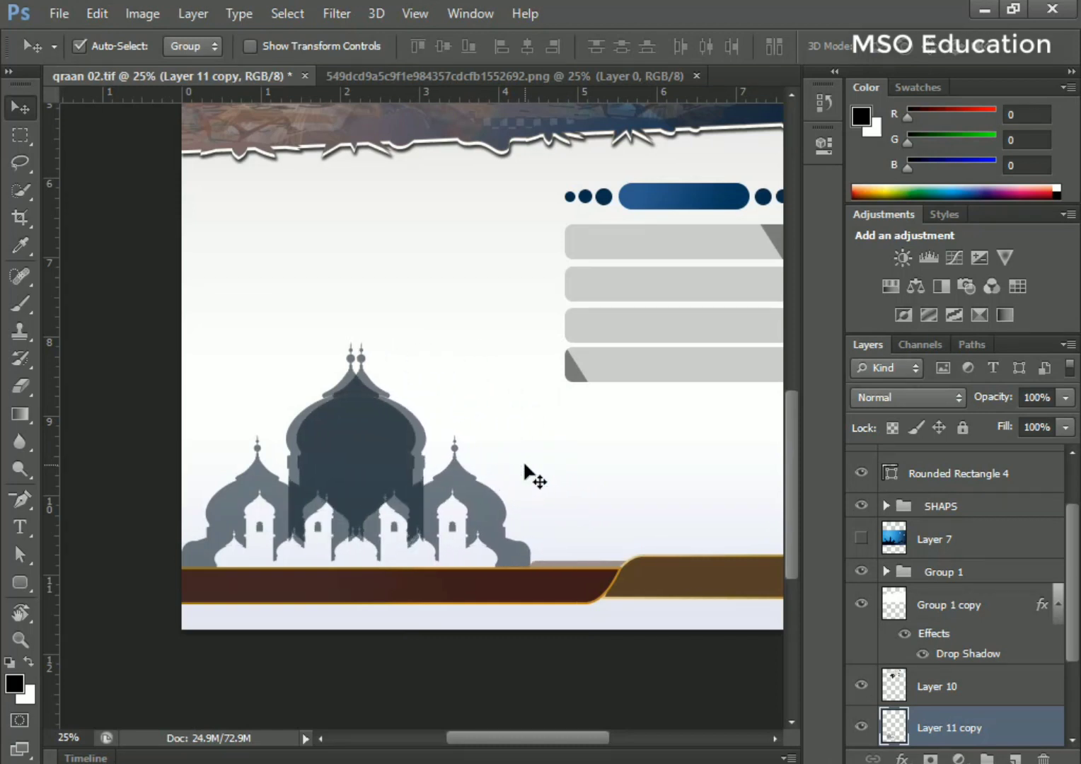
pyautogui.hotkey('shift', 'Left')
pyautogui.hotkey('shift', 'Left')
pyautogui.hotkey('shift', 'Left')
# Delete the overlapping central dome section from the mirrored copy with a rectangular marquee, and deselect
pyautogui.hotkey('ctrl', '+')
pyautogui.hotkey('ctrl', '+')
pyautogui.hotkey('ctrl', '+')
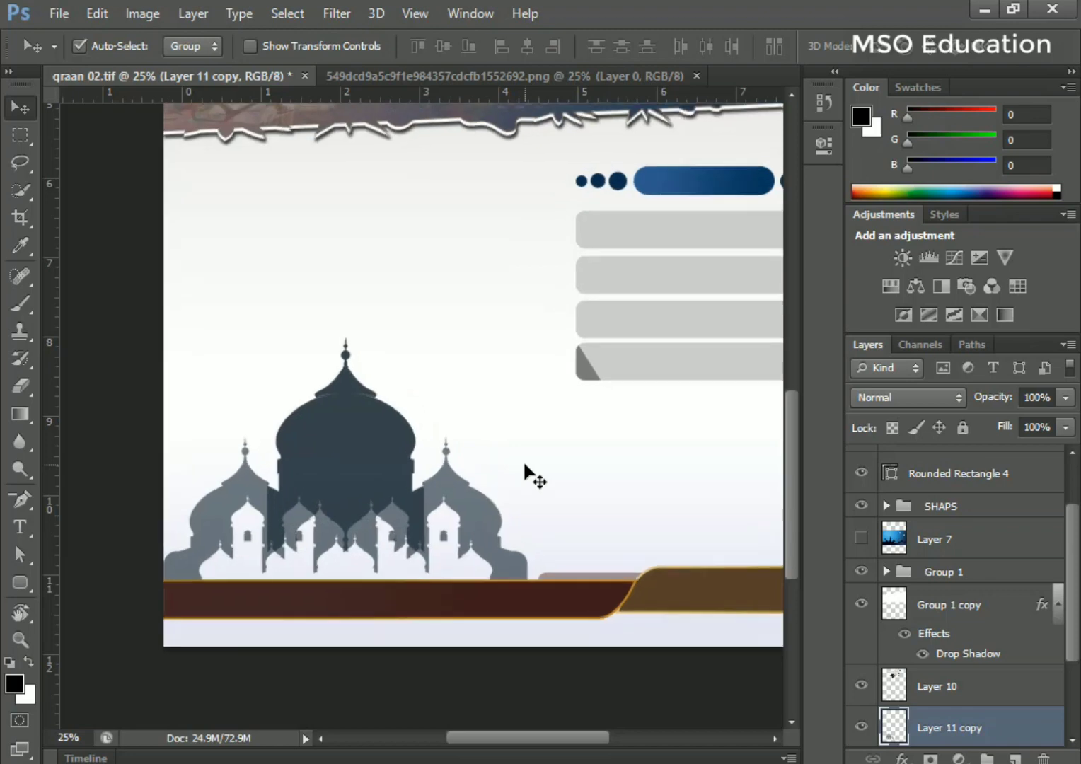
pyautogui.moveTo(474, 545); pyautogui.dragTo(535, 311)
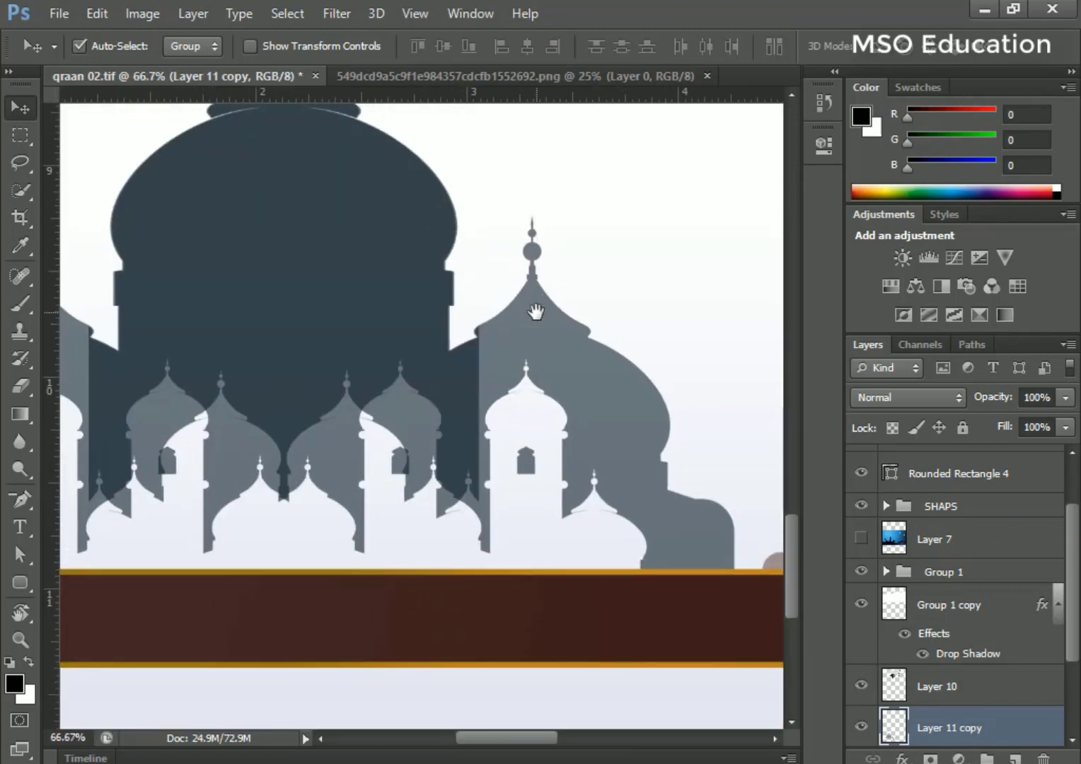
pyautogui.hotkey('ctrl', '-')
pyautogui.moveTo(536, 311); pyautogui.dragTo(516, 437)
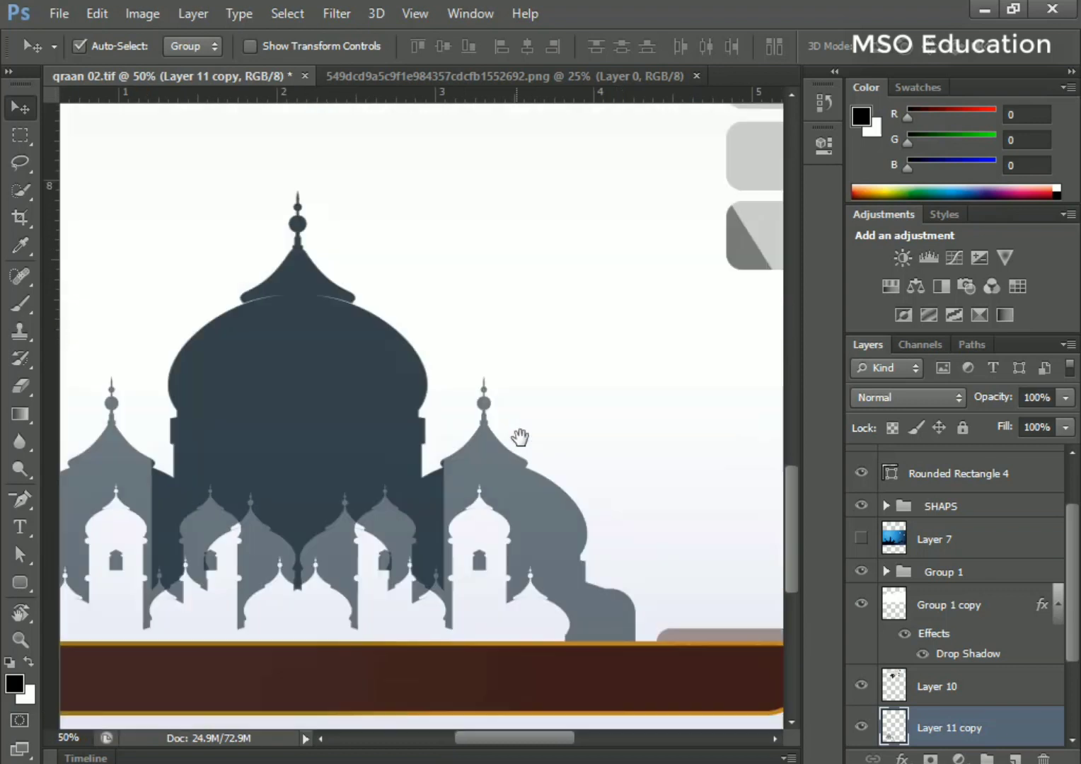
pyautogui.click(20, 134)
pyautogui.moveTo(120, 169); pyautogui.dragTo(451, 719)
pyautogui.press('Delete')
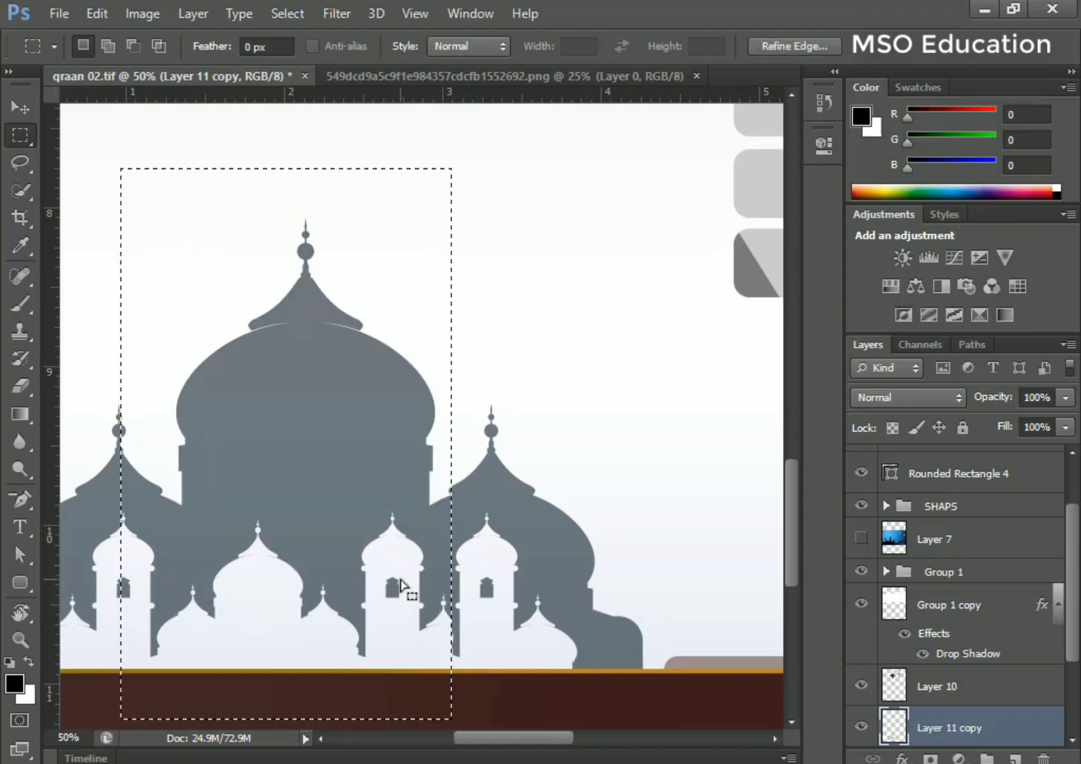
pyautogui.hotkey('ctrl', 'd')
# Merge the original mosque layer and its mirrored copy into one layer
pyautogui.scroll(1, 443, 494)
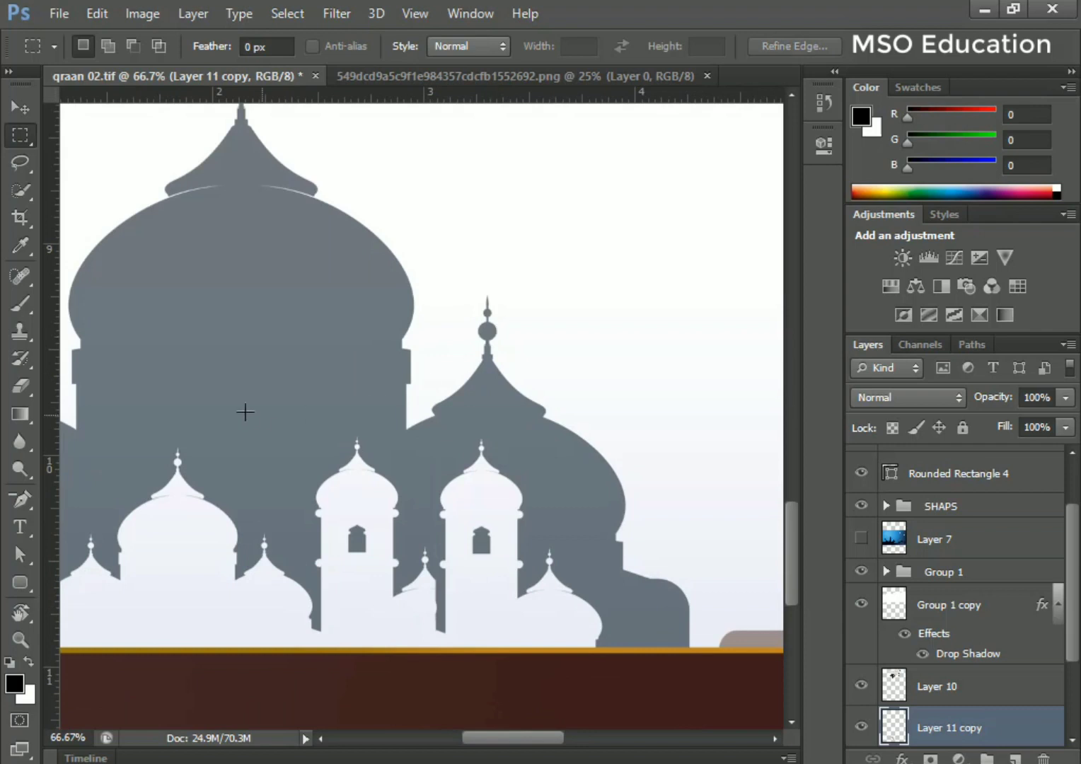
pyautogui.press('v')
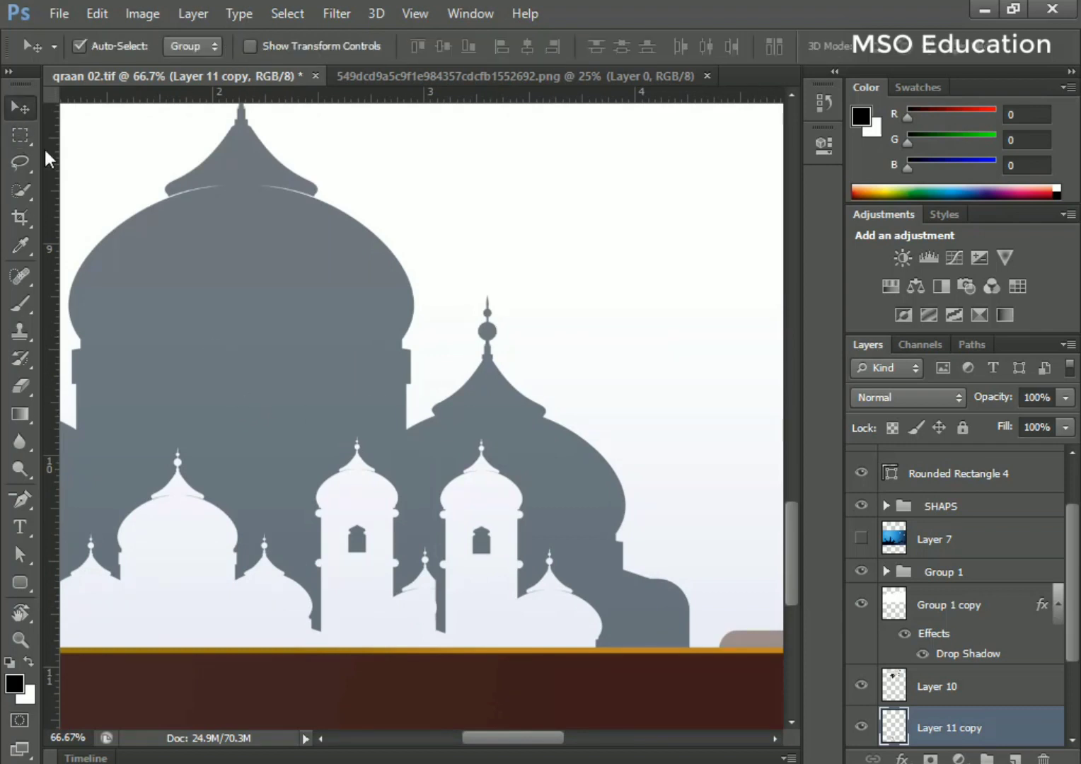
pyautogui.keyDown('shift'); pyautogui.click(205, 307); pyautogui.keyUp('shift')
pyautogui.scroll(-2, 962, 736)
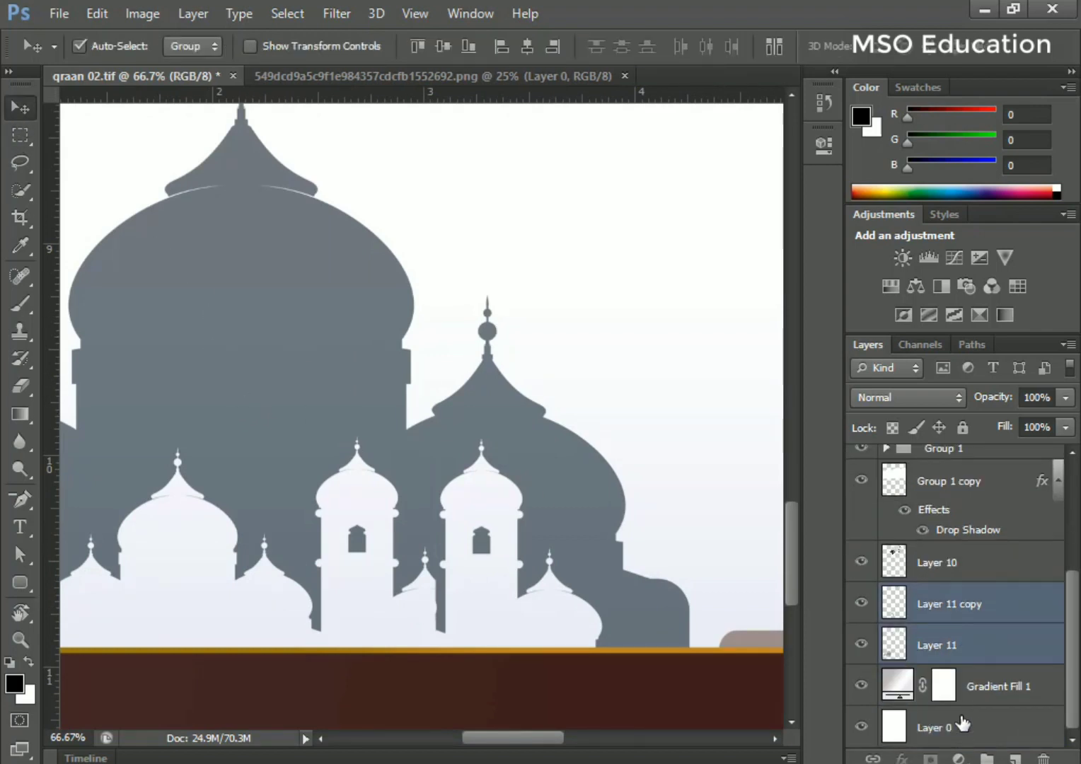
pyautogui.rightClick(991, 665)
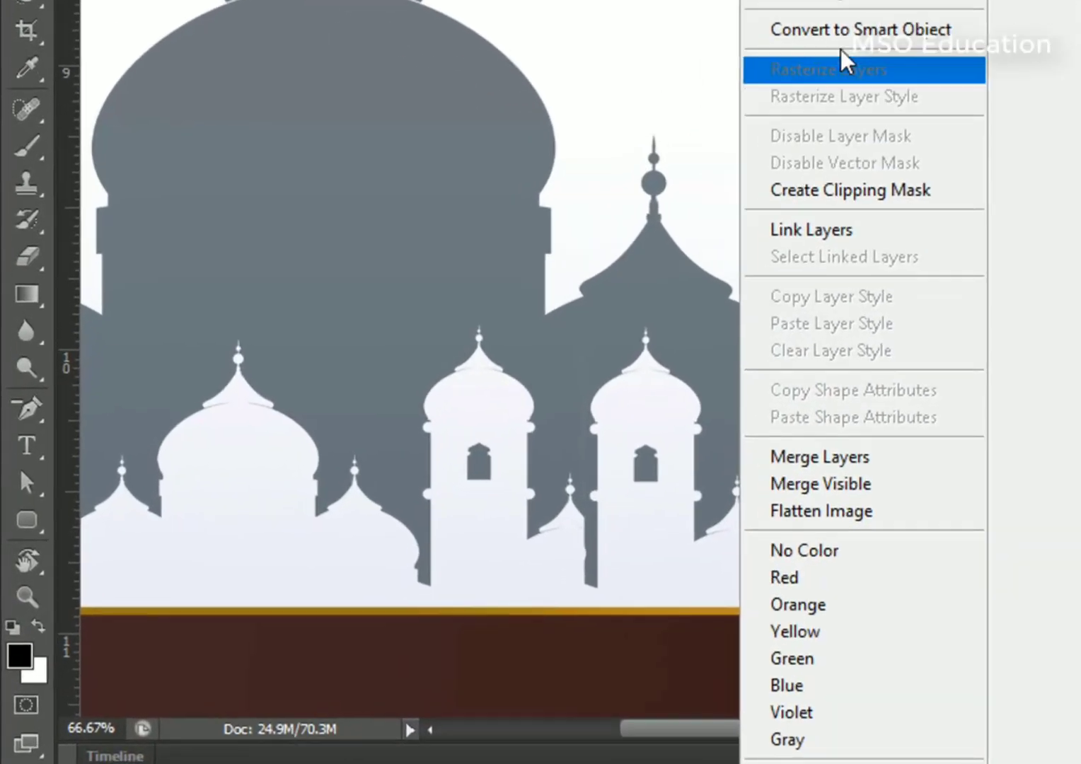
pyautogui.click(974, 444)
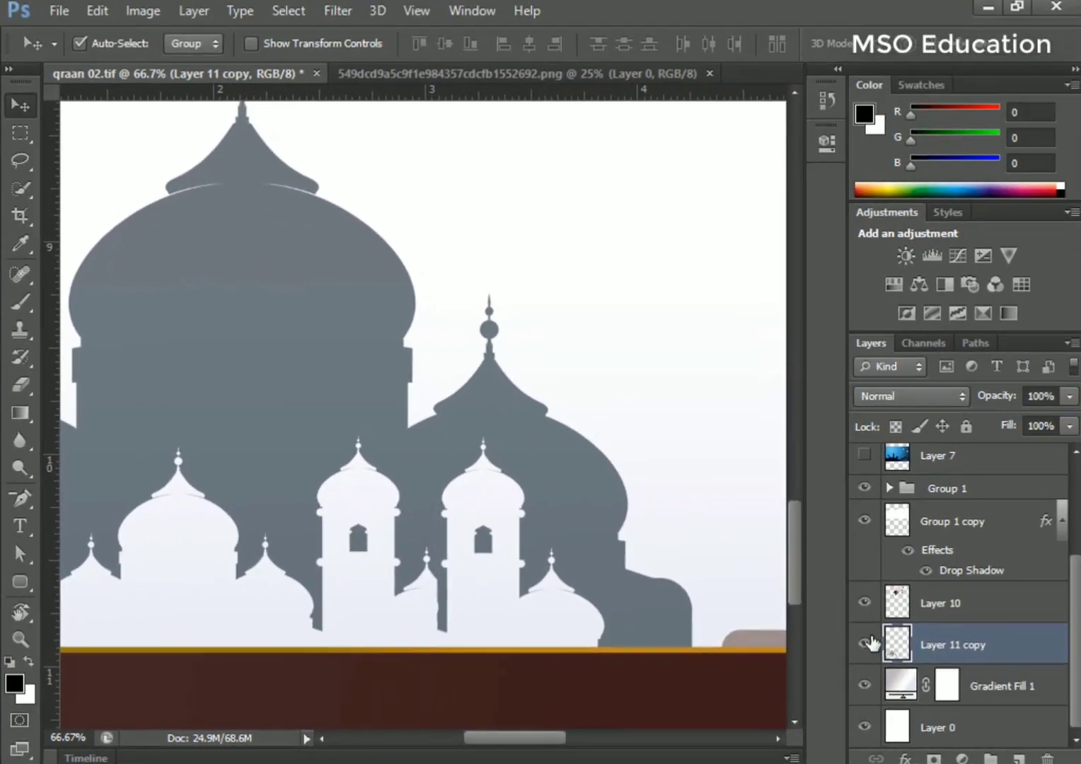
# Fade the merged mosque silhouette layer to 43% opacity and 51% fill
pyautogui.click(868, 643)
pyautogui.click(865, 643)
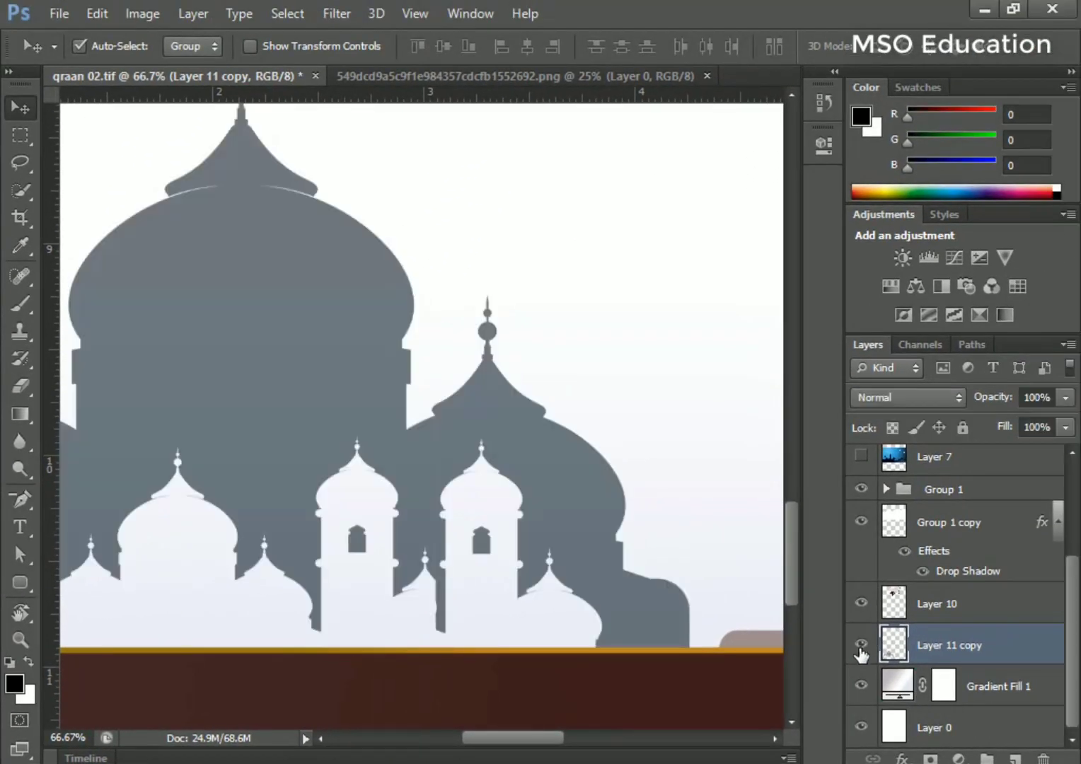
pyautogui.hotkey('ctrl', '-')
pyautogui.hotkey('ctrl', '-')
pyautogui.hotkey('ctrl', '-')
pyautogui.hotkey('ctrl', '-')
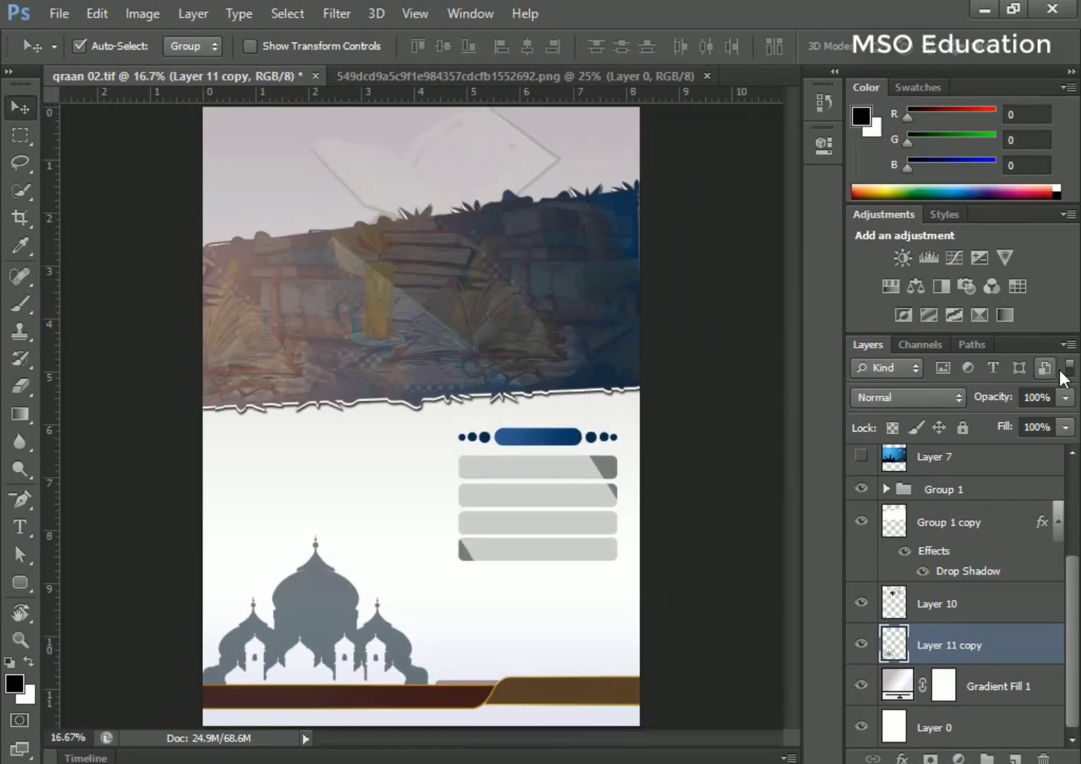
pyautogui.click(1066, 397)
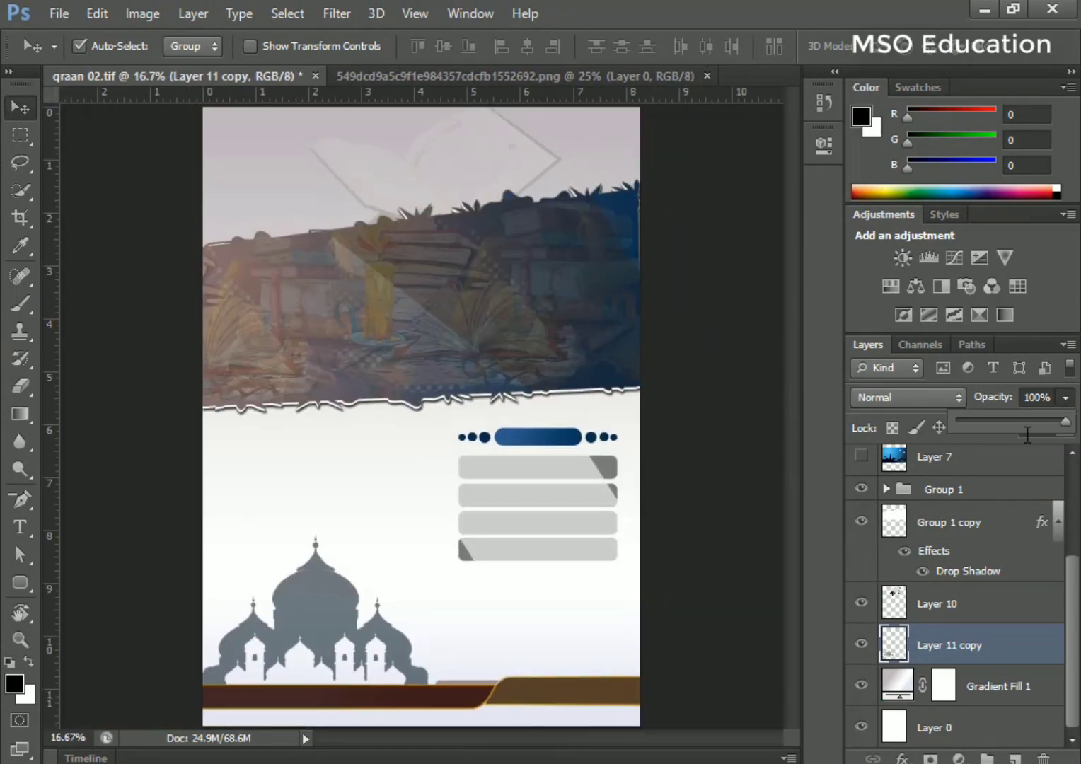
pyautogui.click(1005, 417)
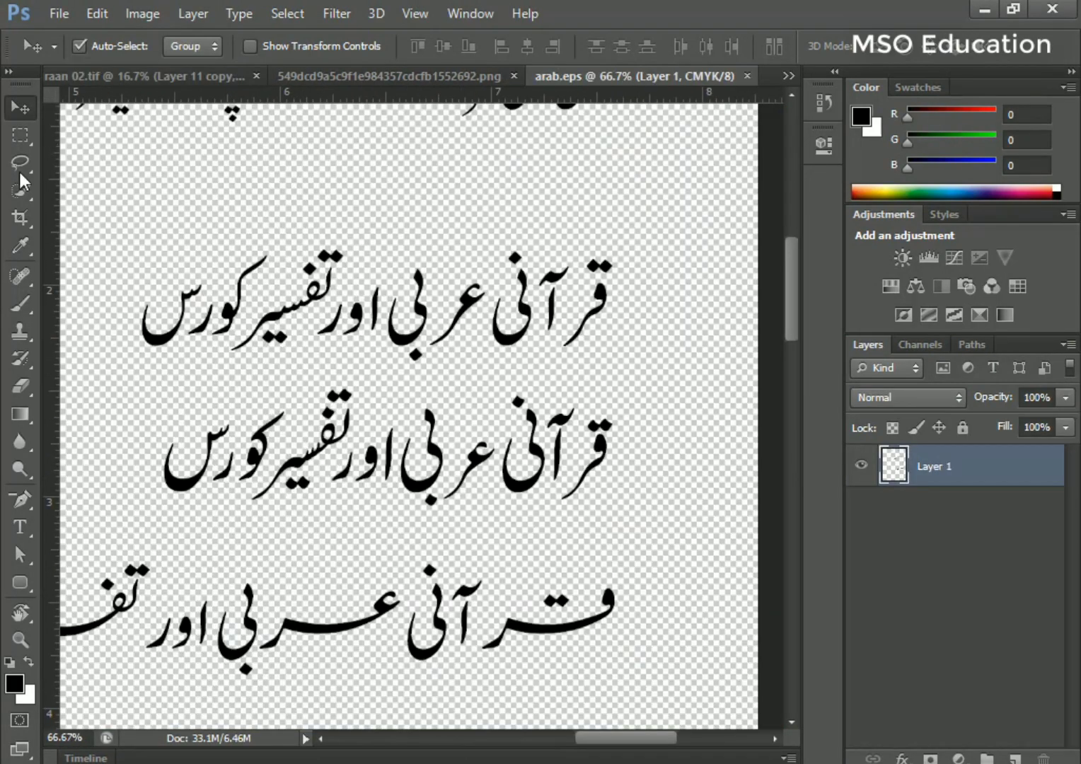
# Switch to arab.eps, lasso the middle of the three large "قرآنی عربی اور تفسیر کورس" headings, and cut it
pyautogui.press('l')
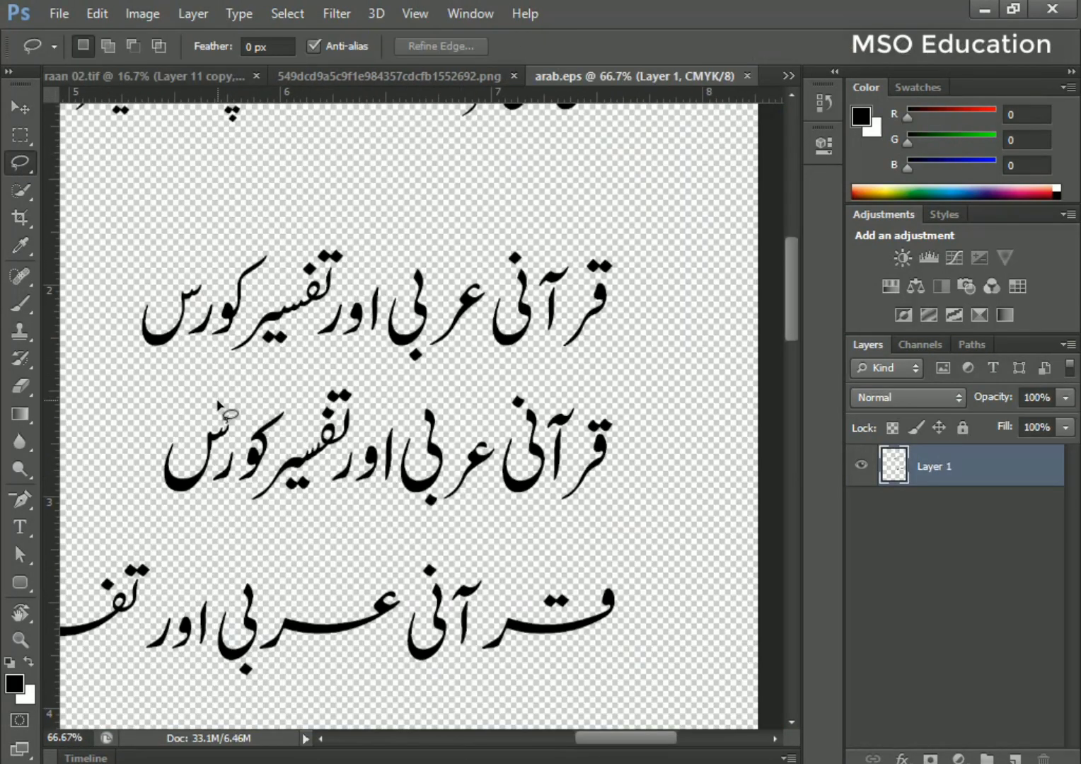
pyautogui.moveTo(196, 393)
pyautogui.mouseDown()
pyautogui.moveTo(387, 371)
pyautogui.moveTo(594, 379)
pyautogui.moveTo(665, 478)
pyautogui.moveTo(580, 526)
pyautogui.moveTo(265, 526)
pyautogui.moveTo(168, 507)
pyautogui.moveTo(137, 471)
pyautogui.moveTo(150, 429)
pyautogui.mouseUp()
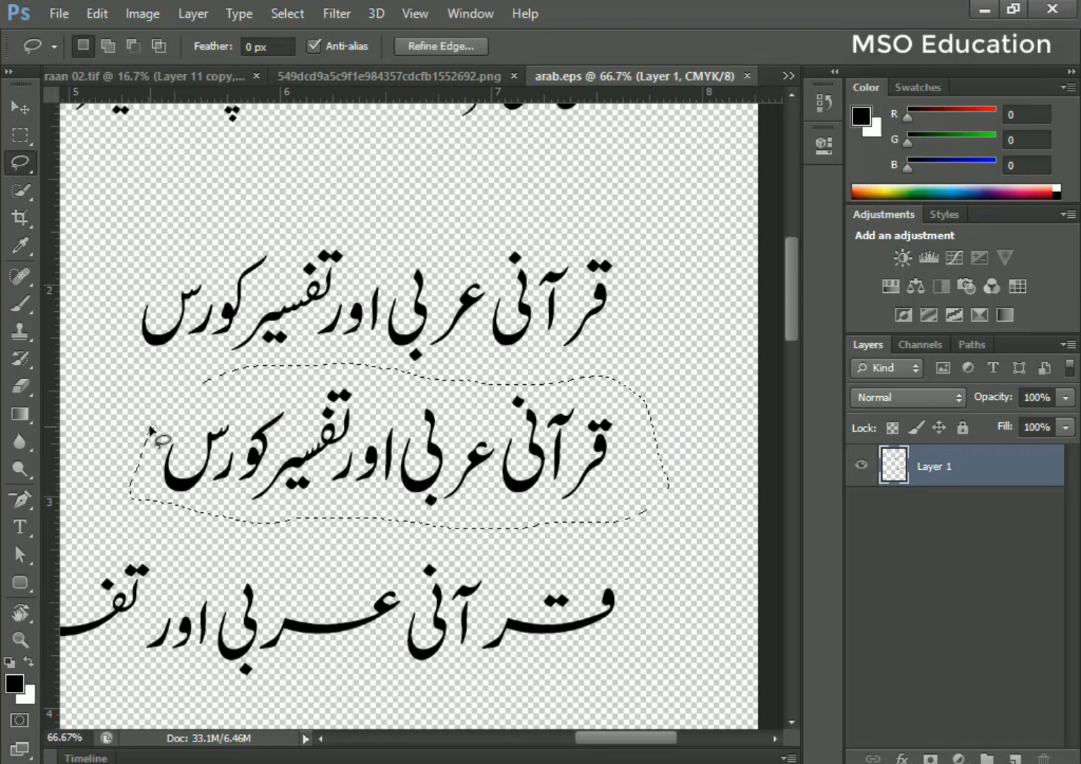
pyautogui.hotkey('ctrl', 'x')
# Close the mosque PNG document and return to the whole-page view of the qraan 02.tif poster
pyautogui.hotkey('ctrl', 'shift', 'Tab')
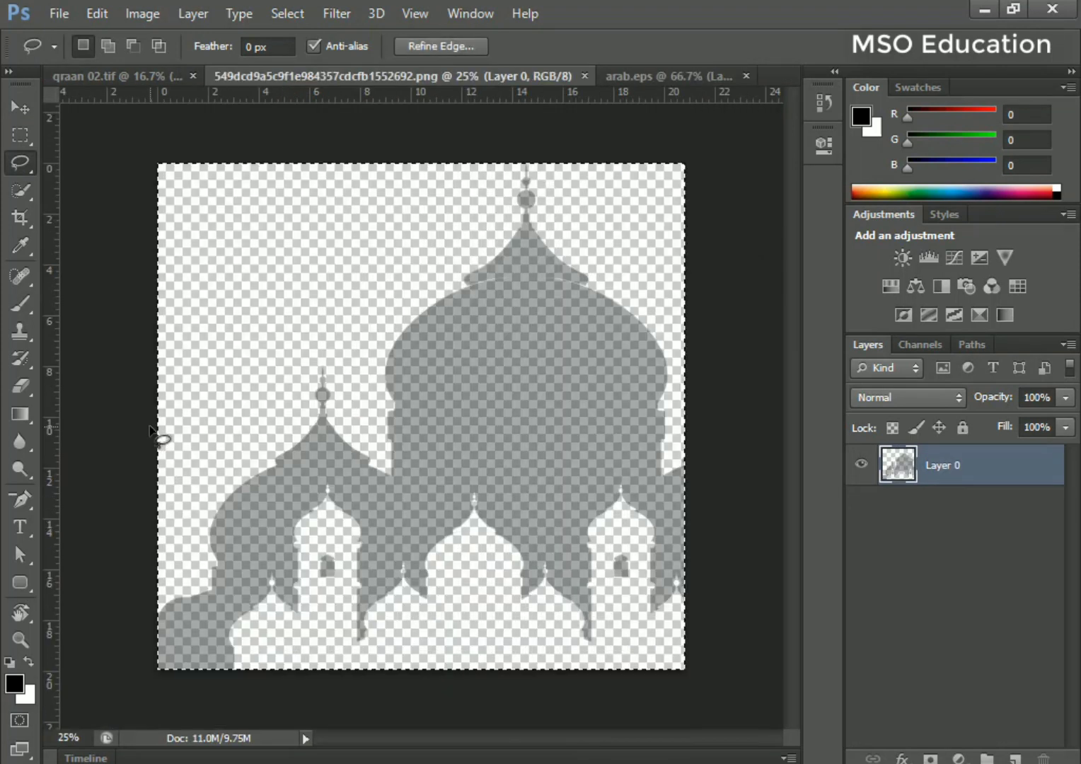
pyautogui.hotkey('ctrl', 'a')
pyautogui.hotkey('ctrl', 'w')
pyautogui.hotkey('ctrl', 'Tab')
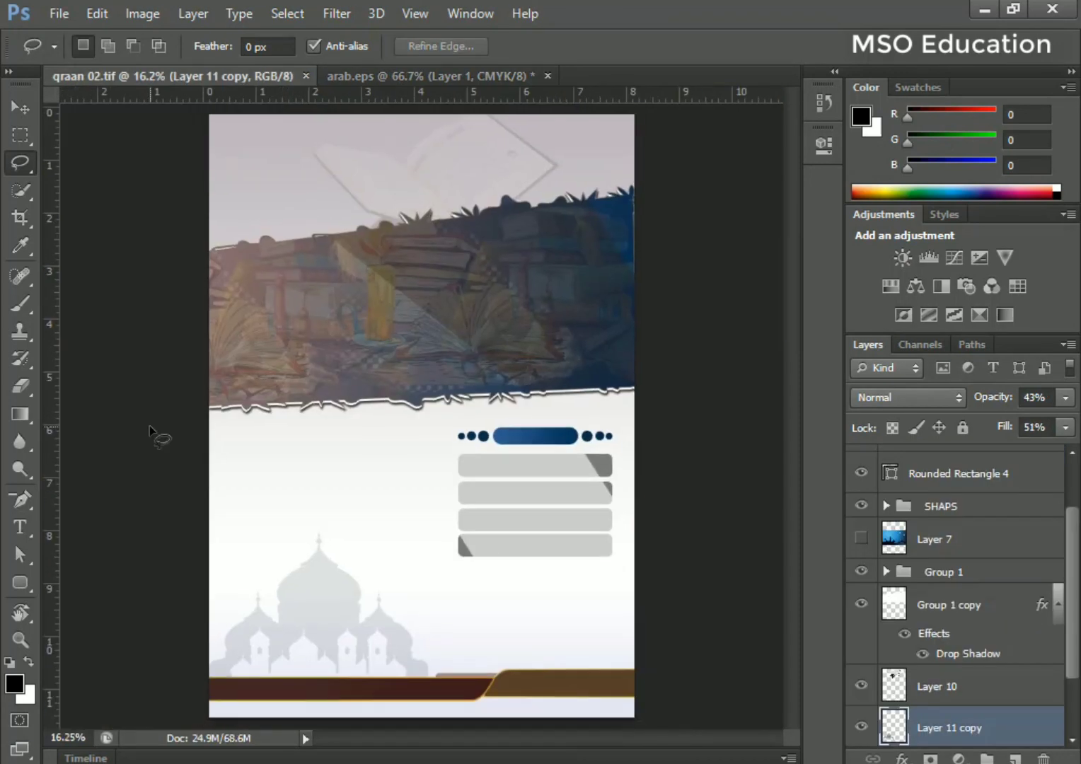
pyautogui.hotkey('ctrl', '+')
pyautogui.hotkey('ctrl', '+')
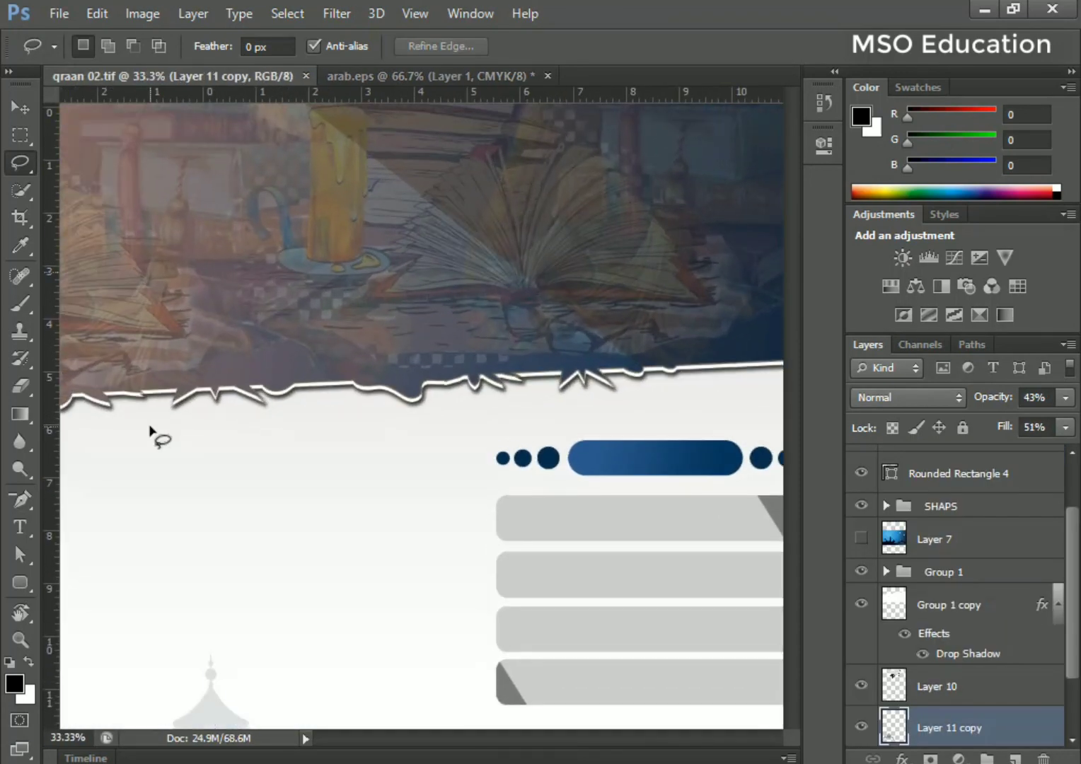
pyautogui.hotkey('ctrl', '-')
pyautogui.hotkey('ctrl', '-')
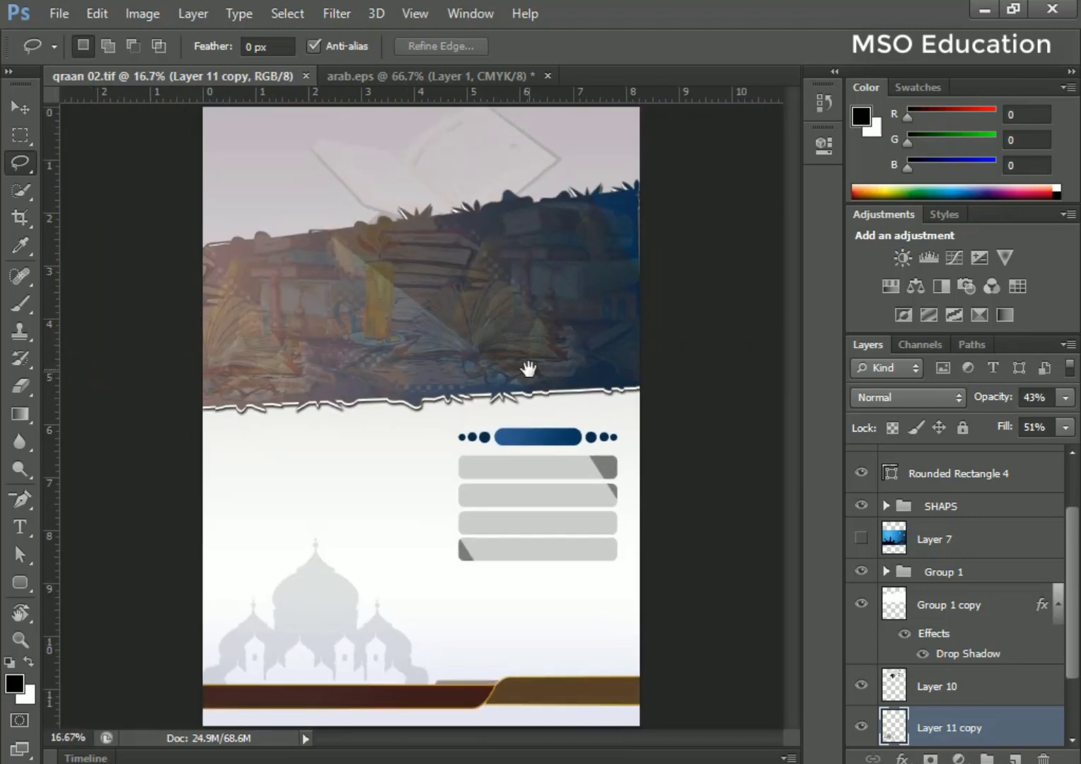
# Paste the Urdu course title into the poster, enlarge it, and position it across the book-image banner
pyautogui.press('v')
pyautogui.click(505, 272)
pyautogui.hotkey('ctrl', 'v')
pyautogui.hotkey('ctrl', 't')
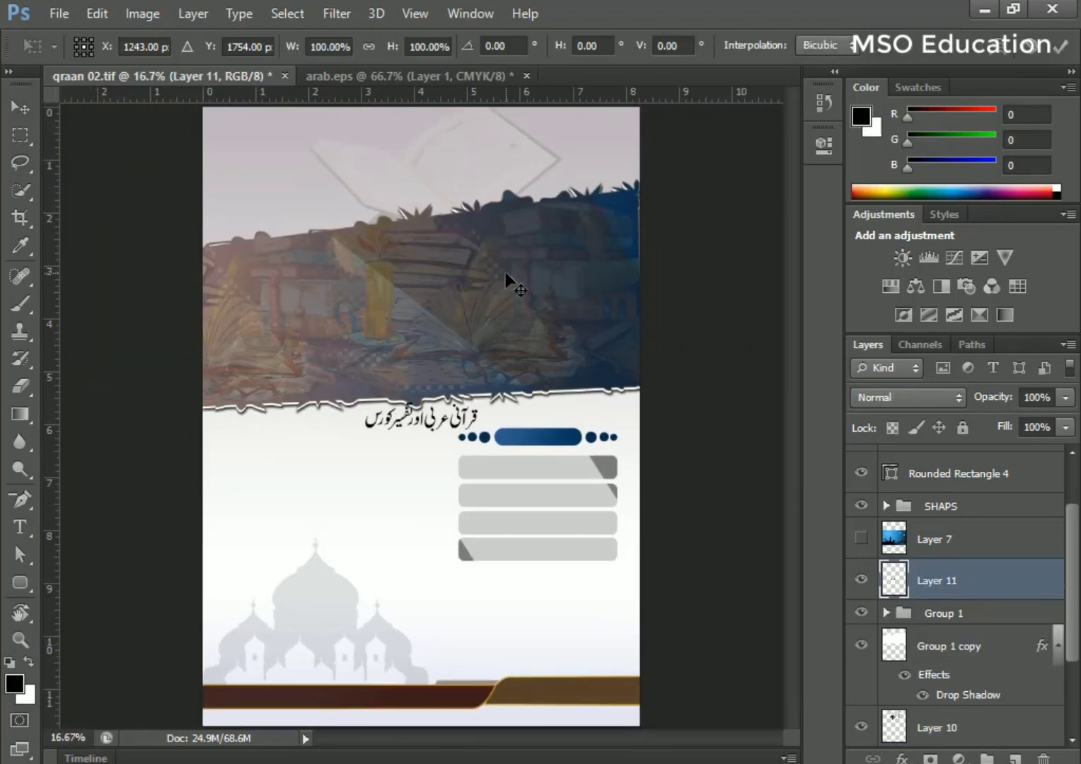
pyautogui.moveTo(485, 404); pyautogui.dragTo(586, 330)
pyautogui.moveTo(493, 423); pyautogui.dragTo(508, 260)
pyautogui.press('Return')
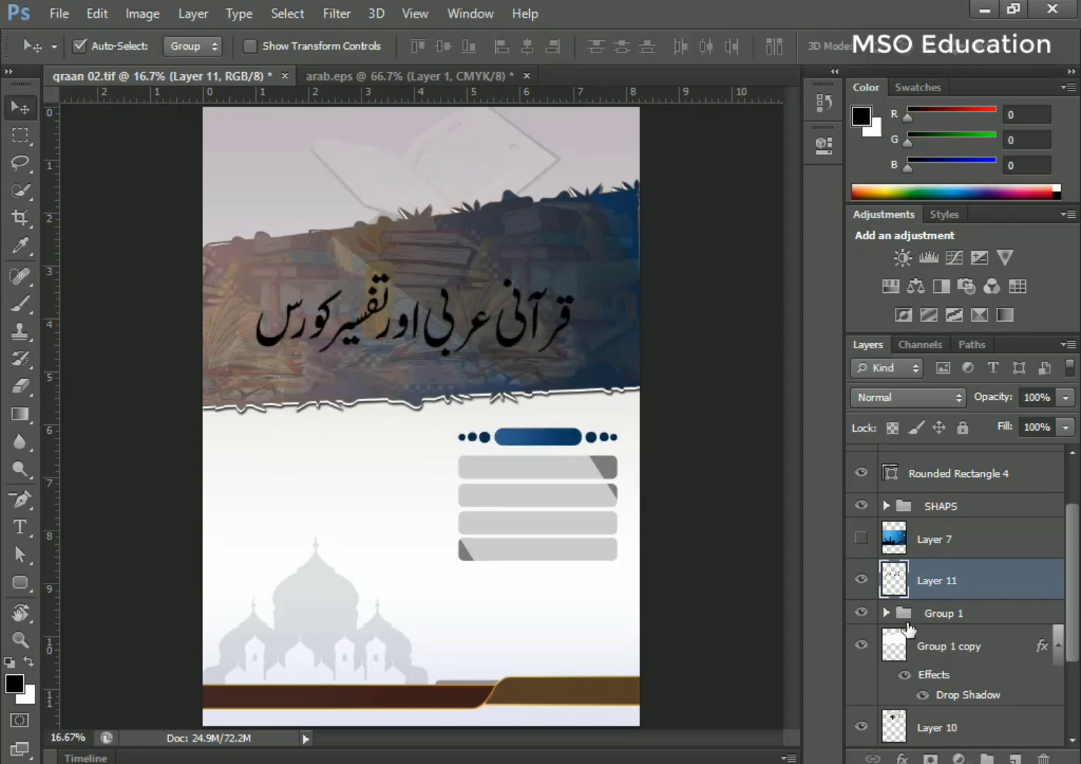
# Add a dark red (791b1b) Color Overlay at 100% opacity to the pasted title layer
pyautogui.doubleClick(896, 560)
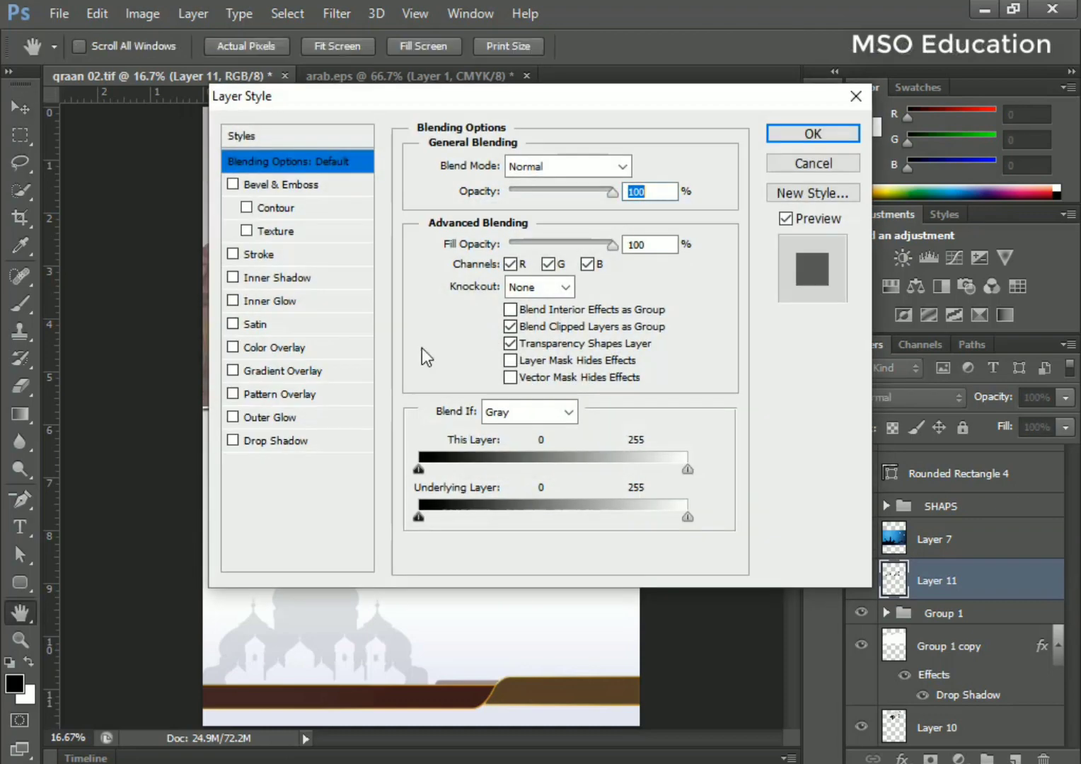
pyautogui.click(280, 350)
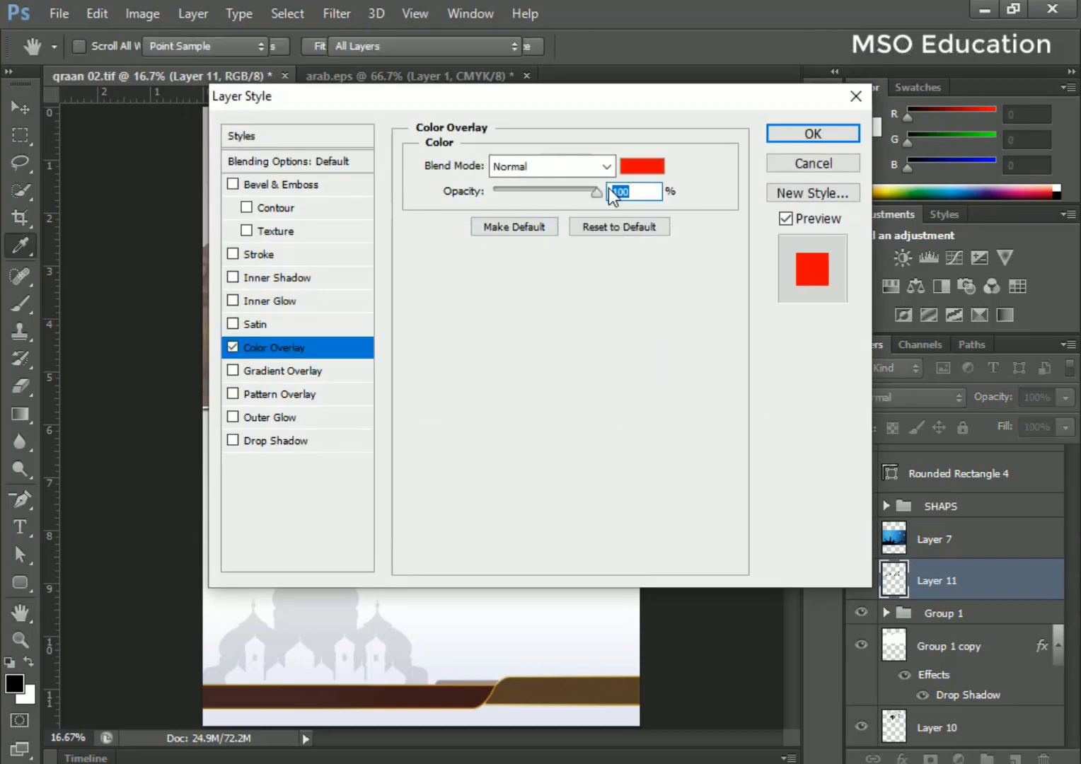
pyautogui.click(642, 165)
pyautogui.click(302, 456)
pyautogui.click(548, 302)
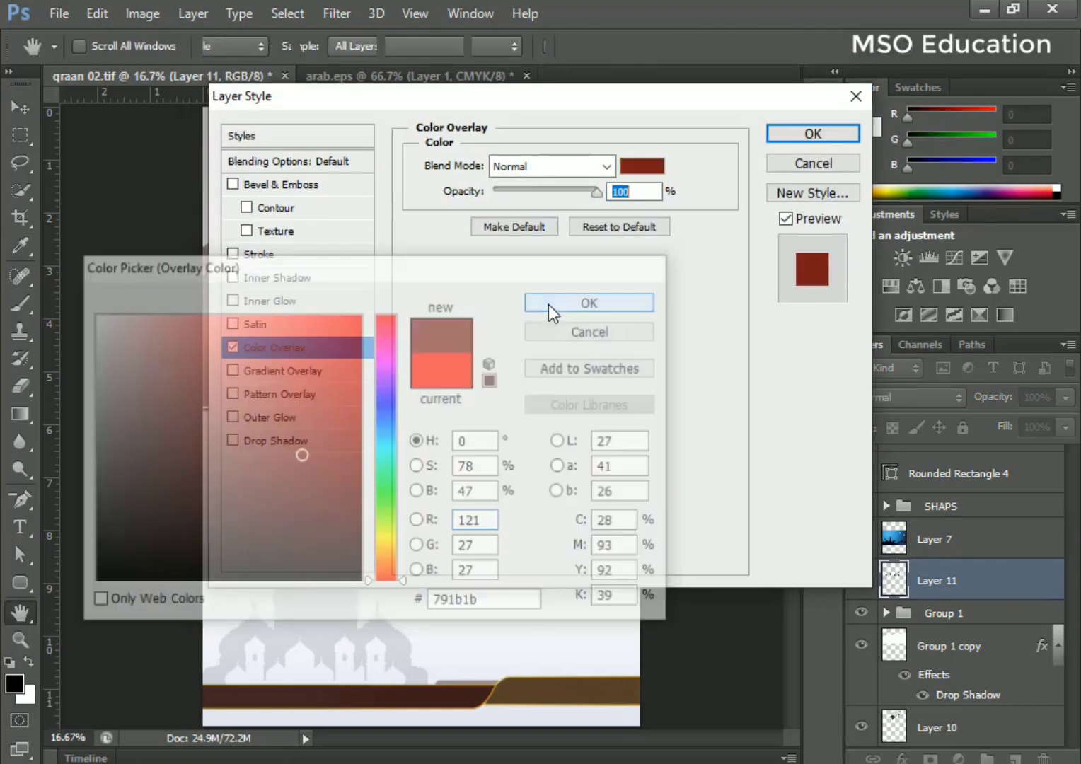
pyautogui.moveTo(489, 98); pyautogui.dragTo(776, 110)
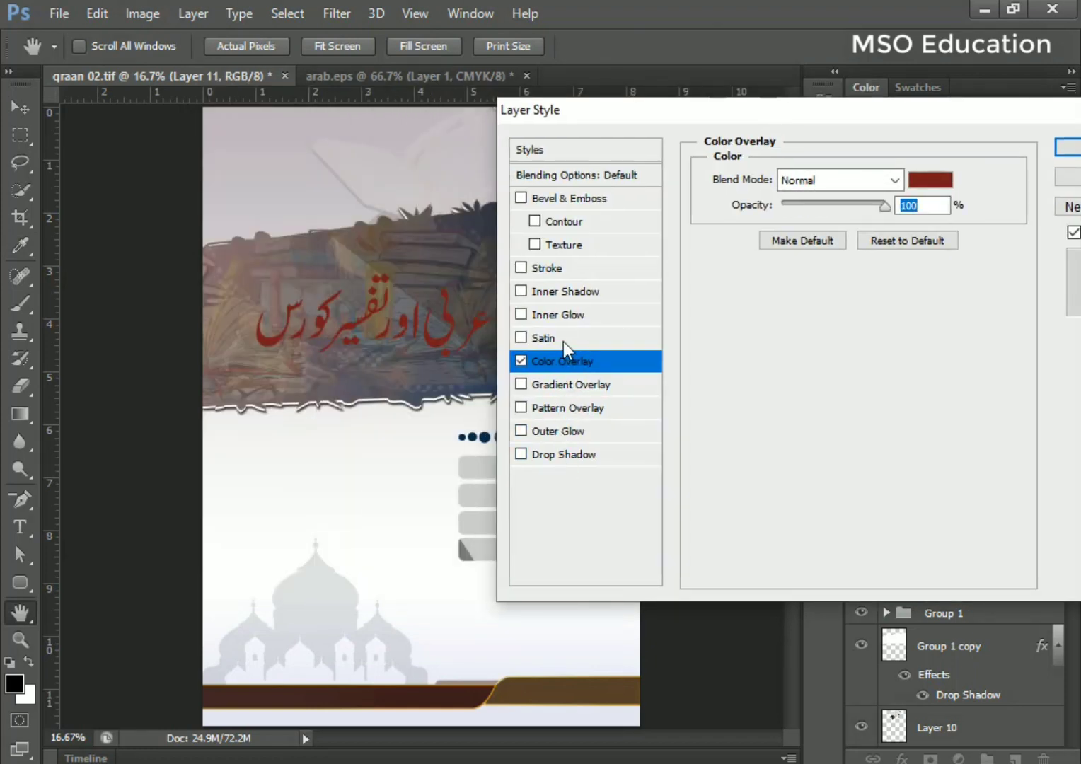
# Add a white 3 px outside Stroke to the title
pyautogui.click(557, 269)
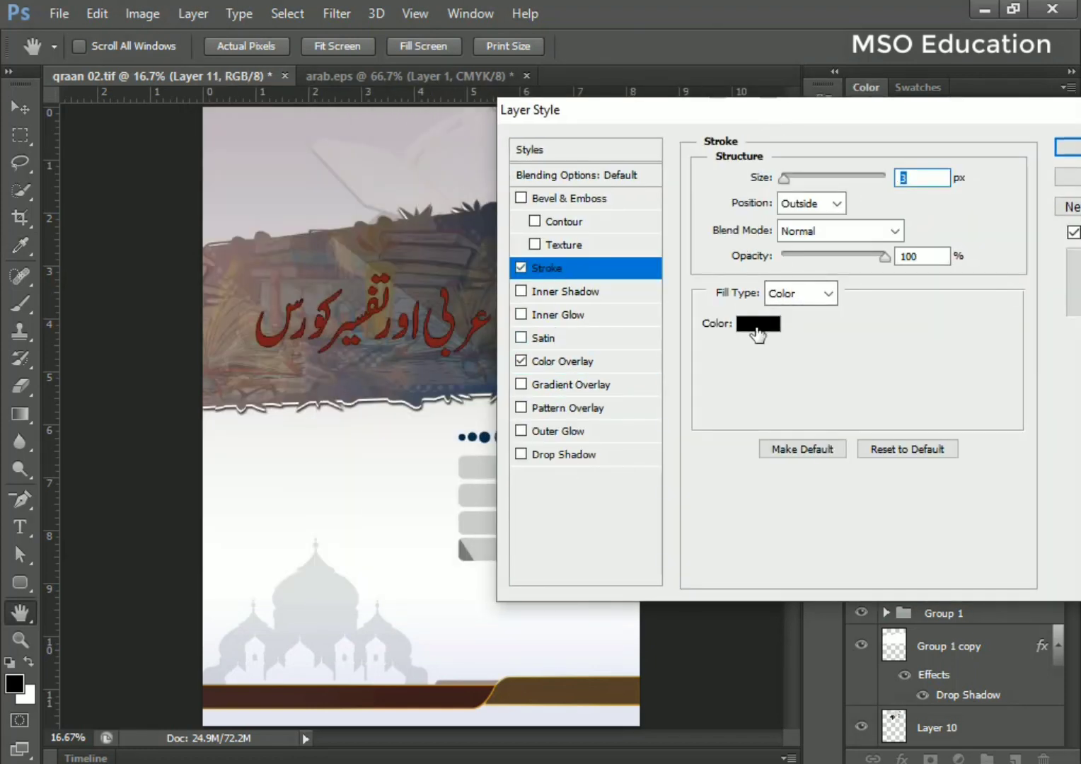
pyautogui.click(756, 326)
pyautogui.moveTo(248, 438); pyautogui.dragTo(12, 77)
pyautogui.click(604, 304)
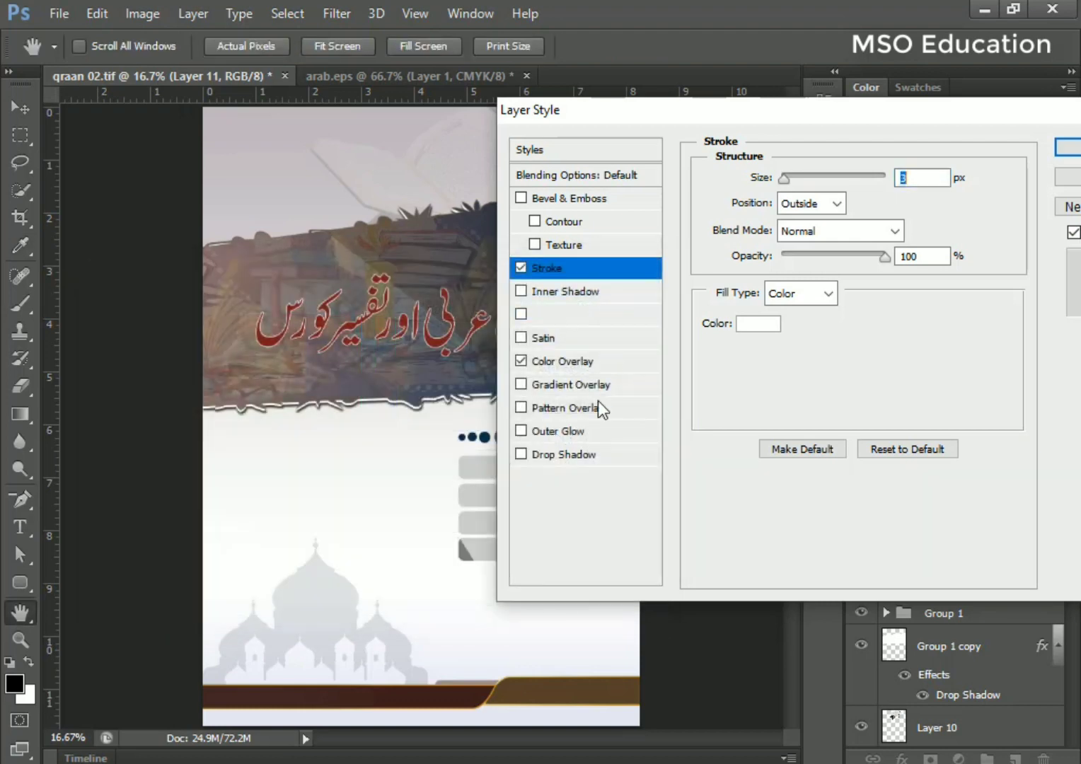
# Add a Drop Shadow to the title without global light, with distance 16 px, spread 16% and size 43 px, and apply the layer style
pyautogui.click(546, 455)
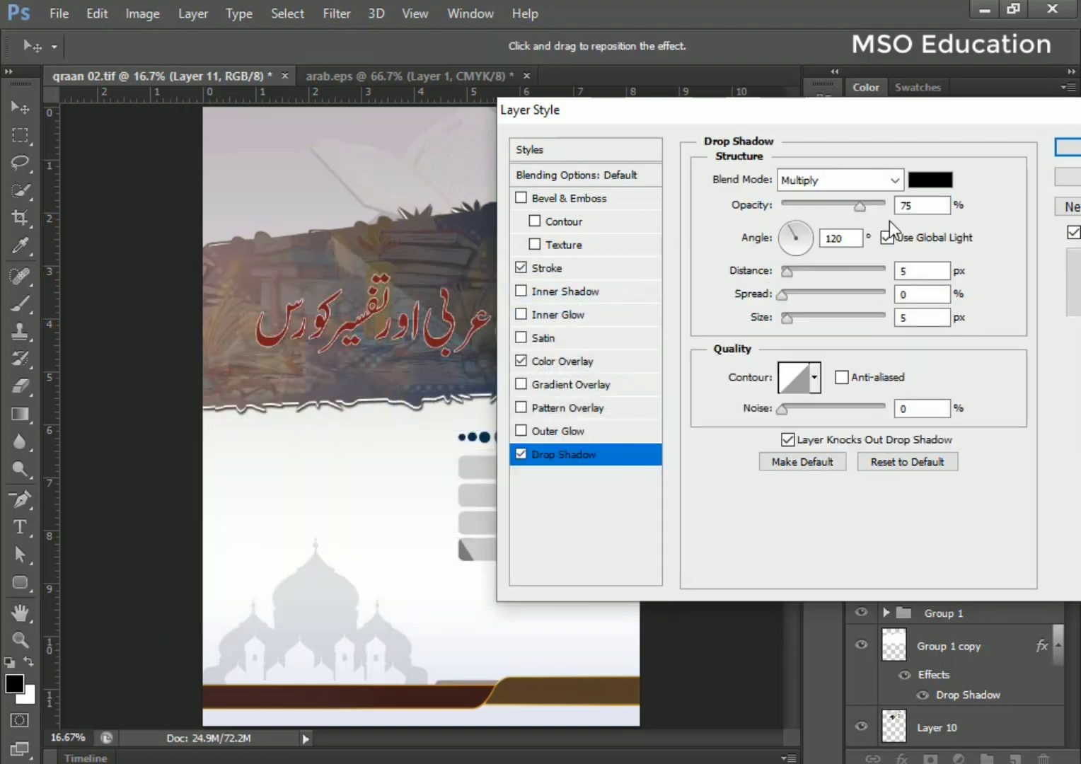
pyautogui.moveTo(793, 323); pyautogui.dragTo(805, 320)
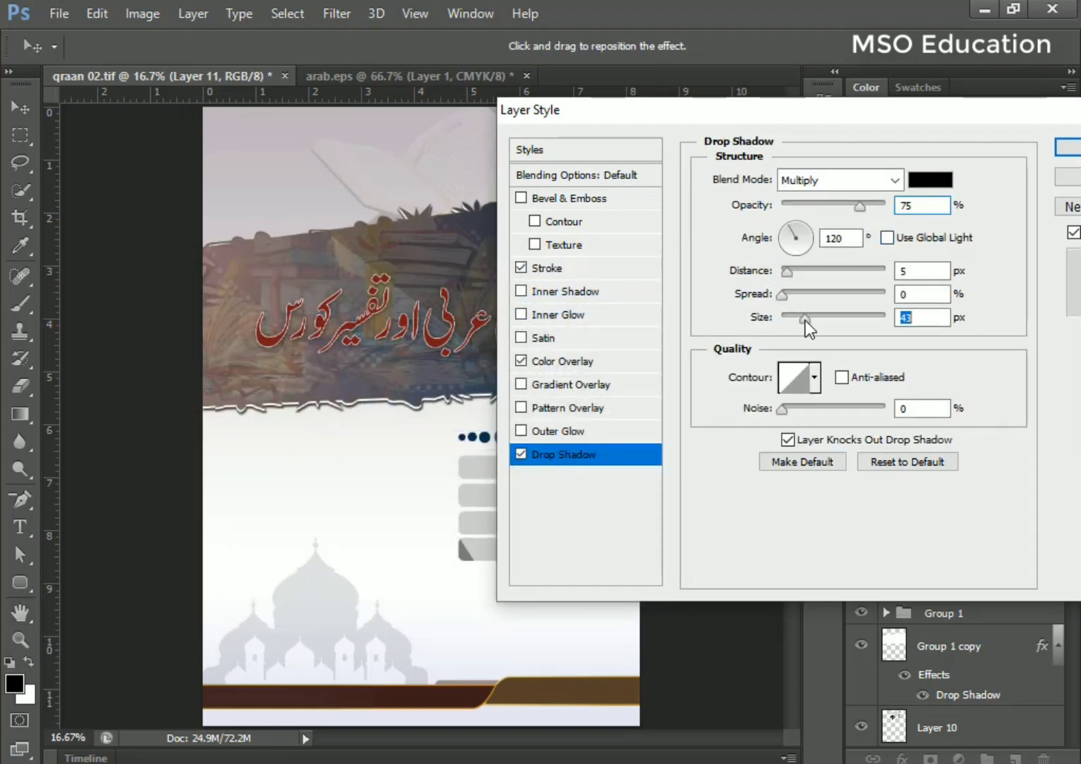
pyautogui.moveTo(787, 271)
pyautogui.mouseDown()
pyautogui.moveTo(799, 272)
pyautogui.moveTo(799, 292)
pyautogui.mouseUp()
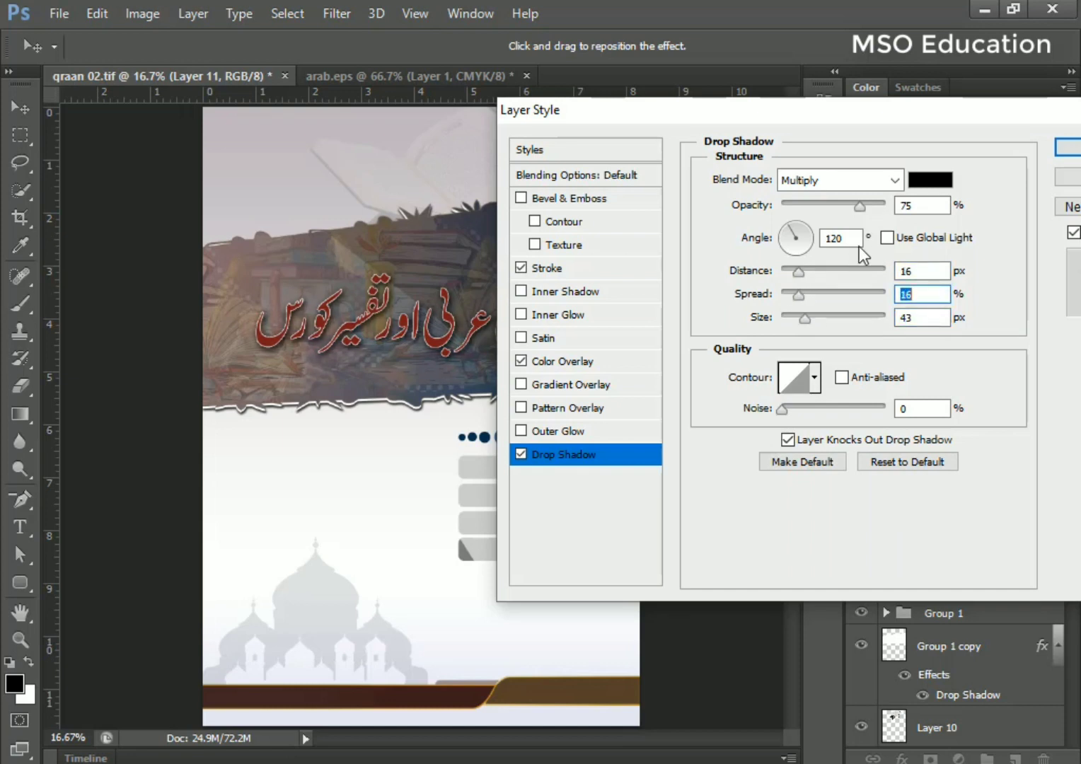
pyautogui.click(1058, 153)
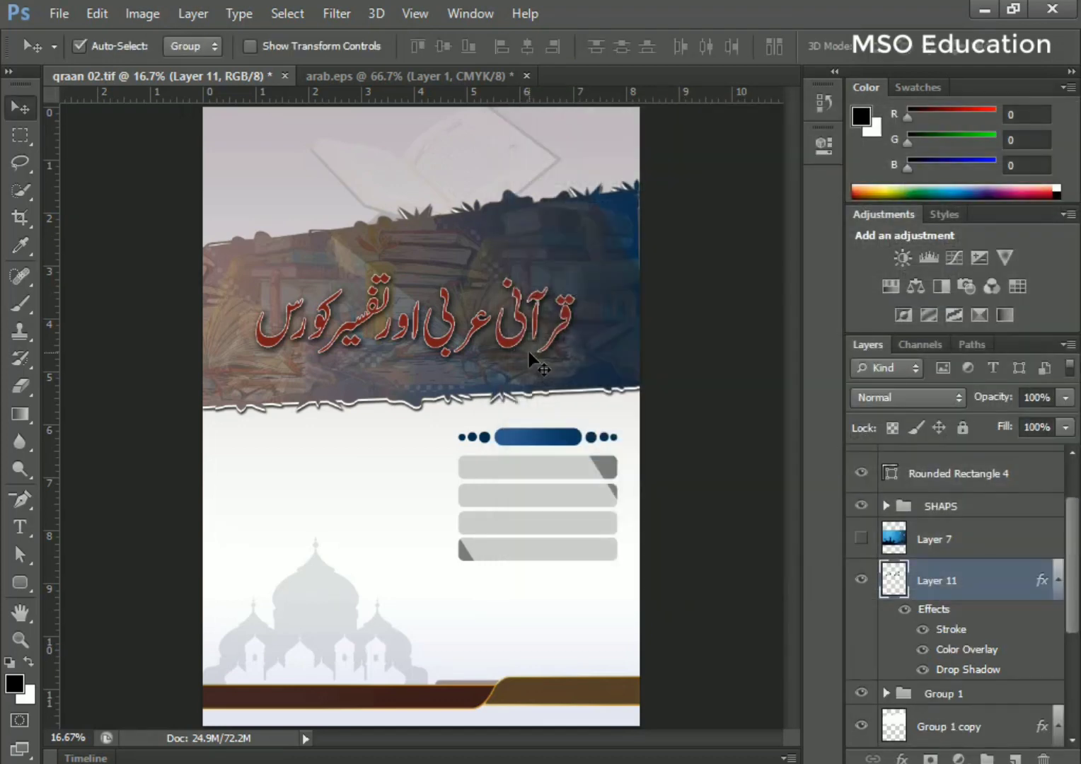
# Enlarge the title further with Free Transform so it spans most of the banner's width
pyautogui.hotkey('ctrl', 't')
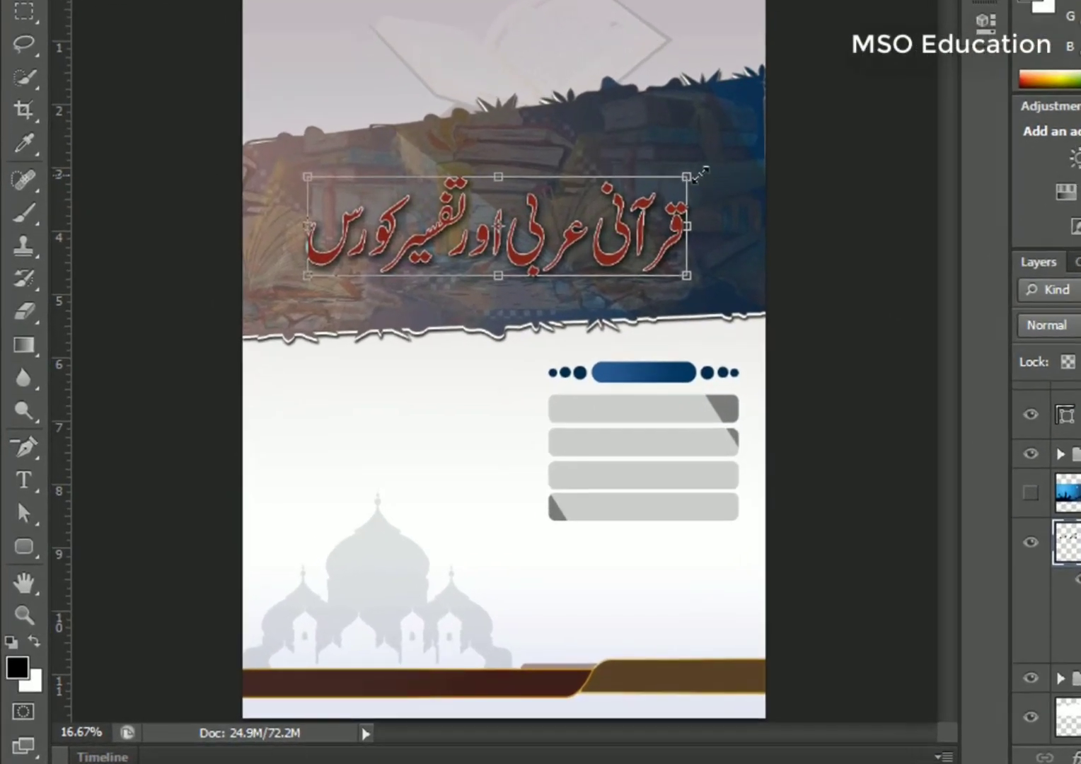
pyautogui.moveTo(597, 283); pyautogui.dragTo(600, 267)
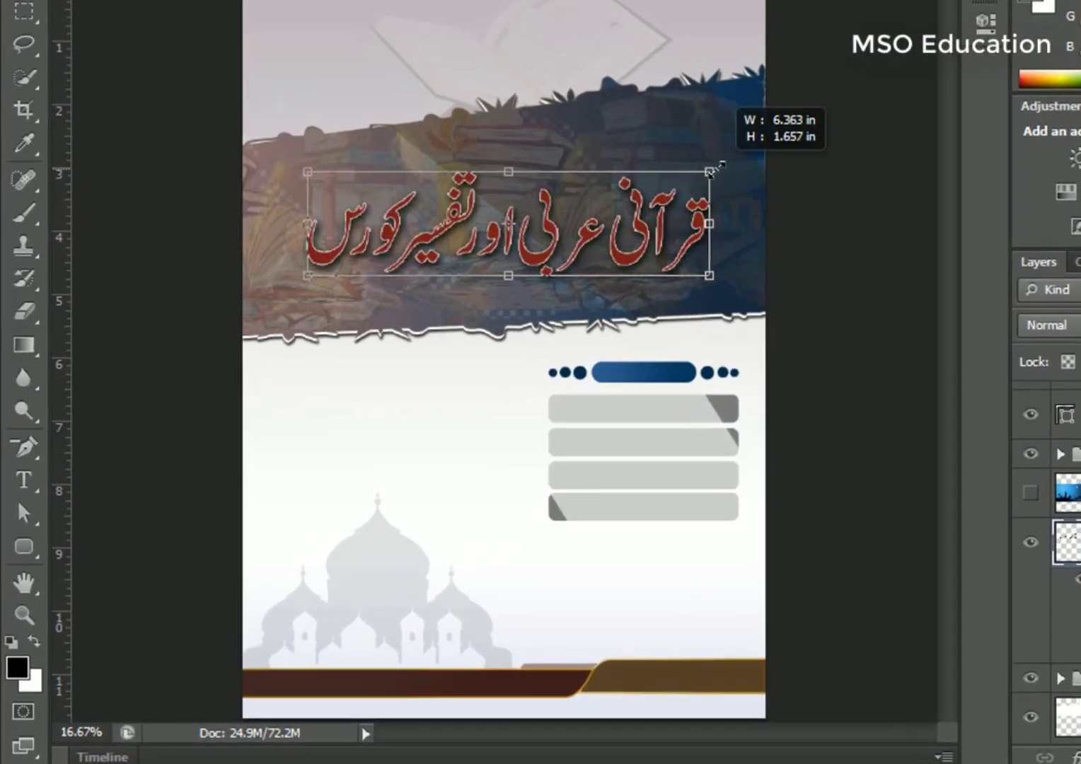
pyautogui.moveTo(714, 168); pyautogui.dragTo(712, 171)
pyautogui.moveTo(303, 284); pyautogui.dragTo(280, 290)
pyautogui.moveTo(709, 172); pyautogui.dragTo(622, 168)
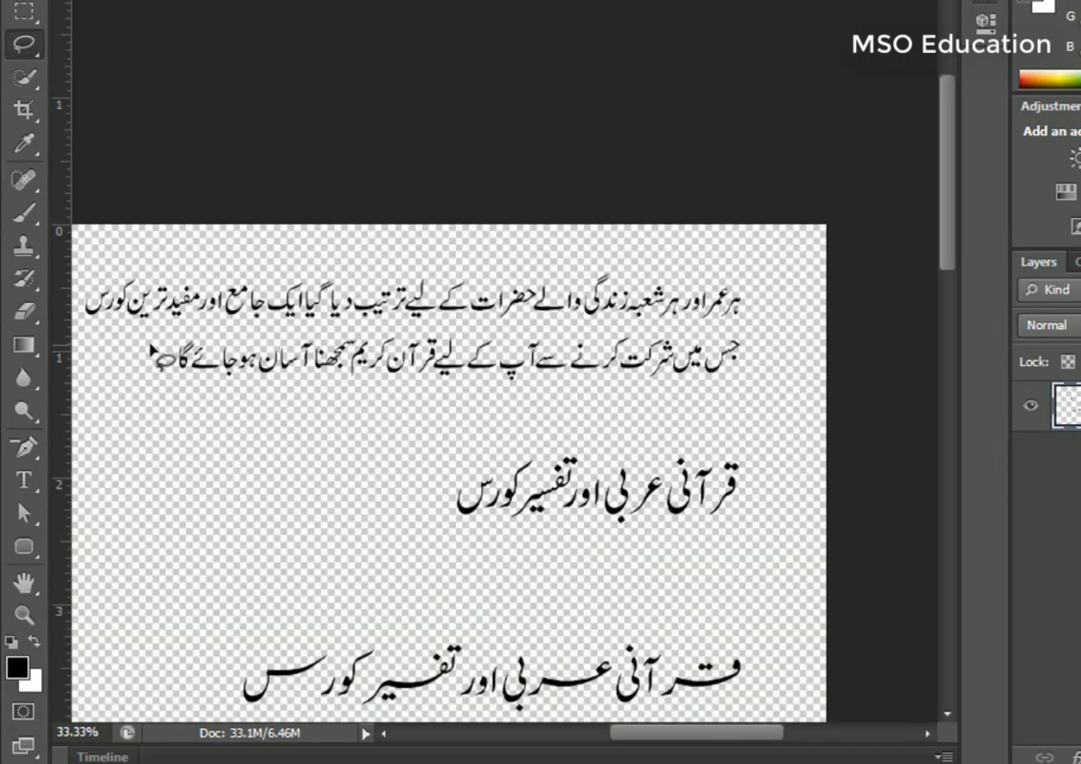
# In arab.eps, lasso the second line of the Urdu tagline, shift it left to centre it under the first line, and deselect
pyautogui.moveTo(151, 344)
pyautogui.mouseDown()
pyautogui.moveTo(424, 333)
pyautogui.moveTo(719, 336)
pyautogui.moveTo(465, 402)
pyautogui.moveTo(150, 344)
pyautogui.mouseUp()
pyautogui.press('v')
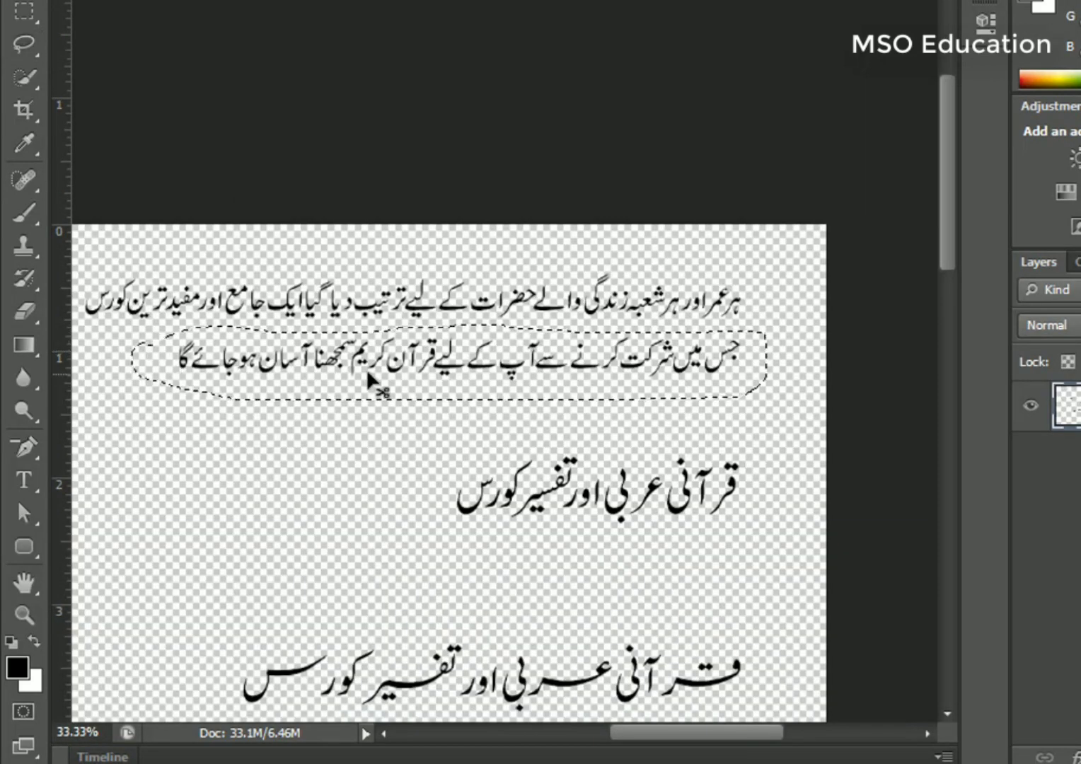
pyautogui.hotkey('shift', 'Left')
pyautogui.hotkey('shift', 'Left')
pyautogui.hotkey('shift', 'Left')
pyautogui.hotkey('shift', 'Left')
pyautogui.hotkey('shift', 'Left')
pyautogui.hotkey('shift', 'Left')
pyautogui.hotkey('shift', 'Left')
pyautogui.hotkey('shift', 'Left')
pyautogui.hotkey('shift', 'Left')
pyautogui.hotkey('shift', 'Left')
pyautogui.hotkey('shift', 'Left')
pyautogui.hotkey('ctrl', 'd')
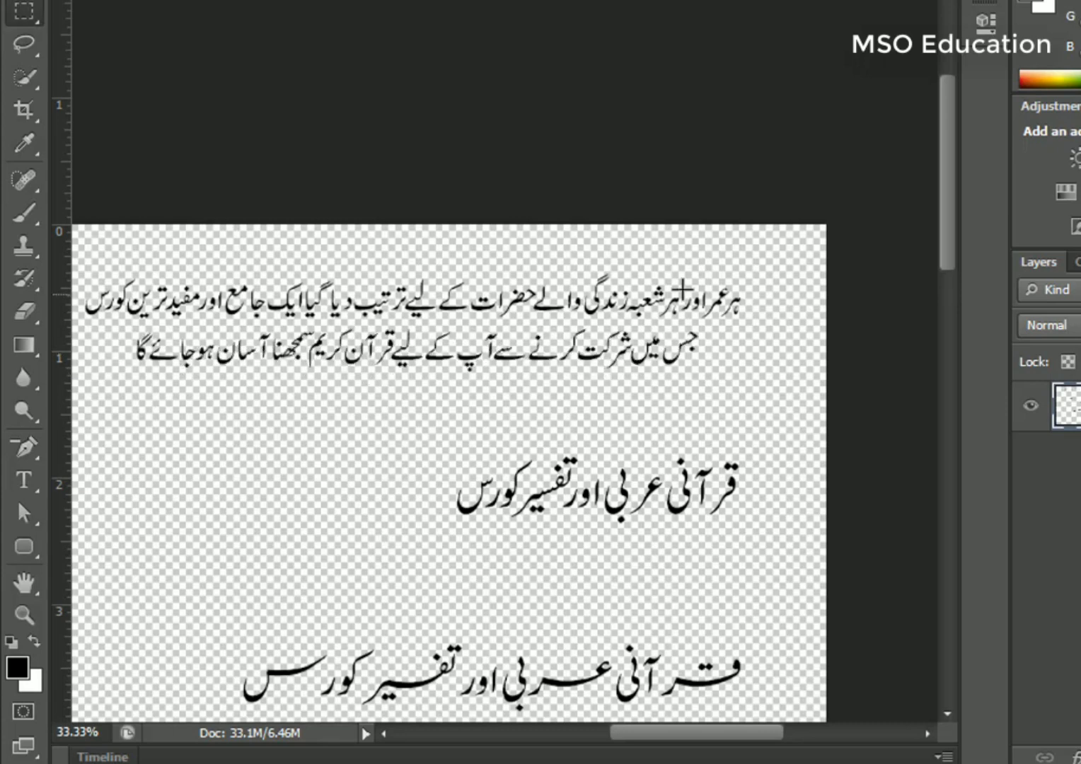
# Move the two-line Urdu tagline from arab.eps into the poster and place it above the banner, over the faded Quran
pyautogui.hotkey('ctrl', 't')
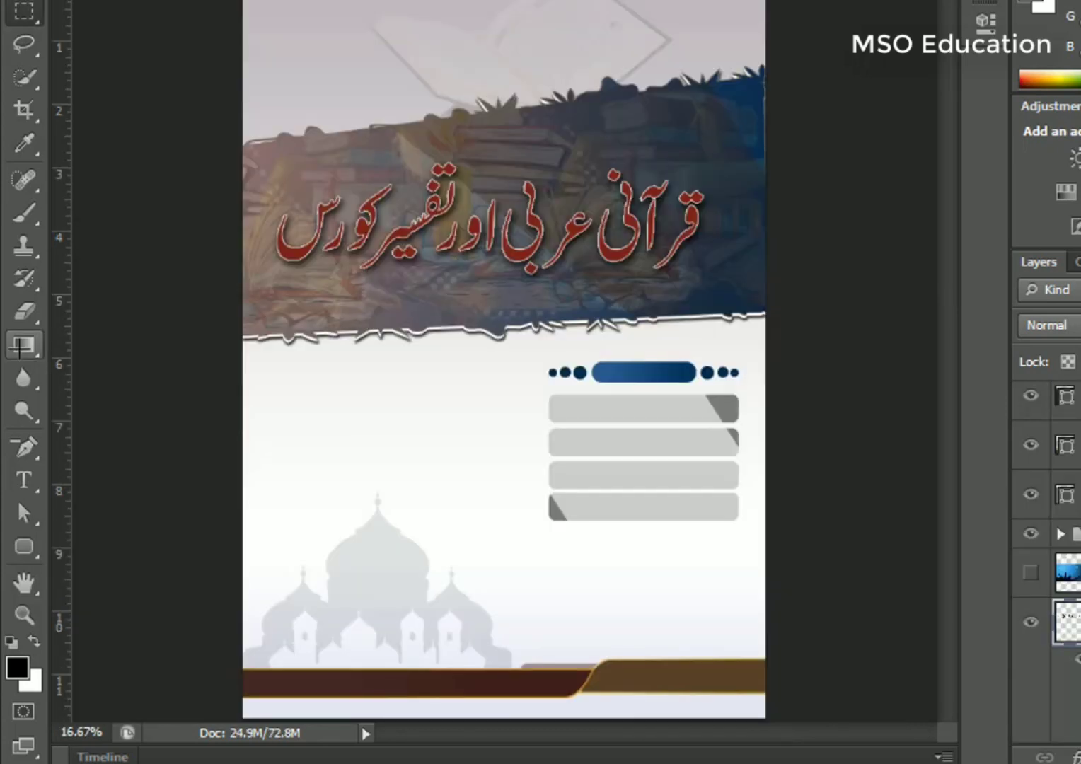
pyautogui.press('v')
pyautogui.click(473, 24)
pyautogui.hotkey('ctrl', 'v')
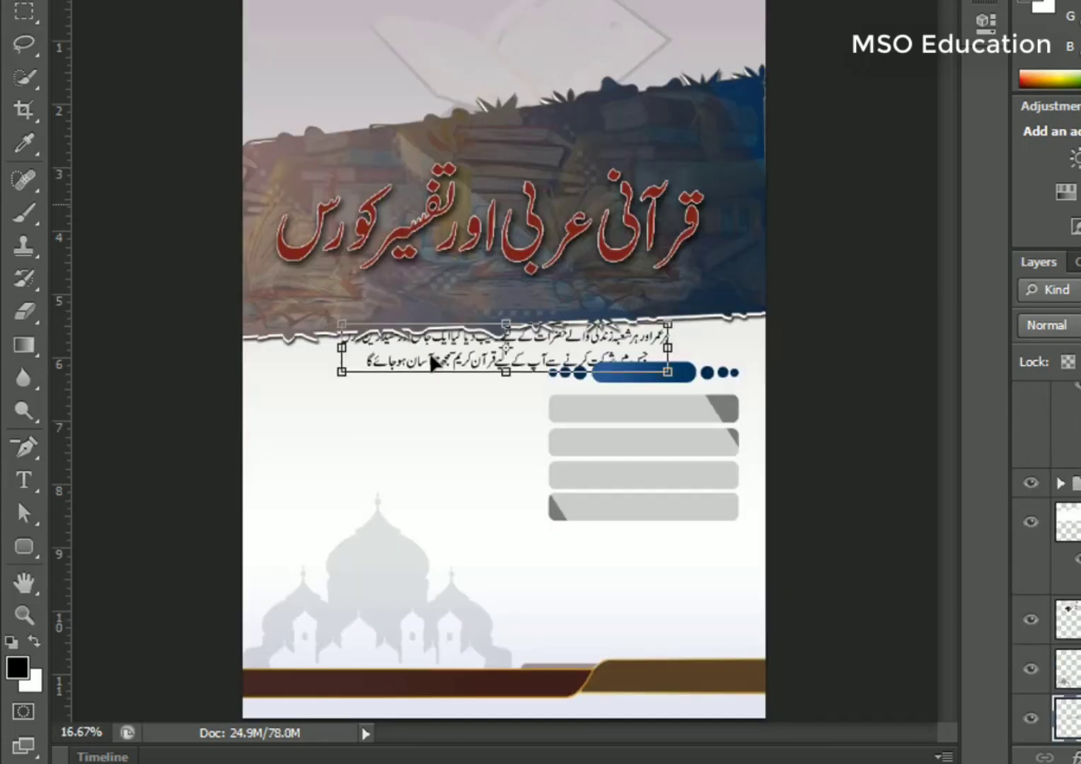
pyautogui.moveTo(566, 340); pyautogui.dragTo(629, 27)
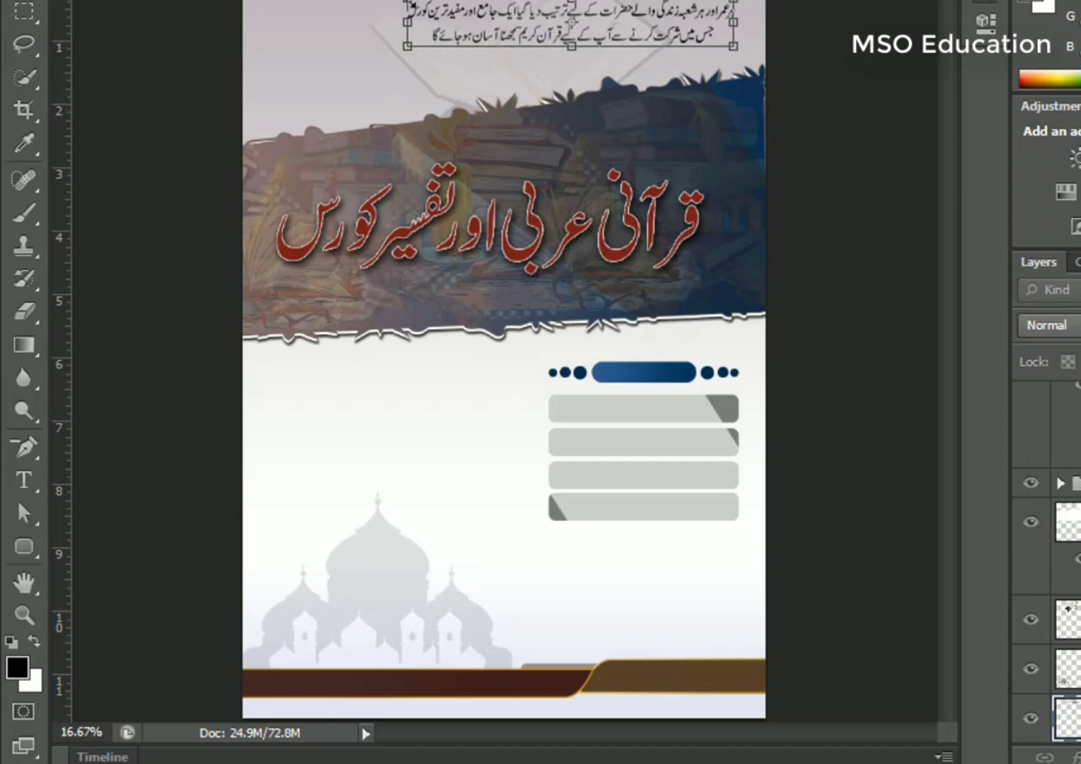
pyautogui.moveTo(412, 3); pyautogui.dragTo(418, 4)
pyautogui.press('Return')
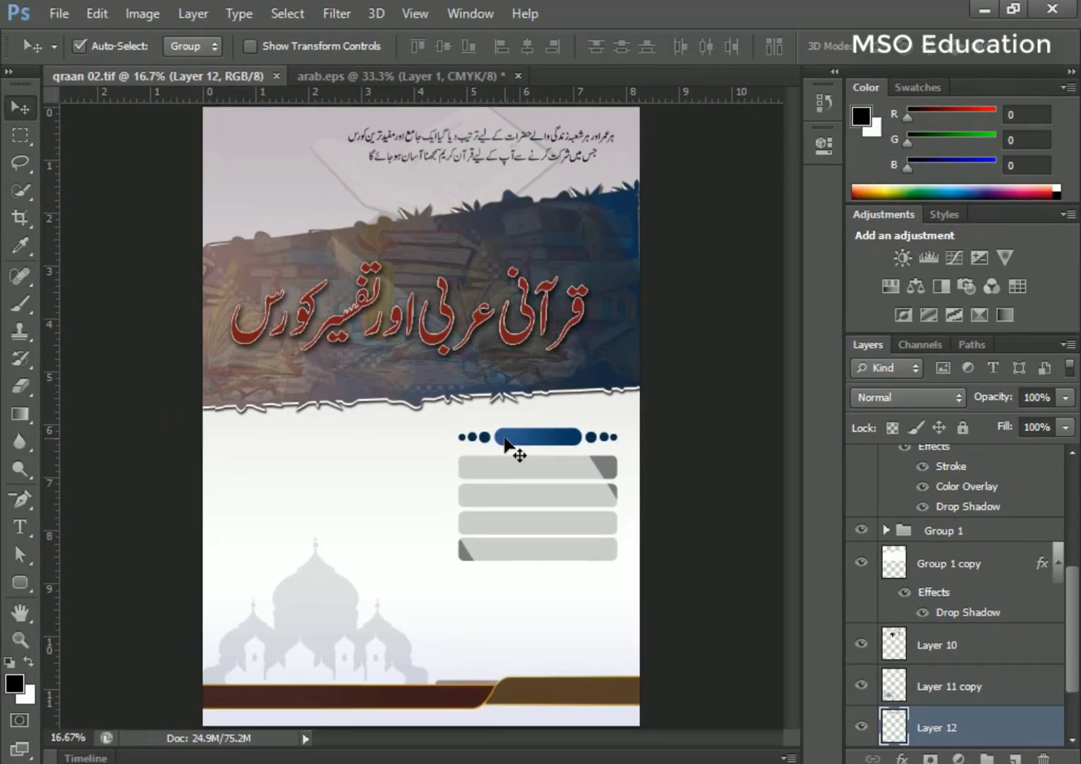
# Bring the "خصوصیات" heading from arab.eps into the poster, centre it on the blue pill, and give it a white Color Overlay
pyautogui.click(398, 78)
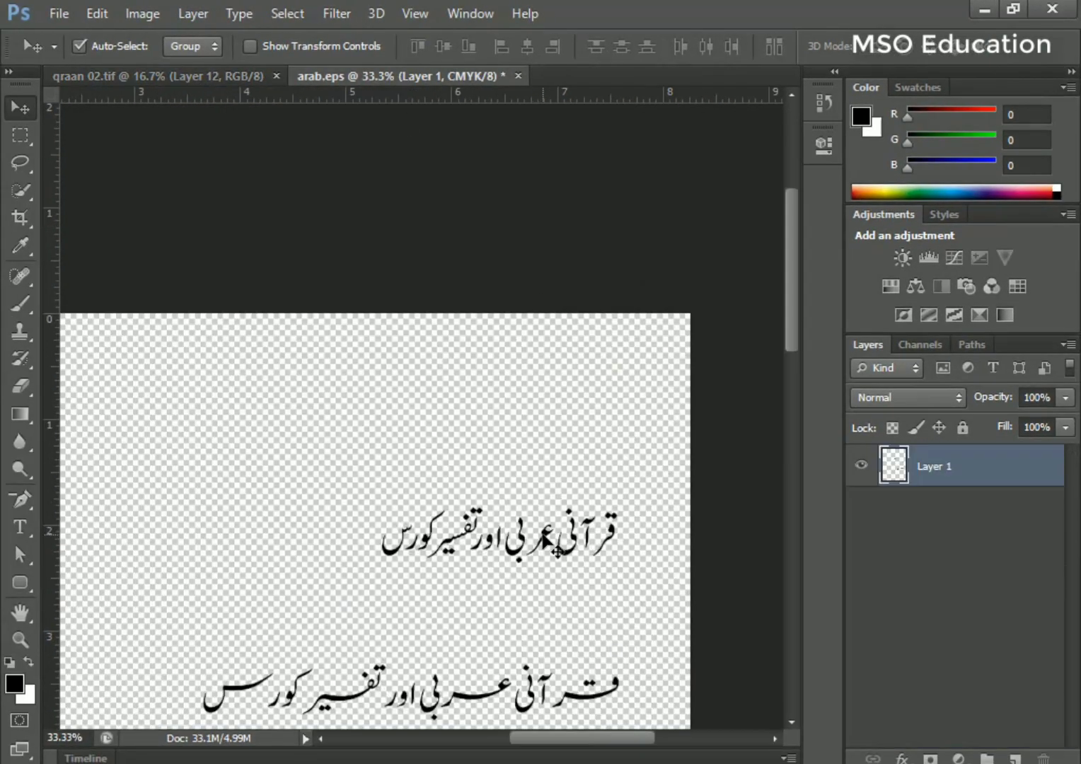
pyautogui.scroll(-7, 550, 545)
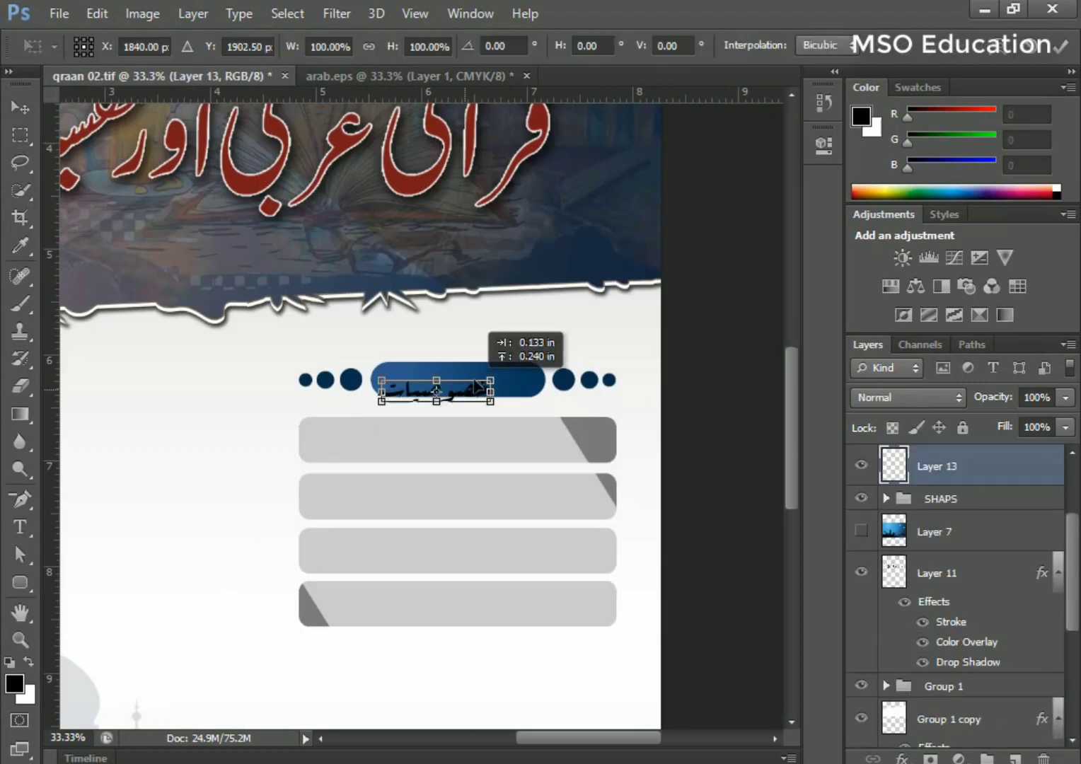
pyautogui.moveTo(435, 386); pyautogui.dragTo(438, 382)
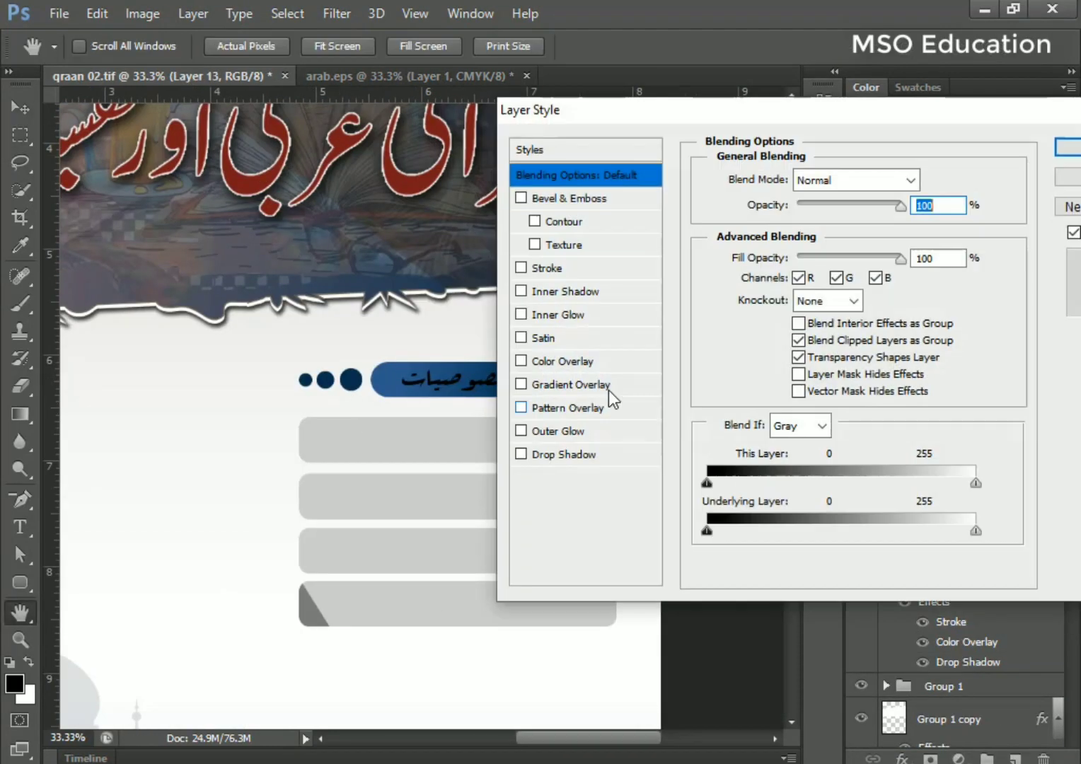
pyautogui.click(559, 361)
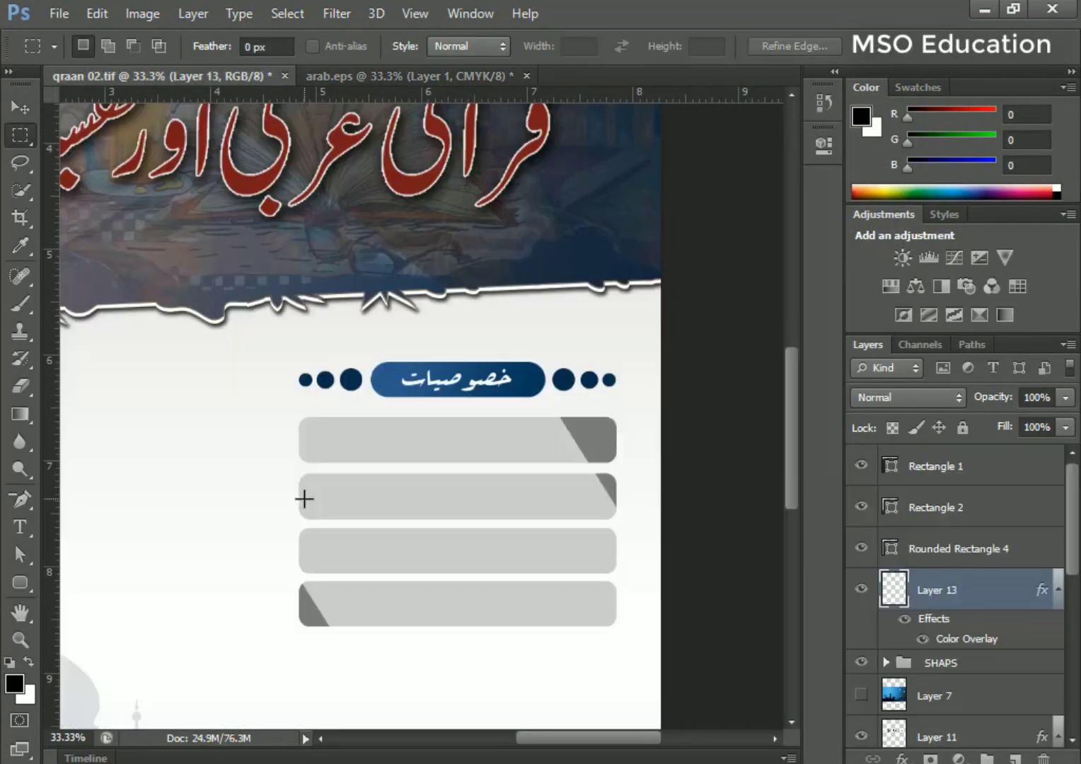
# Paste the four Urdu feature lines into the poster and scale them to about 122% so each line sits on its grey bar
pyautogui.hotkey('ctrl', 'v')
pyautogui.hotkey('ctrl', 't')
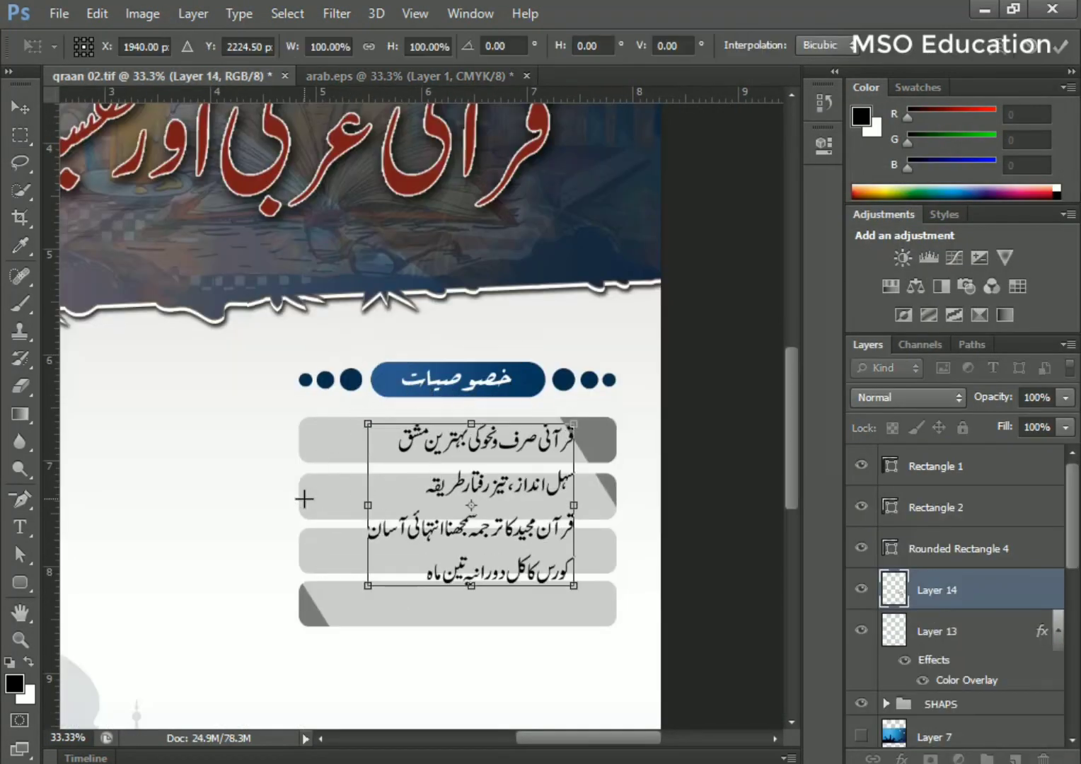
pyautogui.moveTo(304, 634); pyautogui.dragTo(313, 624)
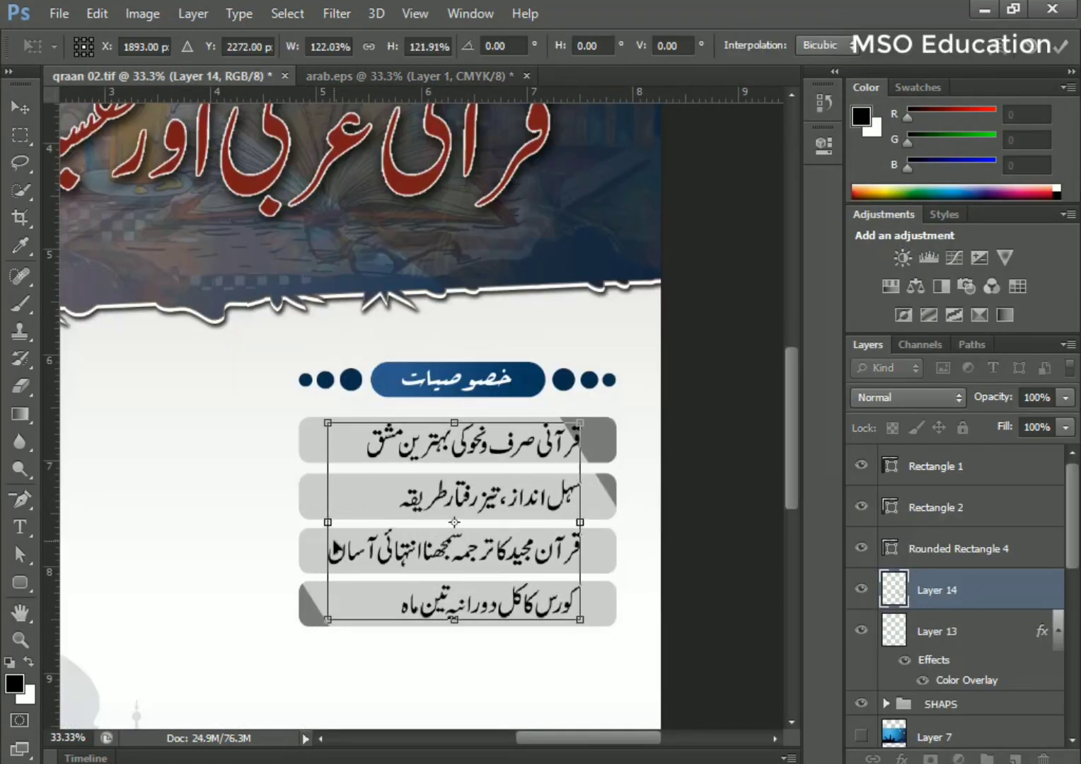
pyautogui.press('Return')
pyautogui.press('v')
# Save the poster with the feature lines in place
pyautogui.hotkey('ctrl', '-')
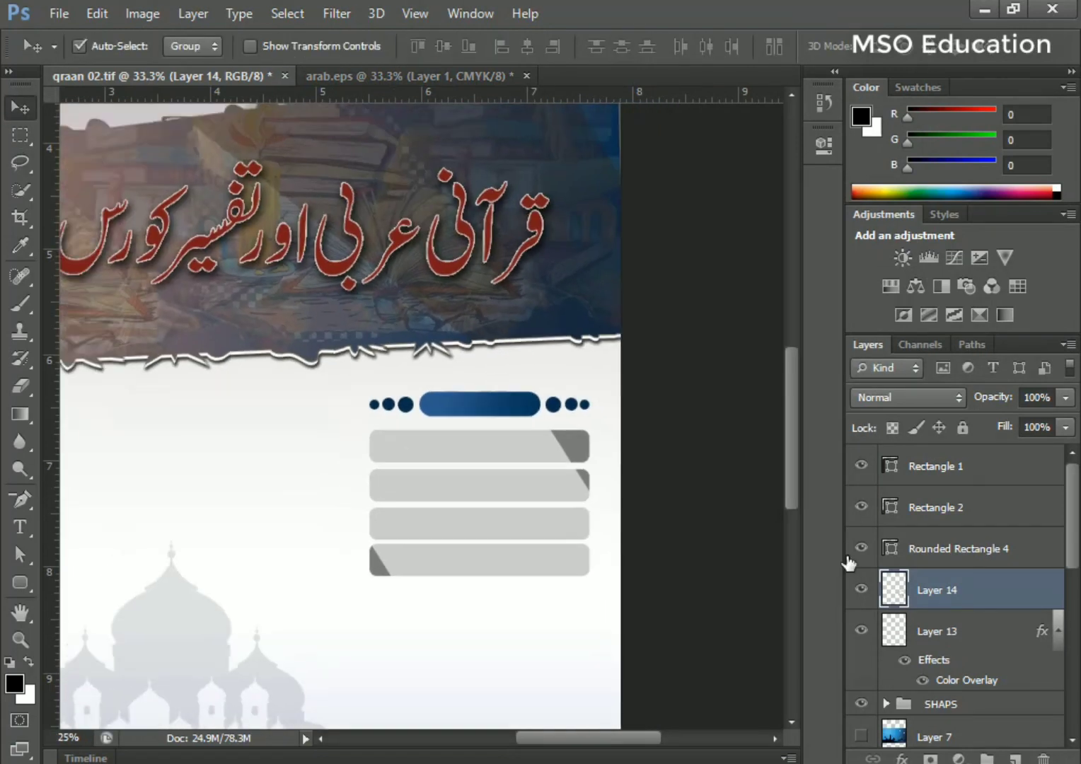
pyautogui.hotkey('ctrl', '-')
pyautogui.hotkey('ctrl', 's')
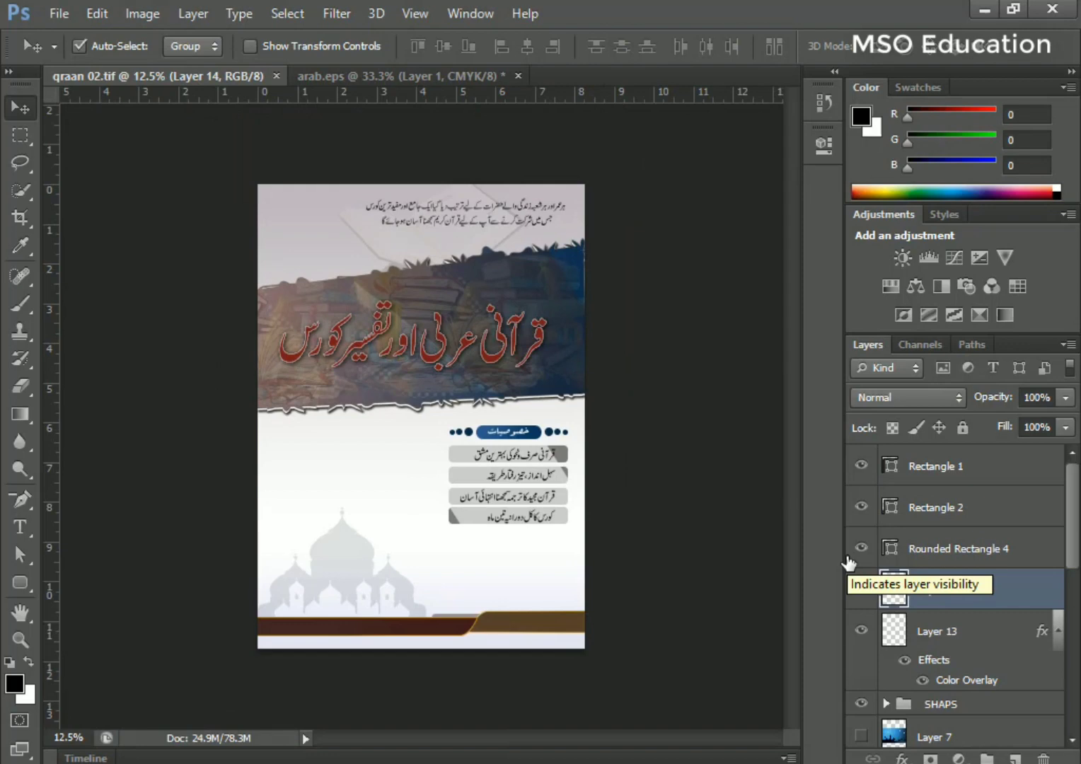
# Examine the finished poster without the surrounding interface, checking the logo, tagline, title banner, feature bars, contact and class details, and footer
pyautogui.hotkey('ctrl', '+')
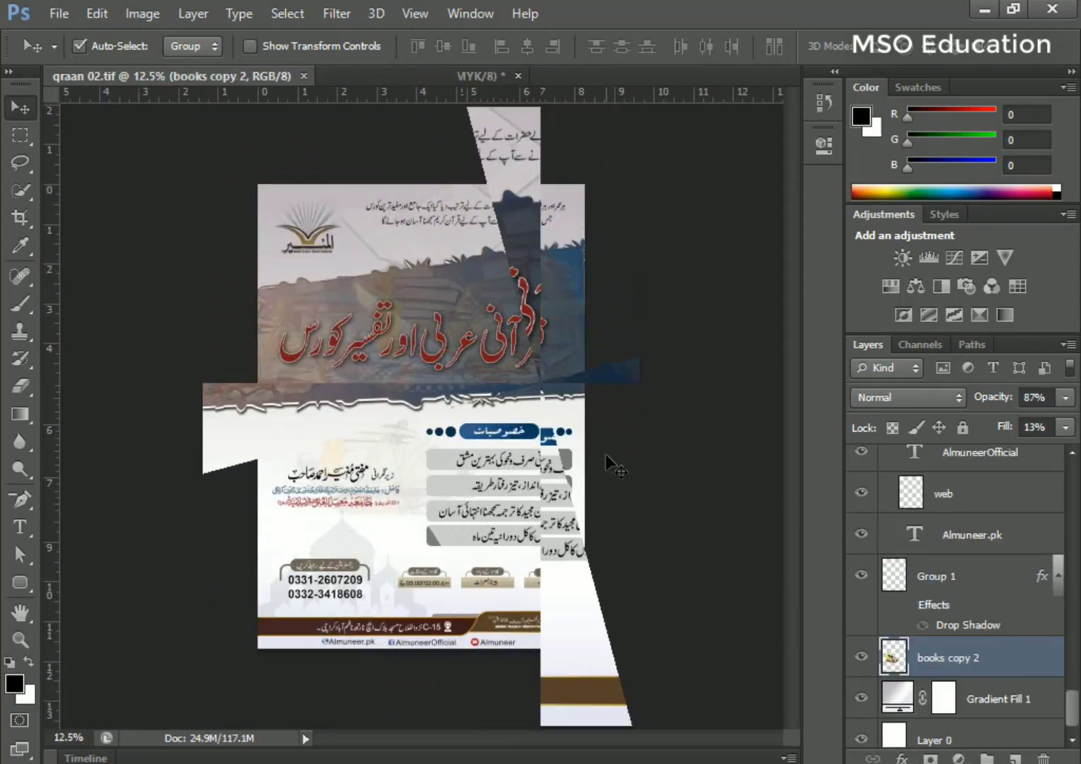
pyautogui.press('Tab')
pyautogui.hotkey('ctrl', '+')
pyautogui.hotkey('ctrl', '+')
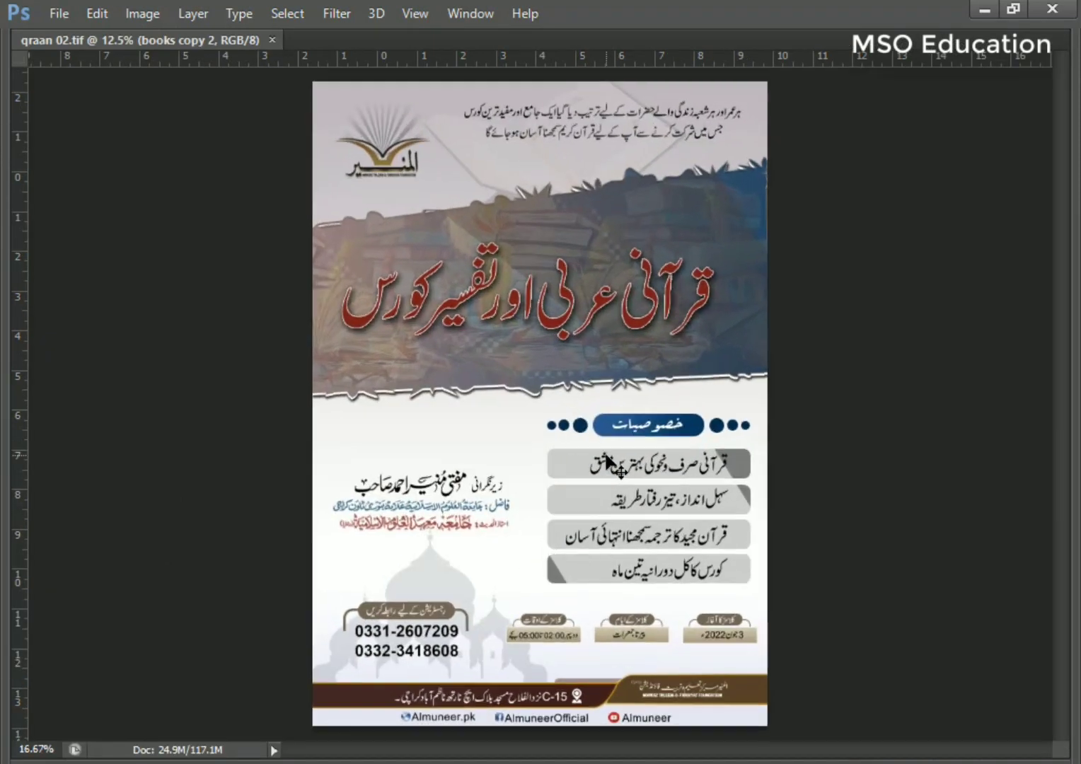
pyautogui.moveTo(697, 279); pyautogui.dragTo(690, 517)
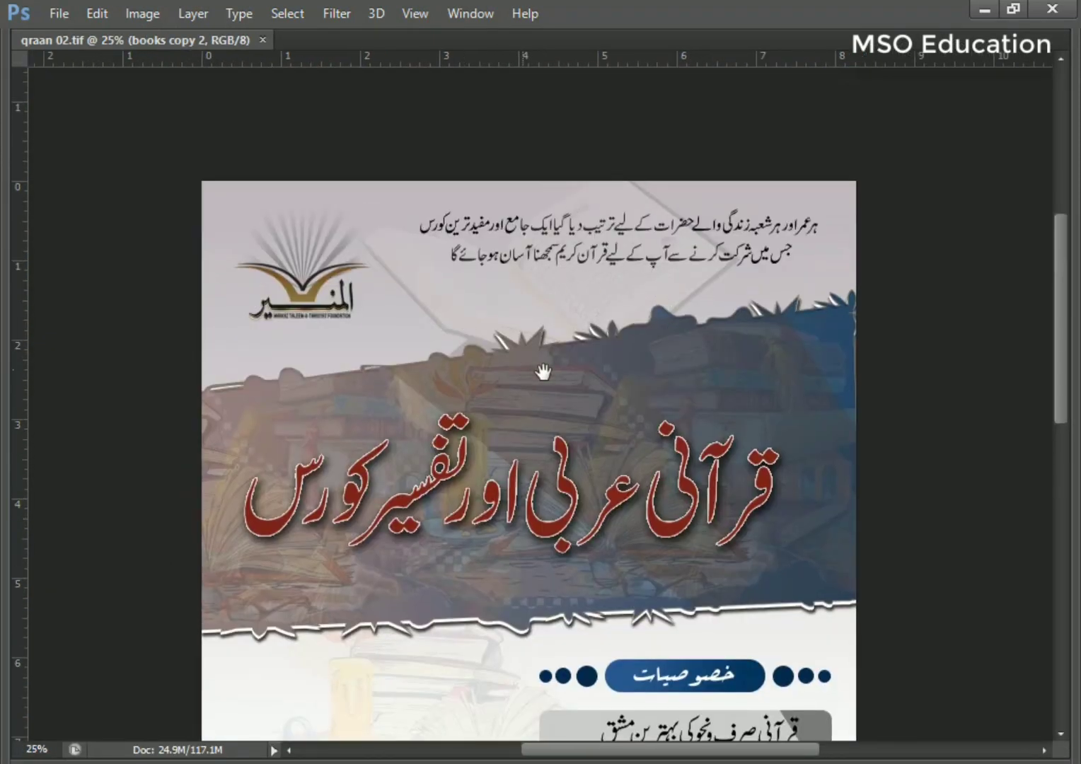
pyautogui.moveTo(384, 529); pyautogui.dragTo(516, 278)
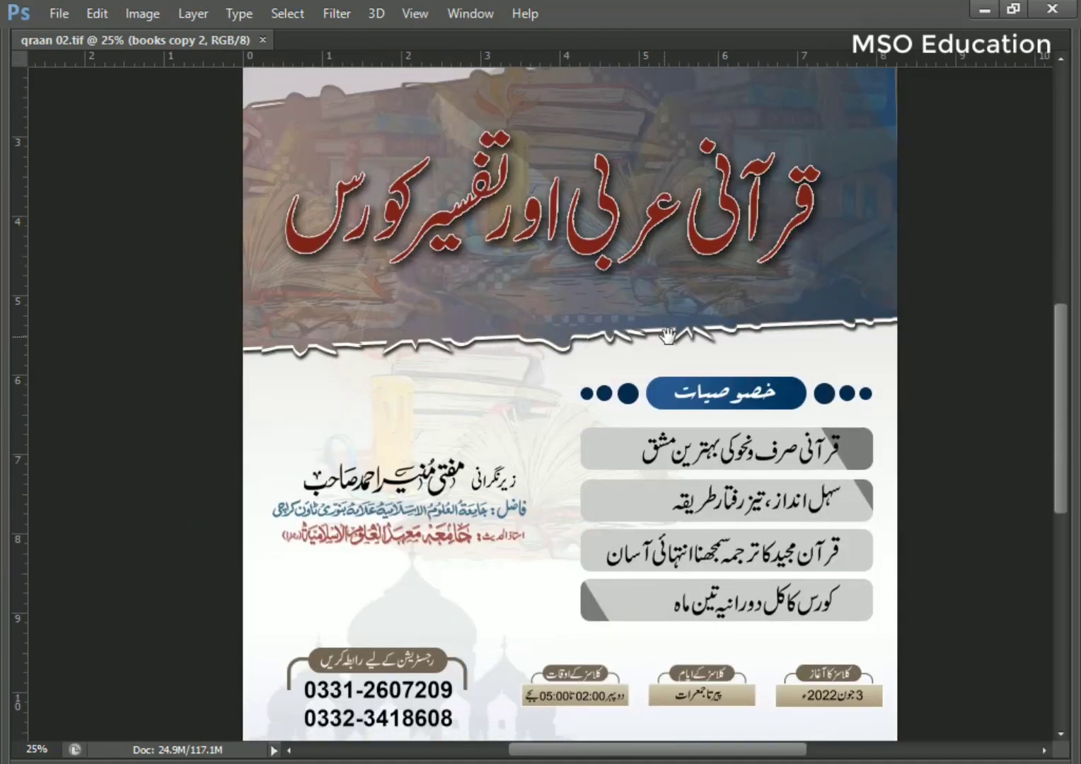
pyautogui.moveTo(741, 475); pyautogui.dragTo(740, 316)
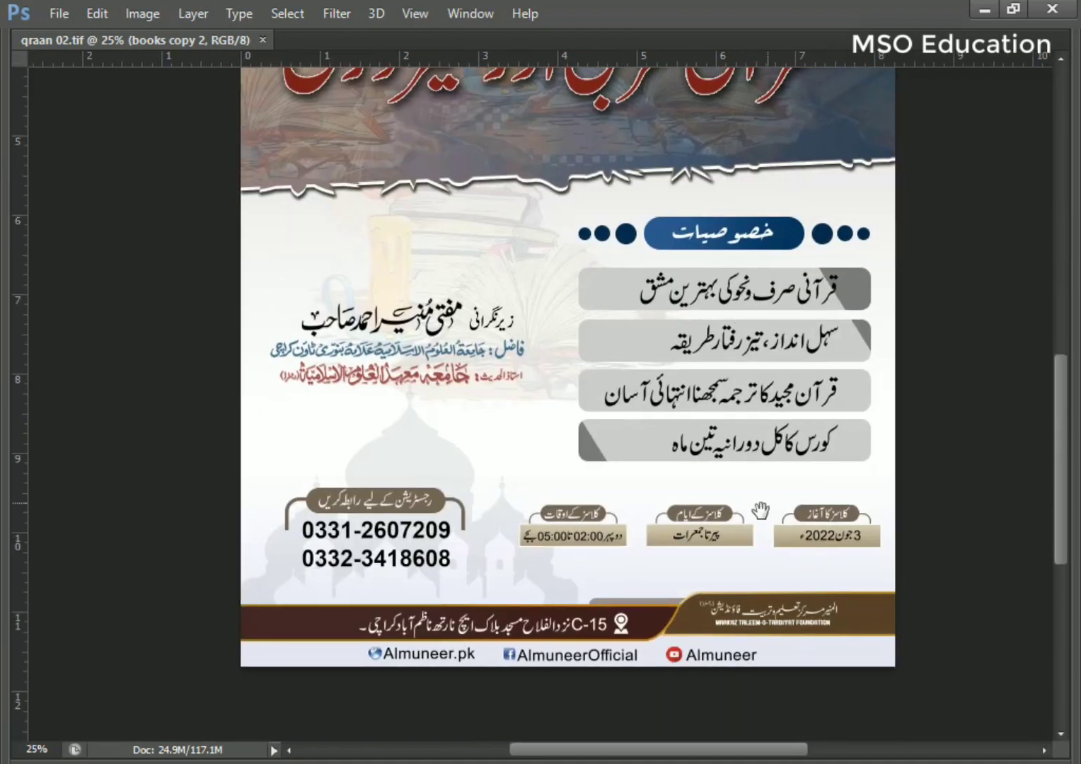
pyautogui.moveTo(766, 368); pyautogui.dragTo(741, 515)
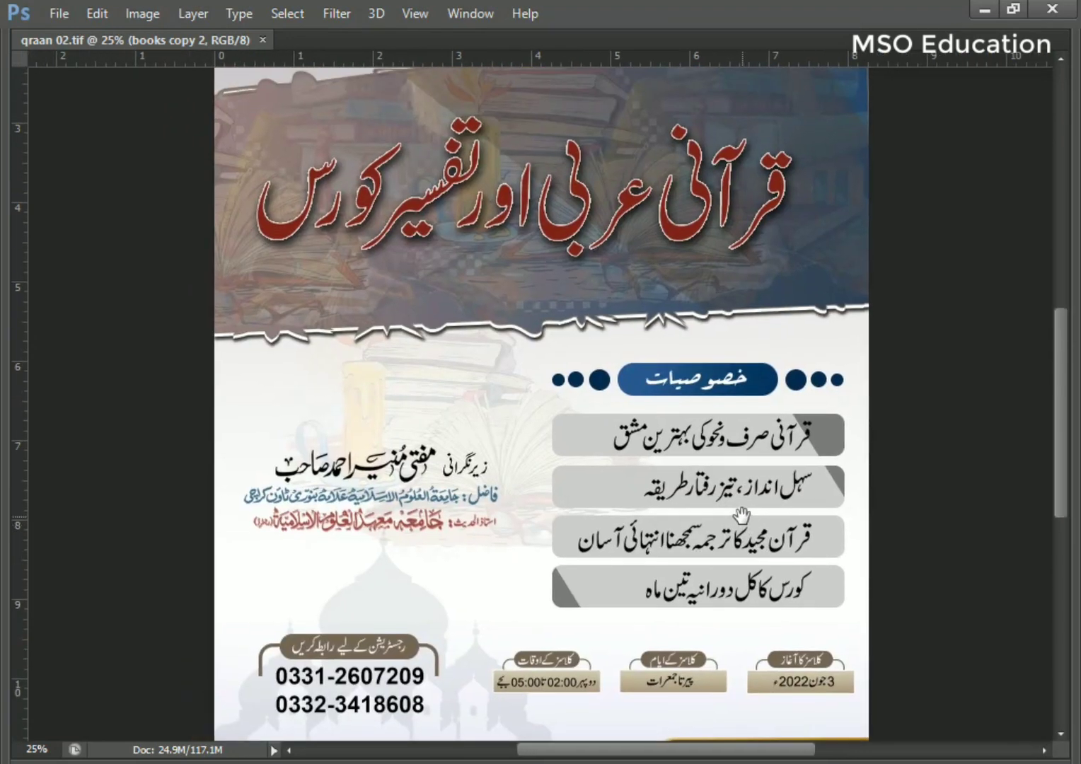
pyautogui.press('Tab')
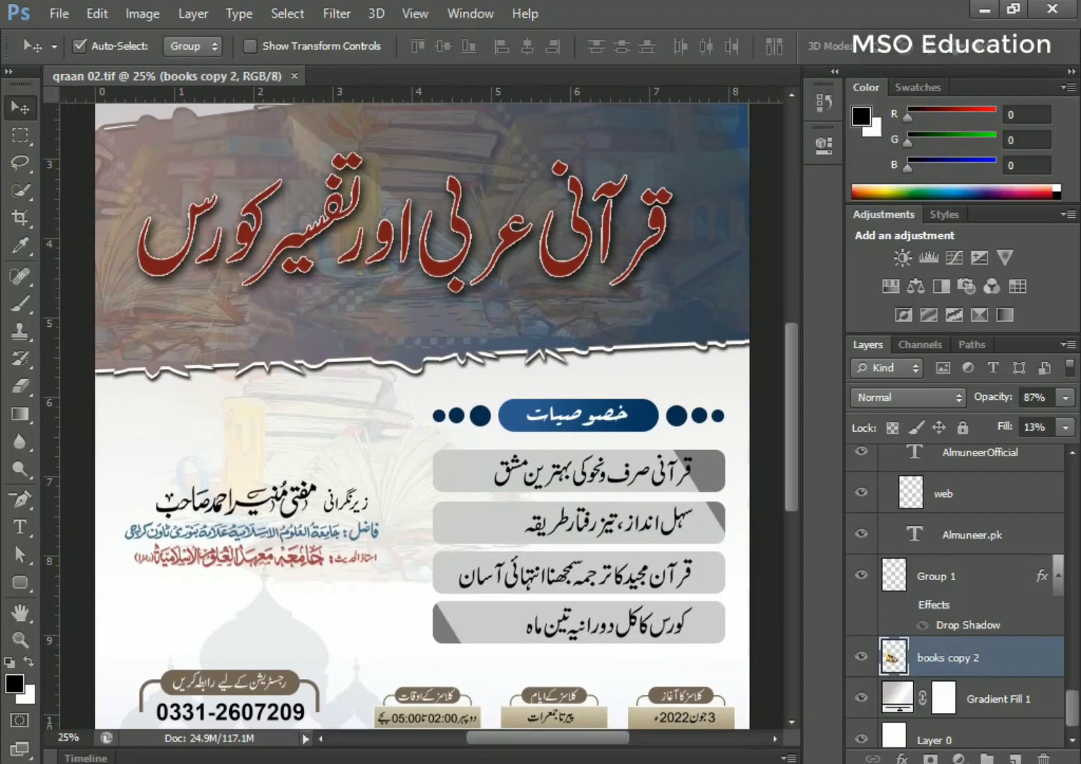